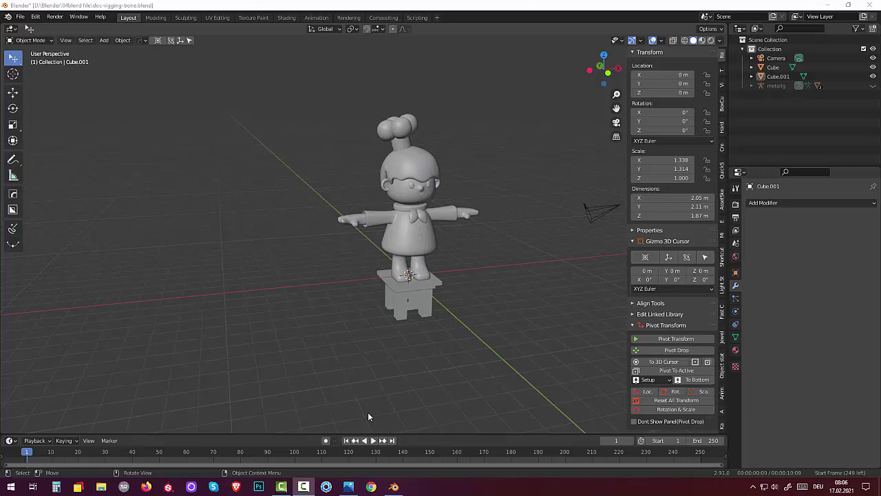
# Orbit around the chef and bring up the Add menu's list of mesh primitives.
pyautogui.moveTo(378, 376)
pyautogui.mouseDown(button='middle')
pyautogui.moveTo(405, 361)
pyautogui.moveTo(410, 370)
pyautogui.moveTo(352, 379)
pyautogui.moveTo(377, 369)
pyautogui.moveTo(420, 379)
pyautogui.moveTo(381, 377)
pyautogui.mouseUp(button='middle')
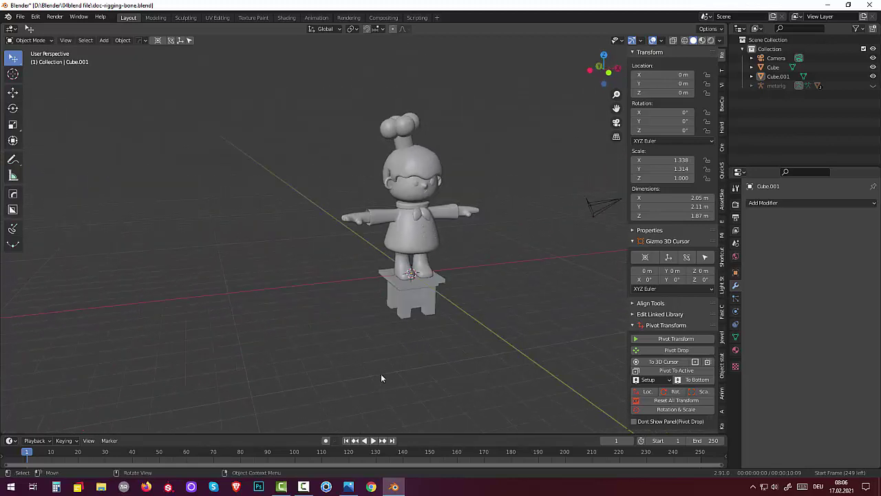
pyautogui.hotkey('shift', 'a')
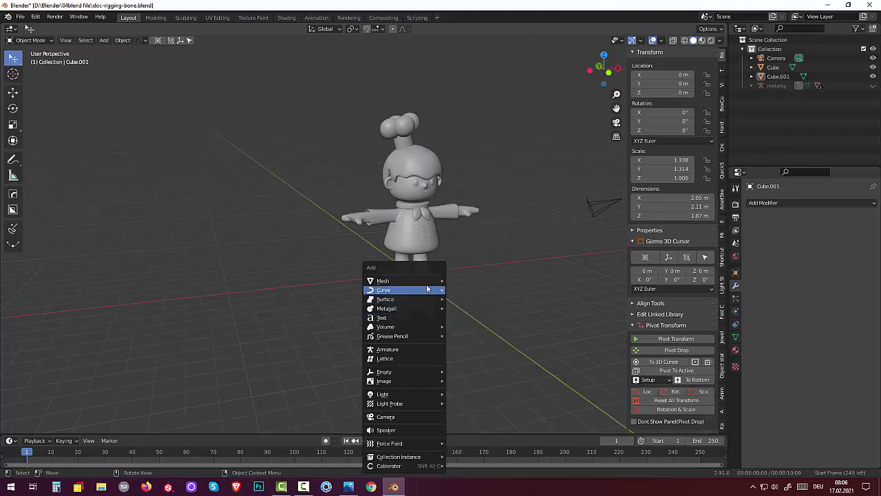
pyautogui.moveTo(404, 281)
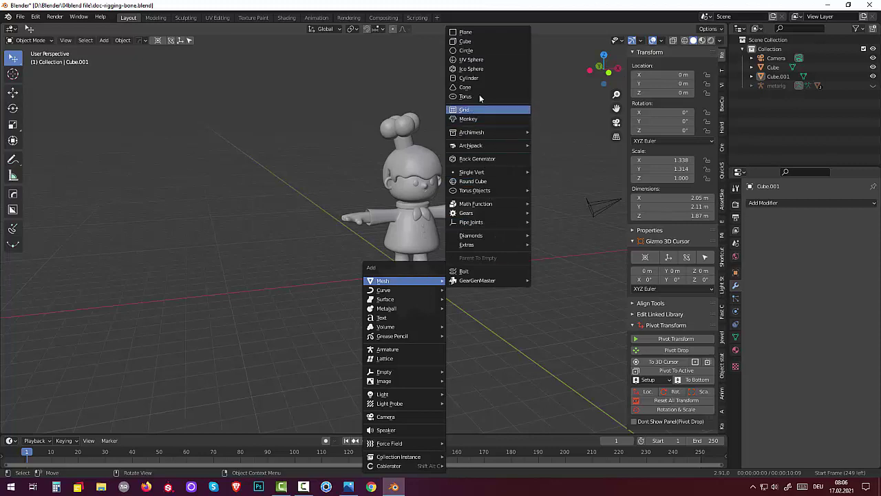
# Add a 12-vertex cylinder with radius about 1.04 m under the chef, then reselect it.
pyautogui.click(467, 78)
pyautogui.moveTo(451, 163)
pyautogui.mouseDown(button='middle')
pyautogui.moveTo(495, 167)
pyautogui.moveTo(262, 286)
pyautogui.mouseUp(button='middle')
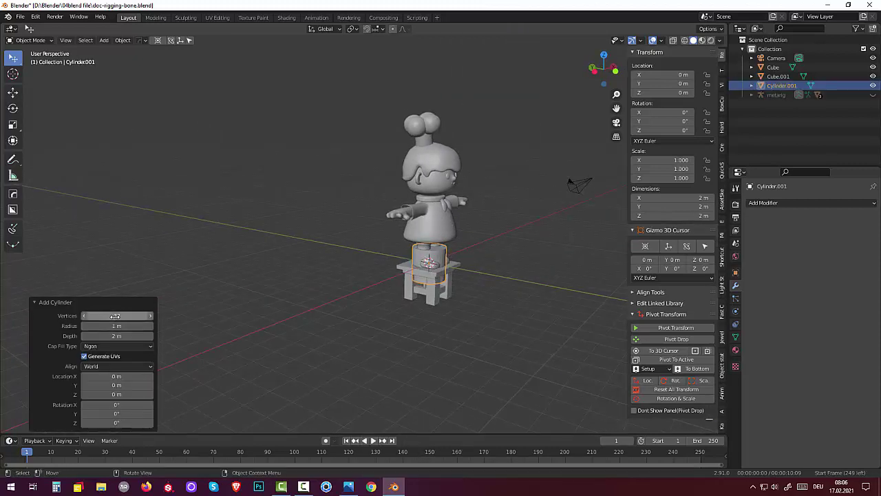
pyautogui.moveTo(103, 315); pyautogui.dragTo(3, 319)
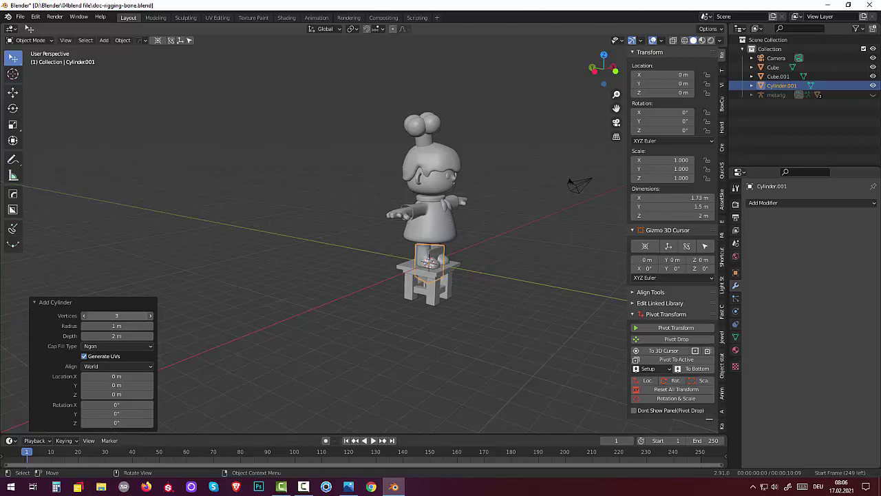
pyautogui.moveTo(166, 313); pyautogui.dragTo(110, 317)
pyautogui.click(123, 317)
pyautogui.write('12')
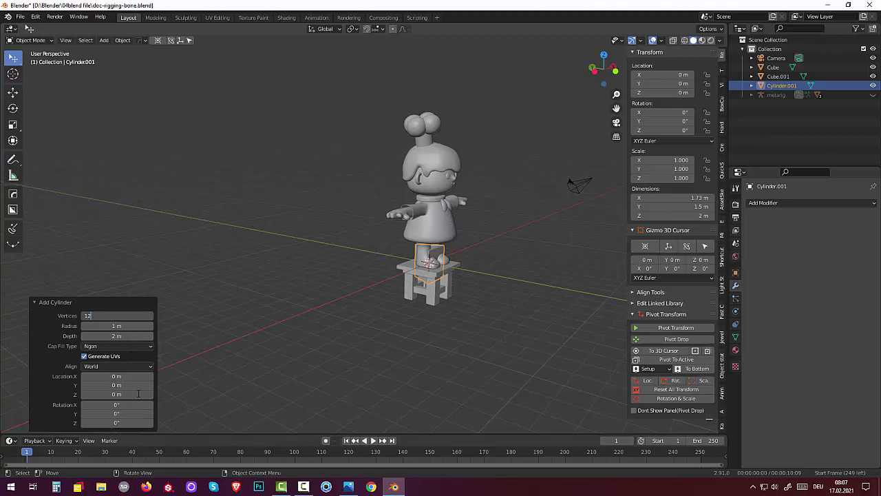
pyautogui.press('Return')
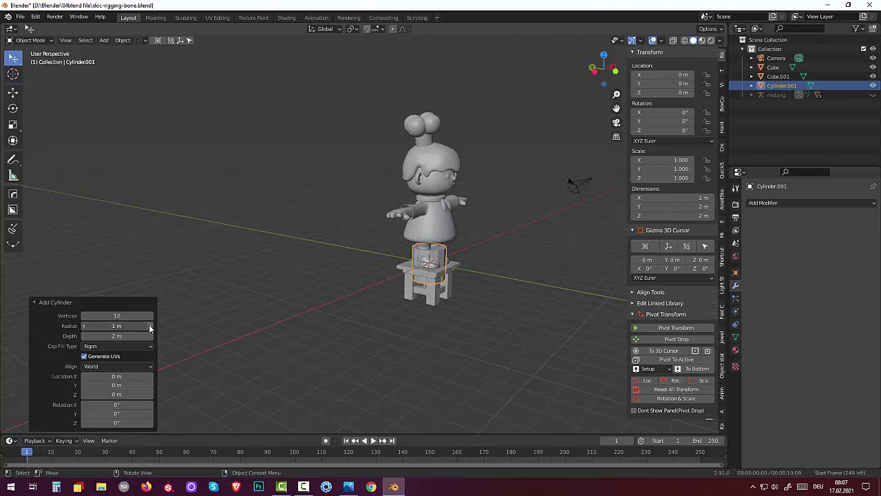
pyautogui.click(150, 325)
pyautogui.click(150, 326)
pyautogui.click(150, 326)
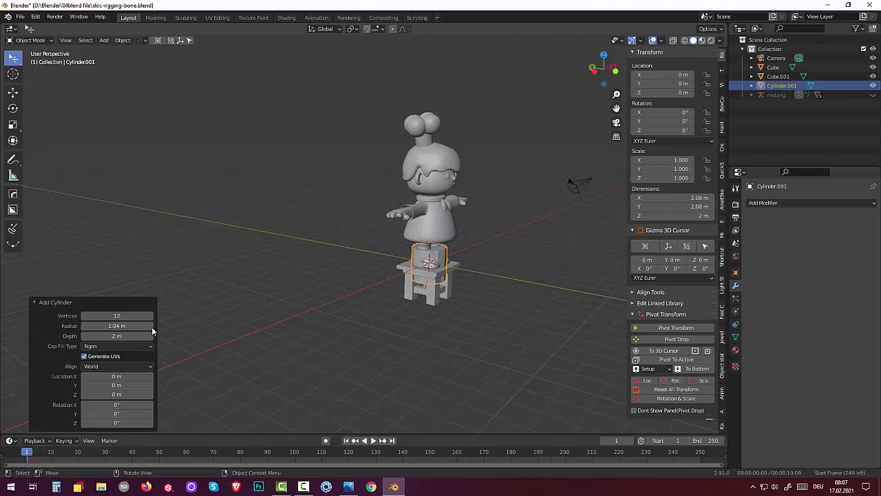
pyautogui.click(271, 375)
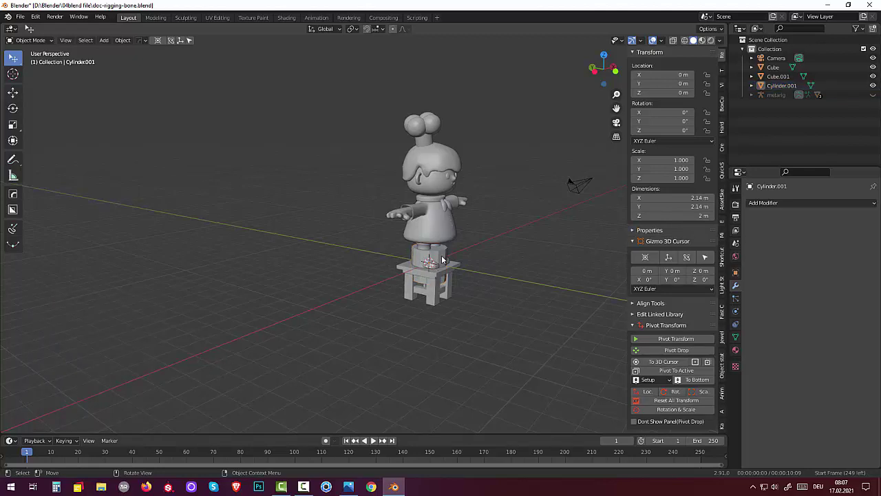
pyautogui.click(442, 260)
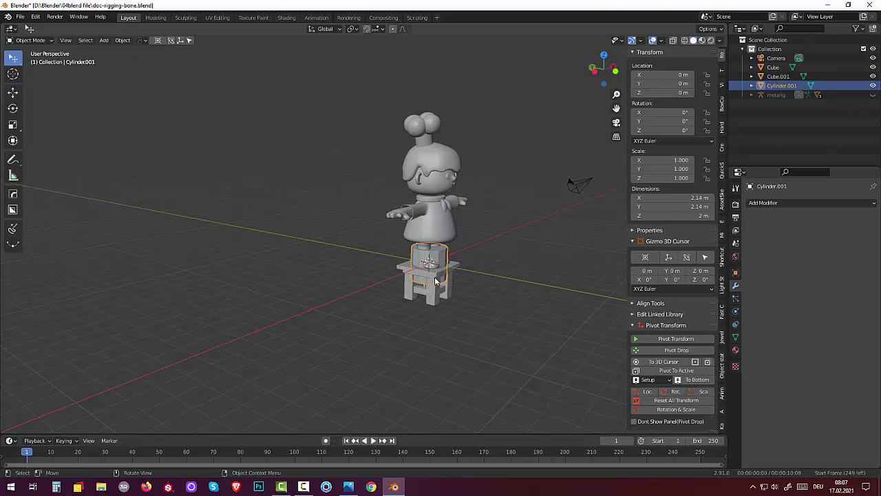
# Move the cylinder along Y to -3.5139 m, beside the stool.
pyautogui.press('g')
pyautogui.press('y')
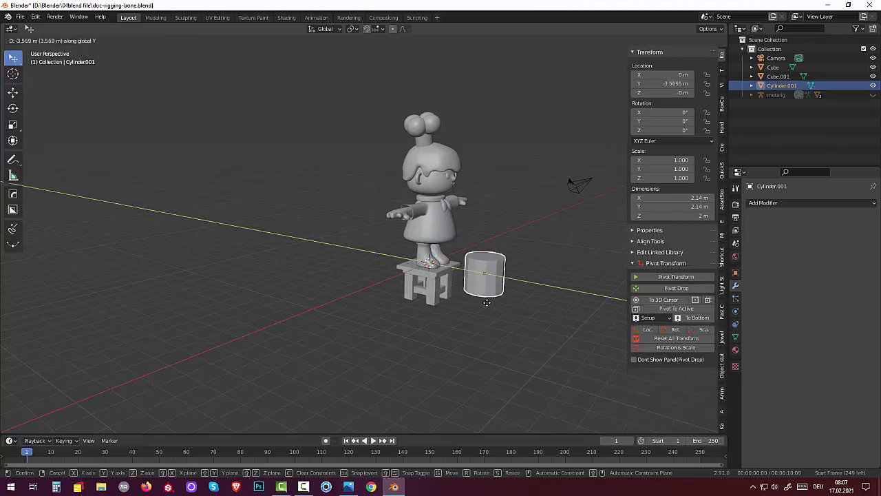
pyautogui.click(486, 305)
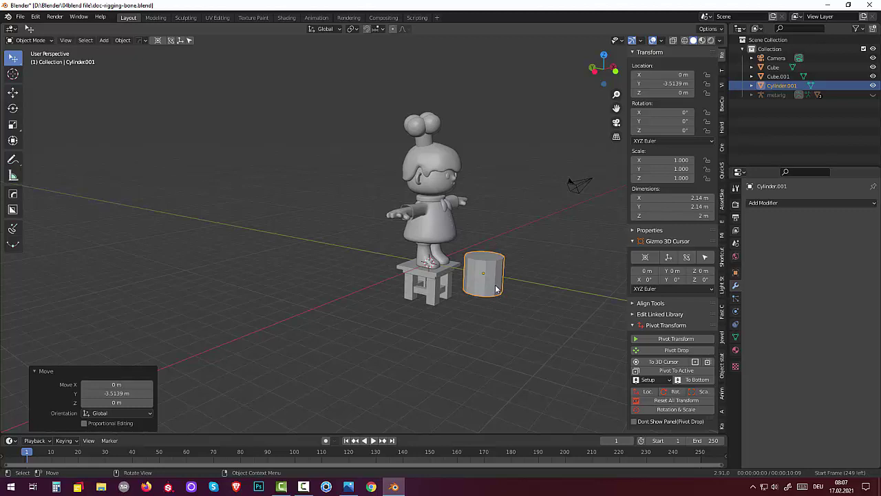
# Scale the cylinder up by 1.486 to 3.18 m wide, then flatten it along Z to 2.3 m tall.
pyautogui.press('s')
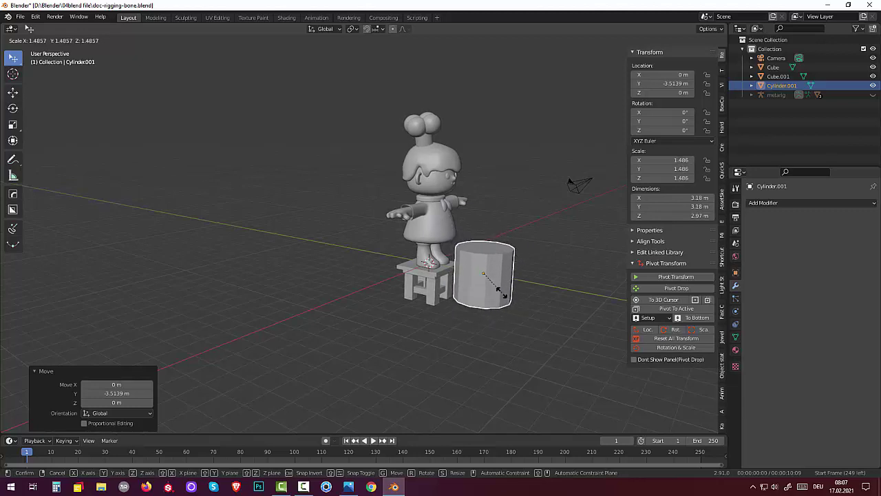
pyautogui.click(501, 292)
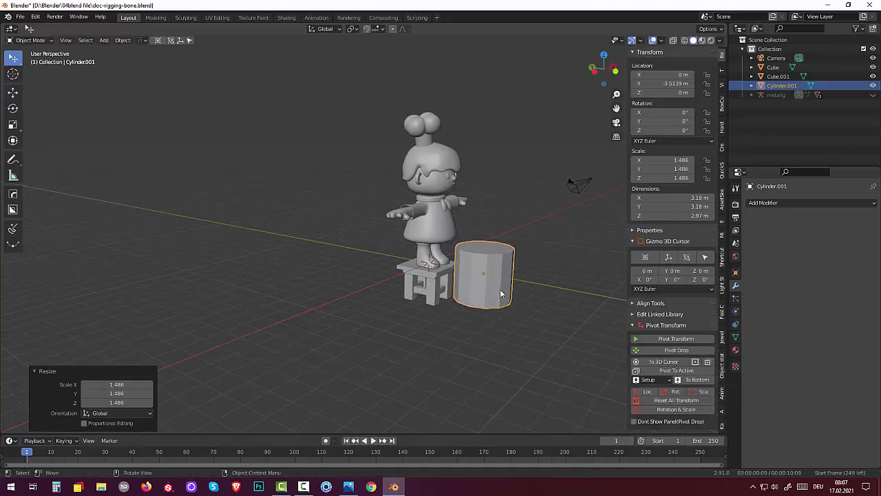
pyautogui.press('s')
pyautogui.press('z')
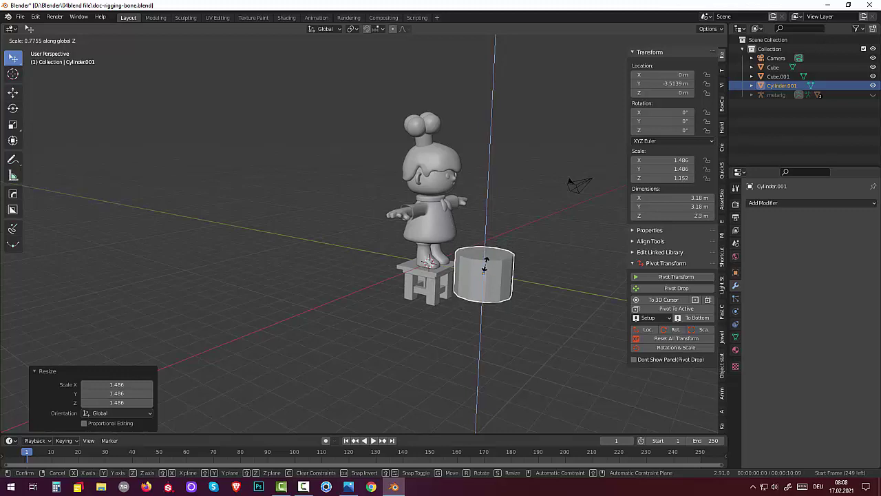
pyautogui.click(485, 265)
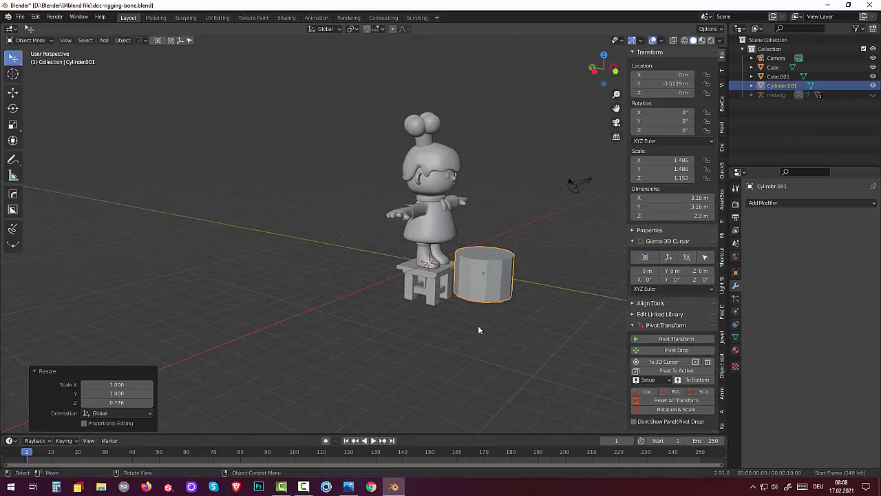
pyautogui.moveTo(476, 322)
pyautogui.mouseDown(button='middle')
pyautogui.moveTo(522, 336)
pyautogui.moveTo(455, 329)
pyautogui.mouseUp(button='middle')
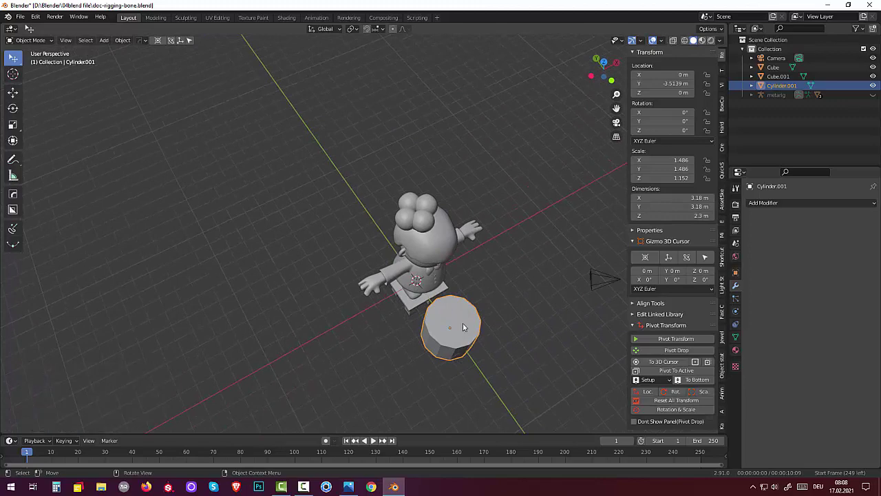
# Enter Edit Mode and select the cylinder's top face.
pyautogui.click(30, 42)
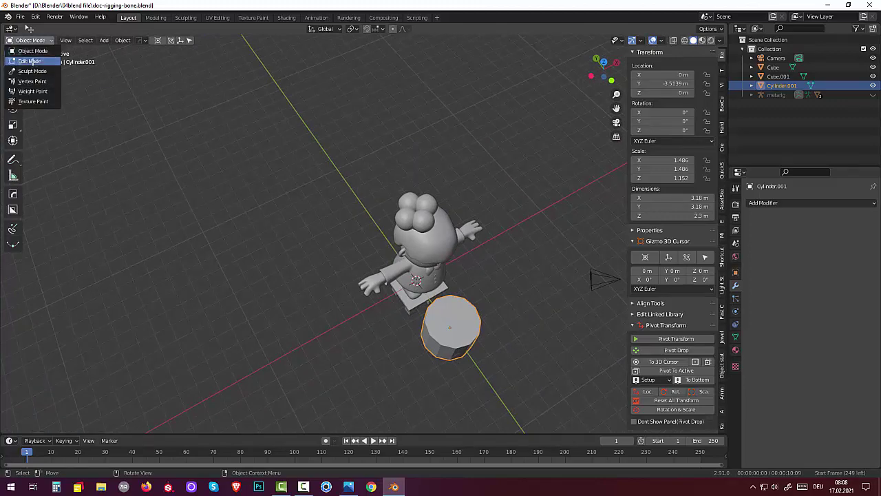
pyautogui.click(30, 61)
pyautogui.click(461, 324)
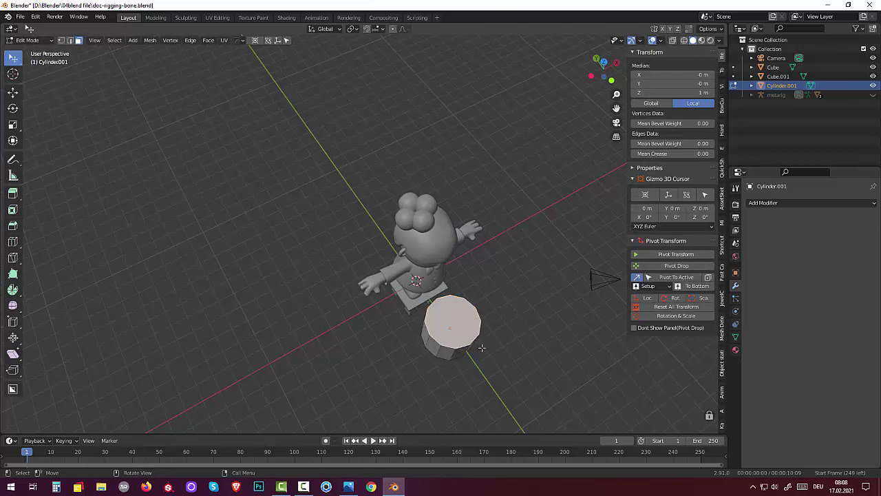
pyautogui.scroll(1, 477, 341)
pyautogui.scroll(2, 477, 340)
pyautogui.moveTo(477, 340); pyautogui.dragTo(508, 349, button='middle')
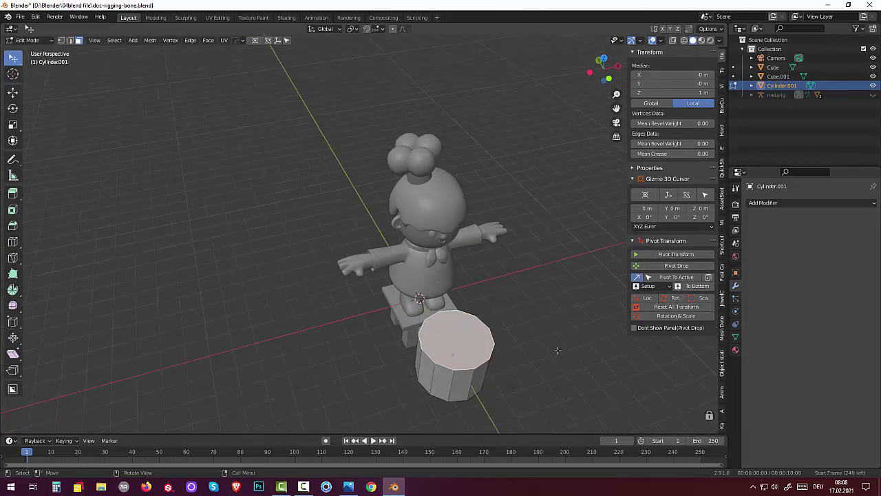
# Inset the top face by 0.09809 m and extrude it 2.0169 m down into the cylinder.
pyautogui.press('i')
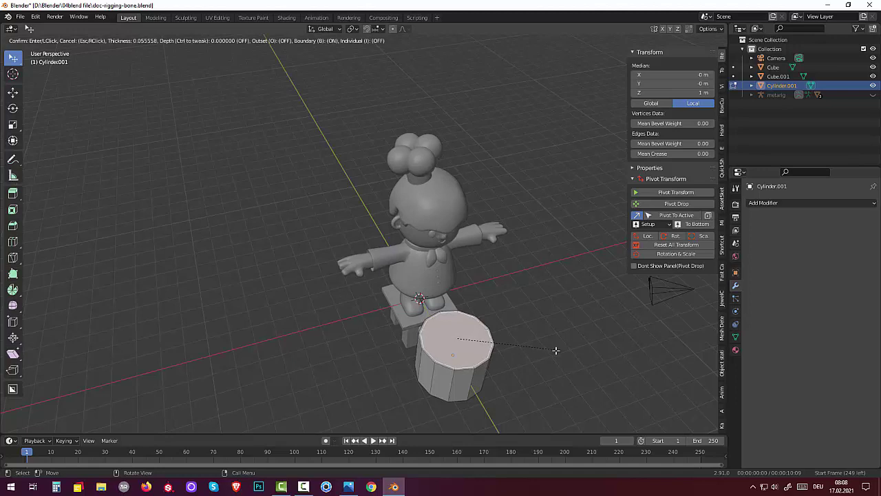
pyautogui.click(553, 351)
pyautogui.moveTo(552, 352); pyautogui.dragTo(537, 297, button='middle')
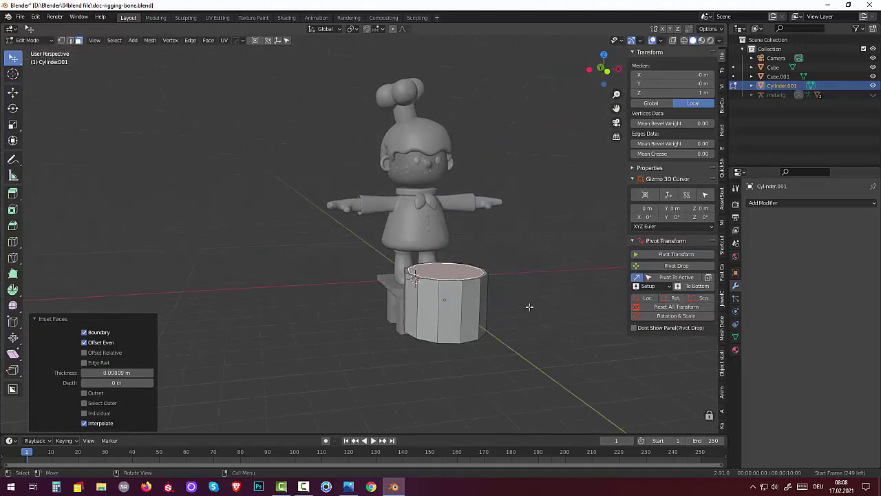
pyautogui.press('e')
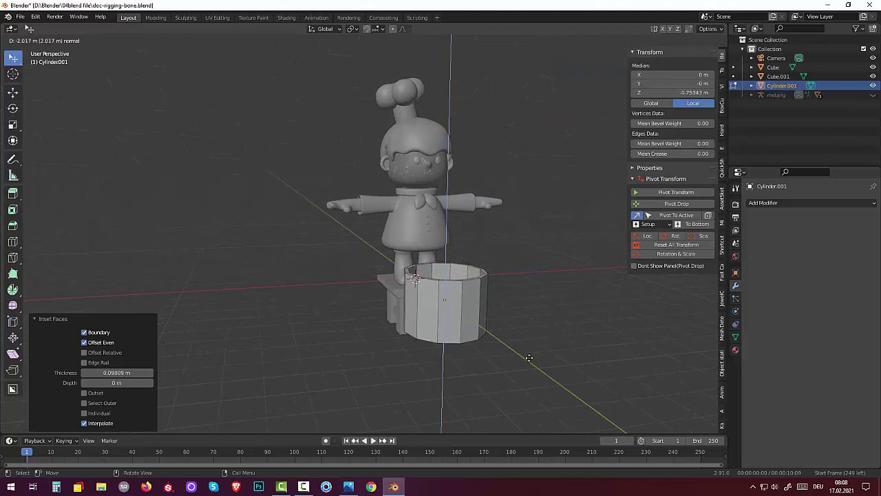
pyautogui.click(529, 357)
pyautogui.moveTo(545, 341)
pyautogui.mouseDown(button='middle')
pyautogui.moveTo(592, 330)
pyautogui.moveTo(509, 373)
pyautogui.moveTo(519, 324)
pyautogui.moveTo(519, 344)
pyautogui.moveTo(525, 336)
pyautogui.mouseUp(button='middle')
# Add a Subdivision Surface modifier to the bucket with viewport levels 2.
pyautogui.click(752, 203)
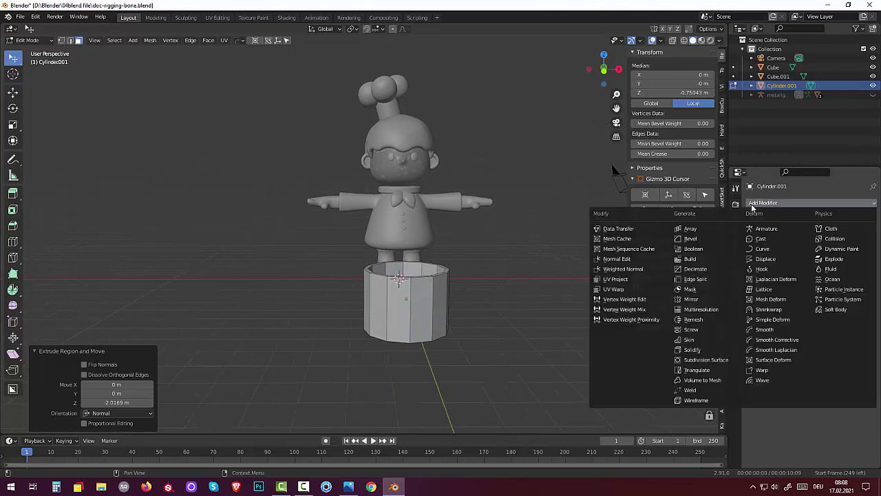
pyautogui.click(705, 360)
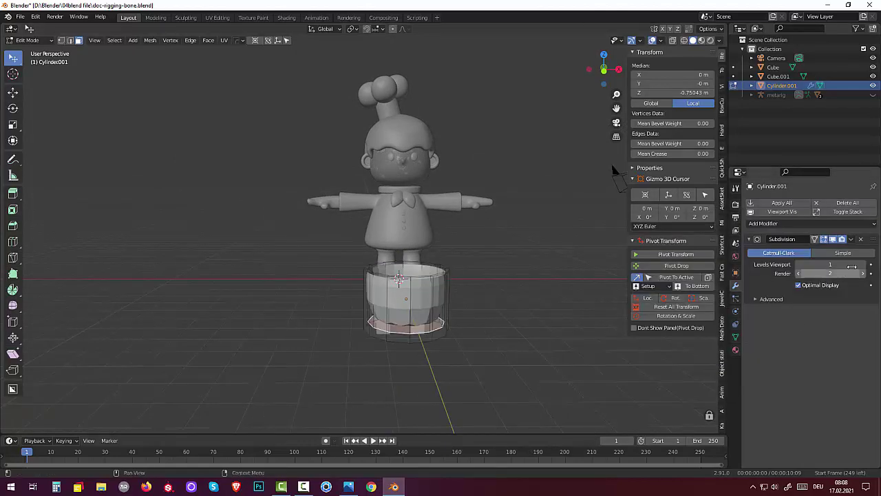
pyautogui.moveTo(831, 264)
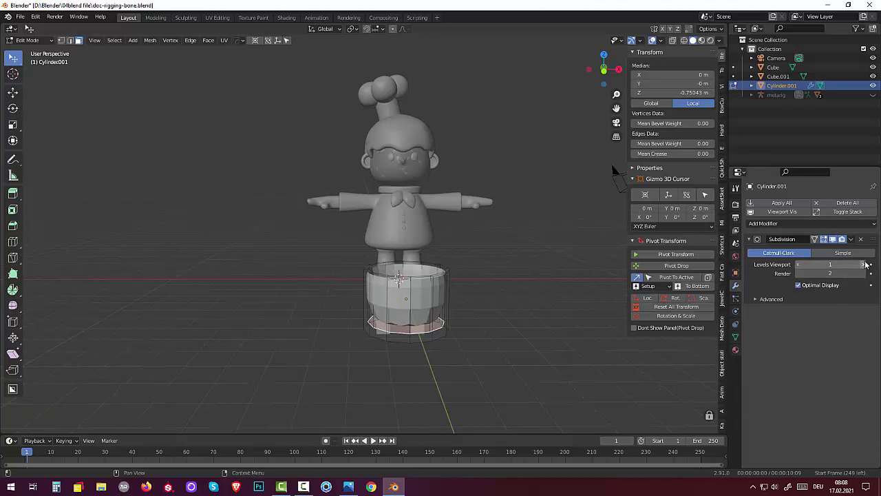
pyautogui.click(865, 264)
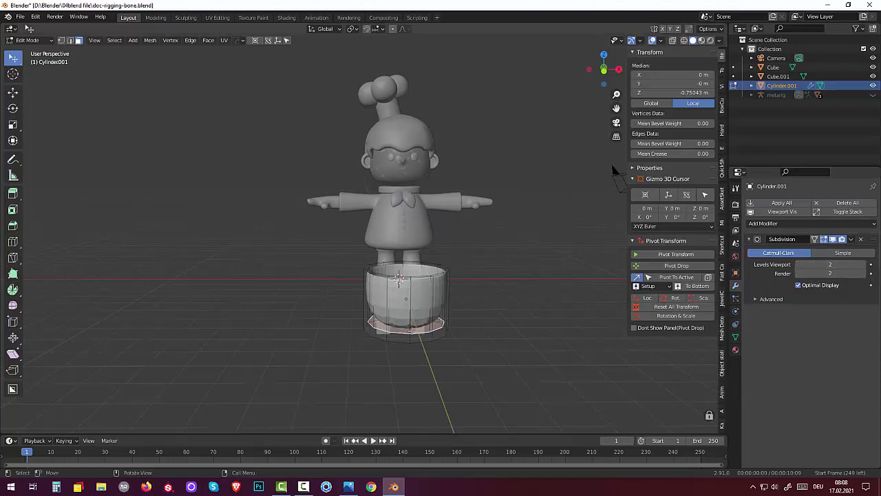
# Cut a horizontal edge loop around the bucket and slide it down near the bottom.
pyautogui.click(413, 335)
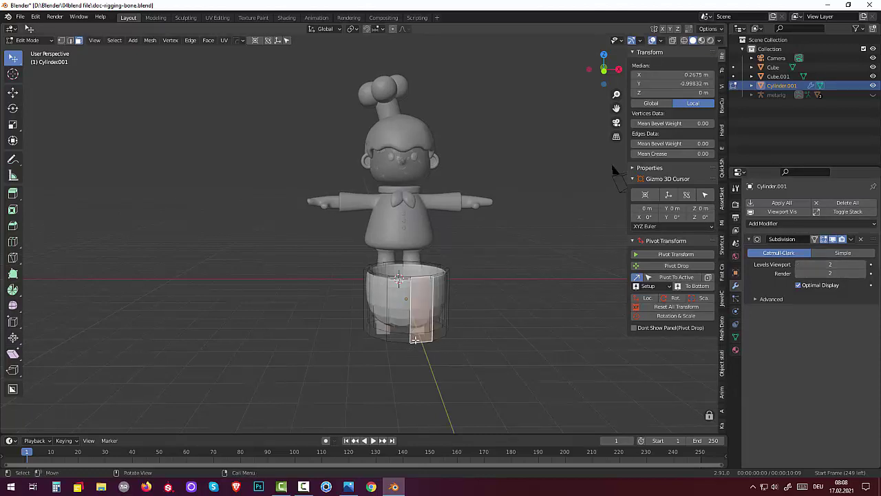
pyautogui.hotkey('ctrl', 'r')
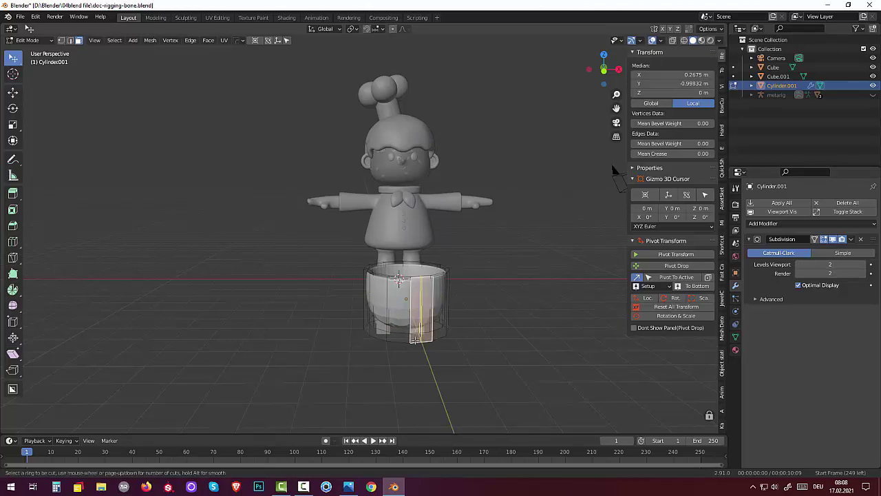
pyautogui.click(406, 335)
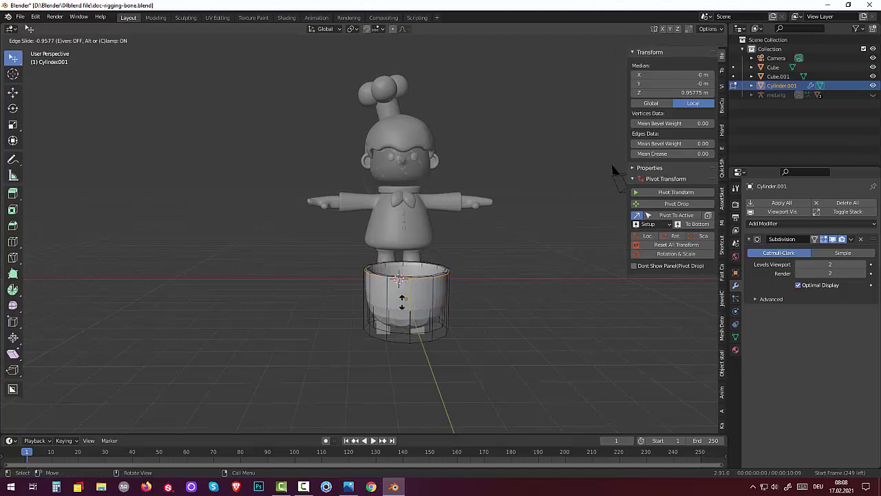
pyautogui.click(407, 304)
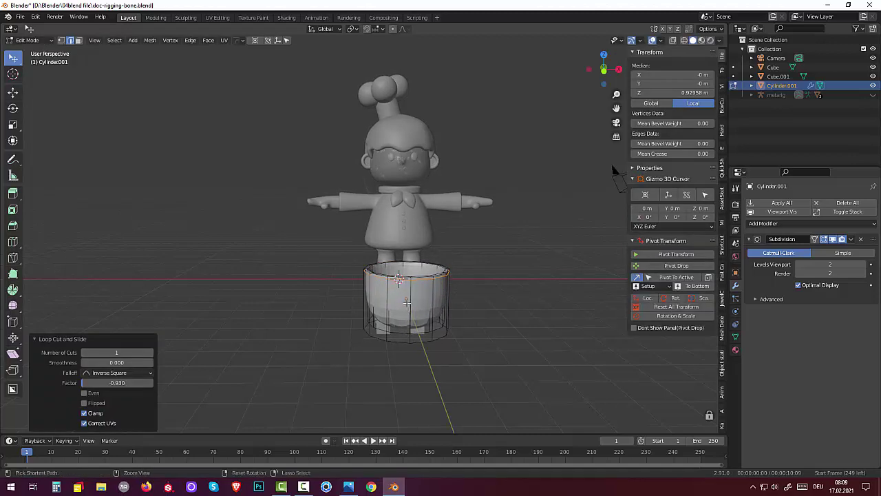
pyautogui.press('g')
pyautogui.press('g')
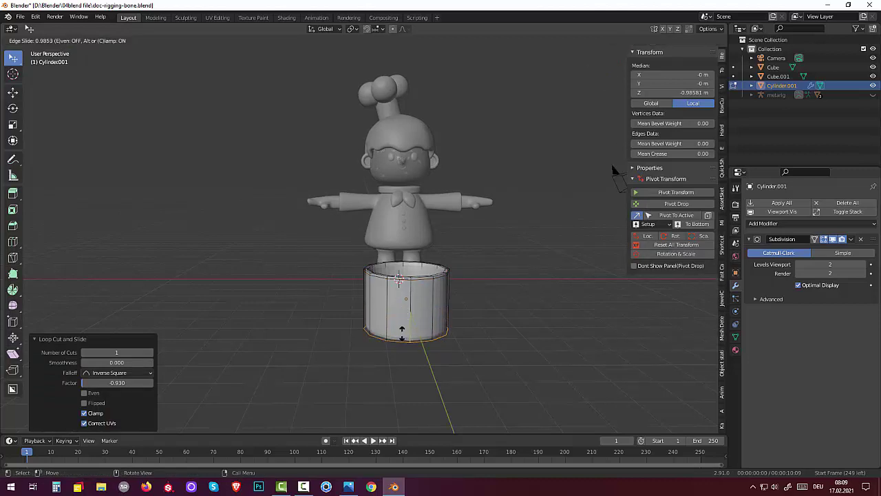
pyautogui.click(423, 334)
pyautogui.moveTo(459, 334)
pyautogui.mouseDown(button='middle')
pyautogui.moveTo(499, 293)
pyautogui.moveTo(507, 299)
pyautogui.moveTo(467, 253)
pyautogui.mouseUp(button='middle')
# Switch to face selection and select the bucket's bottom cap face.
pyautogui.click(428, 151)
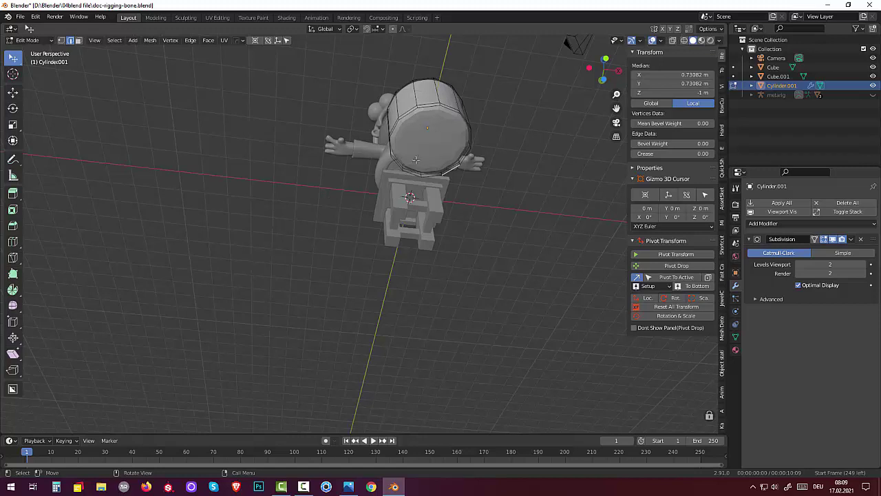
pyautogui.click(419, 154)
pyautogui.press('Tab')
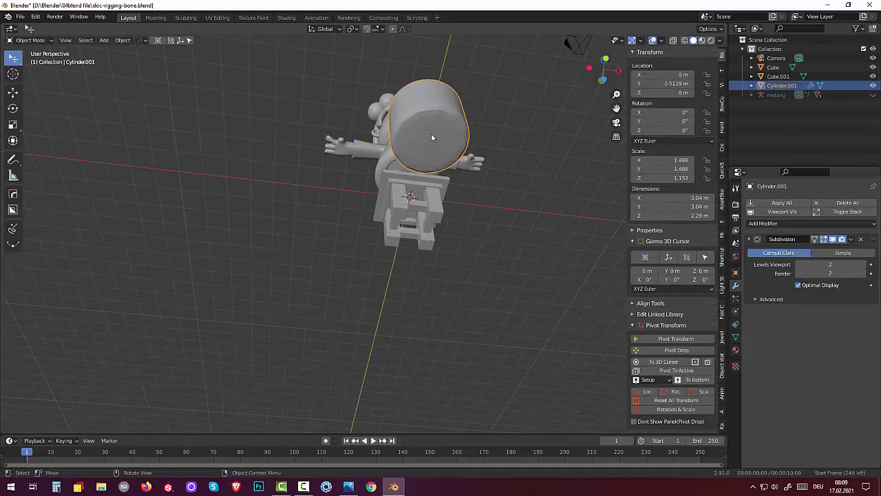
pyautogui.press('Tab')
pyautogui.press('3')
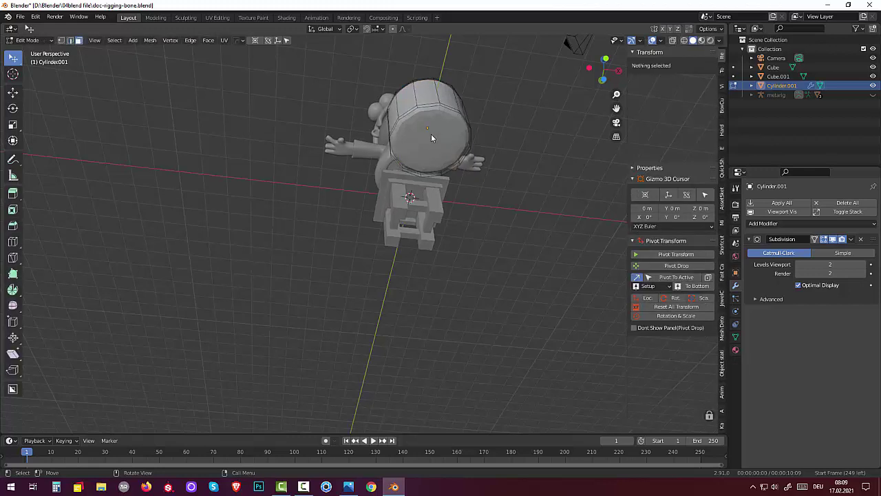
pyautogui.click(430, 134)
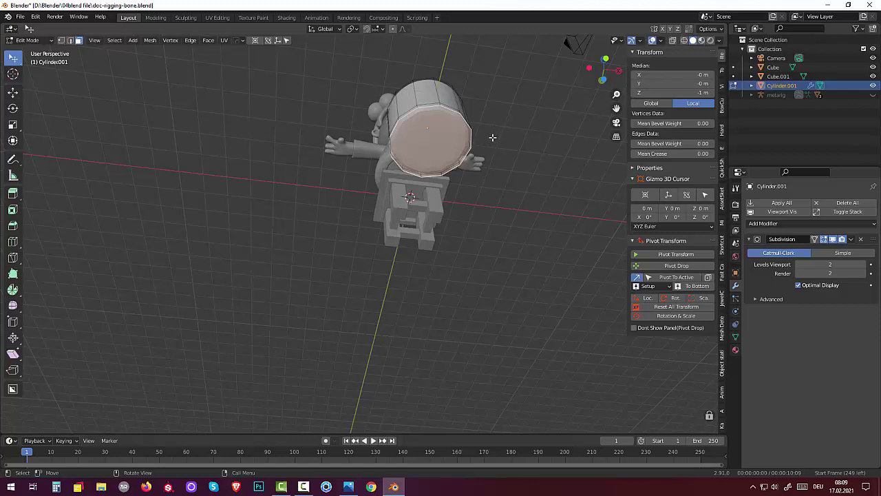
# Cancel a stray loop cut, then inset the bottom cap face by 0.1123 m.
pyautogui.hotkey('ctrl', 'r')
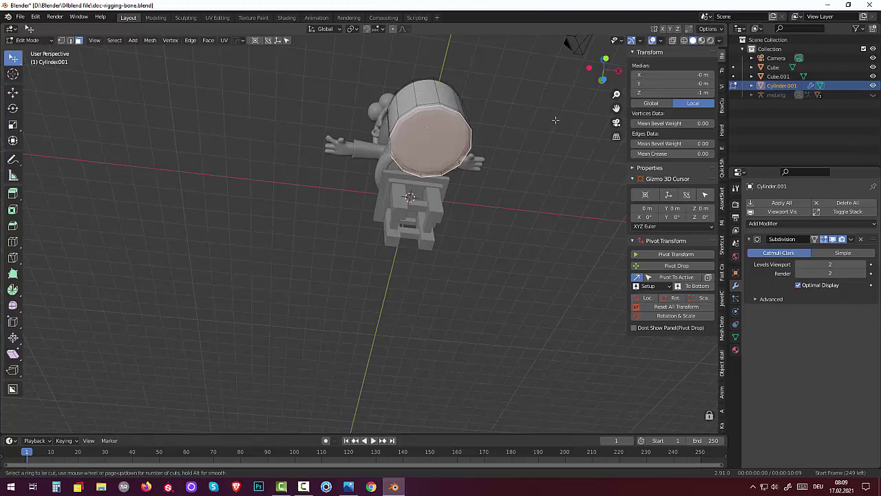
pyautogui.click(30, 41)
pyautogui.click(30, 41)
pyautogui.click(127, 147)
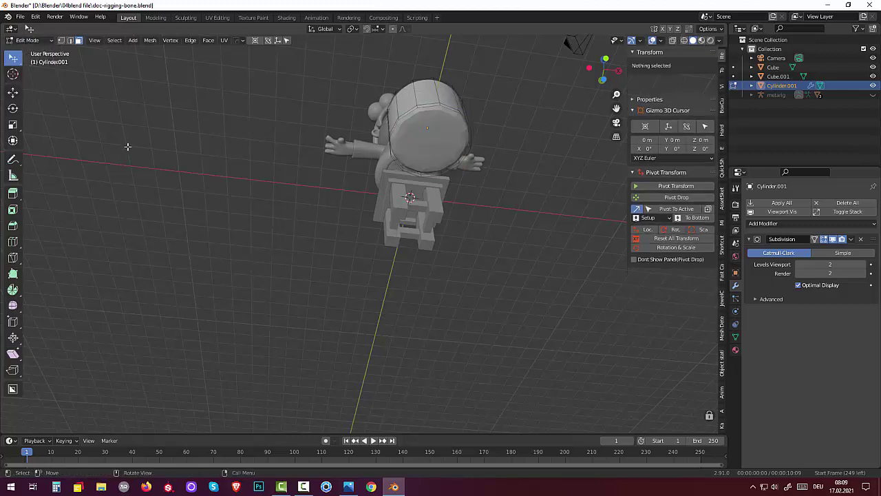
pyautogui.click(413, 147)
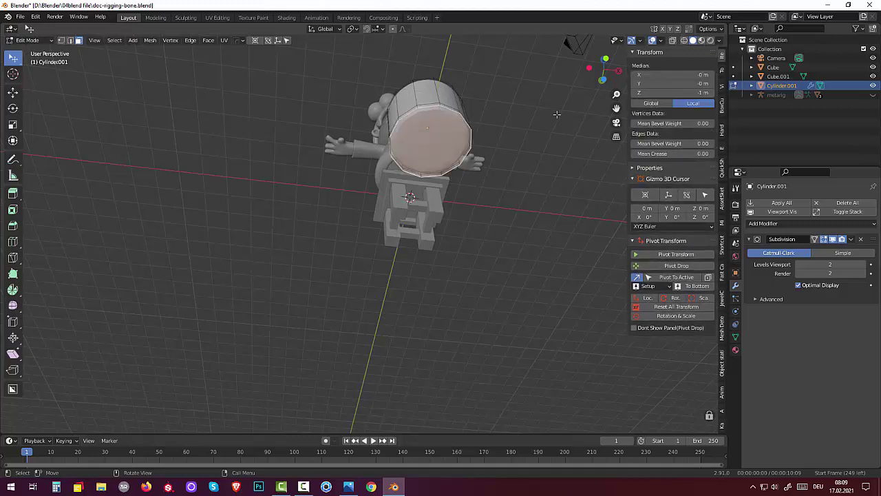
pyautogui.press('i')
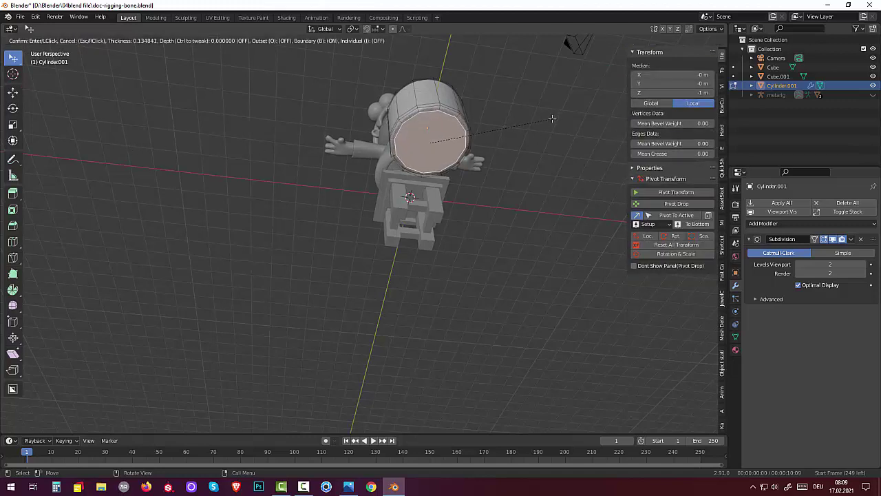
pyautogui.click(552, 117)
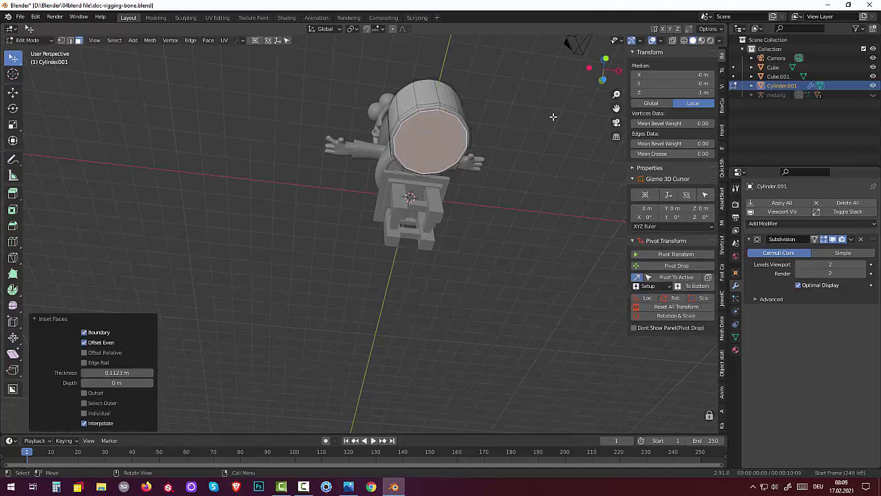
pyautogui.click(521, 169)
pyautogui.moveTo(521, 170)
pyautogui.mouseDown(button='middle')
pyautogui.moveTo(545, 212)
pyautogui.moveTo(570, 211)
pyautogui.moveTo(542, 189)
pyautogui.mouseUp(button='middle')
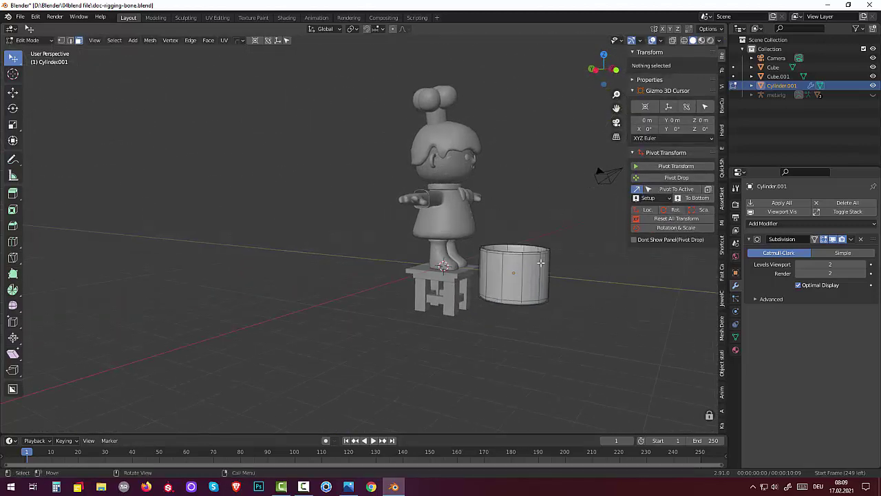
# Add another edge loop around the lower part of the bucket.
pyautogui.moveTo(568, 277); pyautogui.dragTo(561, 303, button='middle')
pyautogui.scroll(-3, 561, 303)
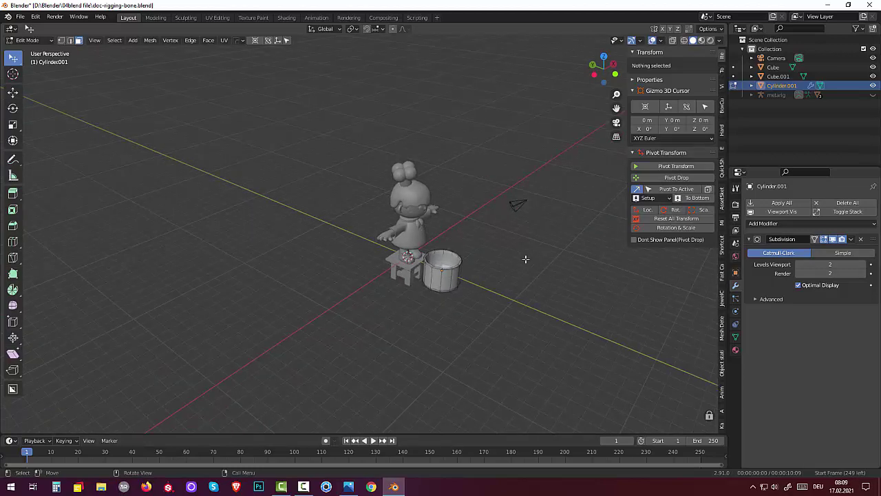
pyautogui.moveTo(525, 259)
pyautogui.mouseDown(button='middle')
pyautogui.moveTo(461, 313)
pyautogui.moveTo(389, 300)
pyautogui.mouseUp(button='middle')
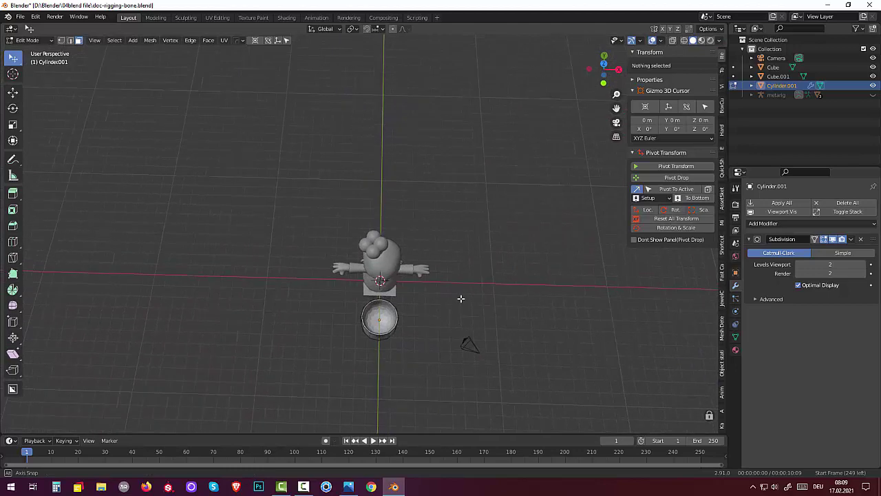
pyautogui.click(385, 313)
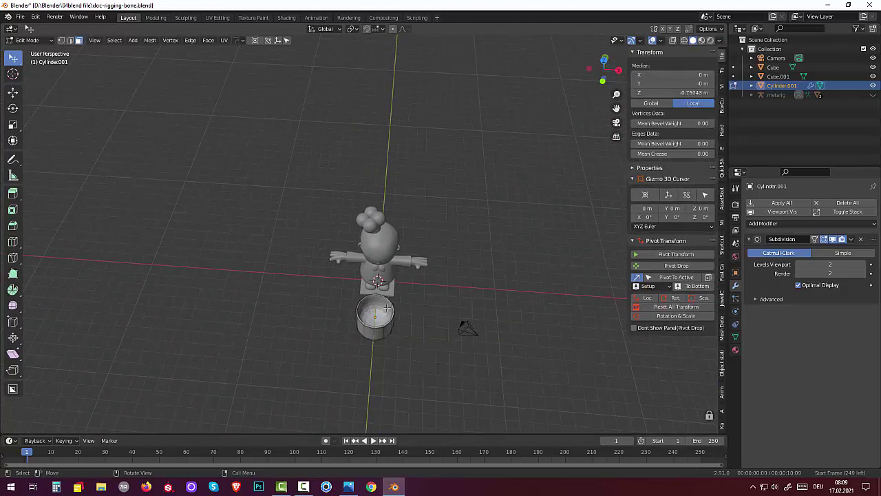
pyautogui.click(387, 309)
pyautogui.hotkey('ctrl', 'r')
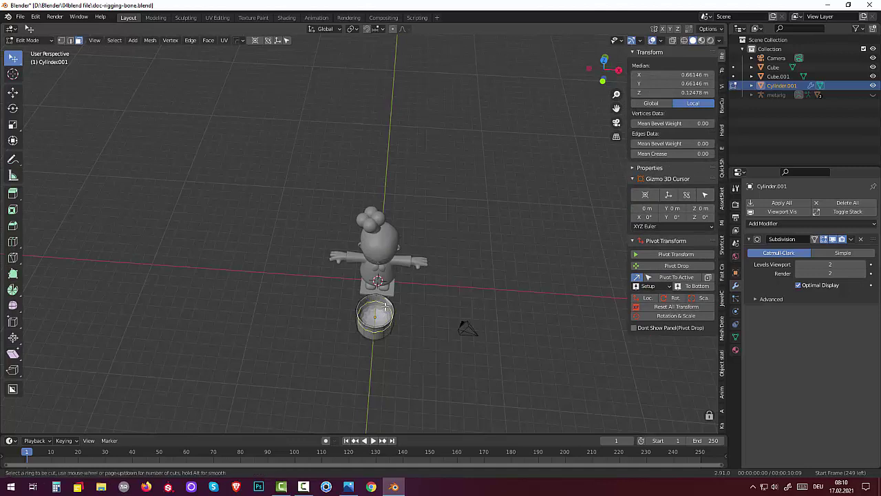
pyautogui.click(386, 304)
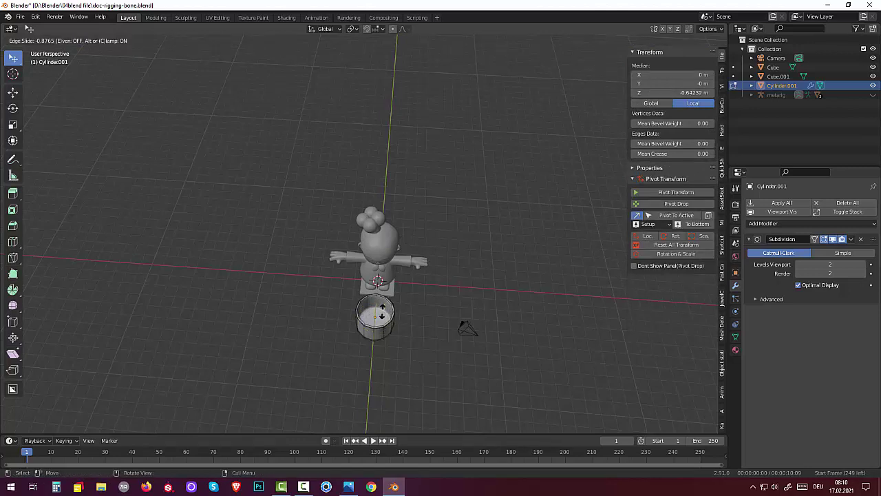
pyautogui.click(382, 311)
pyautogui.click(503, 323)
# Orbit to a front view of the chef and bucket and return to Object Mode.
pyautogui.moveTo(503, 323)
pyautogui.mouseDown(button='middle')
pyautogui.moveTo(522, 221)
pyautogui.moveTo(459, 264)
pyautogui.mouseUp(button='middle')
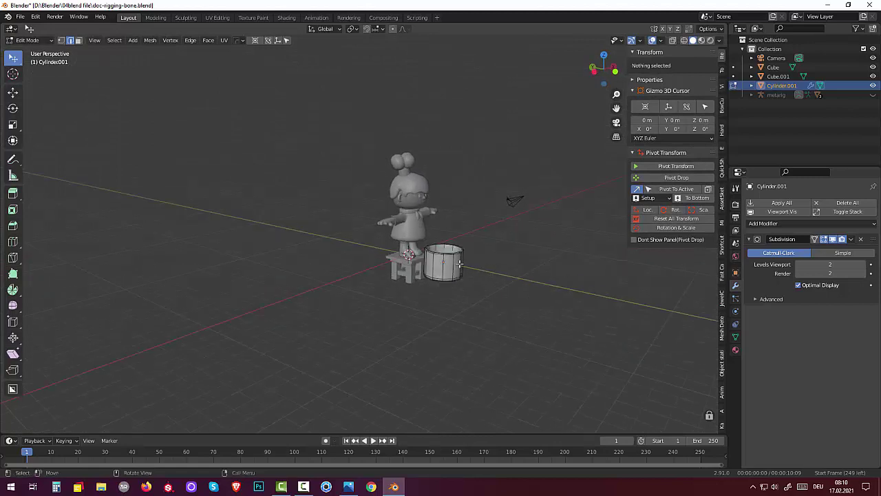
pyautogui.scroll(3, 459, 264)
pyautogui.moveTo(459, 264); pyautogui.dragTo(542, 306, button='middle')
pyautogui.rightClick(542, 292)
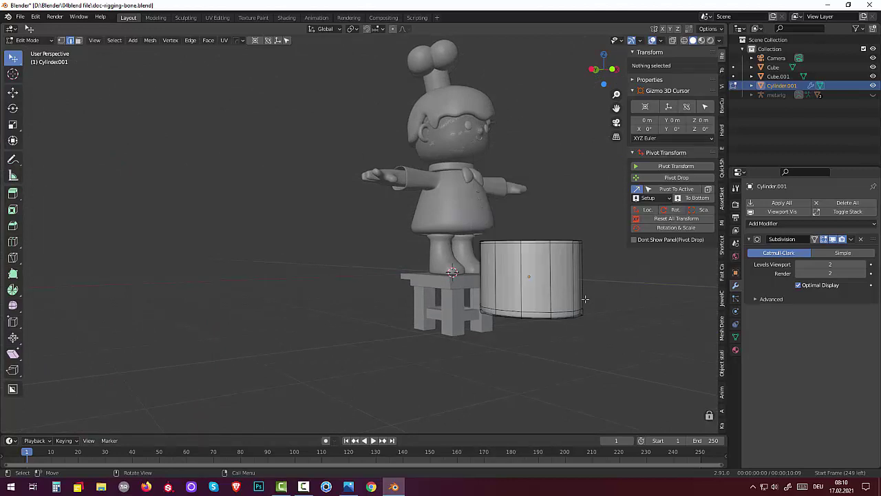
pyautogui.moveTo(585, 299); pyautogui.dragTo(540, 305, button='middle')
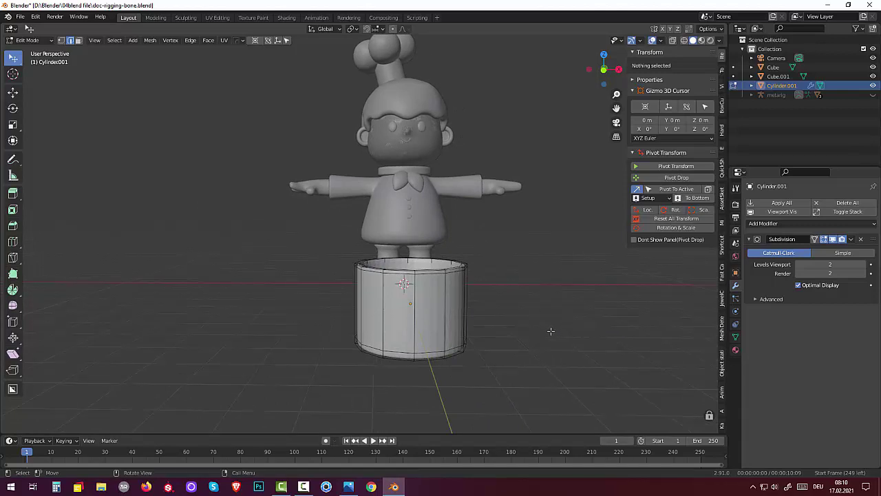
pyautogui.click(28, 42)
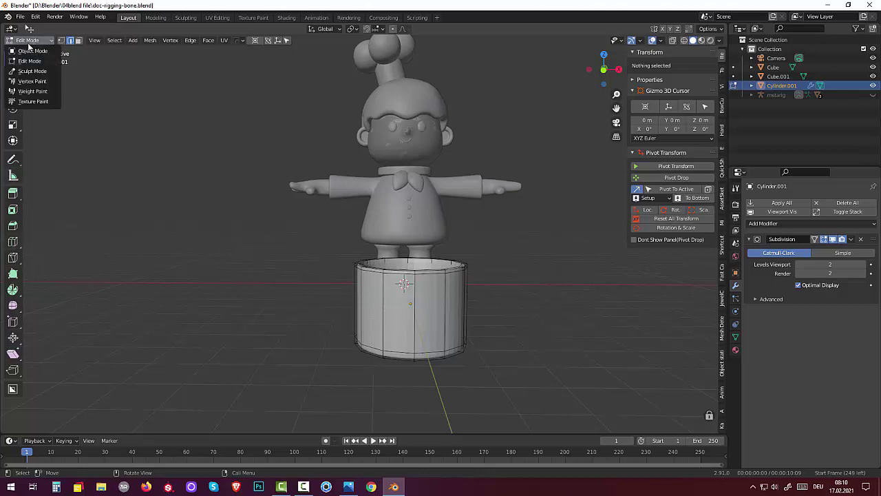
pyautogui.click(23, 40)
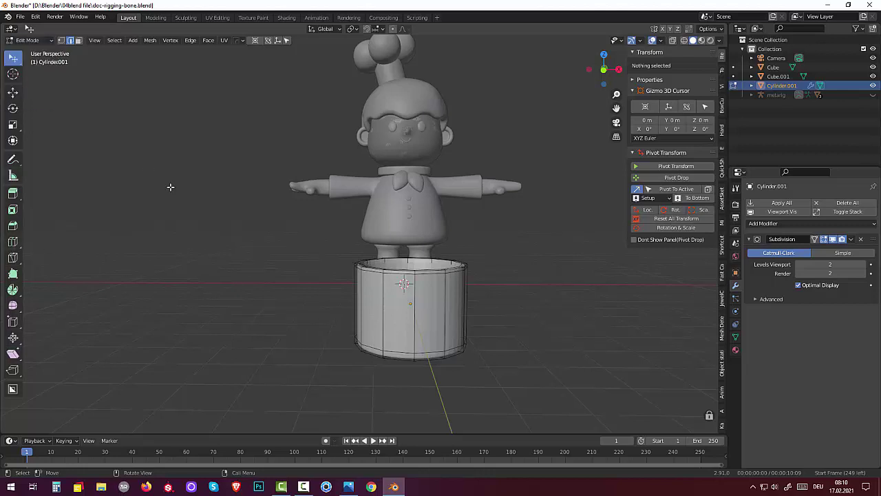
pyautogui.press('Tab')
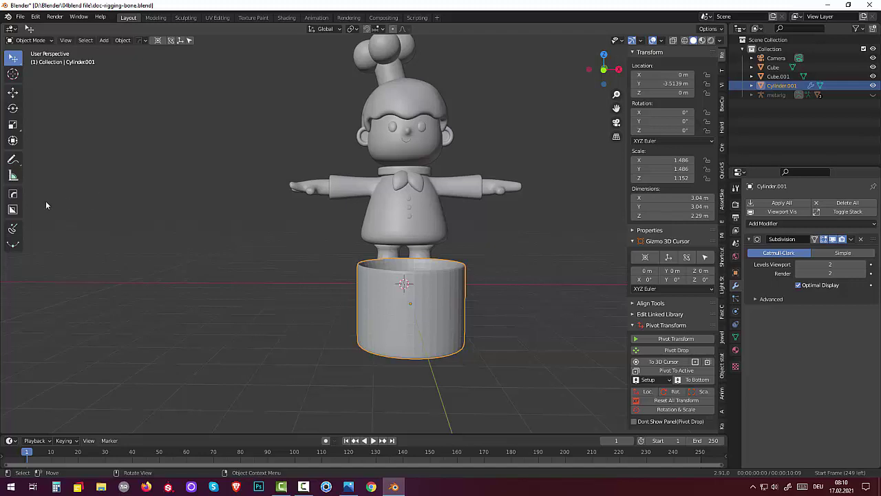
pyautogui.click(13, 228)
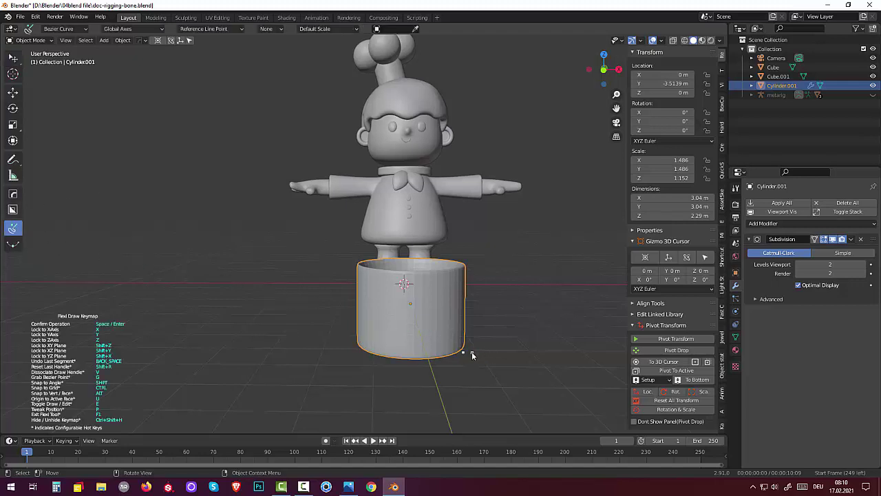
pyautogui.press('KP_1')
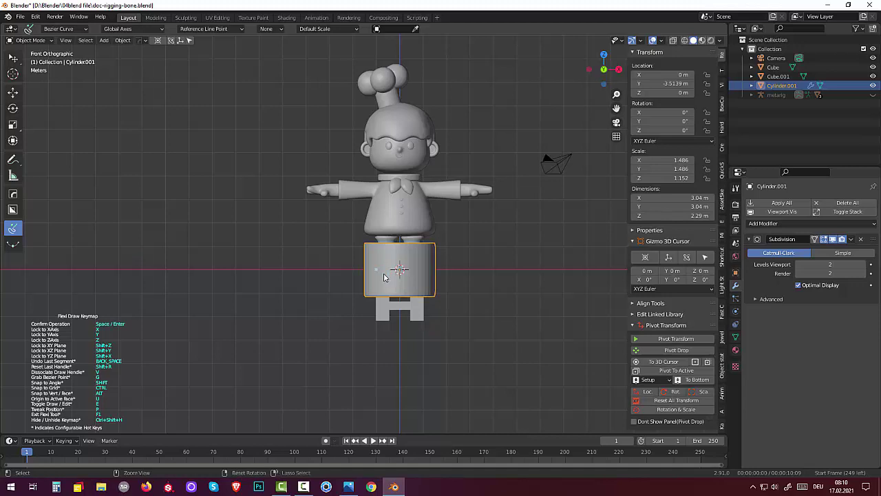
pyautogui.hotkey('ctrl', 'j')
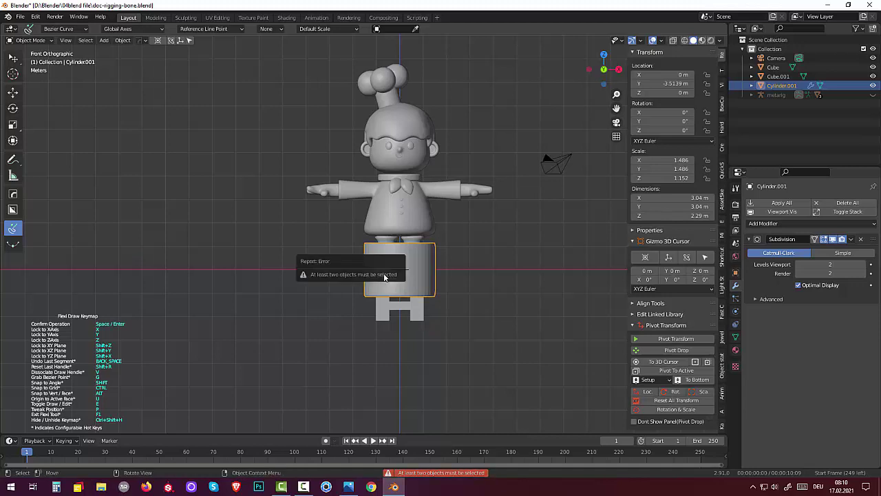
pyautogui.press('g')
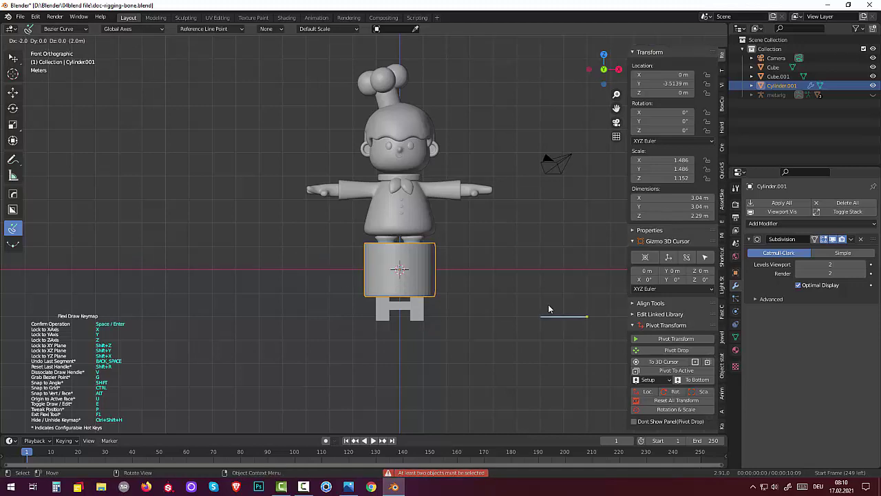
pyautogui.rightClick(542, 304)
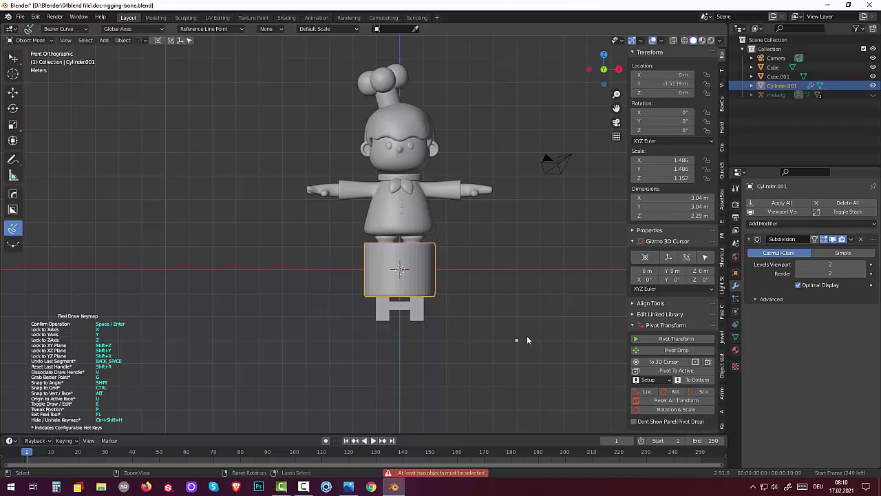
pyautogui.hotkey('ctrl', 'j')
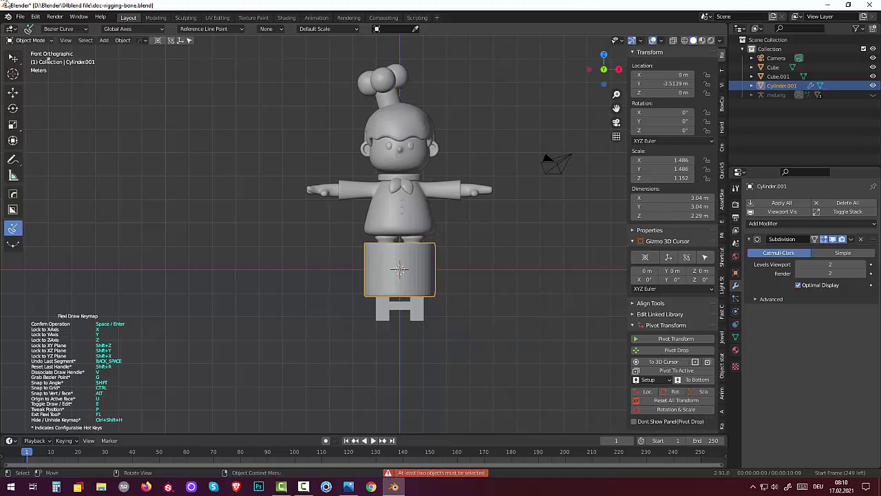
pyautogui.moveTo(13, 57); pyautogui.dragTo(45, 67)
pyautogui.click(45, 66)
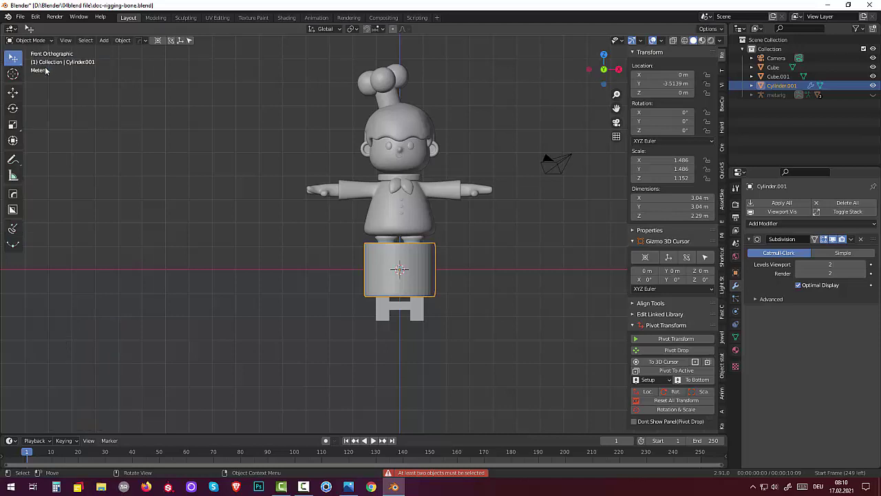
pyautogui.hotkey('ctrl', 'j')
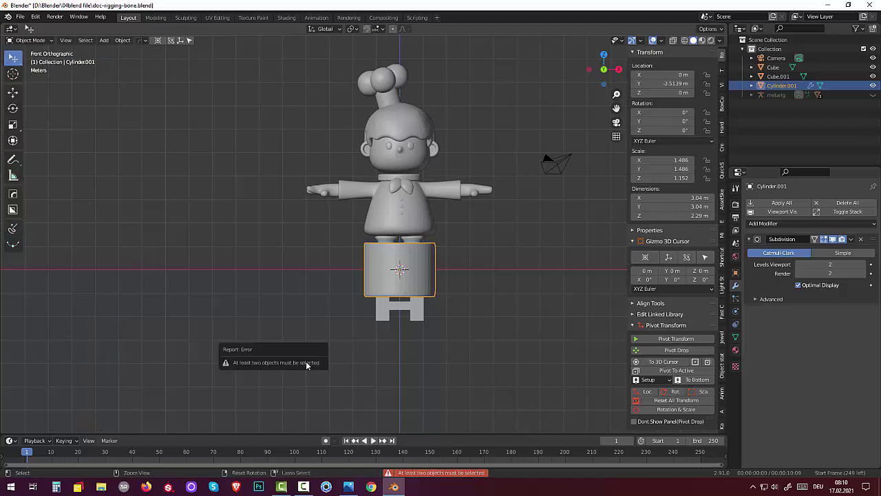
pyautogui.scroll(1, 419, 315)
pyautogui.scroll(2, 422, 315)
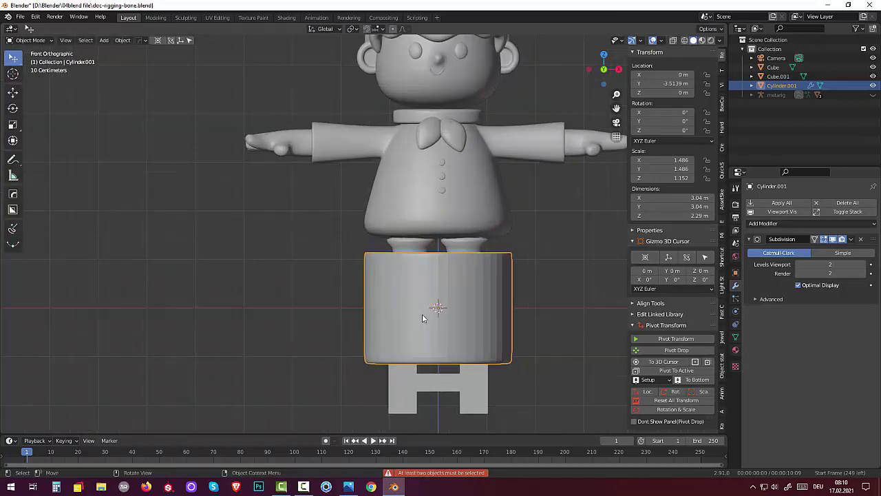
pyautogui.scroll(2, 429, 306)
pyautogui.scroll(-1, 464, 305)
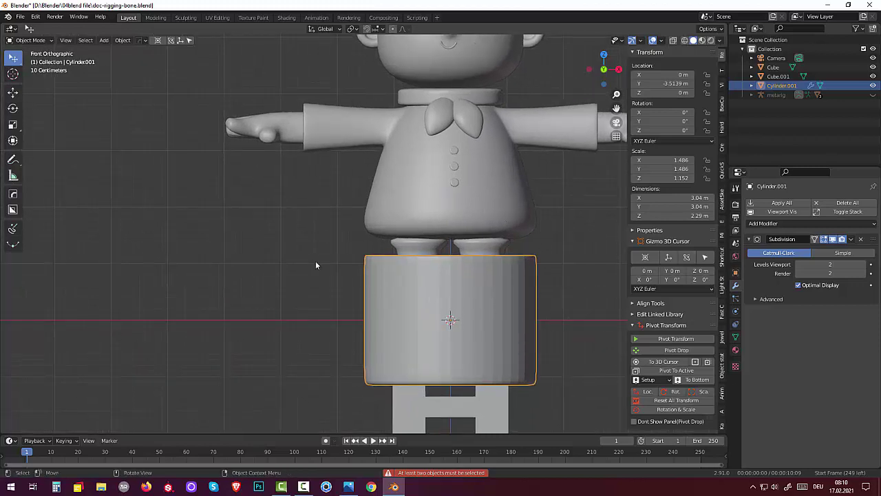
# Sketch an upside-down U bezier curve with Flexi Draw: up, across and down over the bucket.
pyautogui.click(19, 231)
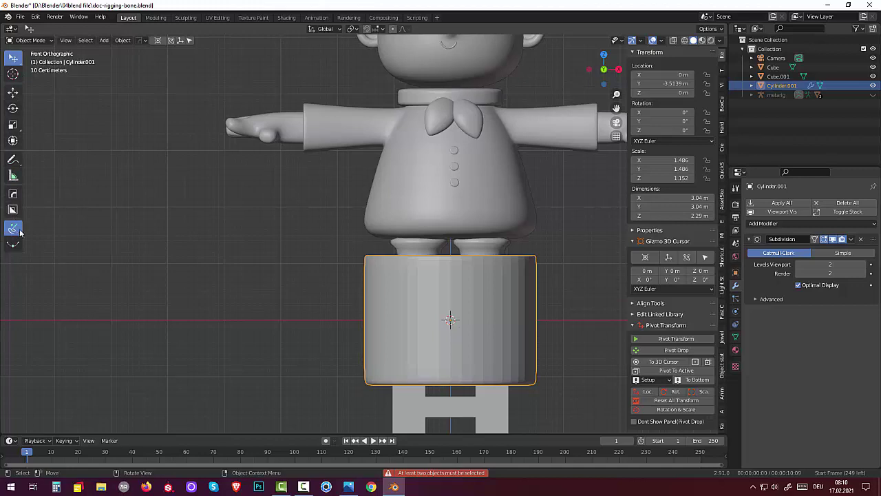
pyautogui.click(435, 300)
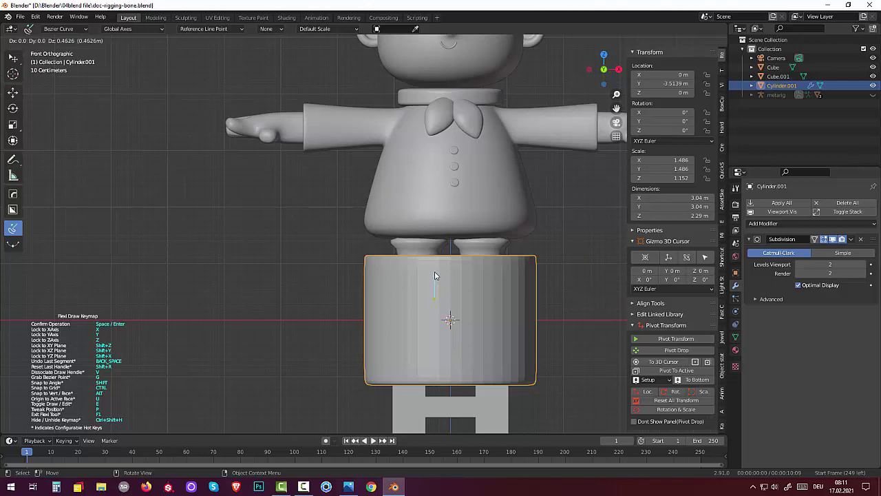
pyautogui.click(435, 273)
pyautogui.click(475, 272)
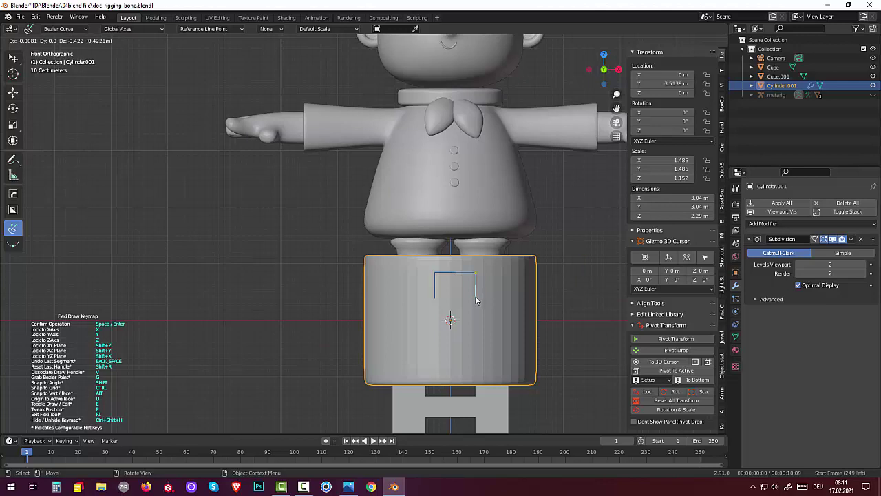
pyautogui.click(476, 297)
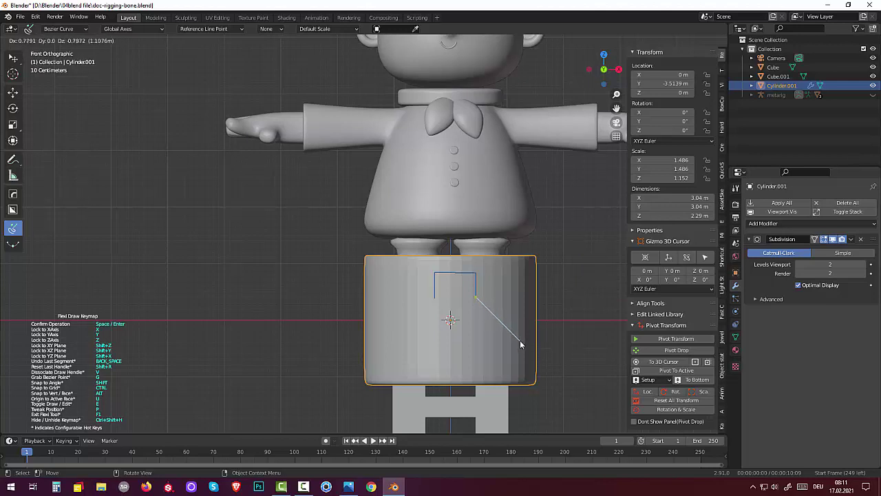
pyautogui.press('Return')
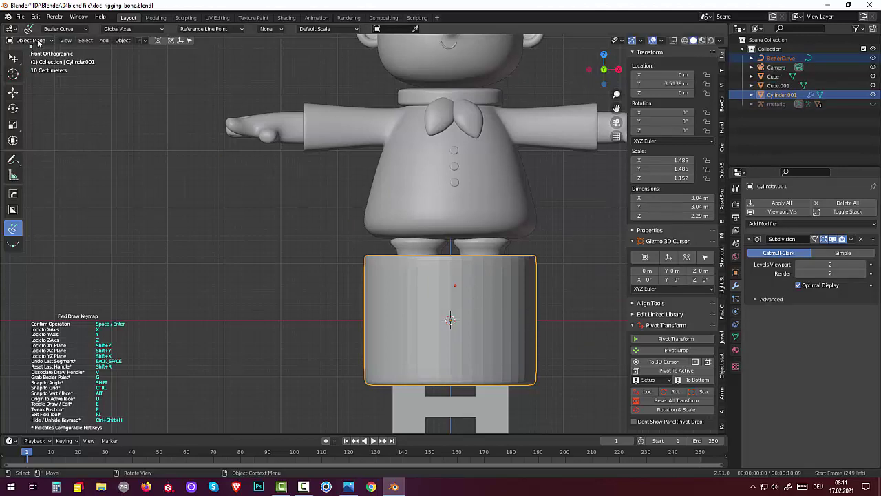
# Turn on X-ray and select the BezierCurve with the Select tool.
pyautogui.click(674, 41)
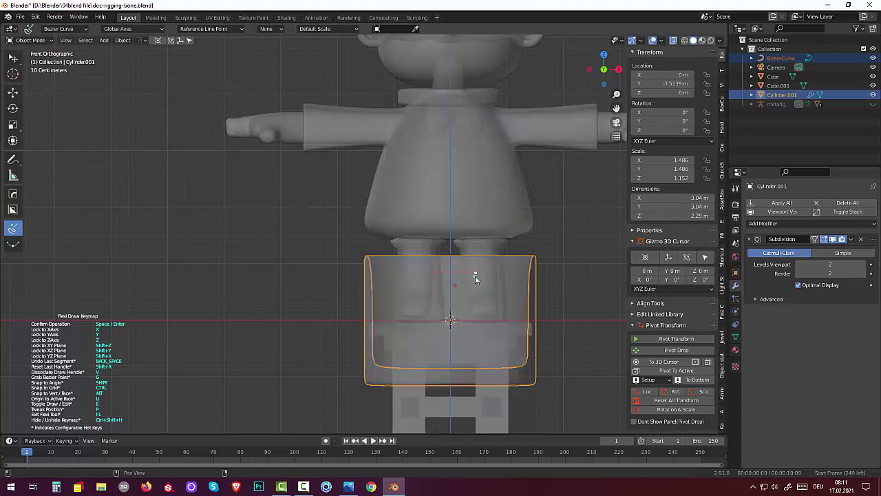
pyautogui.click(23, 41)
pyautogui.click(23, 53)
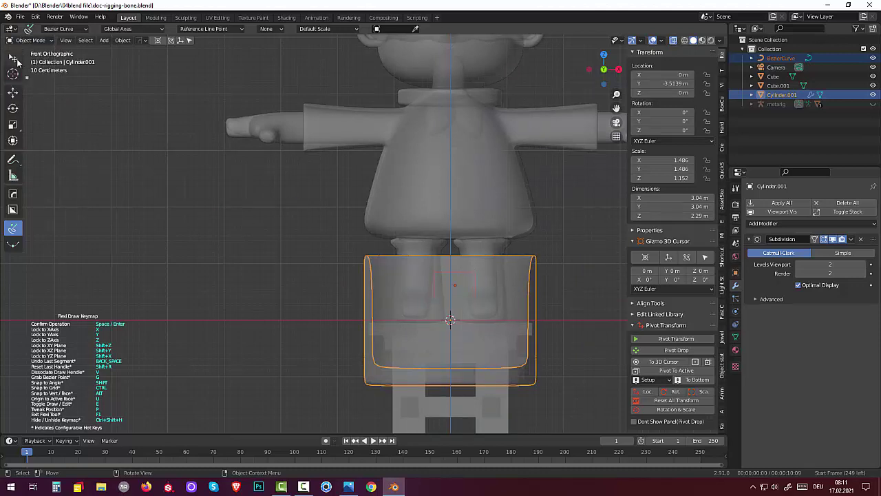
pyautogui.moveTo(17, 62); pyautogui.dragTo(44, 73)
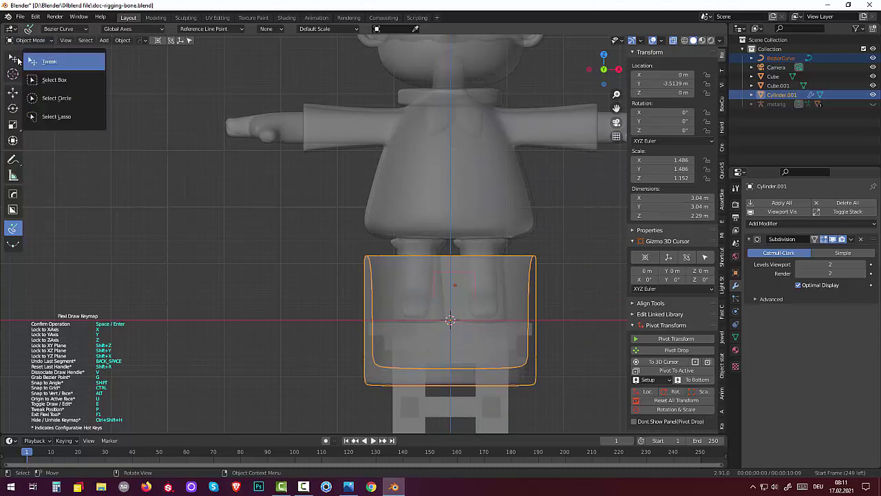
pyautogui.click(476, 287)
pyautogui.click(476, 287)
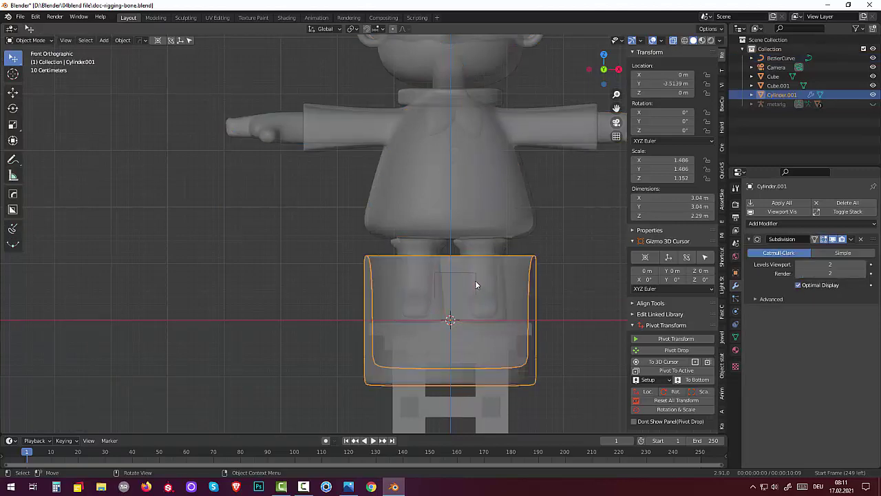
pyautogui.click(471, 275)
# Move the curve along Y to -5.2366 m, onto the bucket's front.
pyautogui.moveTo(474, 307)
pyautogui.mouseDown(button='middle')
pyautogui.moveTo(568, 330)
pyautogui.moveTo(492, 272)
pyautogui.moveTo(548, 278)
pyautogui.moveTo(570, 267)
pyautogui.moveTo(517, 271)
pyautogui.mouseUp(button='middle')
pyautogui.scroll(-4, 529, 309)
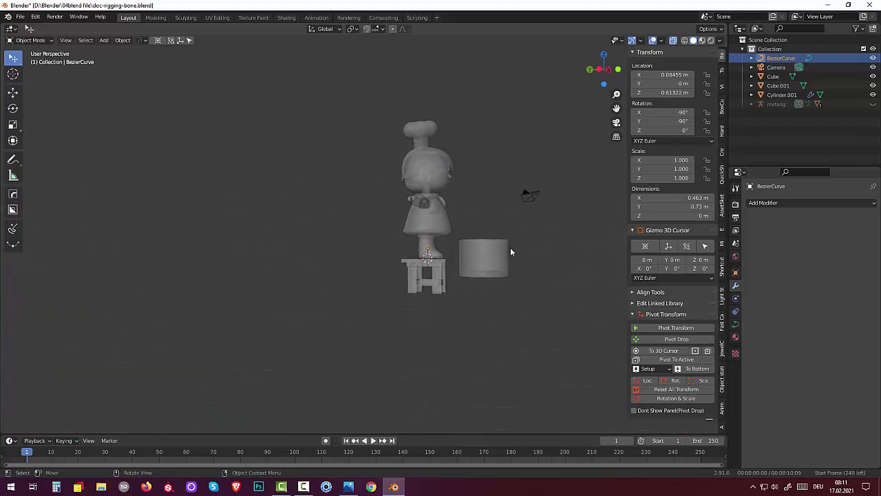
pyautogui.press('g')
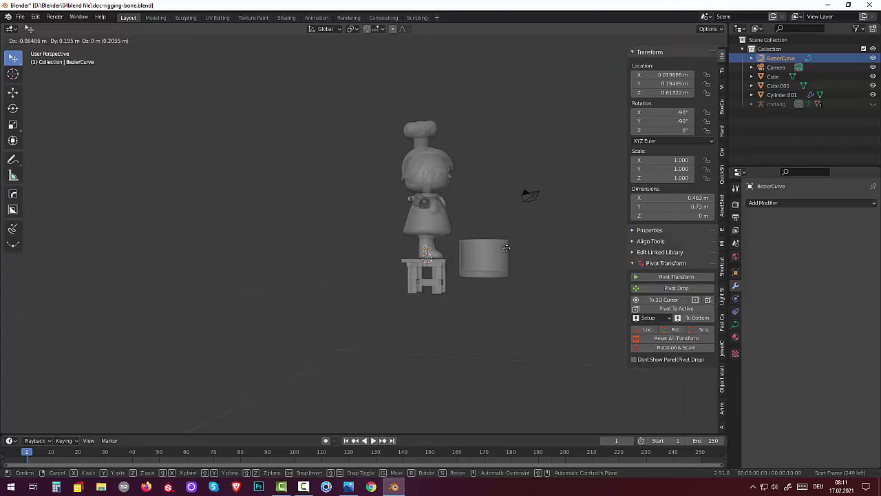
pyautogui.press('z')
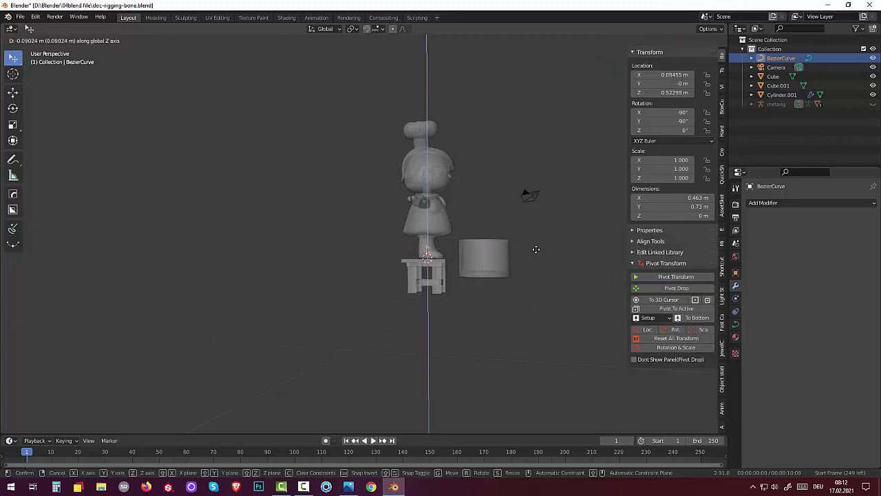
pyautogui.press('y')
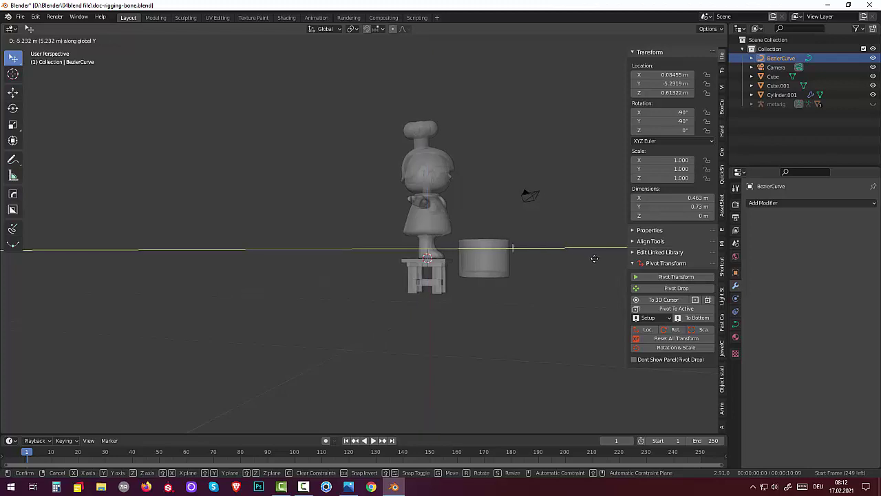
pyautogui.click(595, 260)
# Deselect everything and zoom into the front orthographic view.
pyautogui.click(570, 302)
pyautogui.moveTo(570, 301); pyautogui.dragTo(466, 286, button='middle')
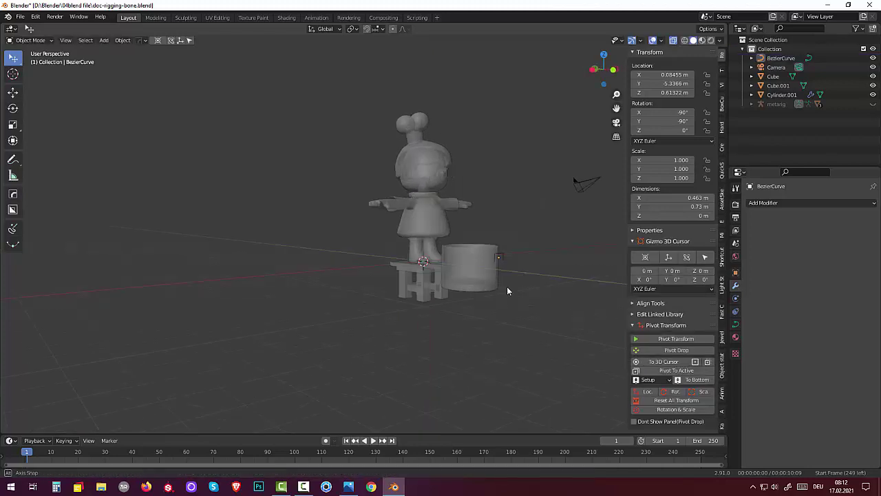
pyautogui.scroll(2, 463, 280)
pyautogui.scroll(2, 461, 278)
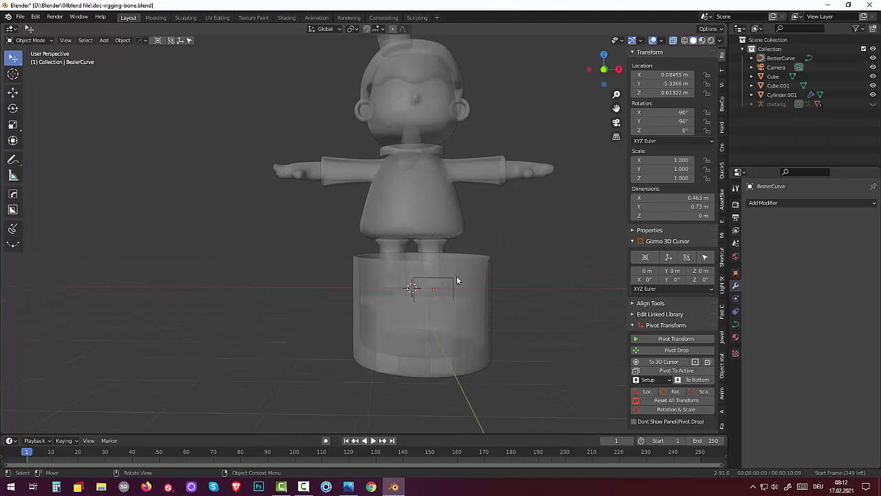
pyautogui.press('KP_1')
pyautogui.scroll(1, 458, 279)
pyautogui.scroll(1, 457, 276)
pyautogui.scroll(1, 448, 276)
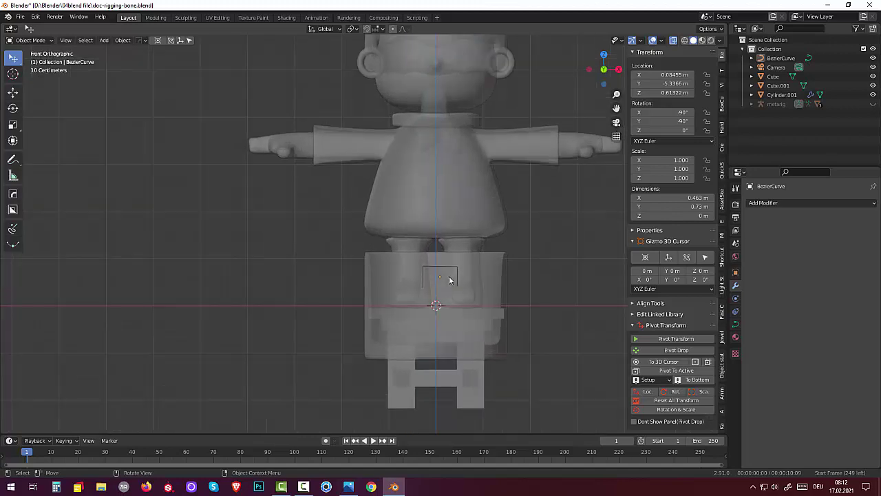
pyautogui.scroll(1, 466, 274)
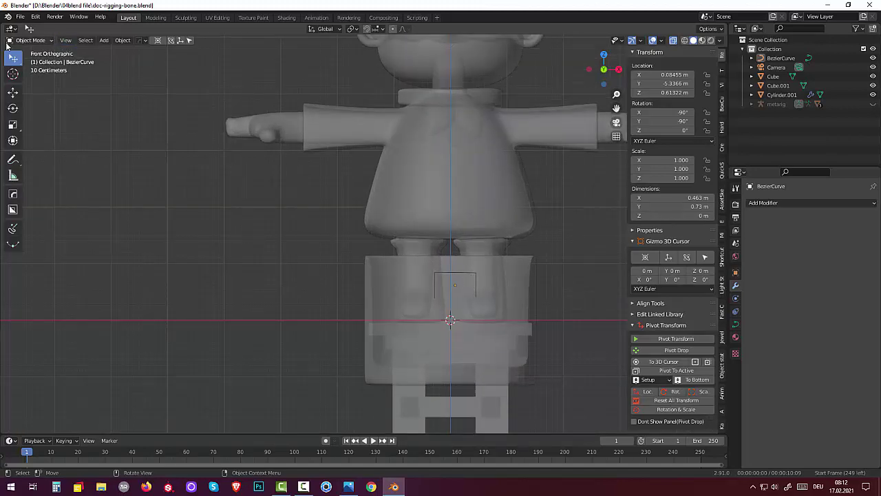
# In curve Edit Mode, move the right end point down along Z.
pyautogui.click(34, 41)
pyautogui.click(36, 61)
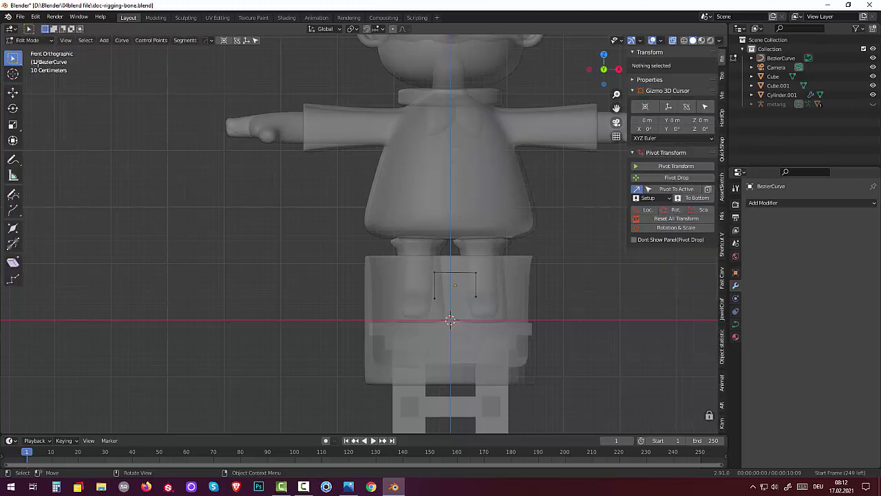
pyautogui.click(476, 297)
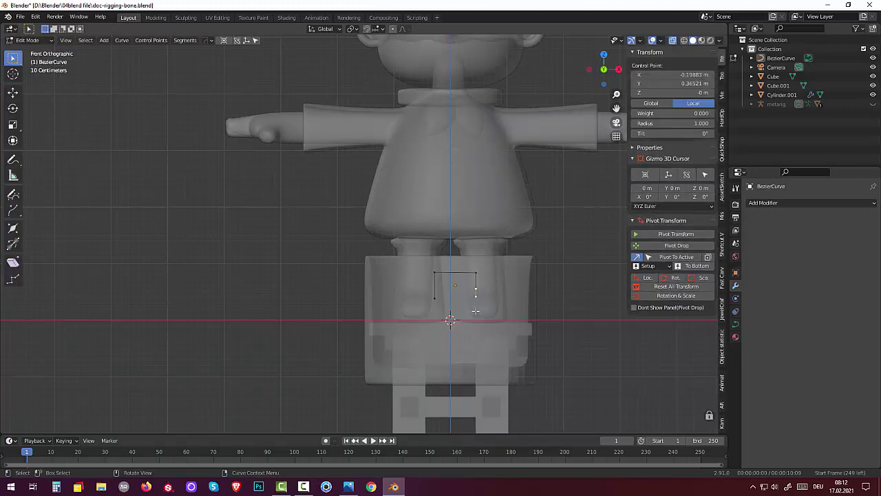
pyautogui.scroll(2, 481, 308)
pyautogui.scroll(1, 509, 317)
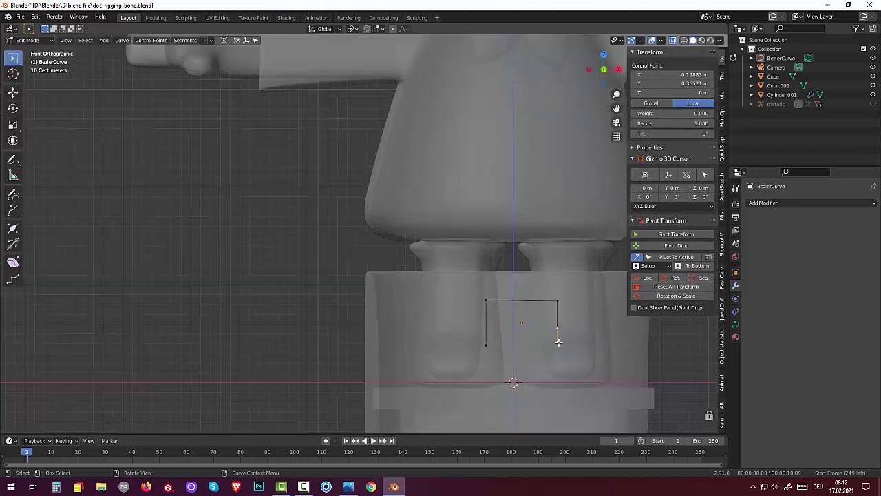
pyautogui.press('g')
pyautogui.press('z')
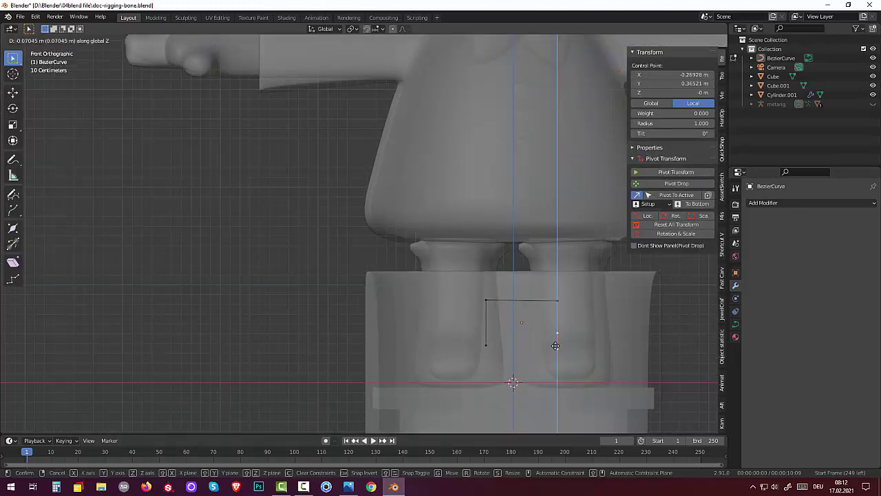
pyautogui.click(554, 342)
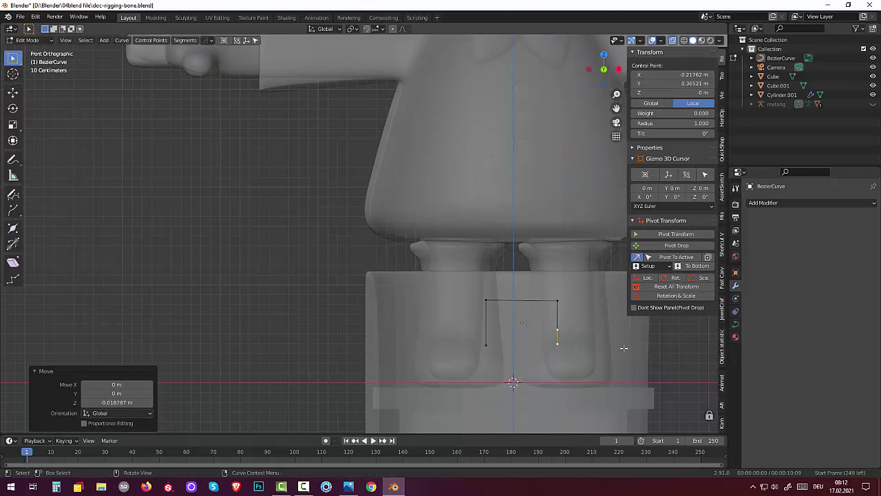
# Level the two top corner points by scaling them to 0 along Y.
pyautogui.click(557, 301)
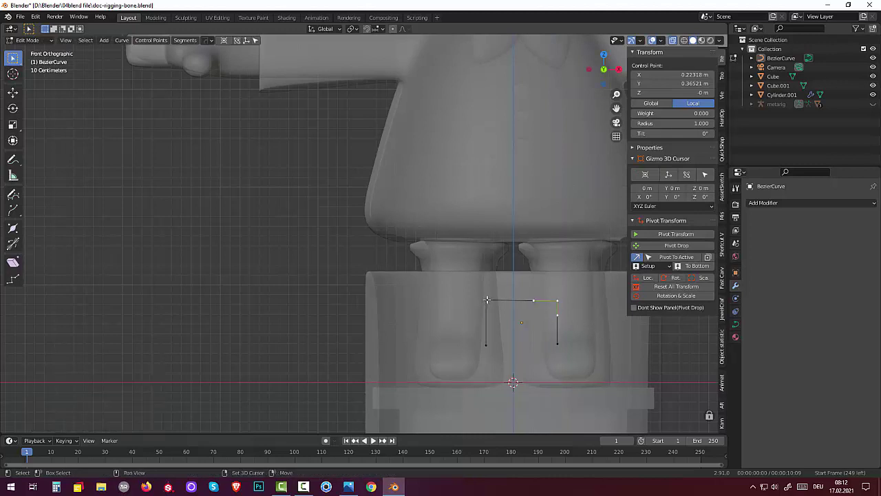
pyautogui.keyDown('ctrl'); pyautogui.click(485, 300); pyautogui.keyUp('ctrl')
pyautogui.press('s')
pyautogui.press('y')
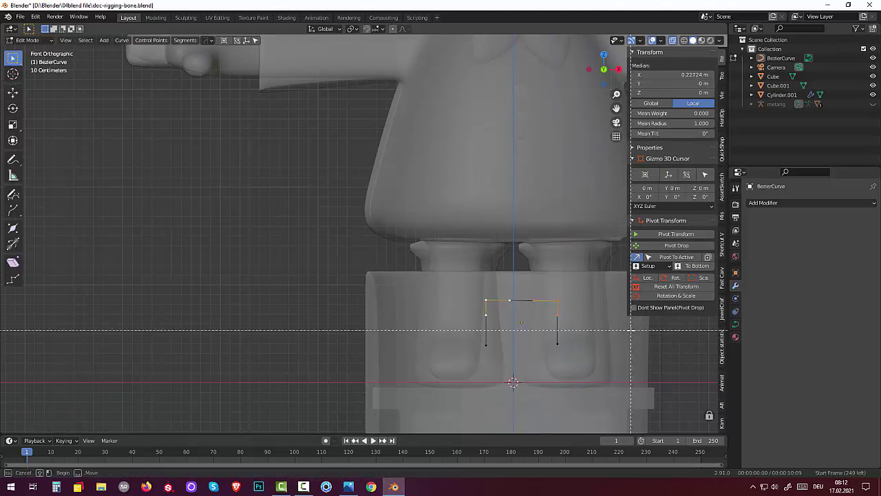
pyautogui.press('0')
pyautogui.press('Return')
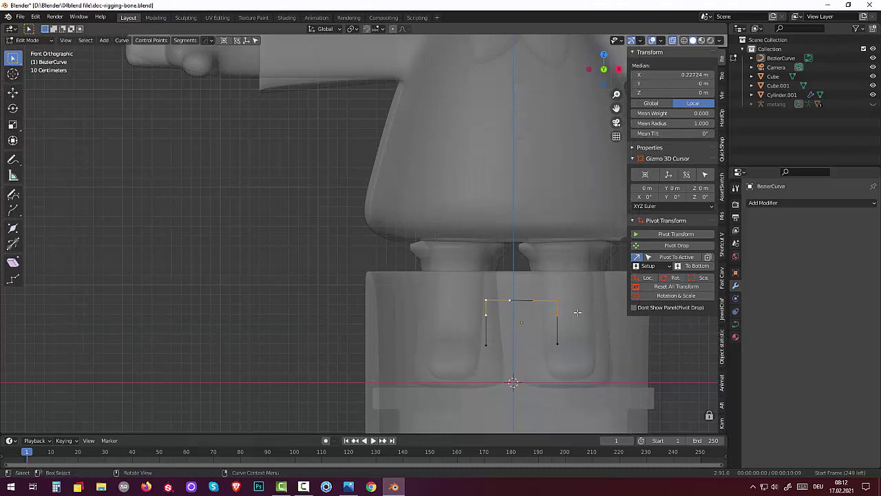
pyautogui.click(561, 305)
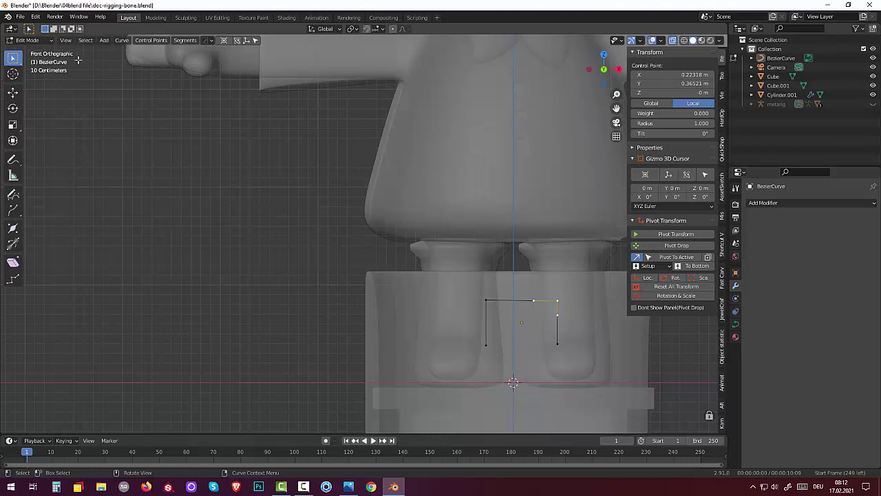
# Lower a right-side point along Z, then select the top-right corner point.
pyautogui.click(556, 342)
pyautogui.press('g')
pyautogui.press('z')
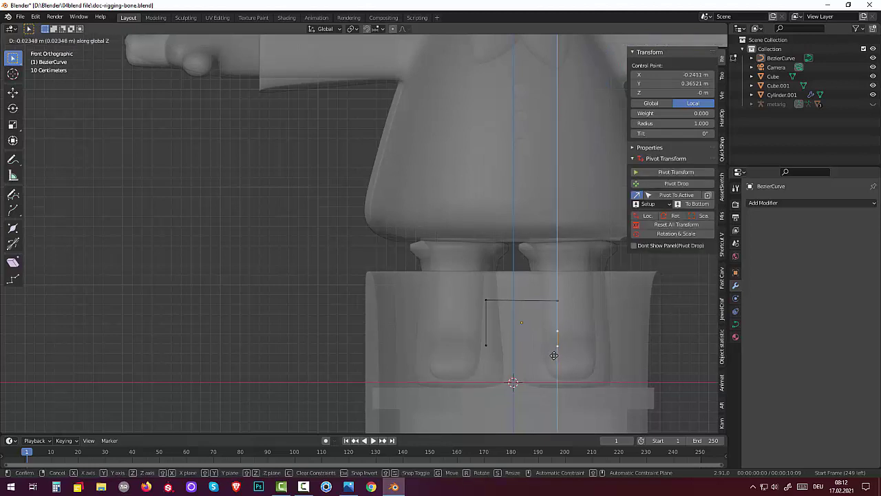
pyautogui.click(553, 355)
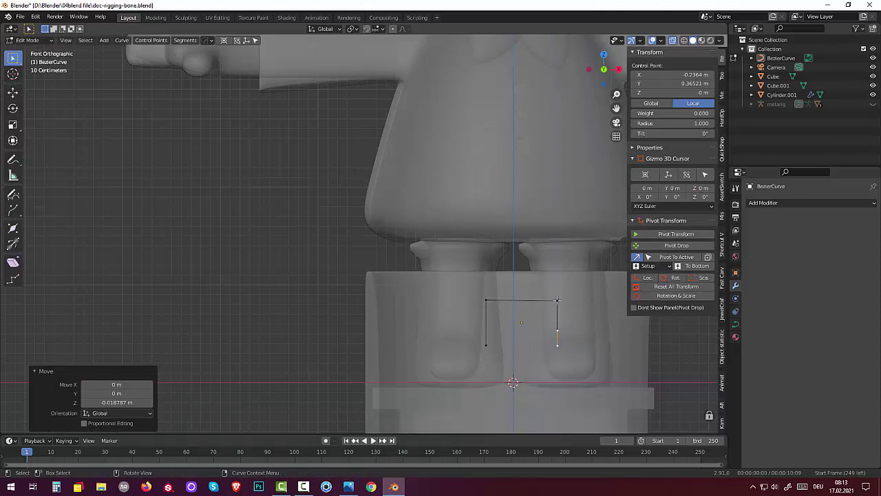
pyautogui.click(556, 300)
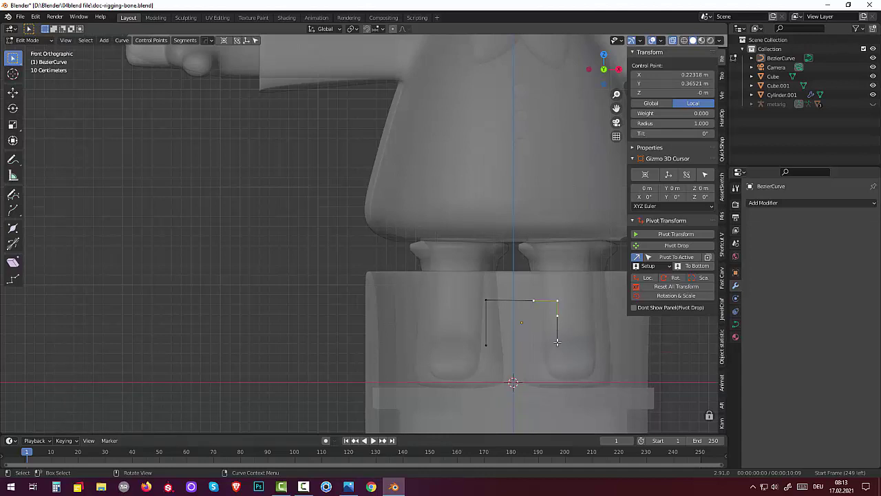
# Give the handle curve a 0.06 m bevel depth, then select its bottom-right end point in Edit Mode.
pyautogui.click(736, 329)
pyautogui.scroll(-4, 830, 377)
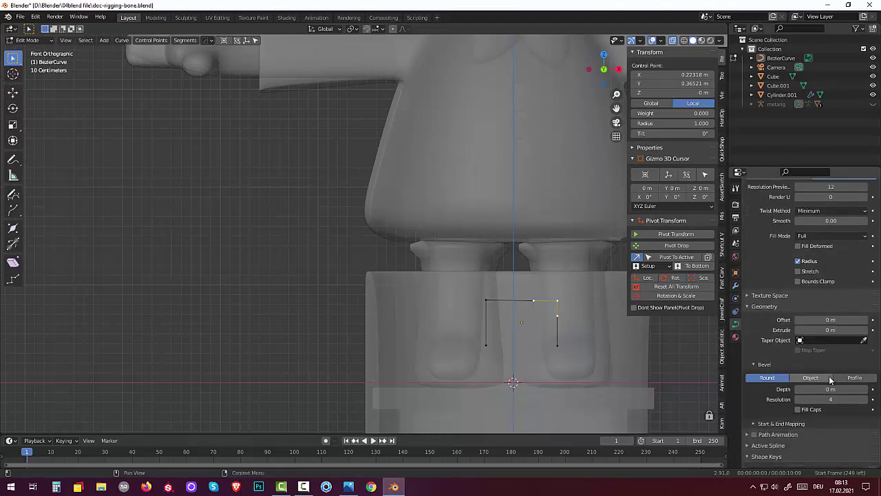
pyautogui.scroll(-1, 830, 379)
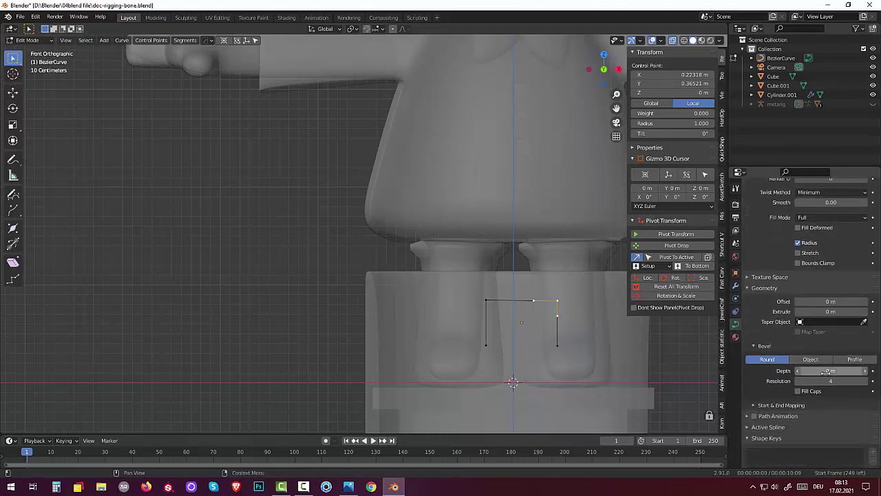
pyautogui.moveTo(830, 371); pyautogui.dragTo(846, 370)
pyautogui.moveTo(830, 371); pyautogui.dragTo(816, 370)
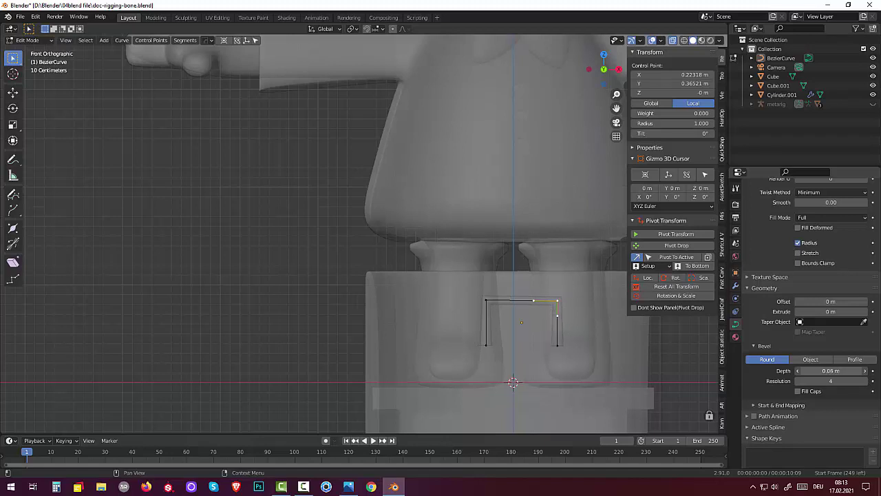
pyautogui.moveTo(831, 371); pyautogui.dragTo(833, 371)
pyautogui.click(831, 371)
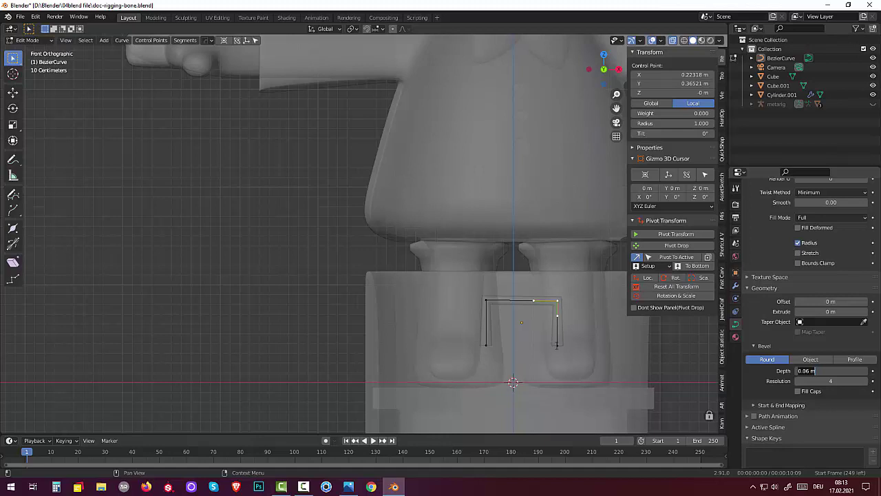
pyautogui.click(28, 40)
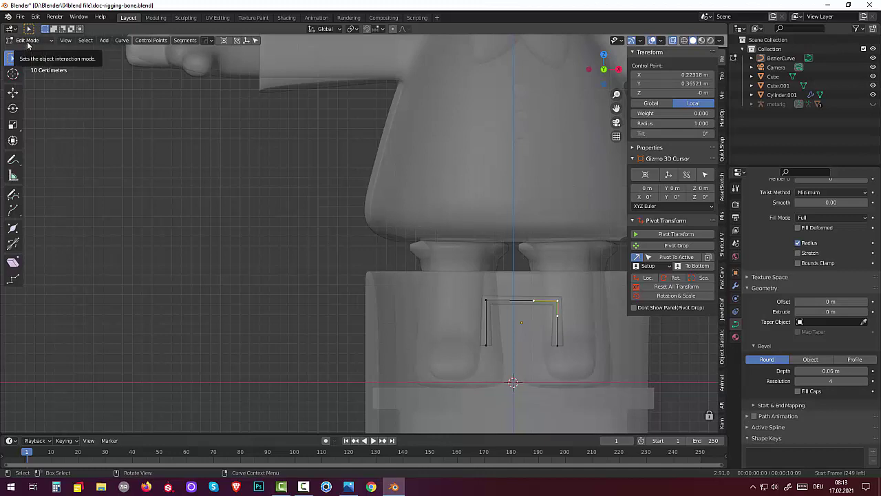
pyautogui.click(556, 344)
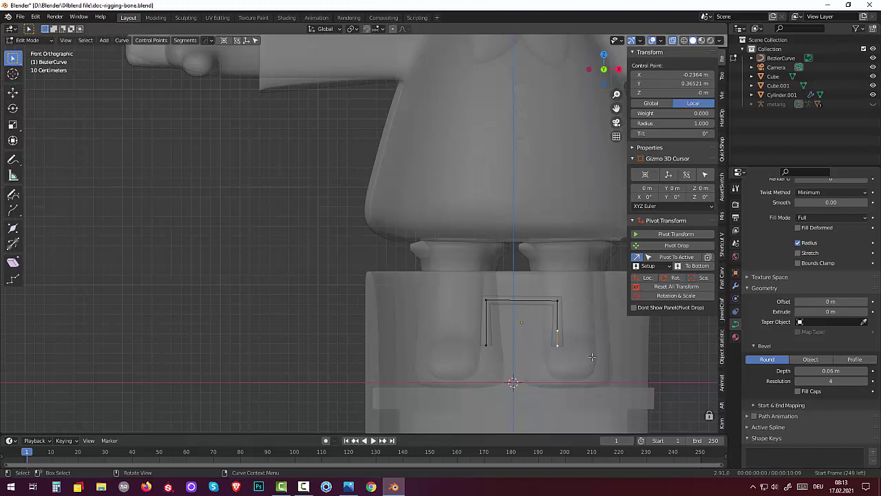
# Scale the handle's right end point to 0.535 and its left end point to 0.439.
pyautogui.press('s')
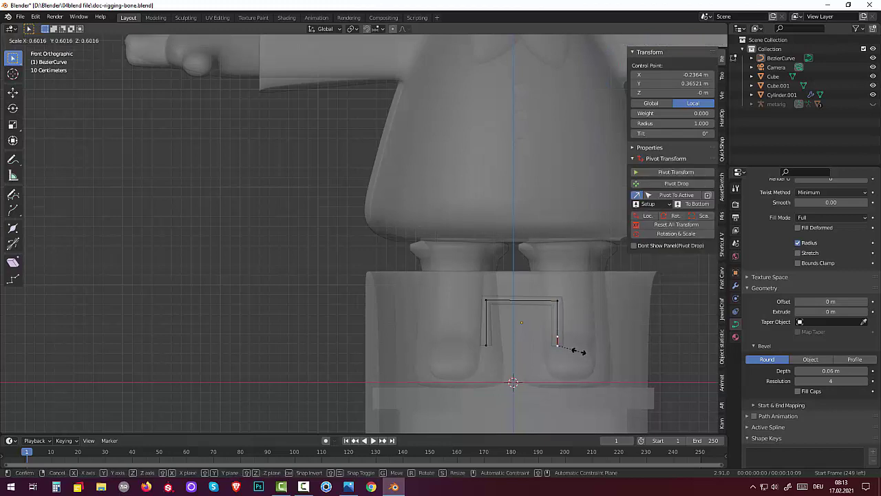
pyautogui.click(575, 350)
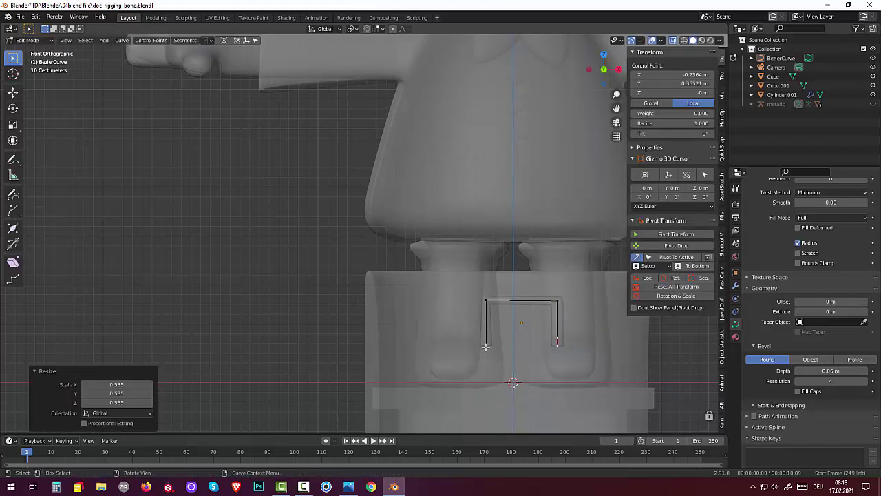
pyautogui.click(485, 342)
pyautogui.press('s')
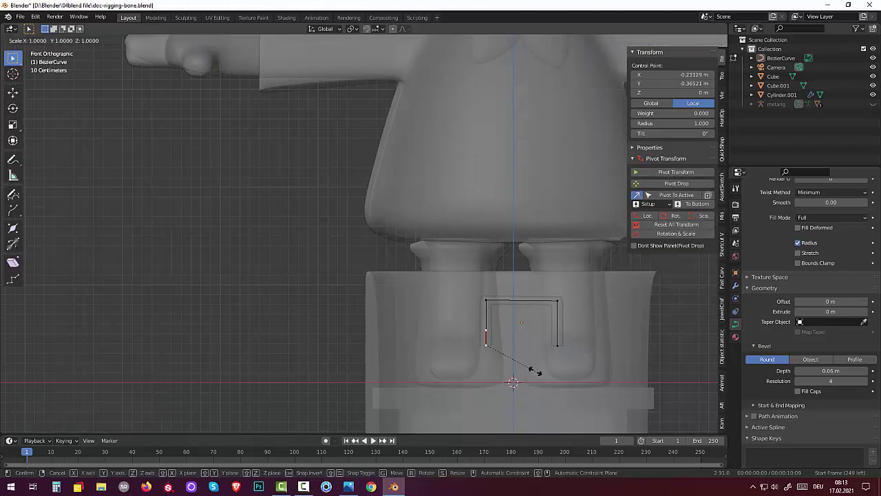
pyautogui.click(501, 360)
pyautogui.scroll(-1, 503, 361)
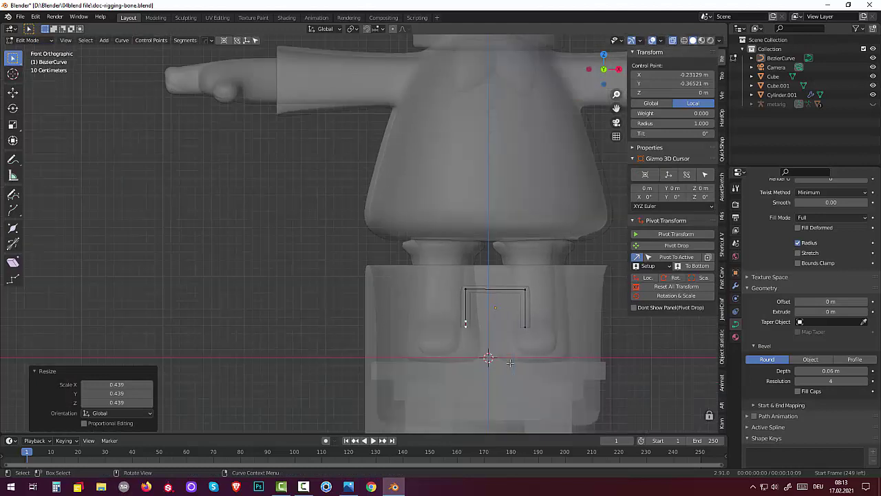
pyautogui.scroll(-1, 509, 355)
pyautogui.moveTo(519, 343); pyautogui.dragTo(505, 335, button='middle')
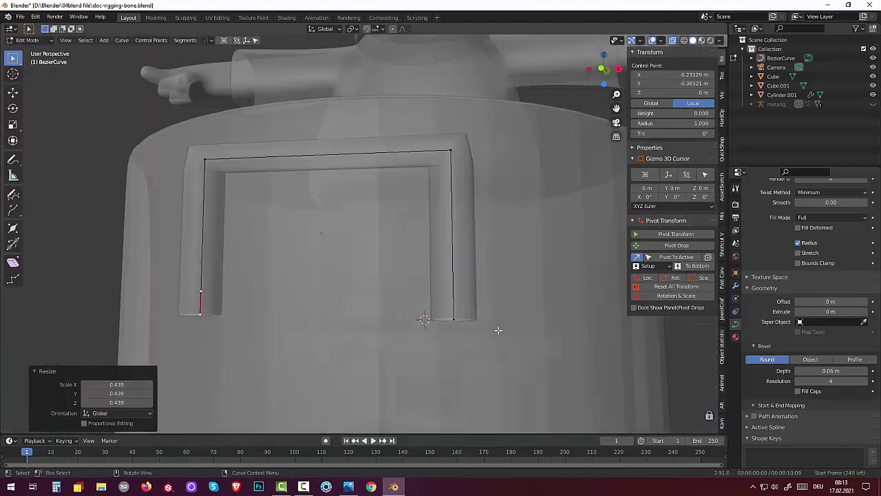
pyautogui.click(451, 150)
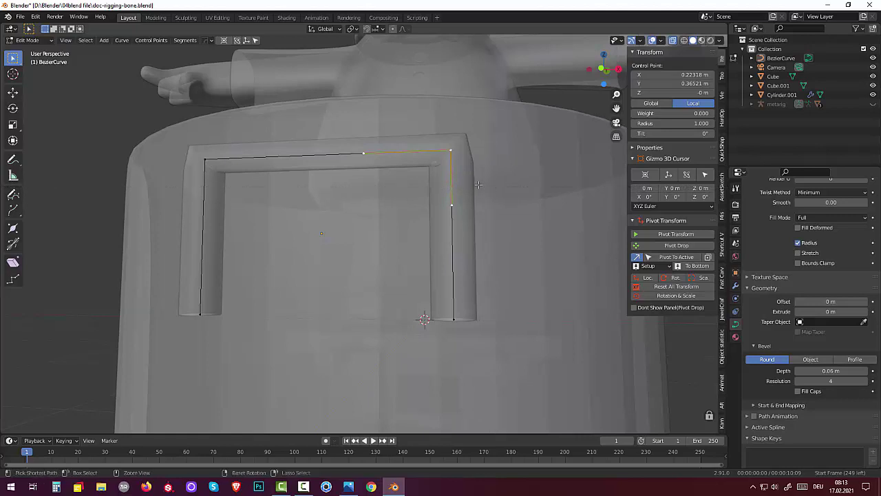
pyautogui.keyDown('ctrl'); pyautogui.keyDown('shift'); pyautogui.click(482, 181); pyautogui.keyUp('shift'); pyautogui.keyUp('ctrl')
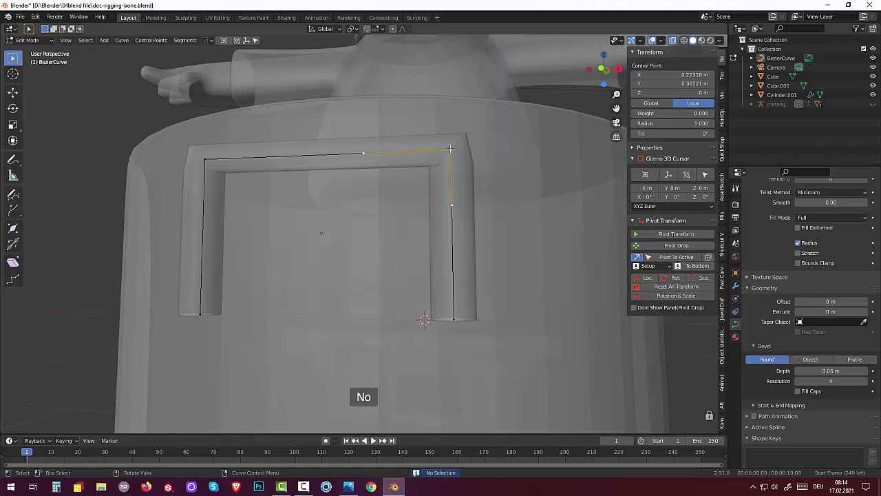
pyautogui.scroll(-5, 517, 196)
pyautogui.moveTo(517, 196)
pyautogui.mouseDown(button='middle')
pyautogui.moveTo(516, 183)
pyautogui.moveTo(515, 197)
pyautogui.mouseUp(button='middle')
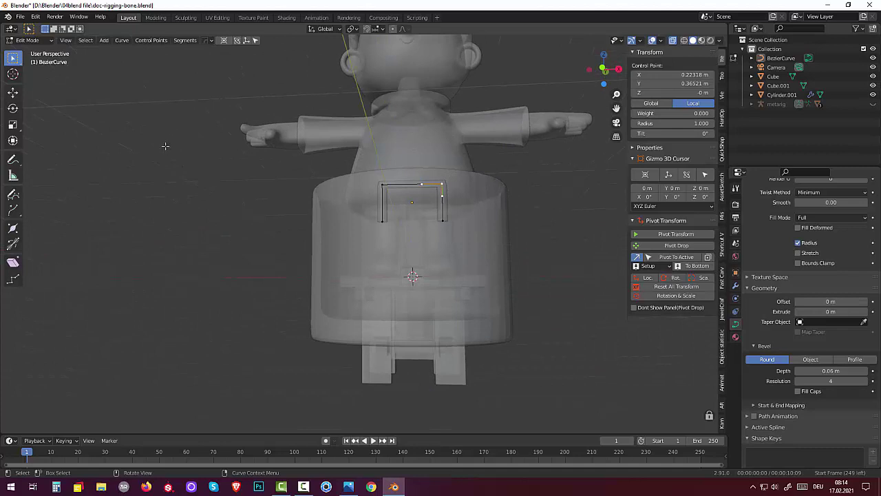
pyautogui.click(382, 185)
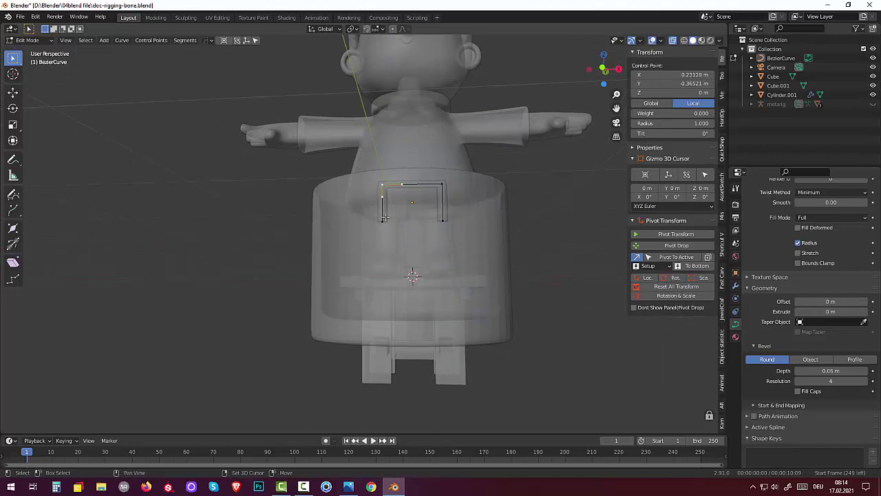
pyautogui.press('a')
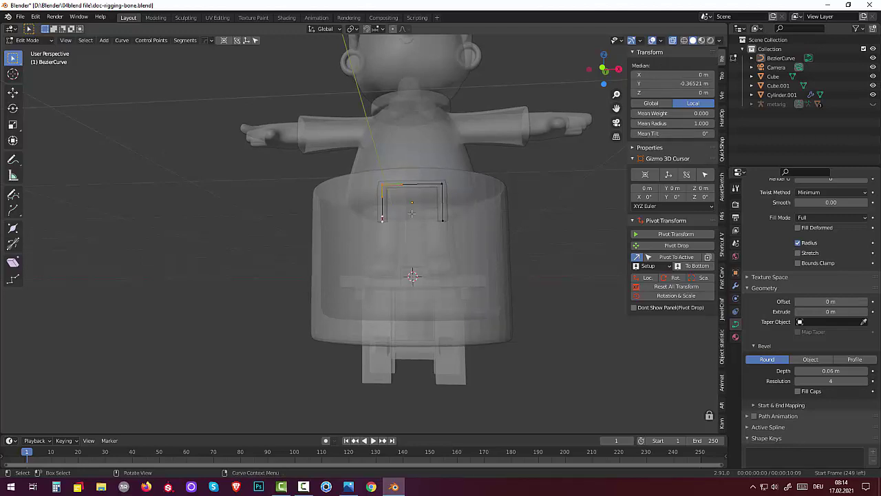
# Subdivide the whole handle curve, then subdivide its right side between the top-right and bottom-right points.
pyautogui.rightClick(406, 216)
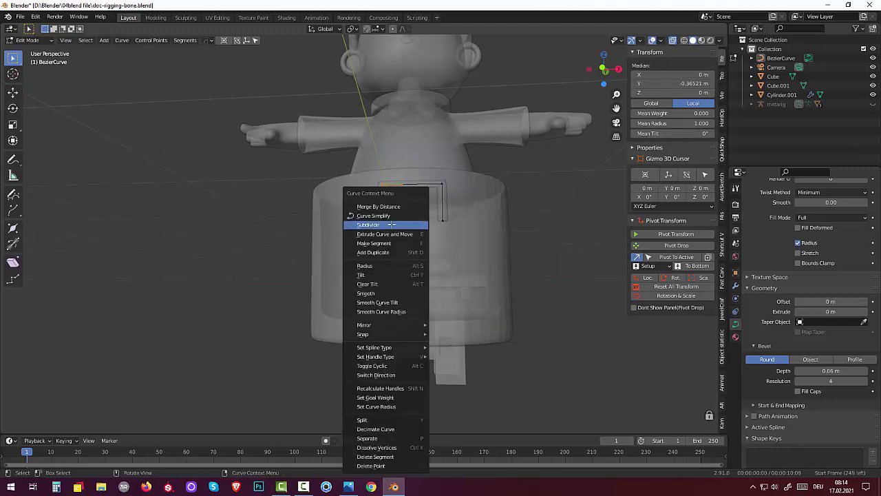
pyautogui.click(391, 225)
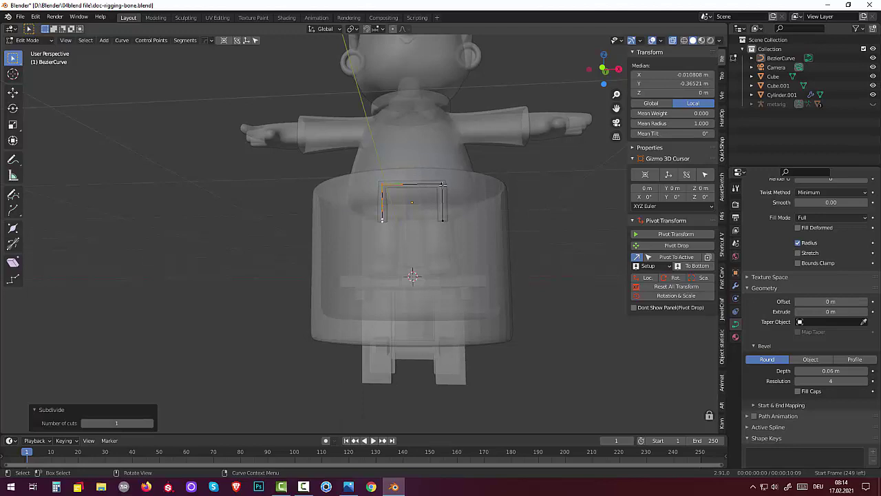
pyautogui.click(442, 185)
pyautogui.keyDown('shift'); pyautogui.click(442, 218); pyautogui.keyUp('shift')
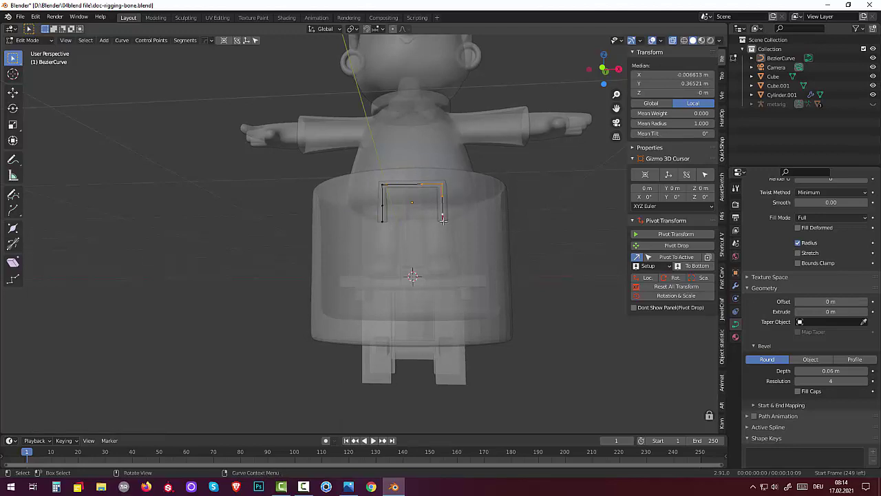
pyautogui.rightClick(443, 213)
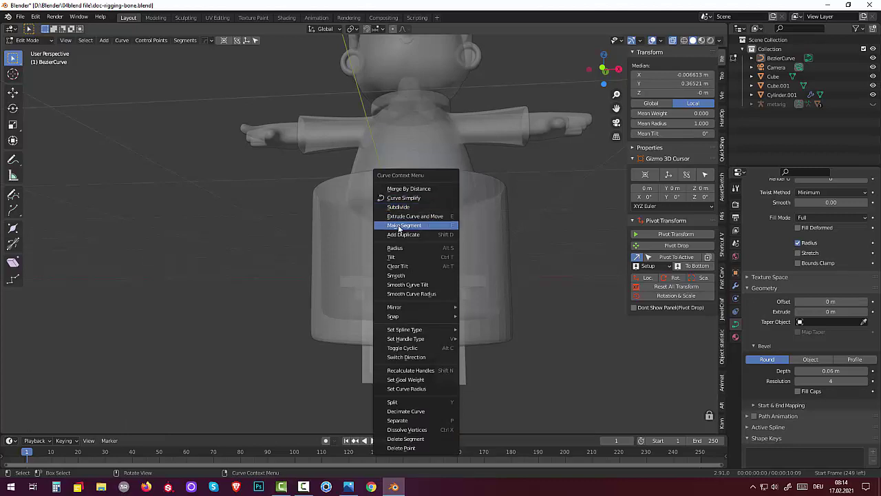
pyautogui.click(404, 208)
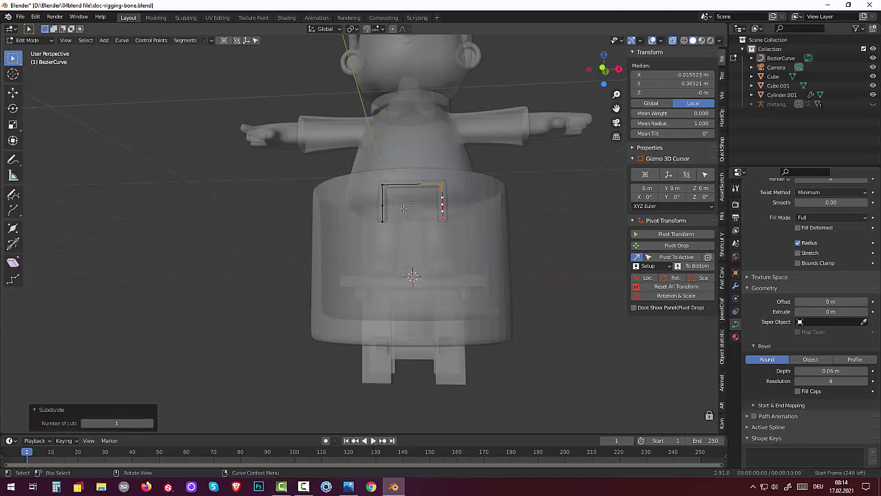
pyautogui.click(547, 282)
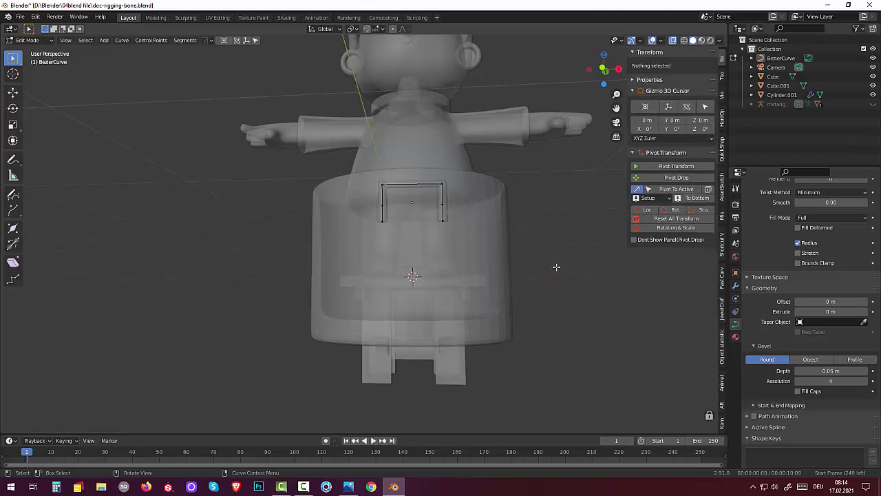
pyautogui.moveTo(554, 259)
pyautogui.mouseDown(button='middle')
pyautogui.moveTo(600, 254)
pyautogui.moveTo(564, 261)
pyautogui.mouseUp(button='middle')
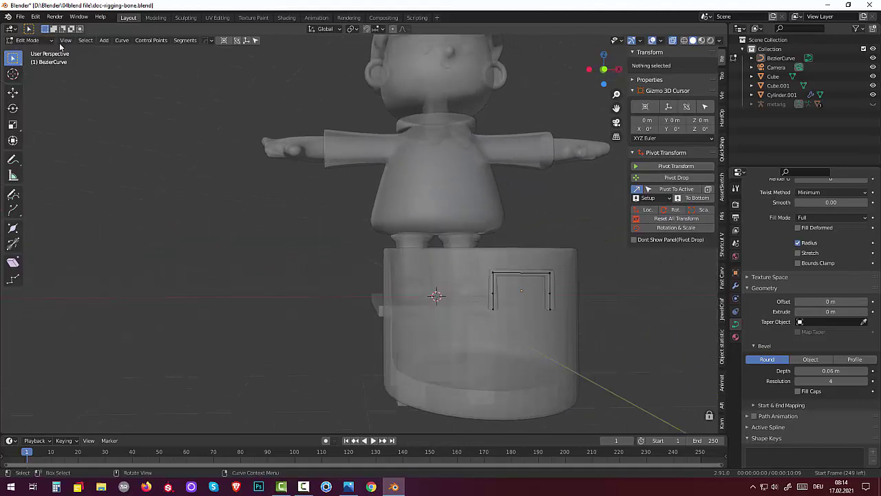
# In Solid shading, lower a left-side handle control point along Z, then box-select all curve points.
pyautogui.click(672, 40)
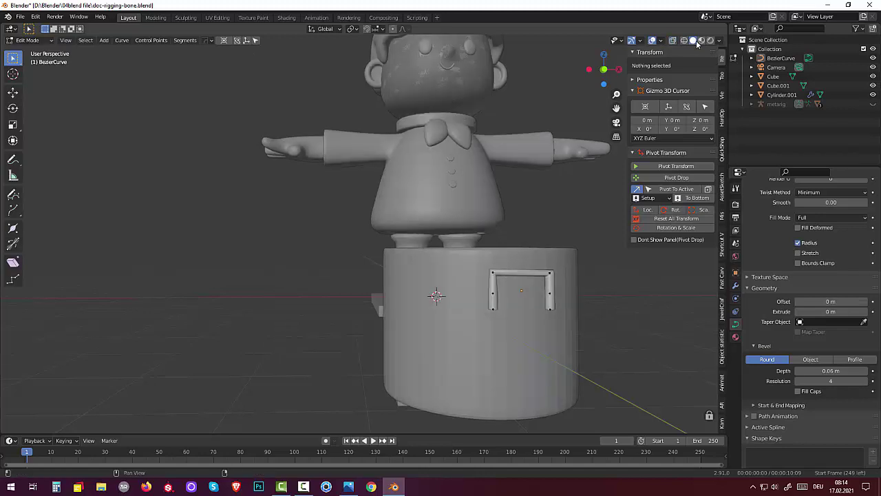
pyautogui.moveTo(586, 279); pyautogui.dragTo(569, 276, button='middle')
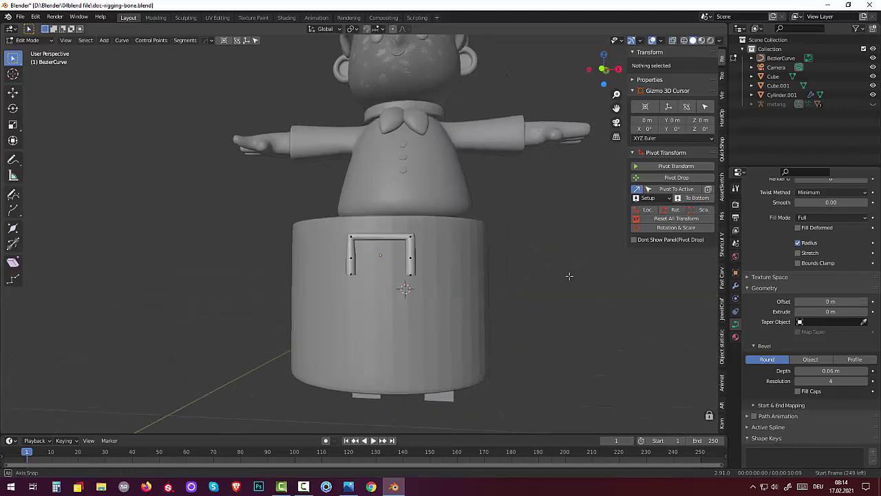
pyautogui.click(350, 237)
pyautogui.click(351, 243)
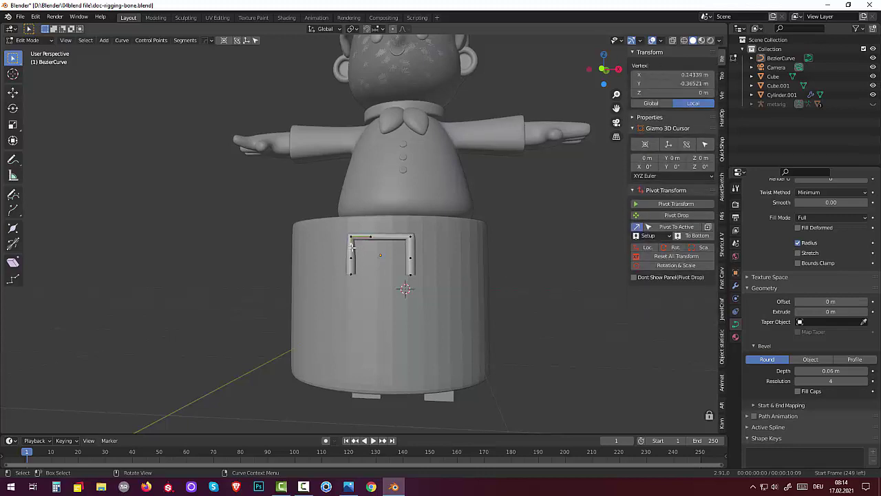
pyautogui.press('g')
pyautogui.press('z')
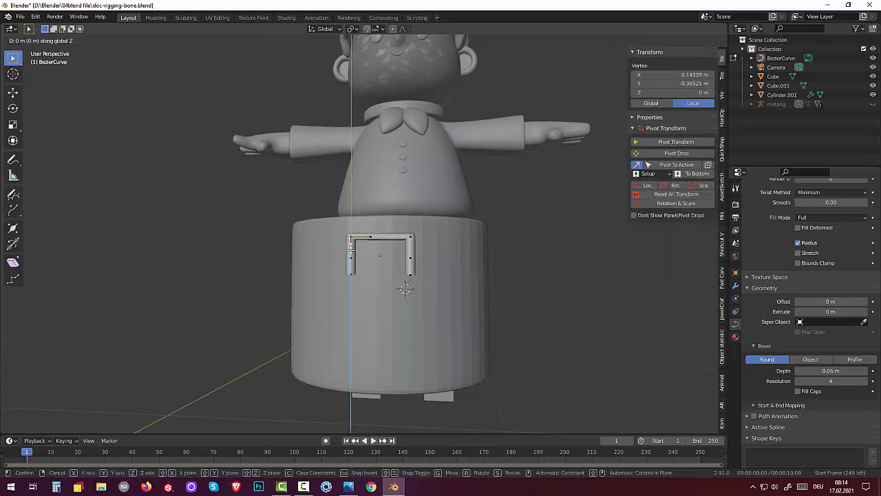
pyautogui.click(351, 256)
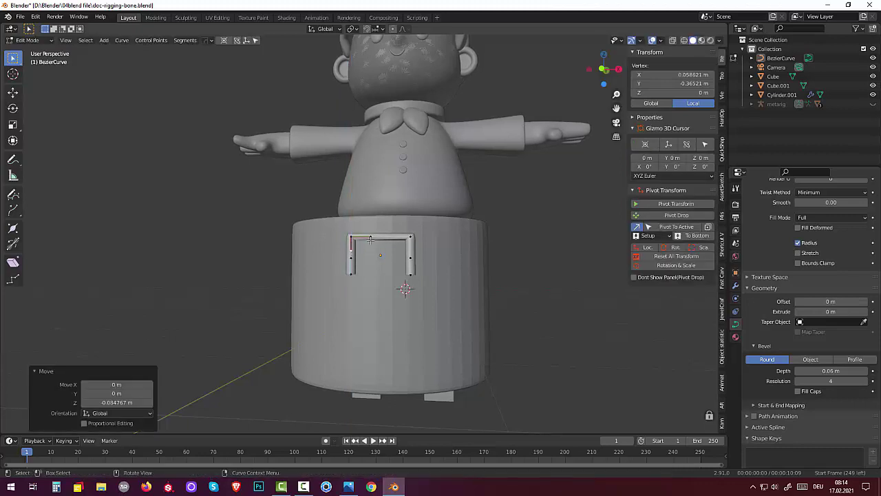
pyautogui.click(370, 237)
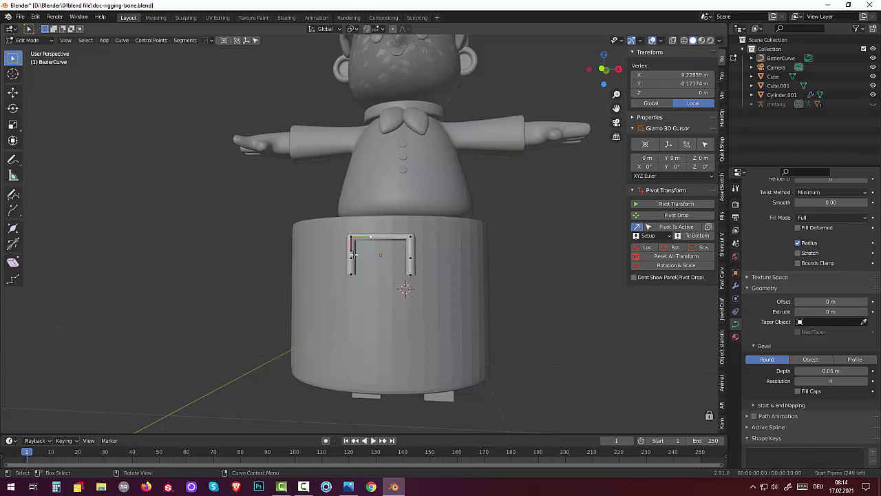
pyautogui.moveTo(344, 232); pyautogui.dragTo(433, 280)
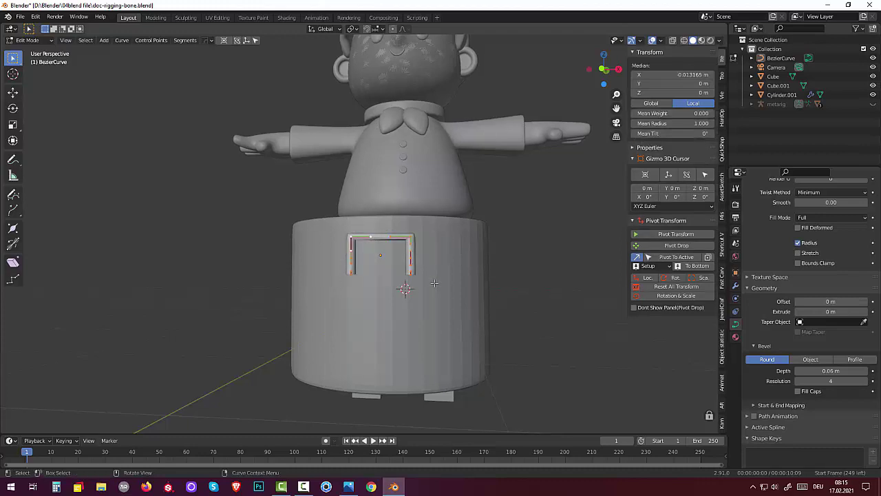
# Delete all the old handle curve's points and switch to front orthographic view.
pyautogui.press('x')
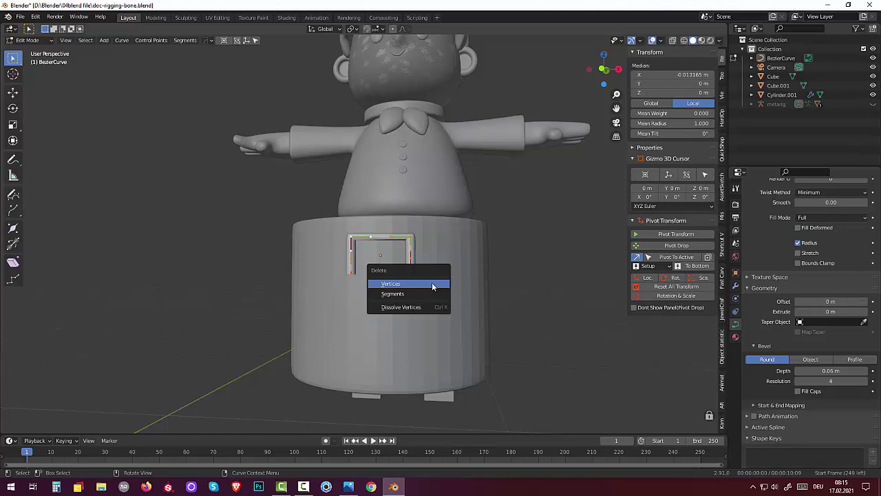
pyautogui.click(430, 283)
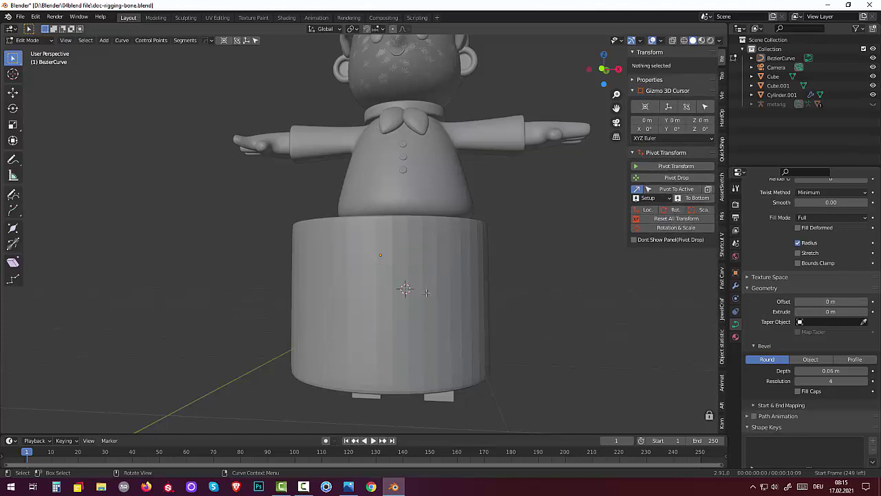
pyautogui.press('KP_1')
# Zoom in and mark an annotation dot on the bucket front.
pyautogui.scroll(2, 395, 292)
pyautogui.scroll(2, 396, 291)
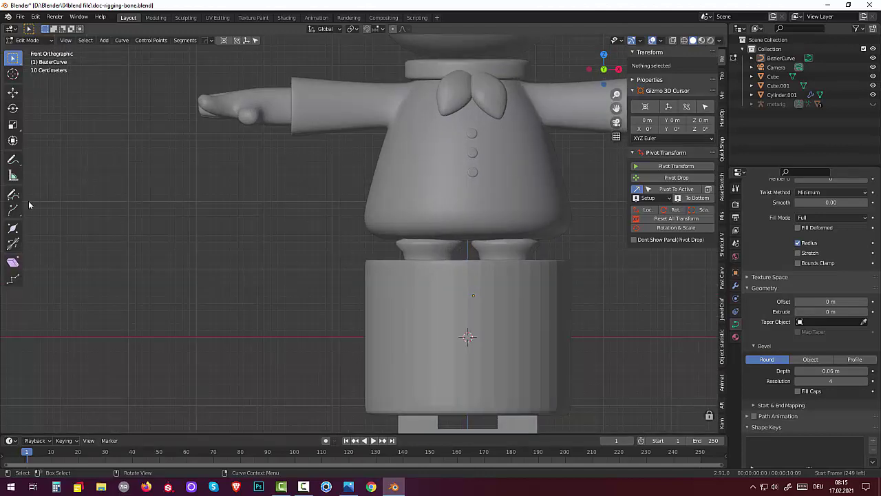
pyautogui.click(13, 160)
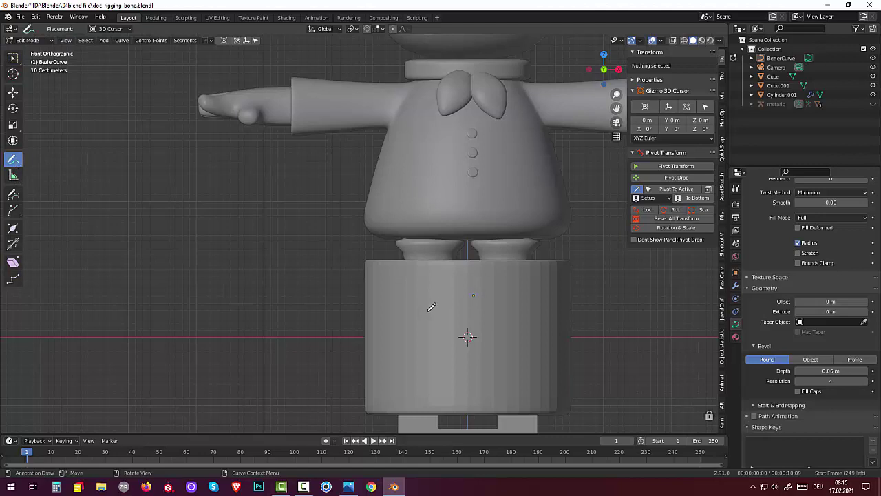
pyautogui.click(427, 311)
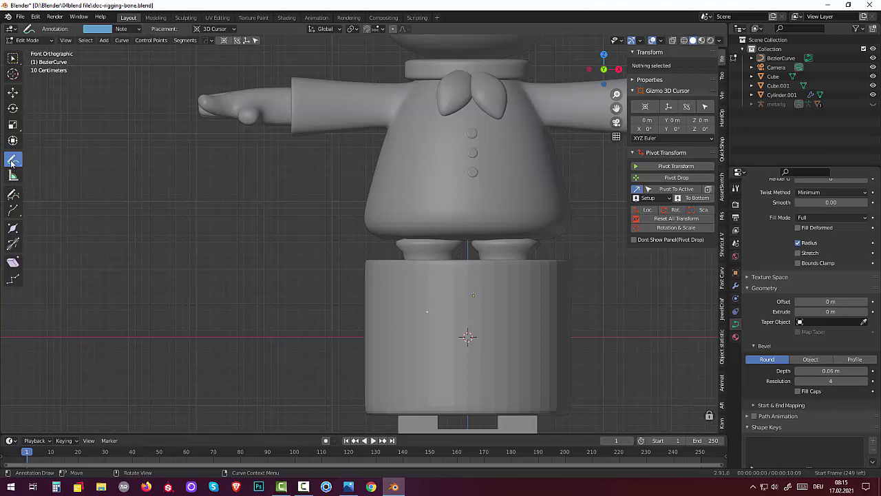
pyautogui.moveTo(11, 163); pyautogui.dragTo(41, 163)
# In Object Mode, draw a new Bezier handle going up, across and down from the marked dot.
pyautogui.click(20, 42)
pyautogui.click(28, 50)
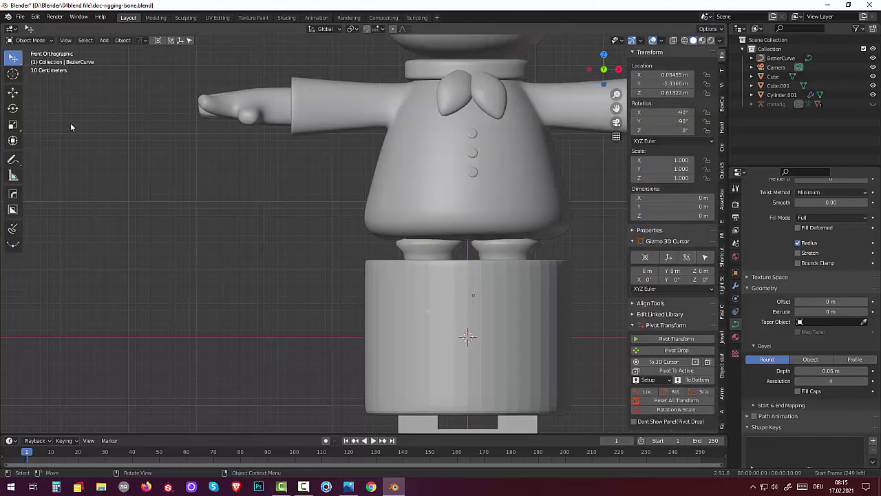
pyautogui.click(12, 228)
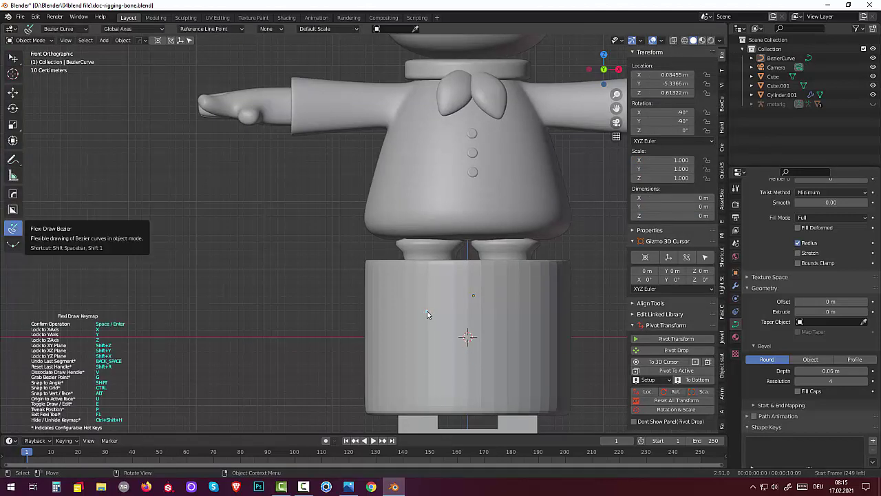
pyautogui.click(426, 310)
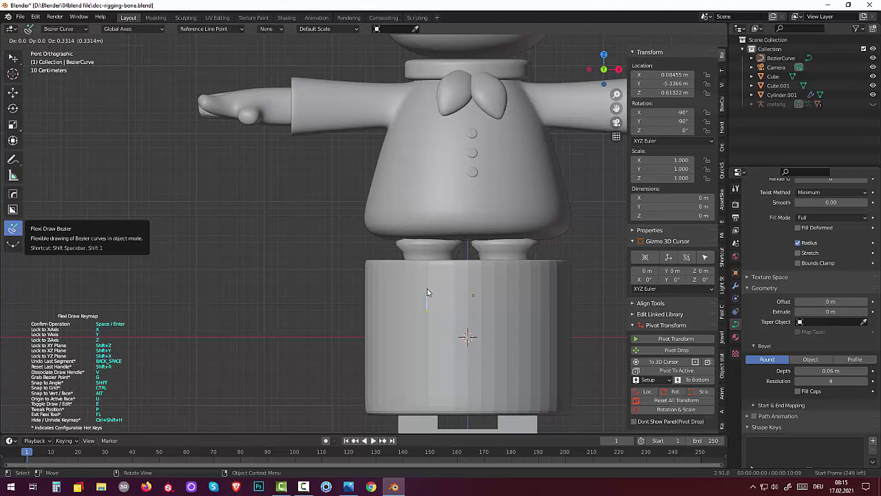
pyautogui.click(428, 289)
pyautogui.click(472, 283)
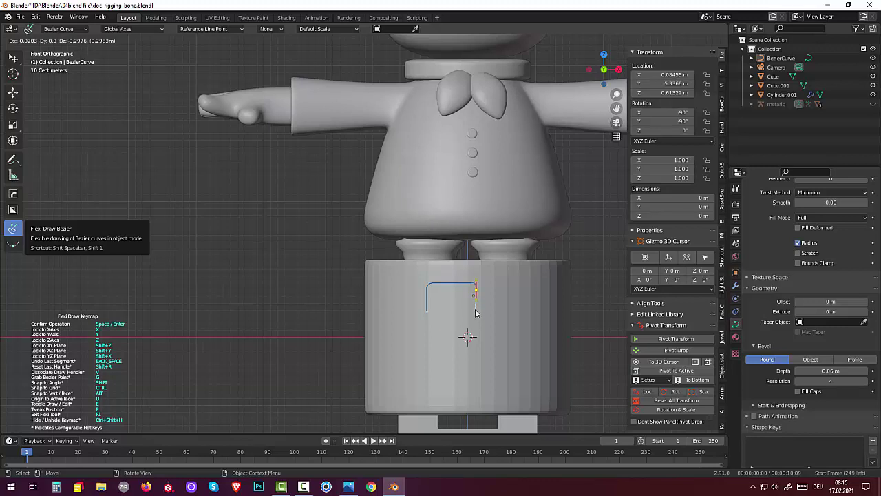
pyautogui.press('shift')
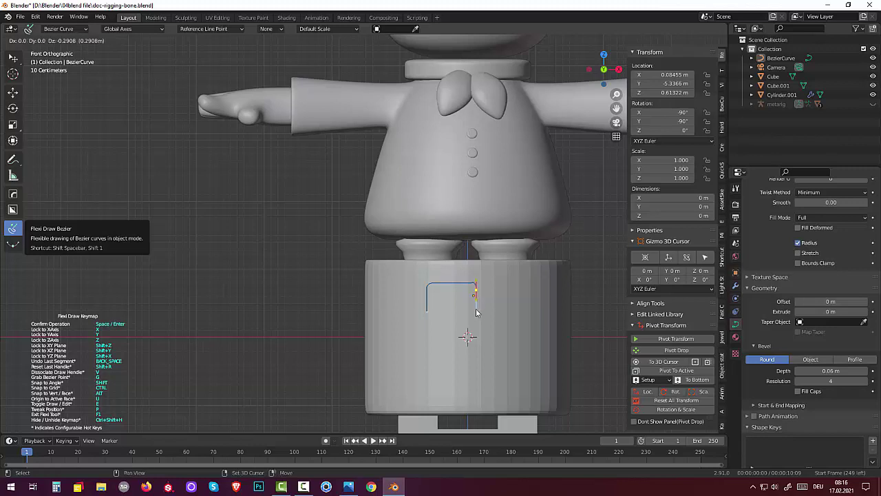
pyautogui.click(476, 312)
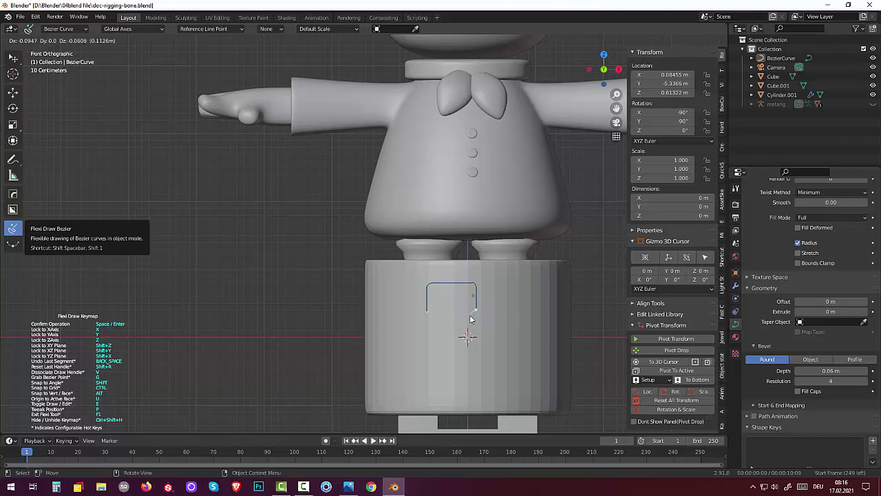
pyautogui.press('space')
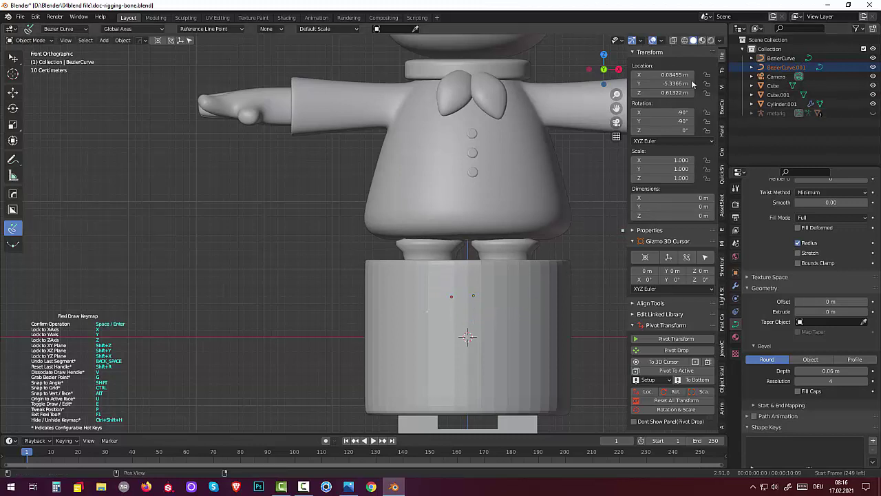
# Turn on X-ray and orbit out to a wider perspective view.
pyautogui.click(673, 40)
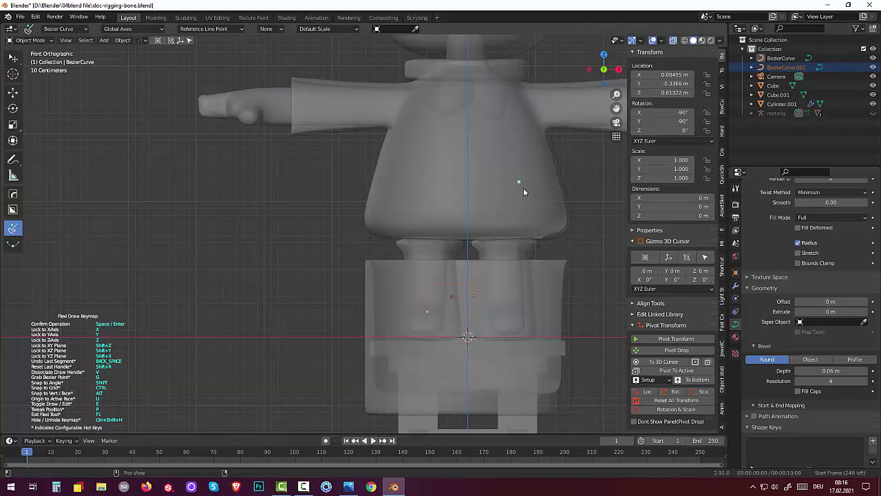
pyautogui.moveTo(523, 188)
pyautogui.mouseDown(button='middle')
pyautogui.moveTo(537, 193)
pyautogui.moveTo(519, 194)
pyautogui.moveTo(455, 245)
pyautogui.mouseUp(button='middle')
pyautogui.scroll(-2, 509, 189)
pyautogui.scroll(3, 506, 189)
pyautogui.scroll(-3, 510, 185)
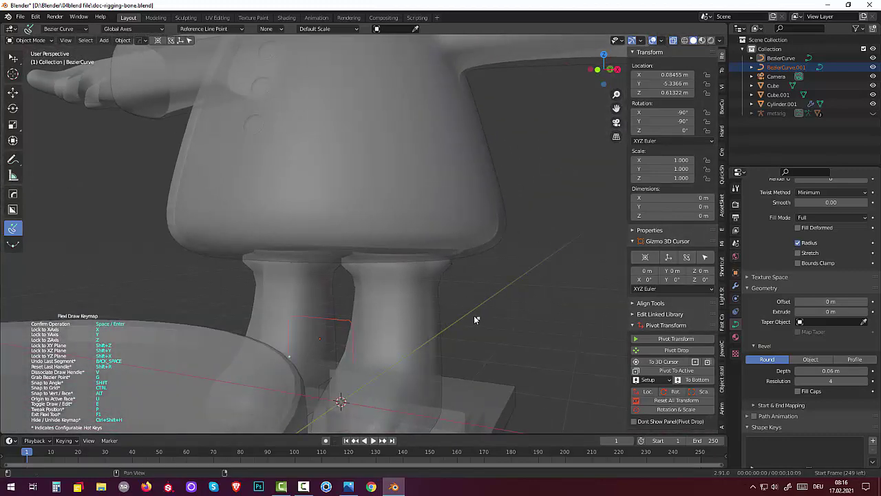
# Switch back to the Tweak select tool and select the new BezierCurve.001.
pyautogui.click(28, 41)
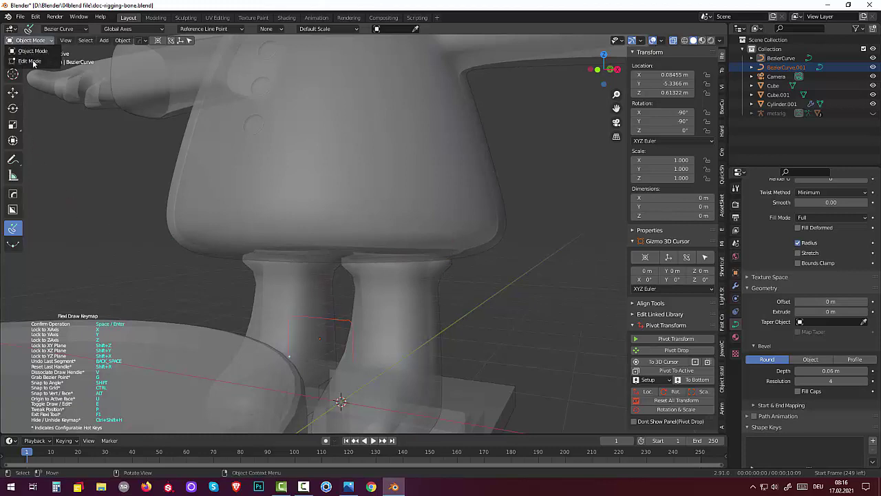
pyautogui.click(33, 52)
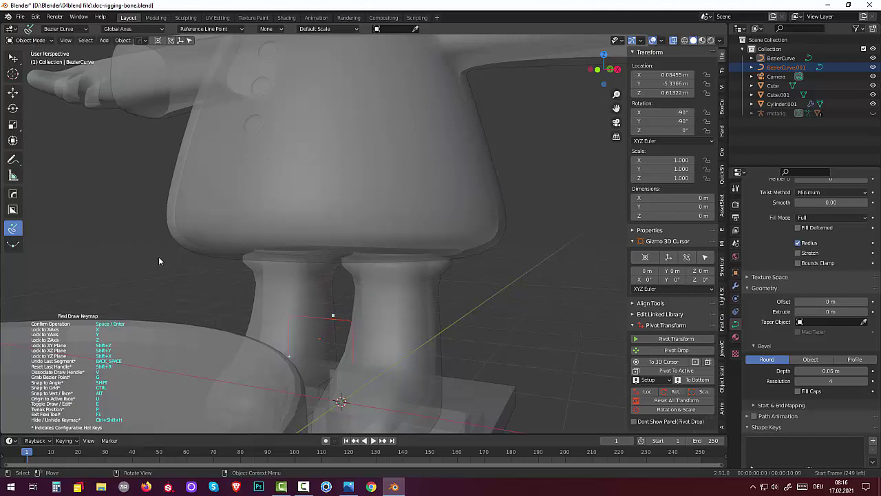
pyautogui.moveTo(15, 60); pyautogui.dragTo(33, 65)
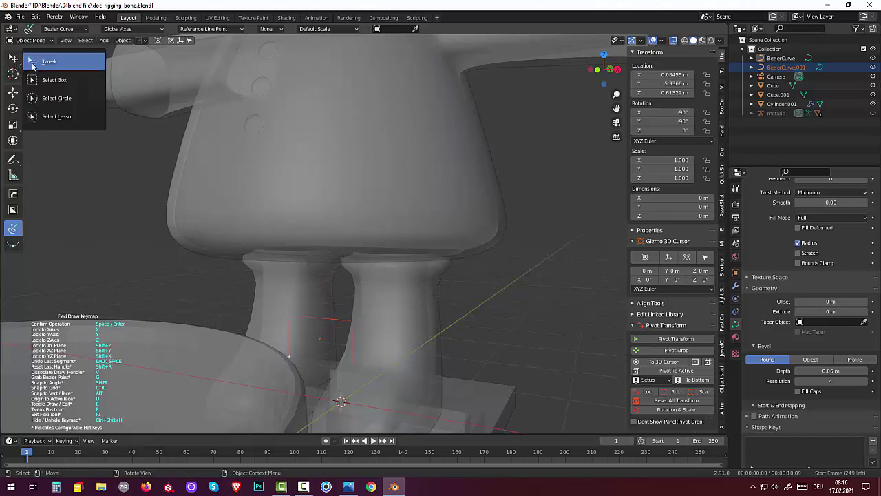
pyautogui.click(35, 66)
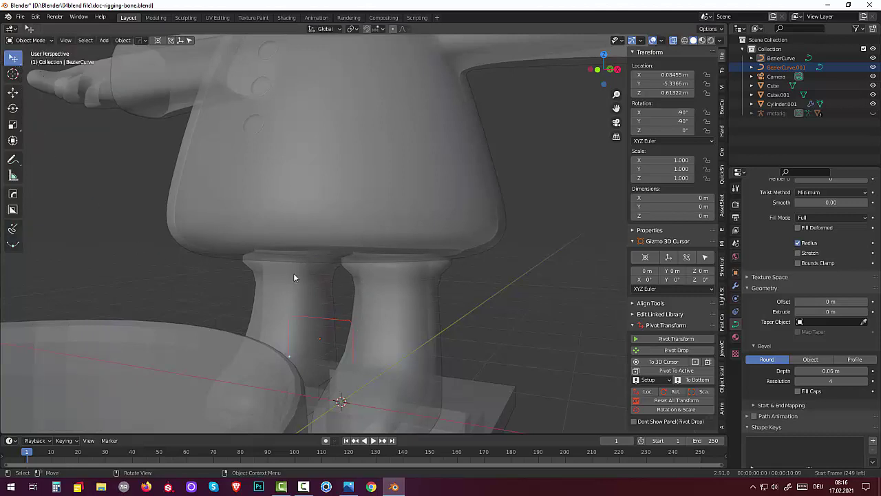
pyautogui.click(349, 331)
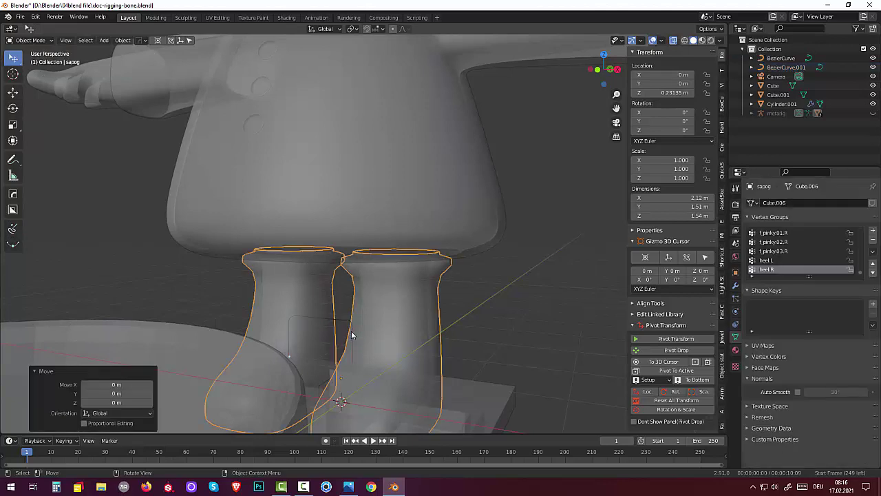
pyautogui.click(351, 331)
pyautogui.moveTo(352, 334); pyautogui.dragTo(345, 342, button='middle')
# Move BezierCurve.001 along Y to −5.2178 m, in front of the bucket.
pyautogui.scroll(-3, 337, 335)
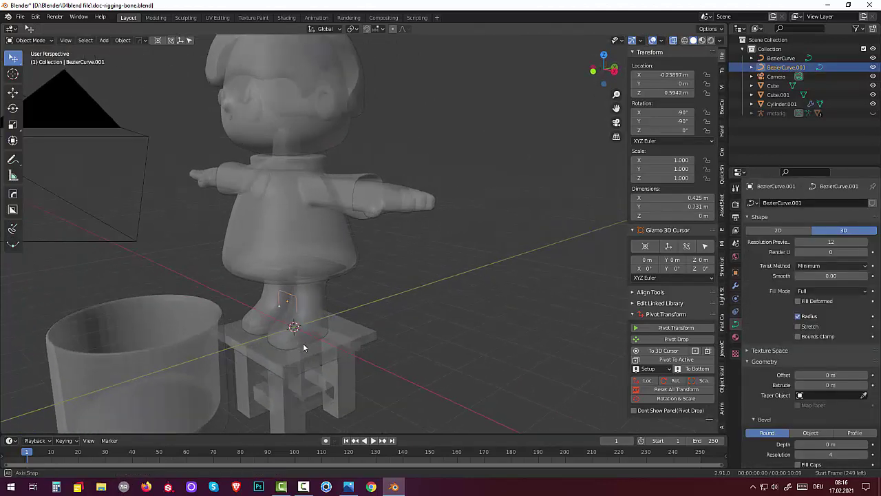
pyautogui.moveTo(302, 341); pyautogui.dragTo(328, 340, button='middle')
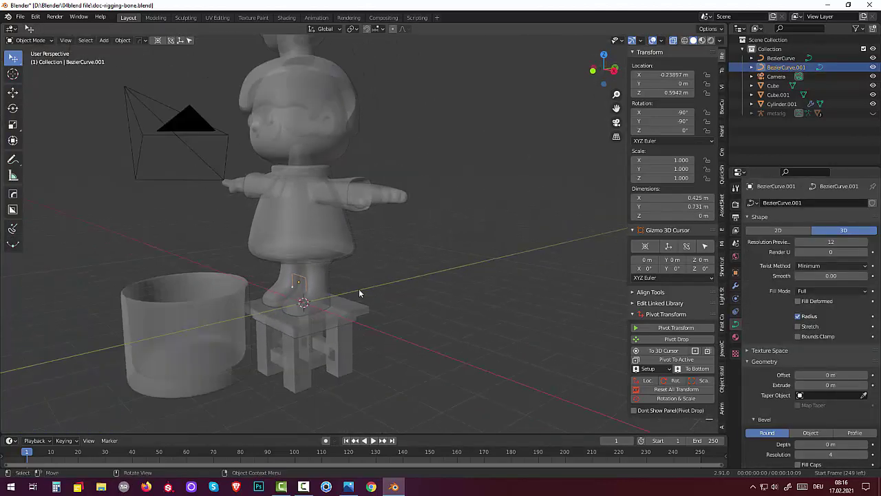
pyautogui.press('g')
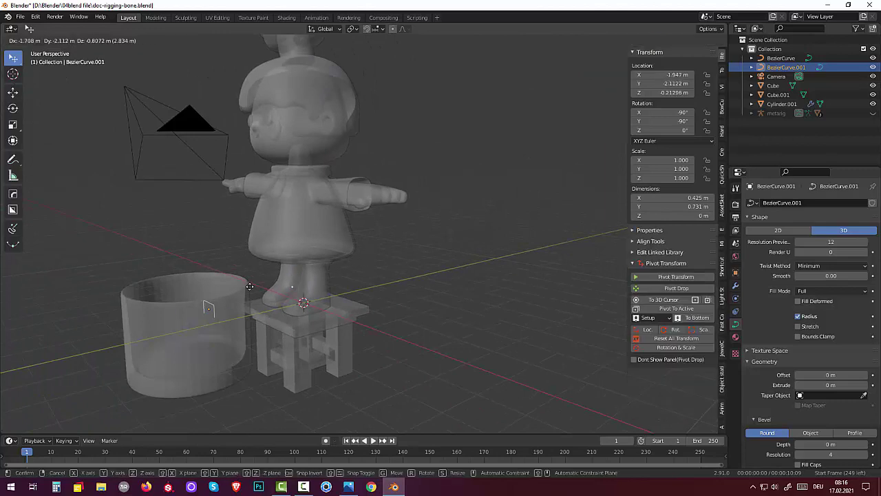
pyautogui.press('y')
pyautogui.click(184, 303)
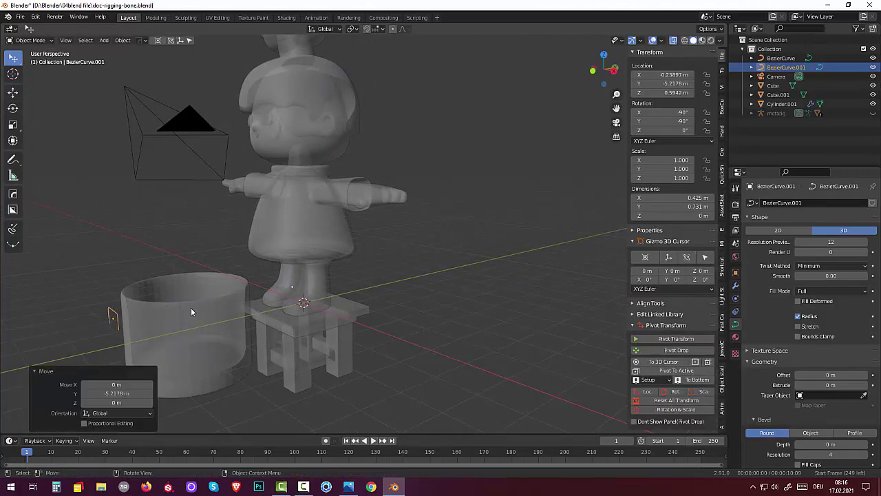
# Zoom in on the bucket front and make BezierCurve.001 the active object.
pyautogui.moveTo(191, 307); pyautogui.dragTo(239, 292, button='middle')
pyautogui.scroll(2, 399, 315)
pyautogui.scroll(3, 400, 315)
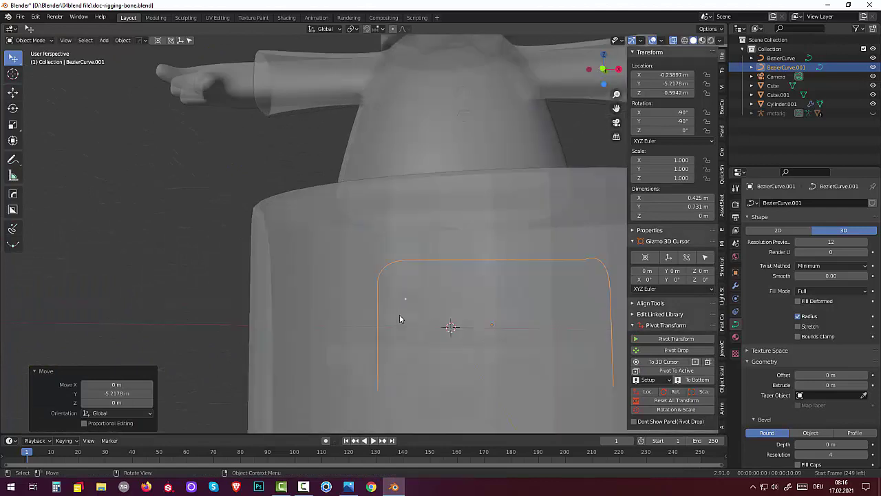
pyautogui.scroll(2, 399, 315)
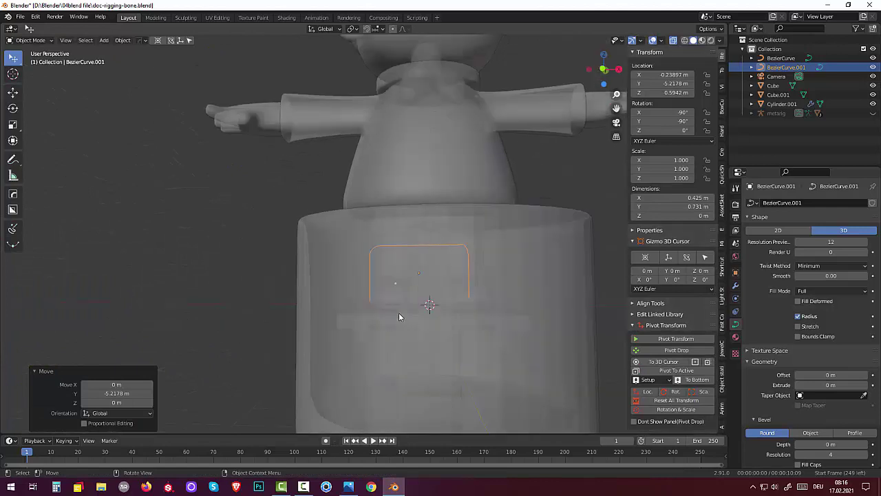
pyautogui.click(468, 263)
pyautogui.click(468, 263)
pyautogui.click(468, 264)
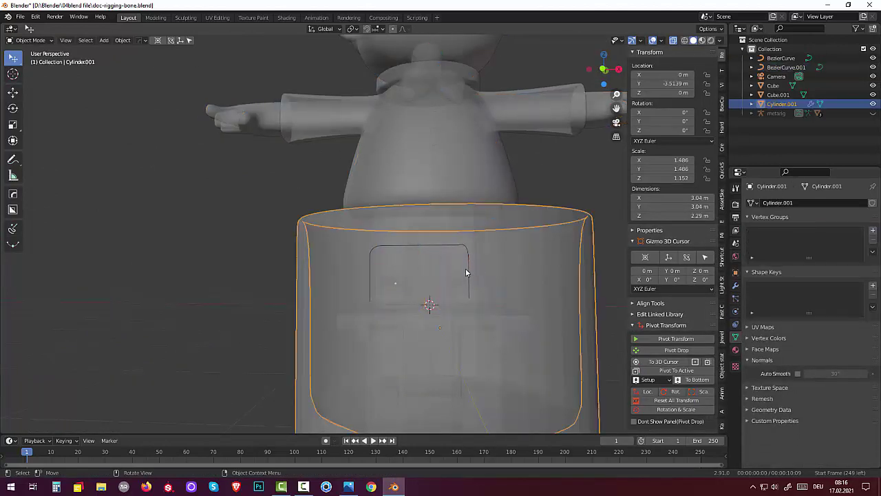
pyautogui.click(468, 290)
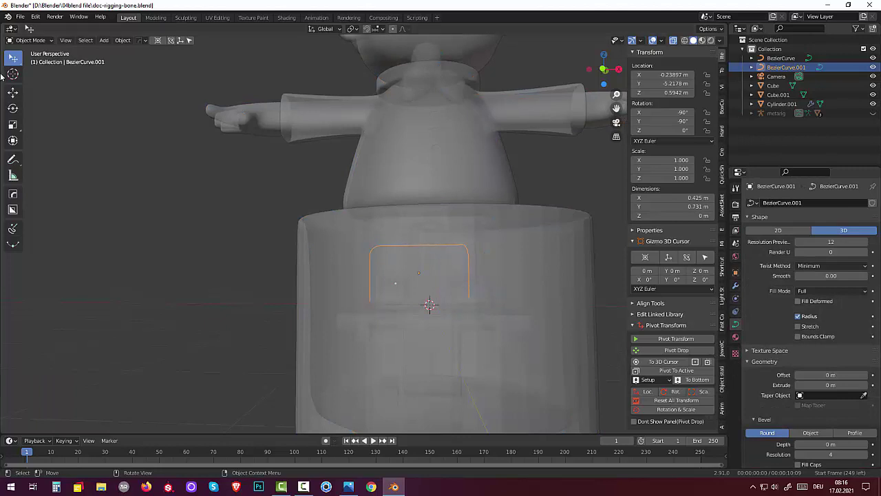
pyautogui.click(30, 41)
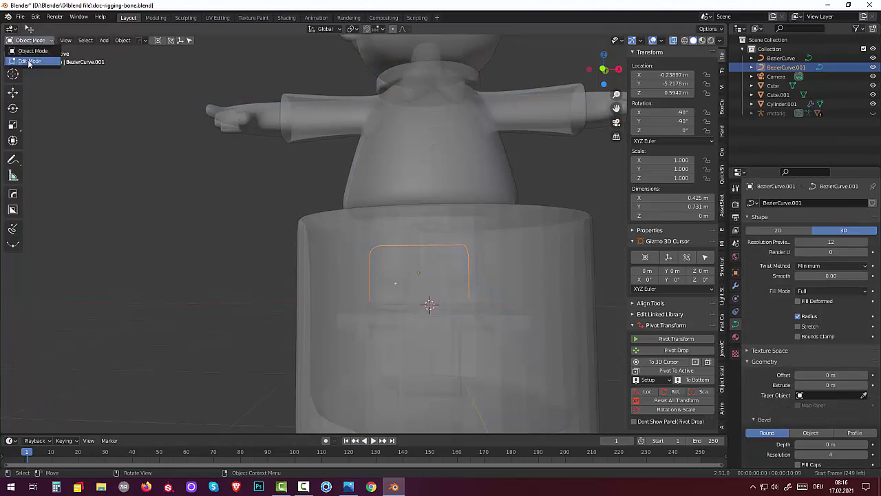
# In Edit Mode, nudge BezierCurve.001's top-right control point (X −0.037 m) and deselect it.
pyautogui.click(29, 62)
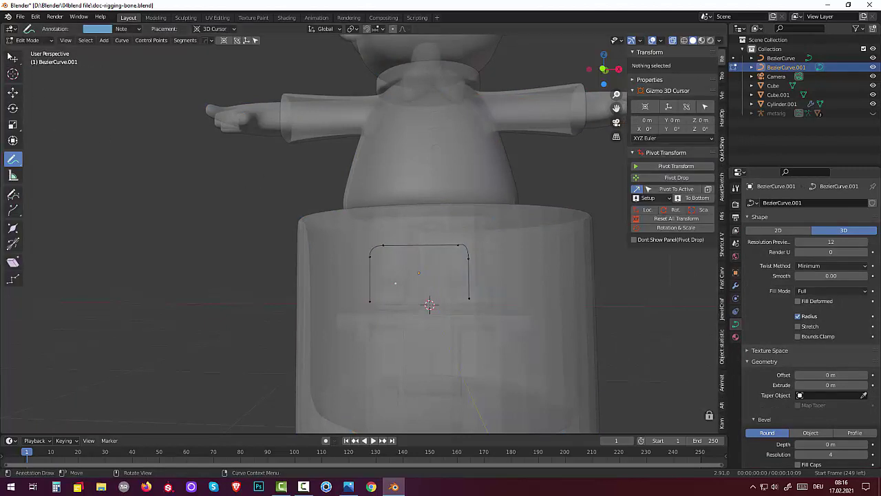
pyautogui.moveTo(13, 58); pyautogui.dragTo(38, 65)
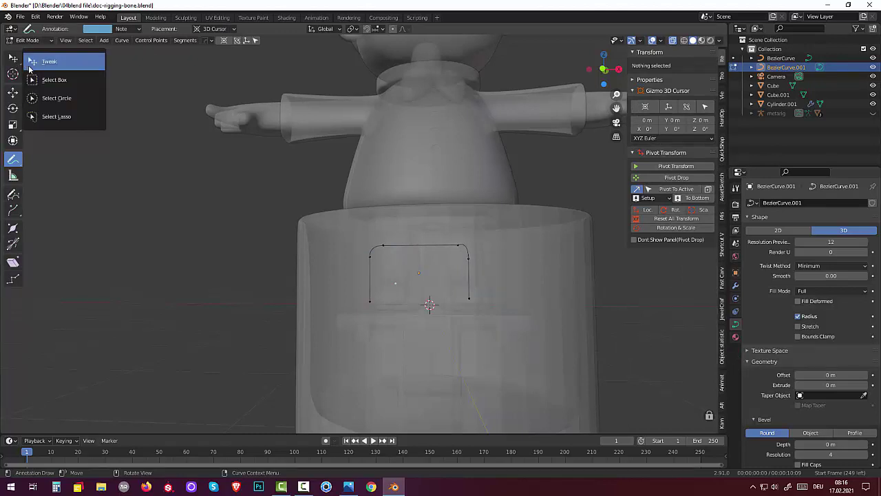
pyautogui.click(457, 245)
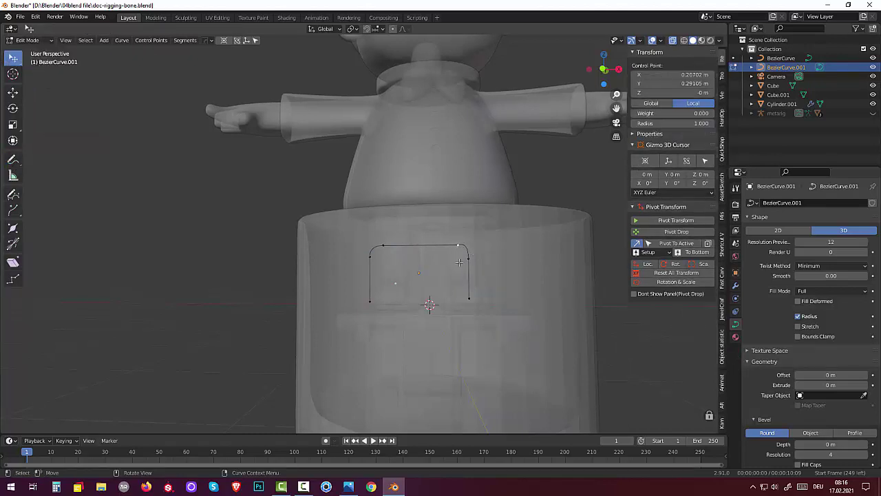
pyautogui.press('g')
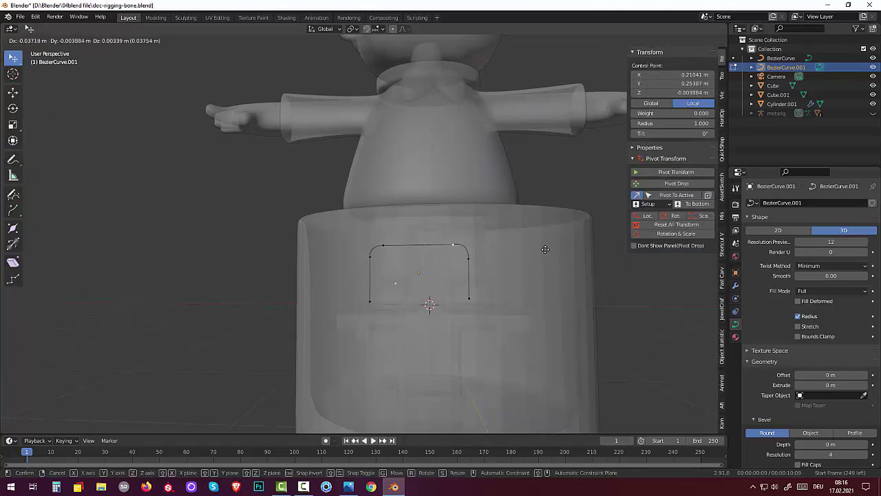
pyautogui.click(546, 249)
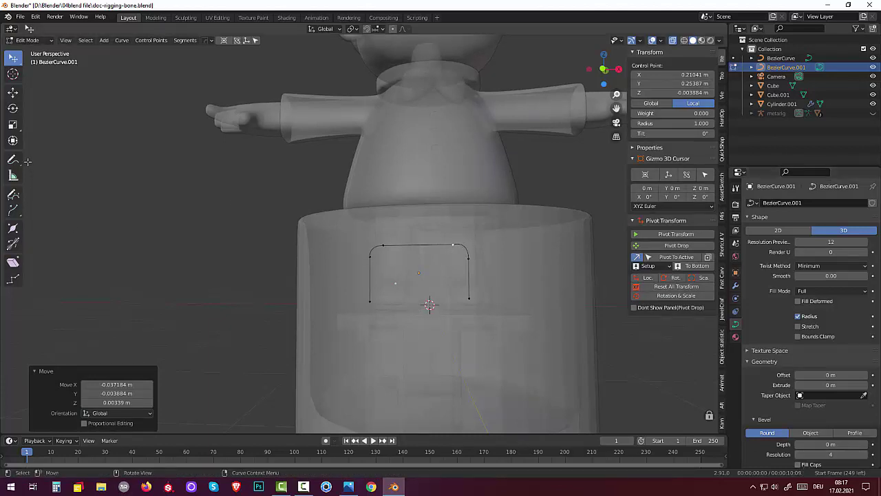
pyautogui.click(125, 198)
# Back in Object Mode, give BezierCurve.001 a round bevel 0.04 m deep.
pyautogui.click(28, 40)
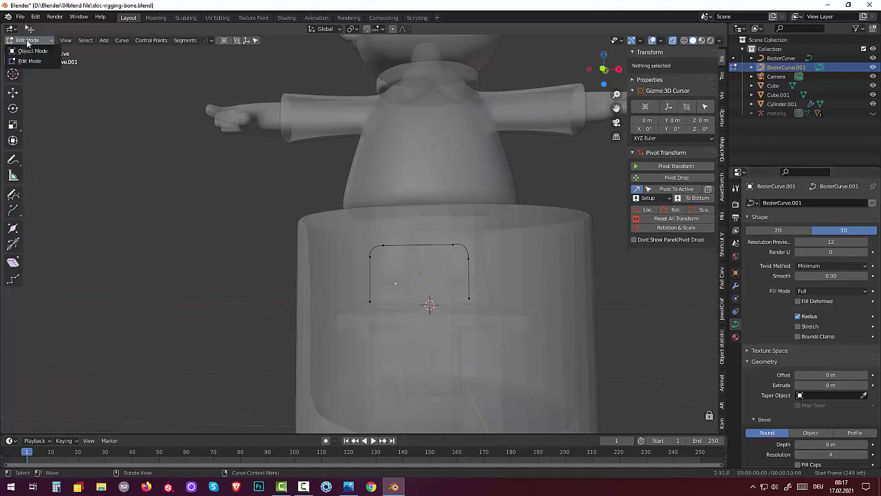
pyautogui.click(30, 54)
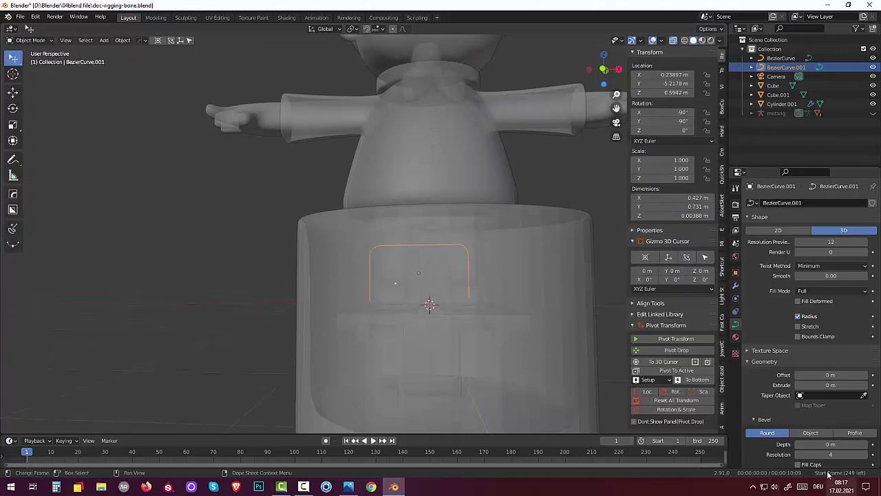
pyautogui.scroll(-3, 830, 453)
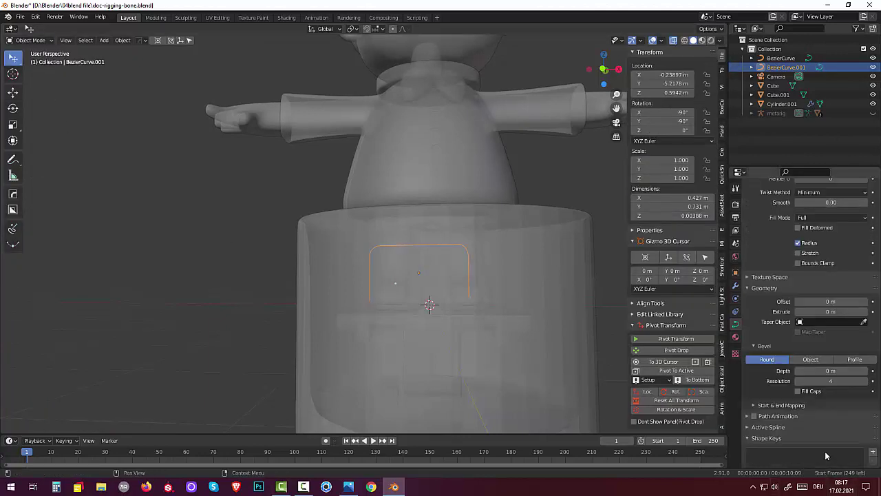
pyautogui.scroll(-1, 824, 448)
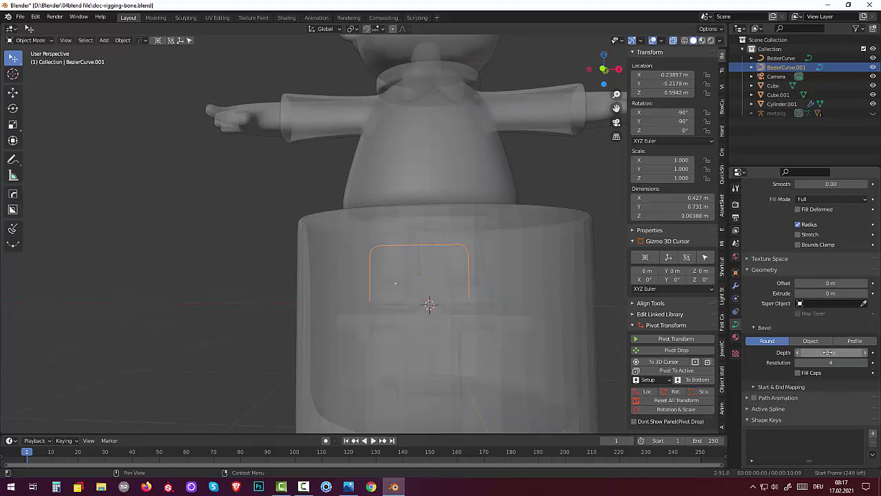
pyautogui.moveTo(830, 352); pyautogui.dragTo(840, 352)
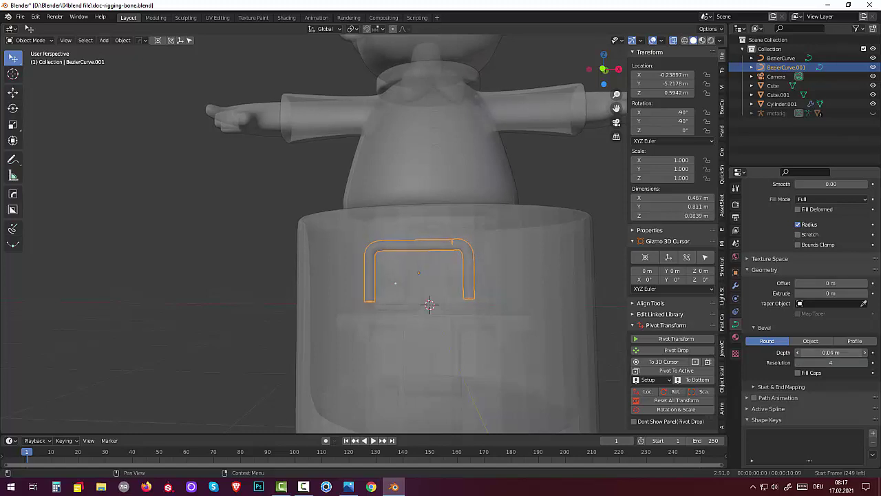
pyautogui.click(833, 352)
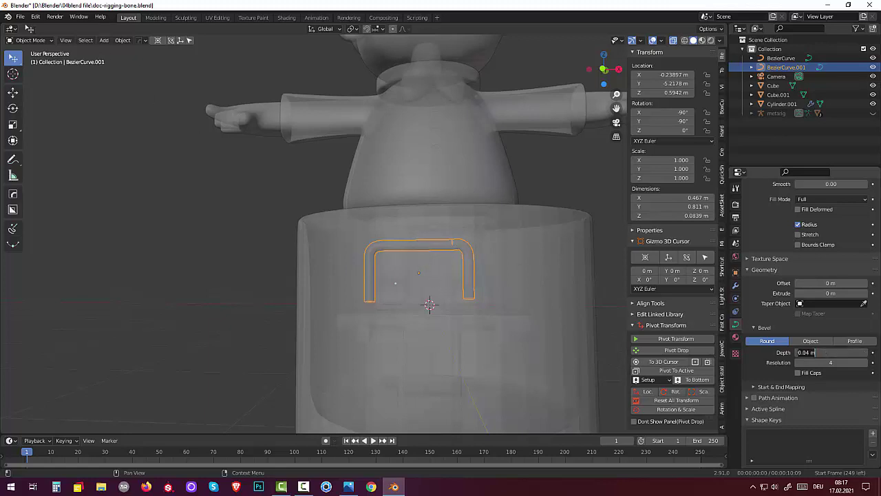
pyautogui.click(30, 40)
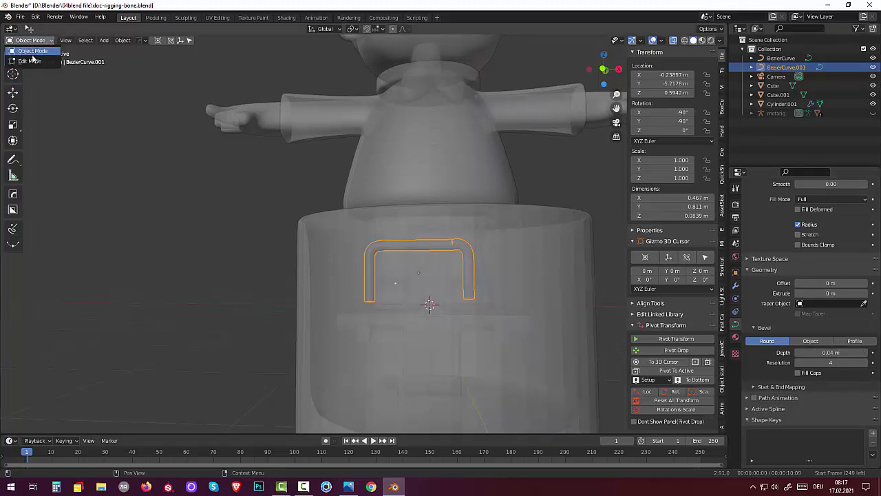
# In Edit Mode, raise the handle's top-right control point about 0.013 m.
pyautogui.click(33, 61)
pyautogui.scroll(2, 434, 275)
pyautogui.scroll(3, 434, 276)
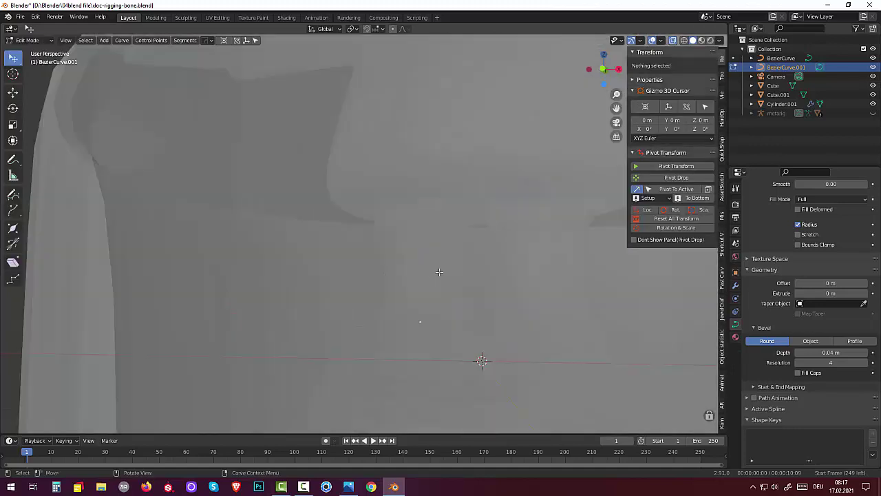
pyautogui.scroll(-2, 435, 281)
pyautogui.click(573, 259)
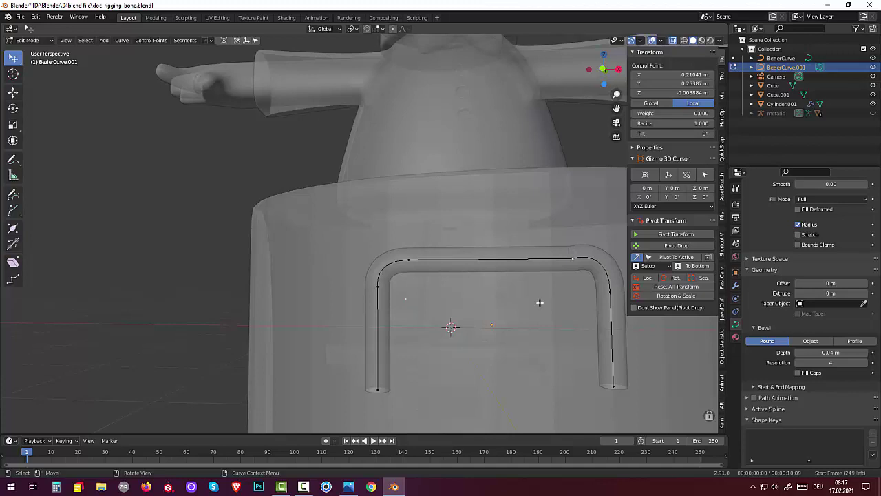
pyautogui.press('g')
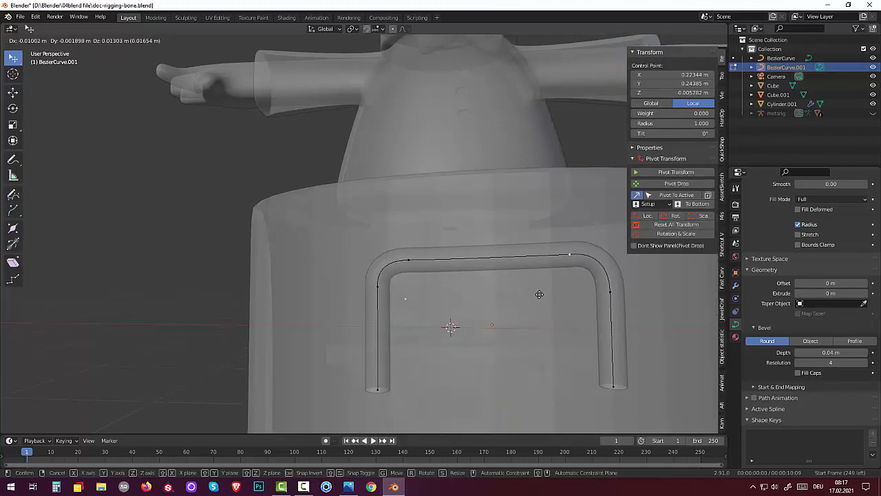
pyautogui.click(541, 294)
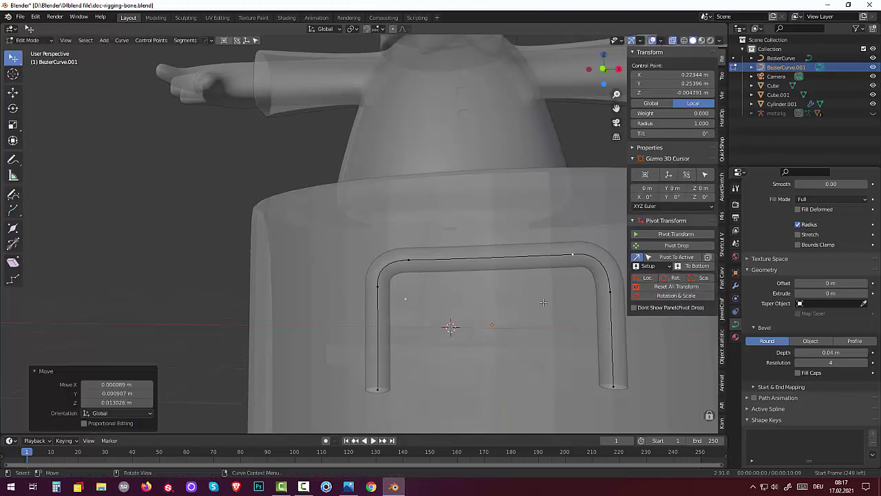
# Select the control point on the handle's right side.
pyautogui.scroll(-3, 541, 296)
pyautogui.scroll(-2, 533, 294)
pyautogui.scroll(1, 530, 292)
pyautogui.scroll(2, 529, 292)
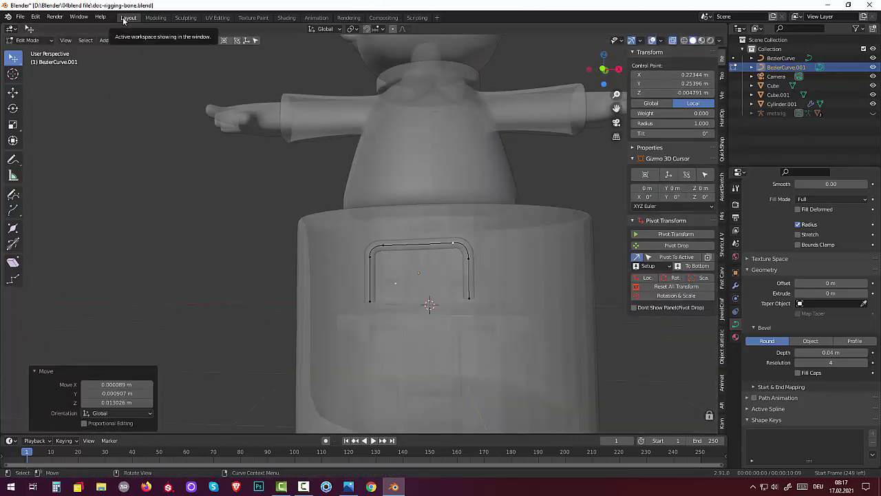
pyautogui.click(468, 258)
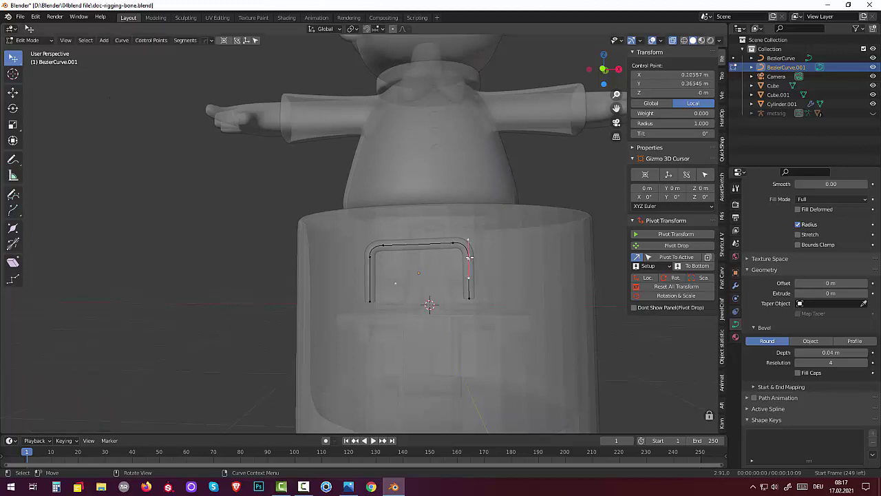
# Subdivide the handle's right leg between the selected point and the right endpoint.
pyautogui.keyDown('shift'); pyautogui.click(467, 301); pyautogui.keyUp('shift')
pyautogui.rightClick(537, 282)
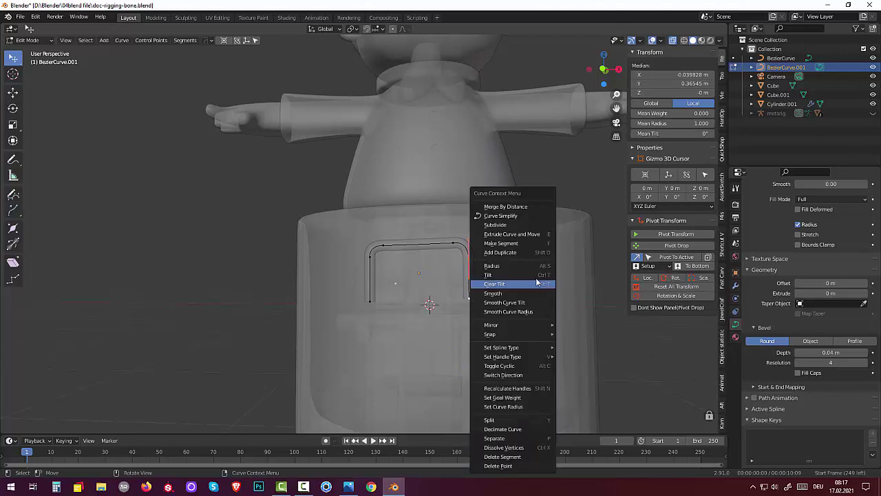
pyautogui.click(509, 225)
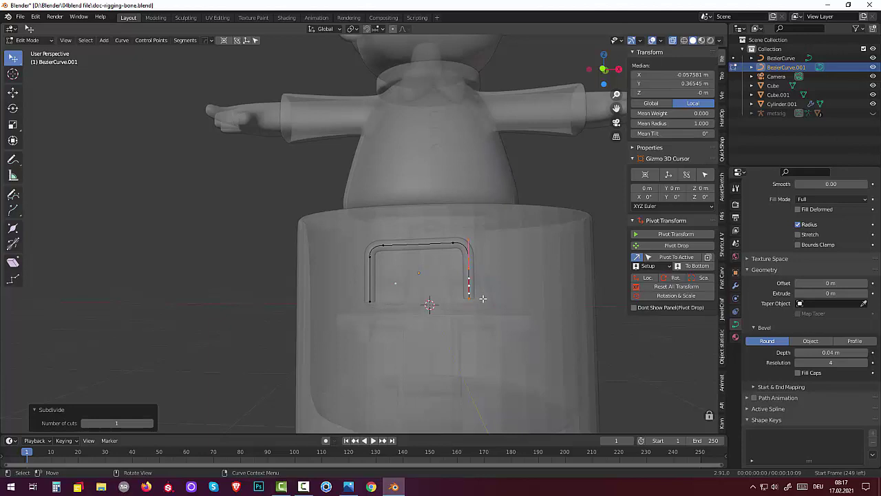
pyautogui.press('g')
pyautogui.press('z')
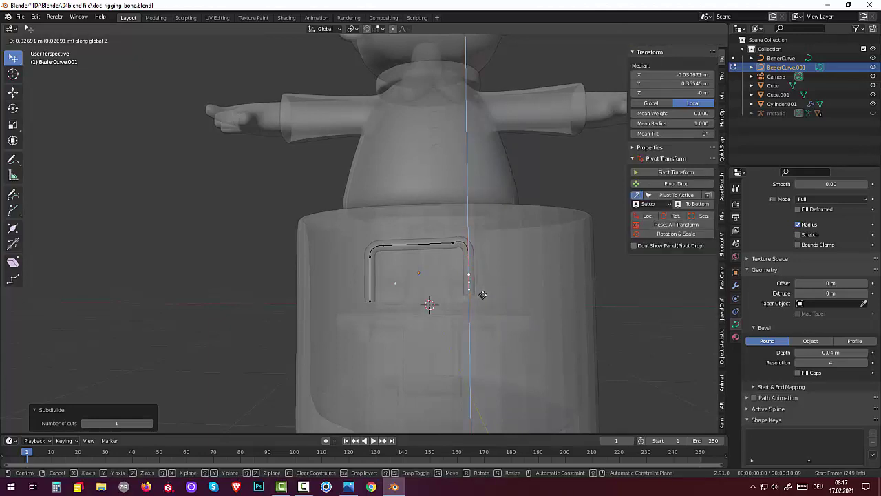
pyautogui.rightClick(480, 298)
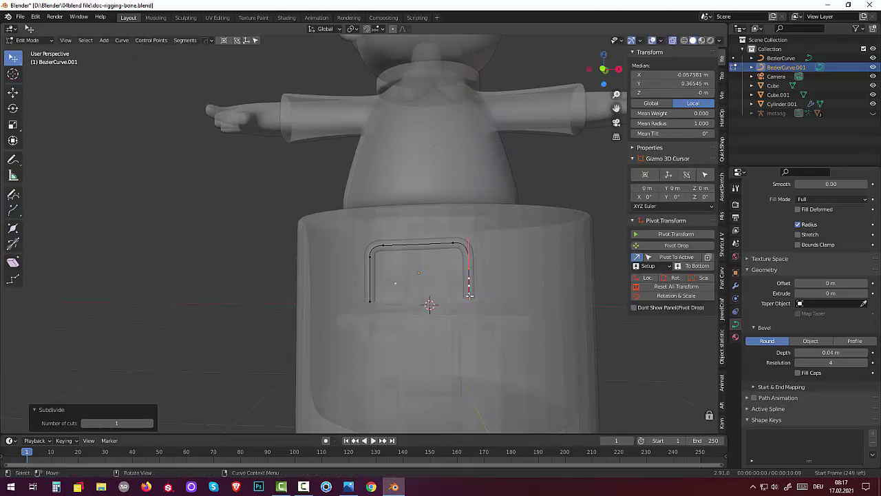
pyautogui.click(542, 293)
# Raise the new right-leg control point about 0.044 m along Z.
pyautogui.click(468, 287)
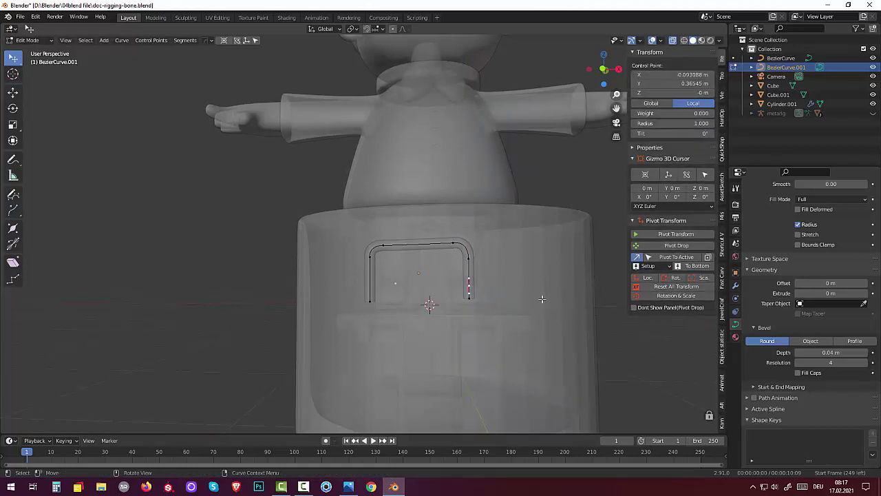
pyautogui.press('g')
pyautogui.press('z')
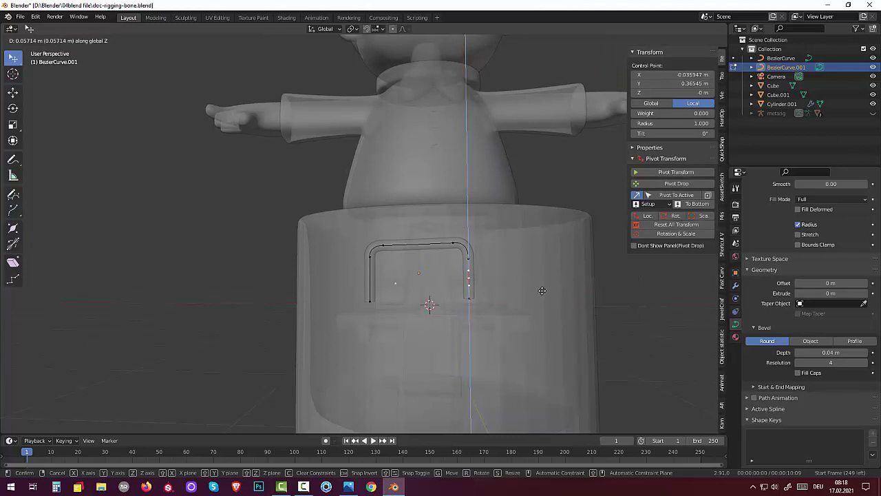
pyautogui.click(543, 293)
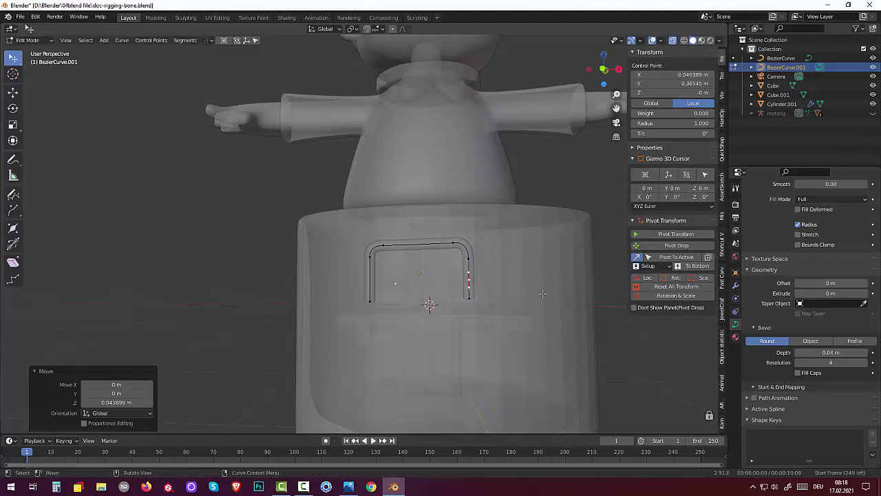
pyautogui.click(370, 304)
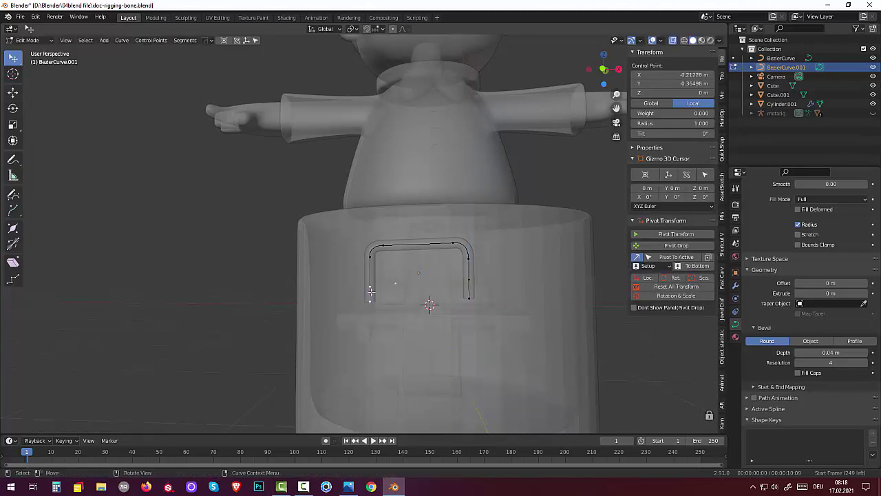
# Subdivide the handle's left leg by adding a point between its two selected points.
pyautogui.keyDown('shift'); pyautogui.click(370, 258); pyautogui.keyUp('shift')
pyautogui.rightClick(482, 225)
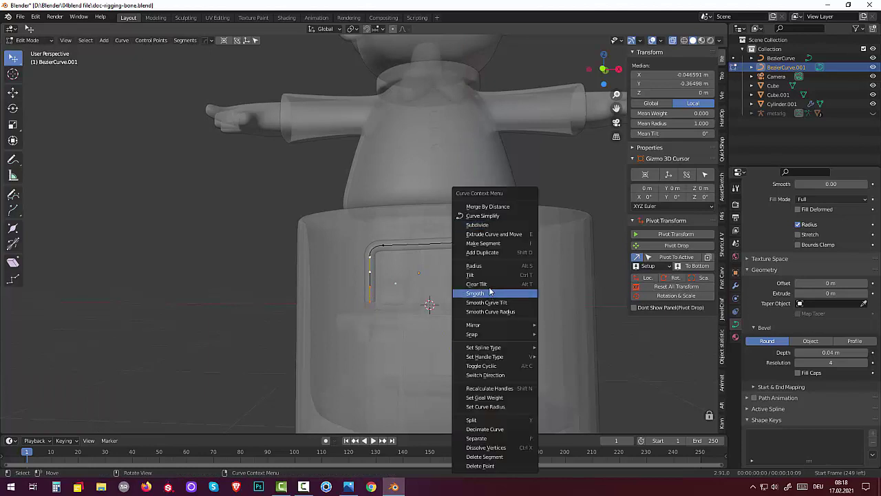
pyautogui.click(488, 226)
pyautogui.click(173, 294)
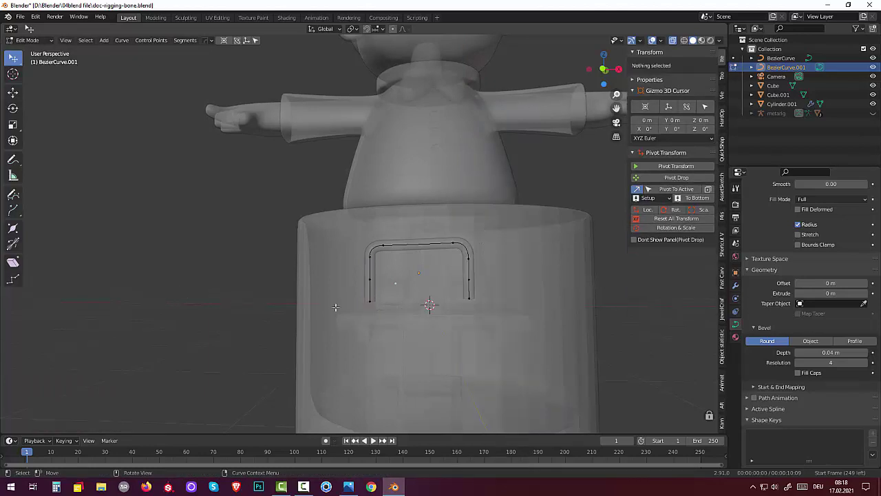
# Raise the right leg's end point about 0.02 m along Z.
pyautogui.click(467, 281)
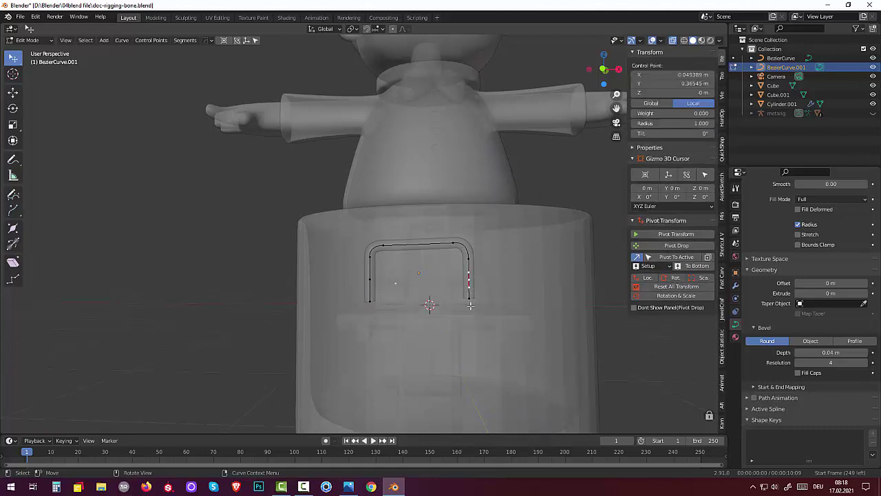
pyautogui.press('g')
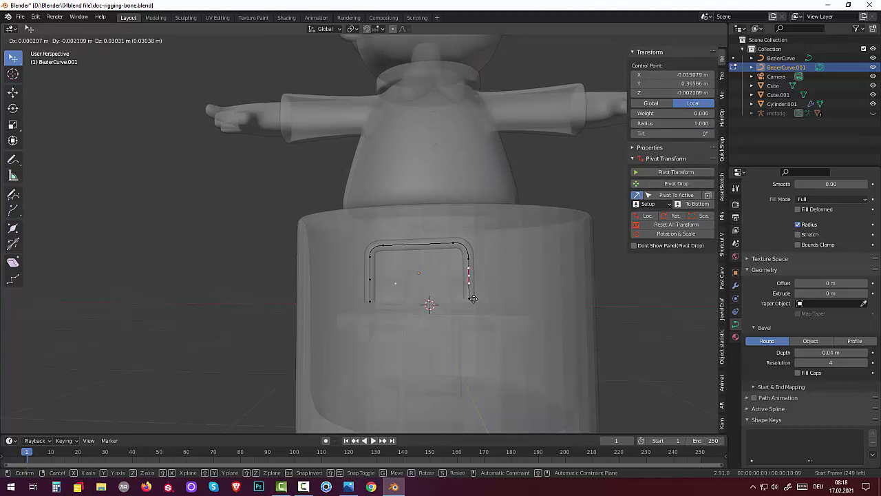
pyautogui.rightClick(472, 298)
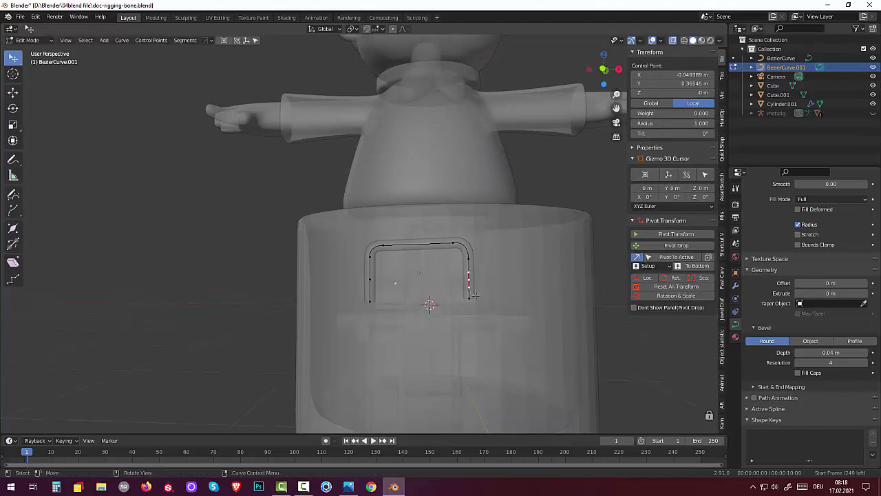
pyautogui.press('g')
pyautogui.press('z')
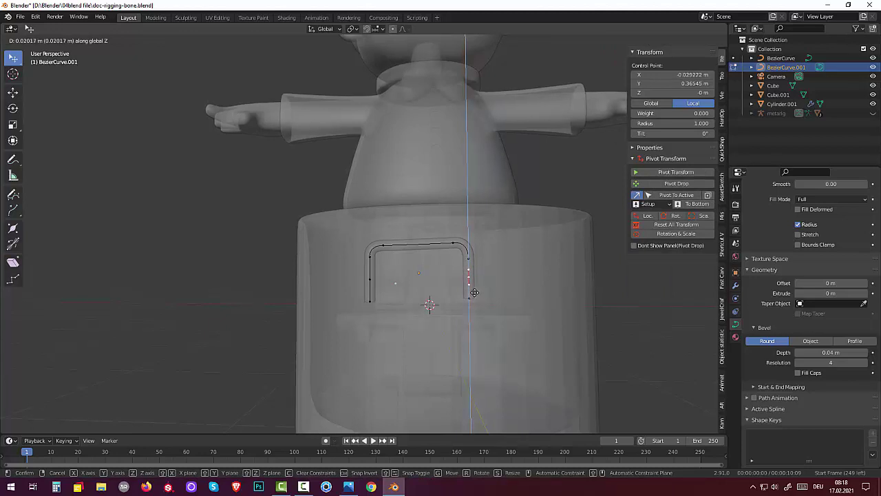
pyautogui.click(474, 292)
pyautogui.scroll(-2, 507, 308)
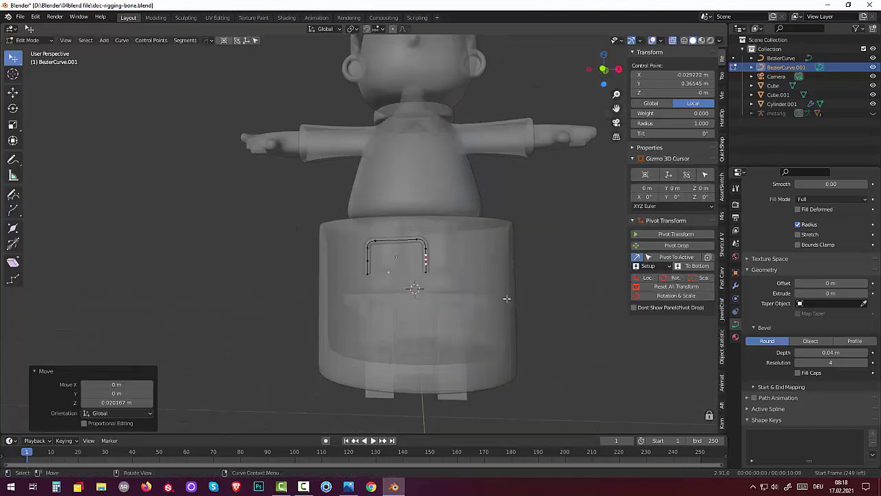
# Raise the top-left corner point 0.02318 m along Z, then return to Object Mode.
pyautogui.click(375, 243)
pyautogui.keyDown('shift'); pyautogui.click(367, 246); pyautogui.keyUp('shift')
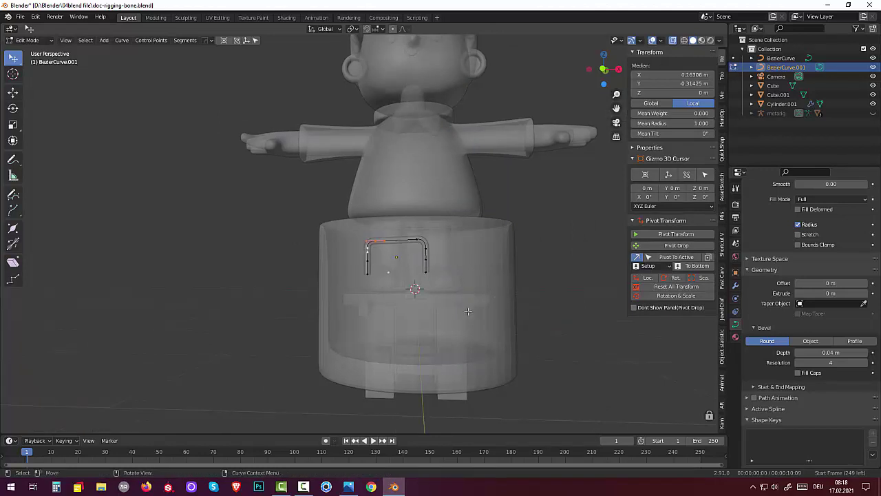
pyautogui.press('g')
pyautogui.press('z')
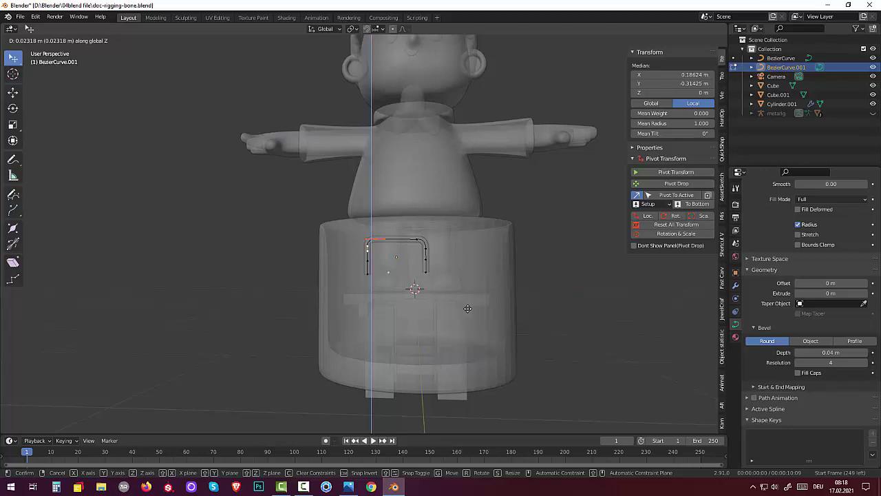
pyautogui.click(475, 307)
pyautogui.click(550, 304)
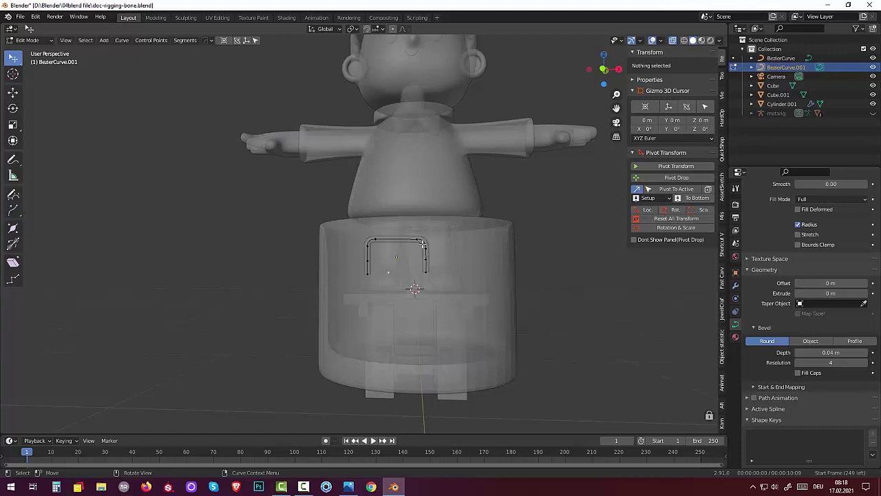
pyautogui.click(27, 39)
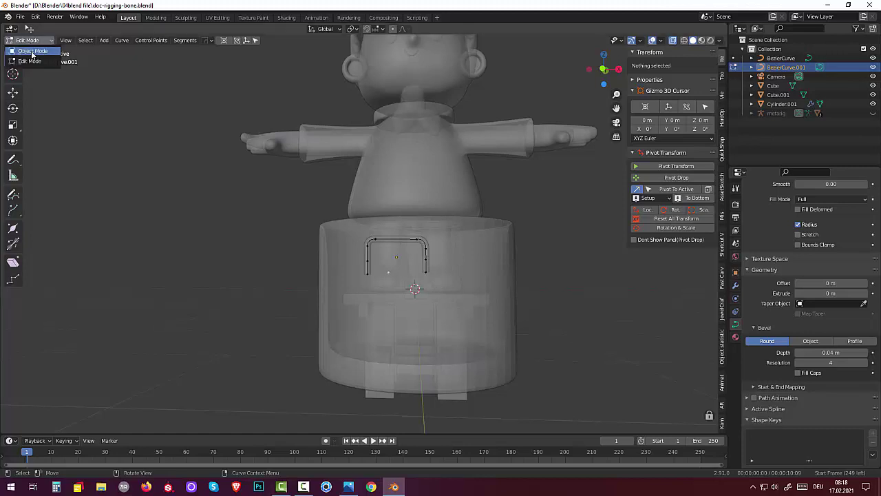
pyautogui.click(32, 52)
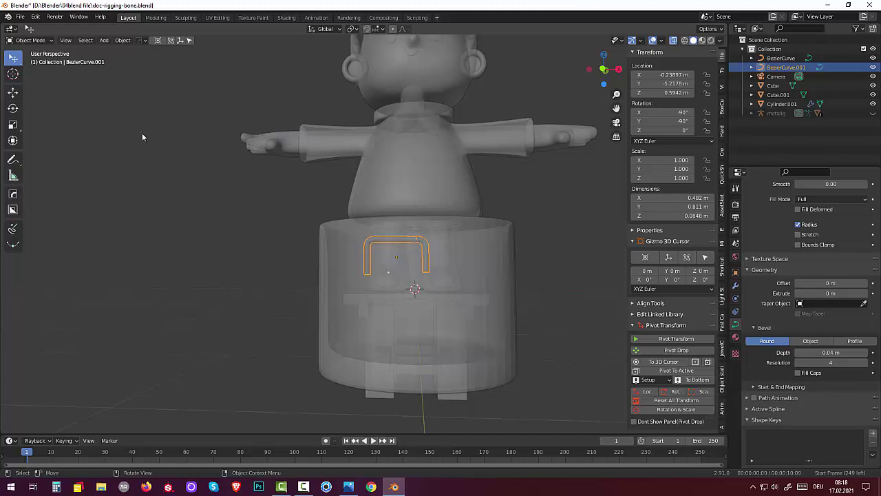
# Convert BezierCurve.001 to a mesh with Object > Convert To and enter Edit Mode.
pyautogui.click(124, 42)
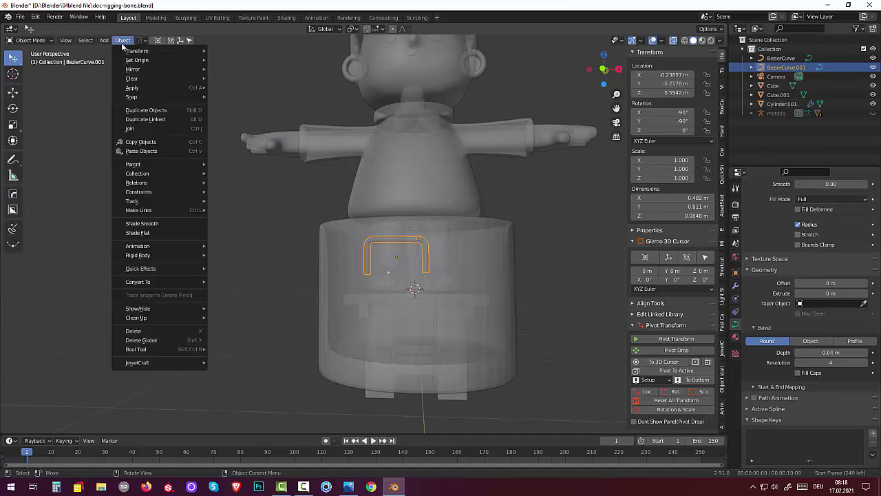
pyautogui.moveTo(138, 282)
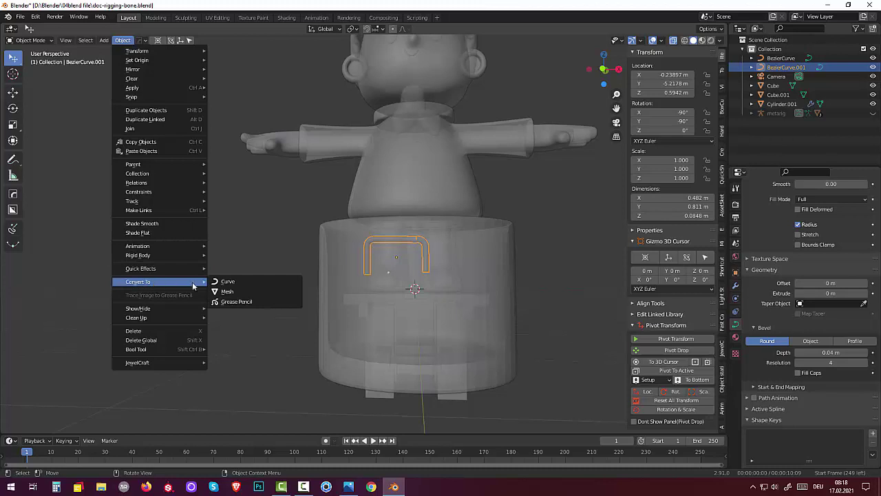
pyautogui.click(231, 293)
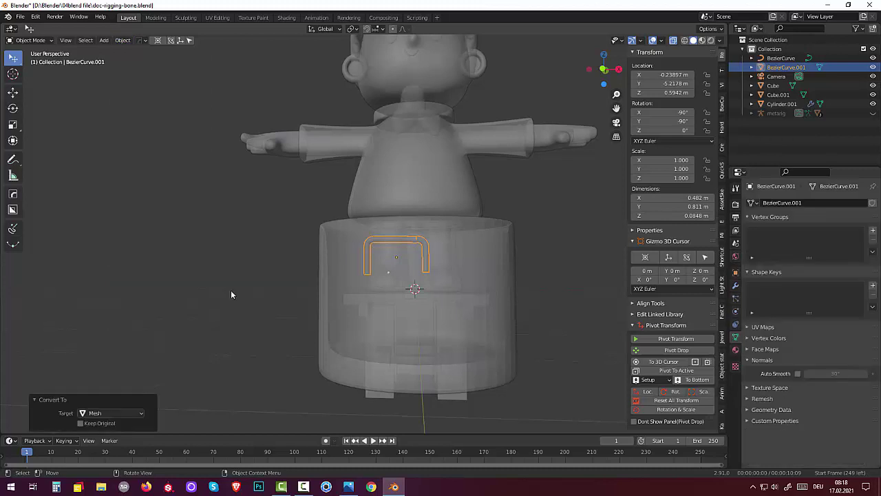
pyautogui.click(33, 40)
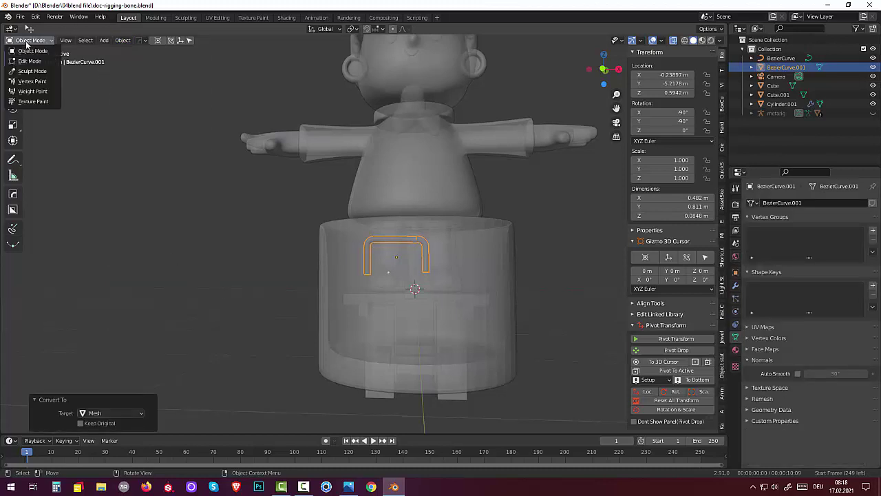
pyautogui.click(25, 61)
pyautogui.moveTo(205, 211); pyautogui.dragTo(206, 188, button='middle')
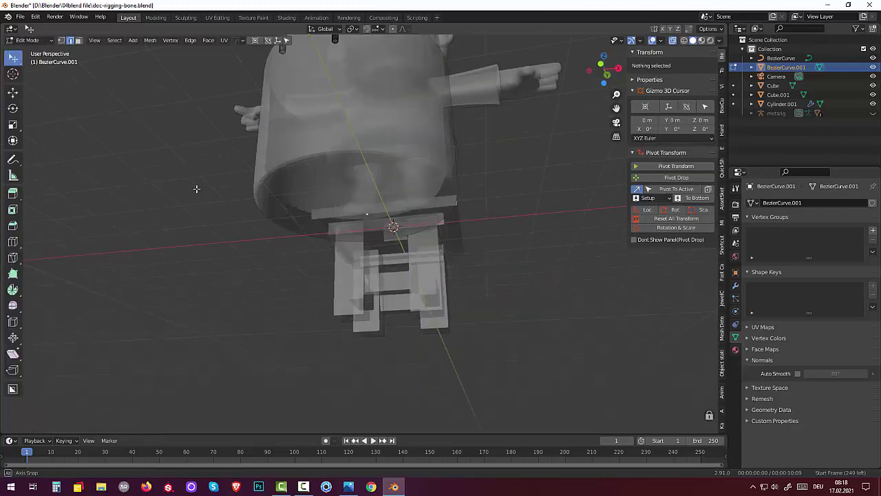
pyautogui.moveTo(231, 156)
pyautogui.mouseDown(button='middle')
pyautogui.moveTo(244, 152)
pyautogui.moveTo(253, 222)
pyautogui.moveTo(255, 197)
pyautogui.moveTo(256, 211)
pyautogui.mouseUp(button='middle')
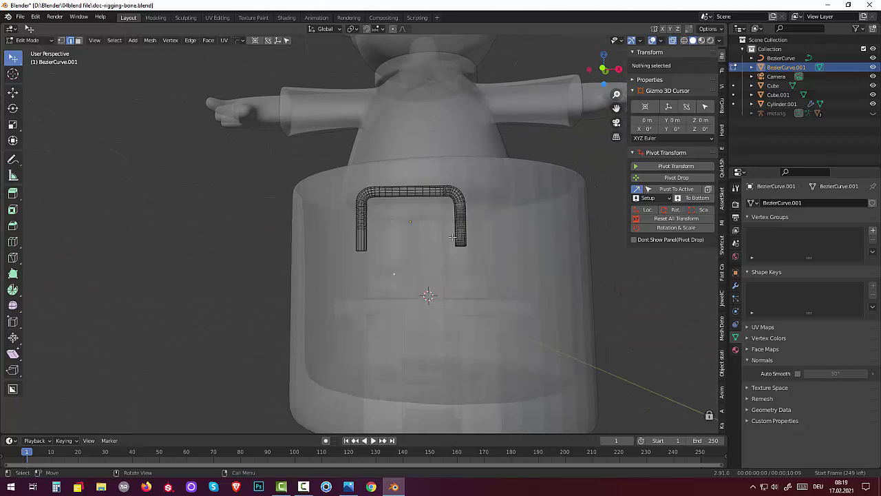
pyautogui.press('KP_0')
pyautogui.press('KP_0')
pyautogui.moveTo(407, 235); pyautogui.dragTo(401, 222, button='middle')
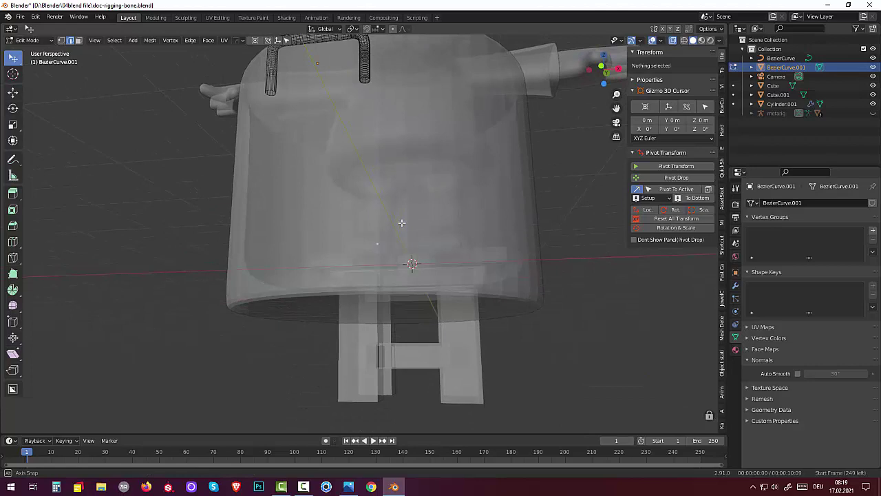
pyautogui.click(270, 91)
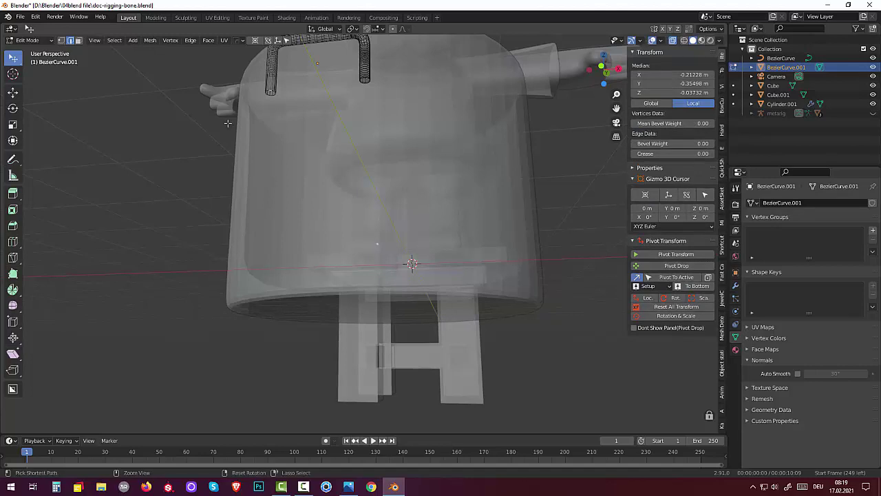
pyautogui.press('ctrl+KP_Add')
pyautogui.press('ctrl+KP_Subtract')
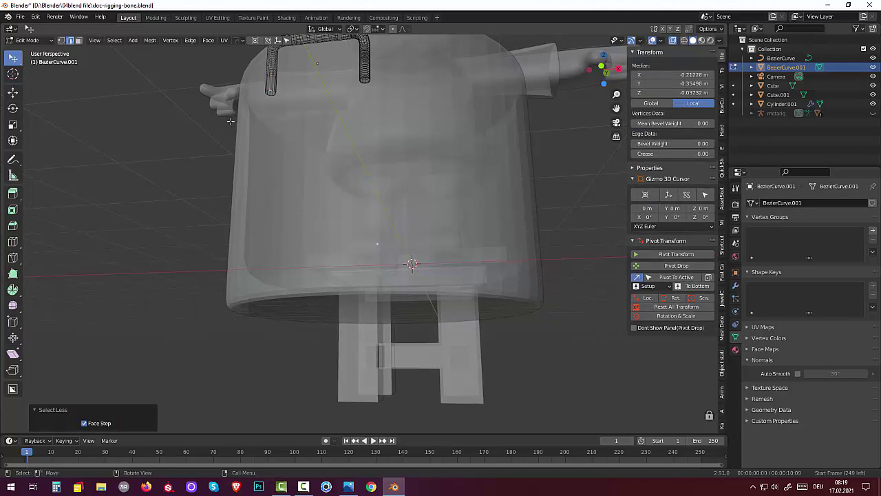
pyautogui.keyDown('alt'); pyautogui.click(271, 90); pyautogui.keyUp('alt')
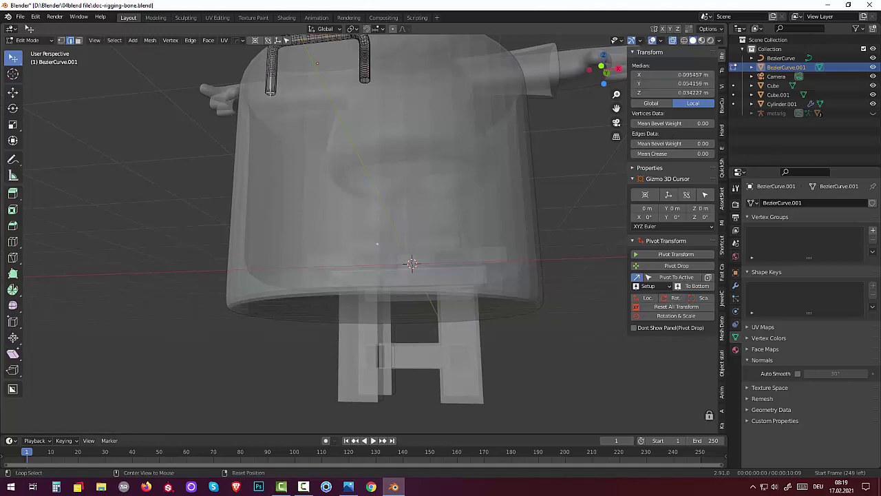
pyautogui.keyDown('alt'); pyautogui.keyDown('shift'); pyautogui.click(363, 79); pyautogui.keyUp('shift'); pyautogui.keyUp('alt')
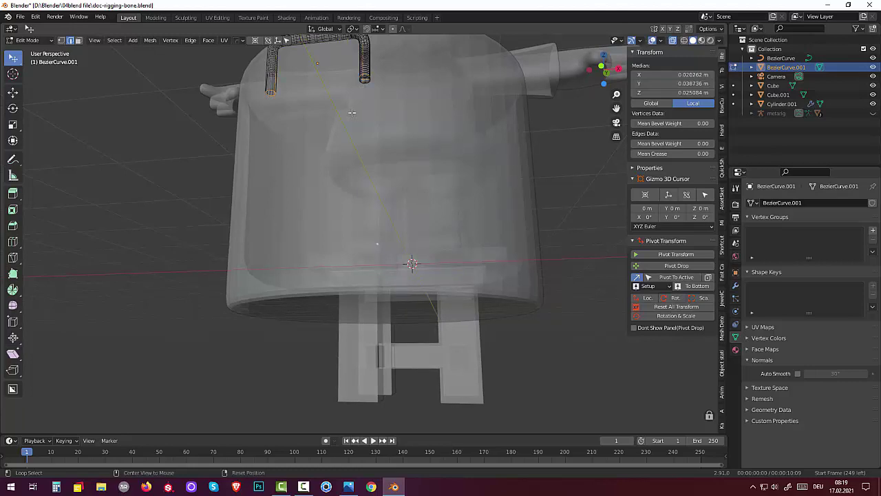
pyautogui.scroll(3, 352, 113)
pyautogui.scroll(-5, 356, 176)
pyautogui.scroll(2, 356, 177)
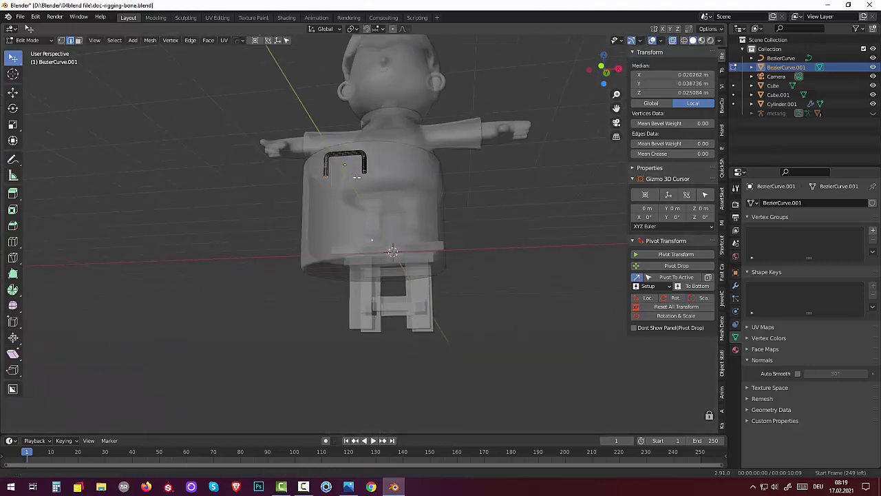
pyautogui.scroll(5, 356, 177)
pyautogui.scroll(-2, 392, 200)
pyautogui.scroll(2, 399, 214)
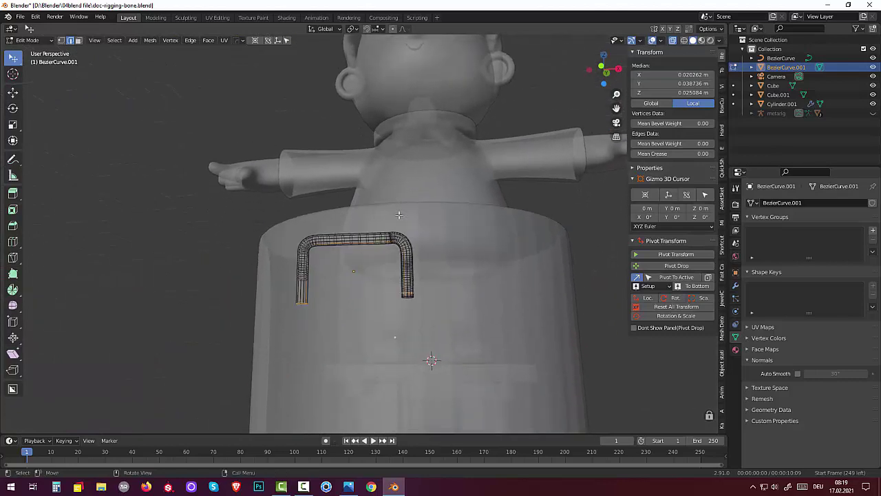
pyautogui.click(578, 192)
pyautogui.scroll(5, 352, 253)
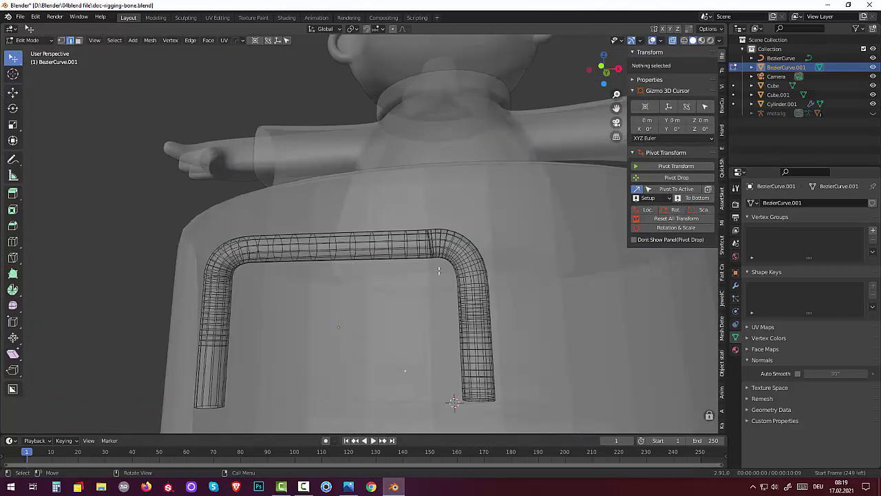
pyautogui.scroll(-5, 446, 277)
pyautogui.moveTo(457, 280); pyautogui.dragTo(467, 283, button='middle')
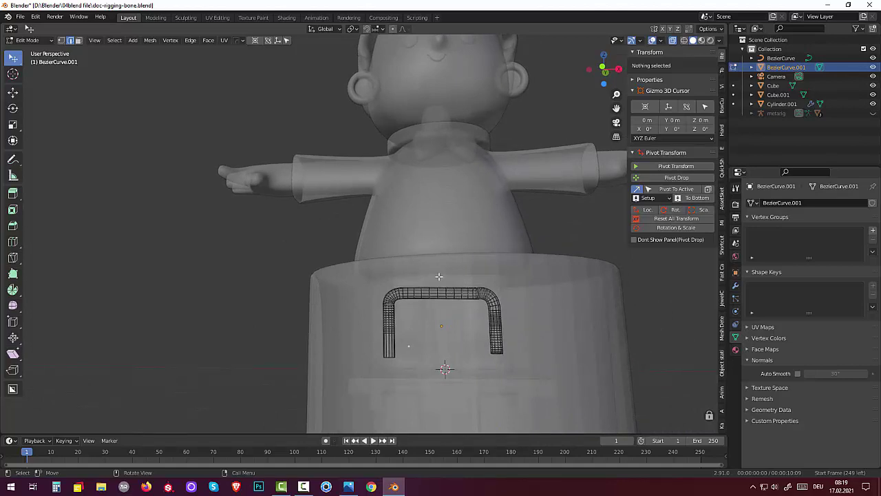
pyautogui.press('a')
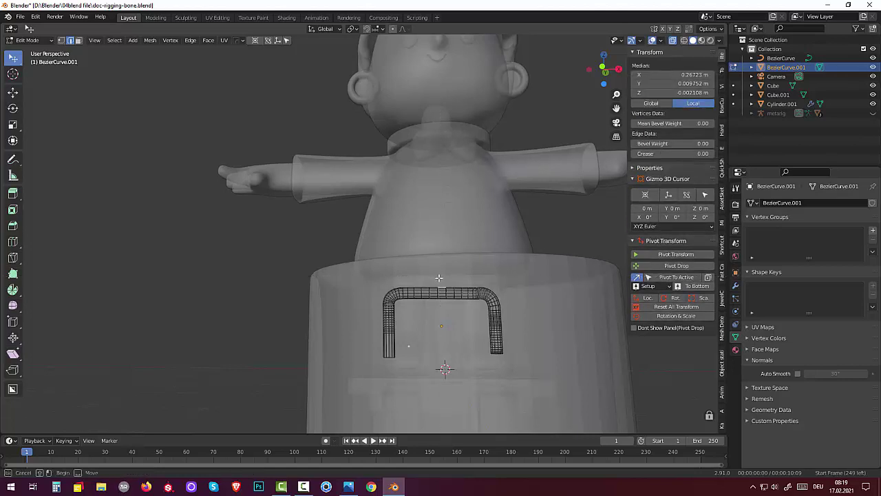
pyautogui.moveTo(444, 278); pyautogui.dragTo(526, 399)
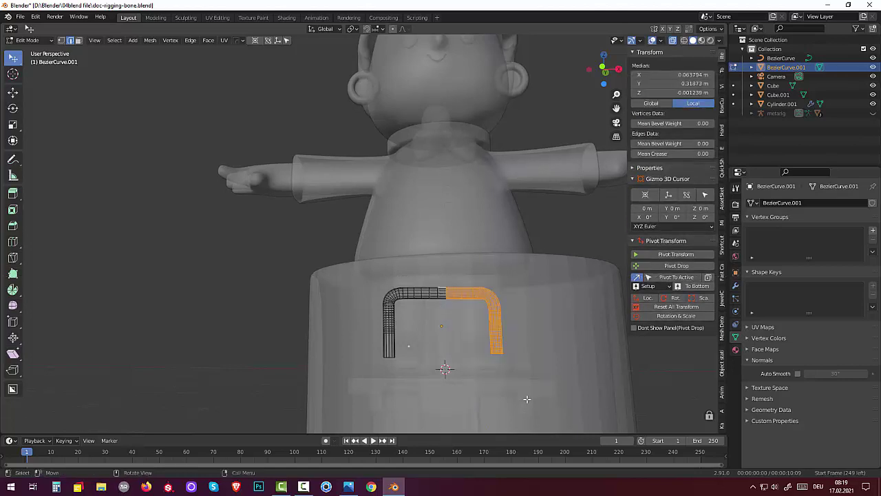
pyautogui.press('x')
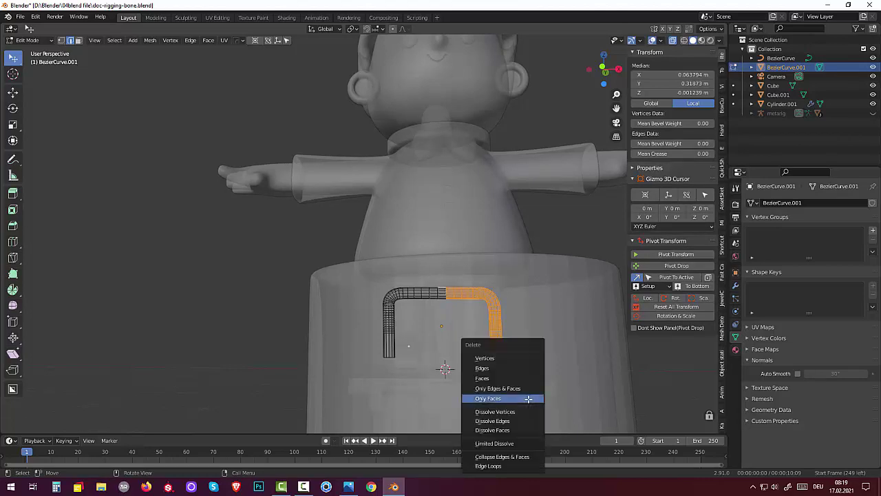
pyautogui.click(508, 359)
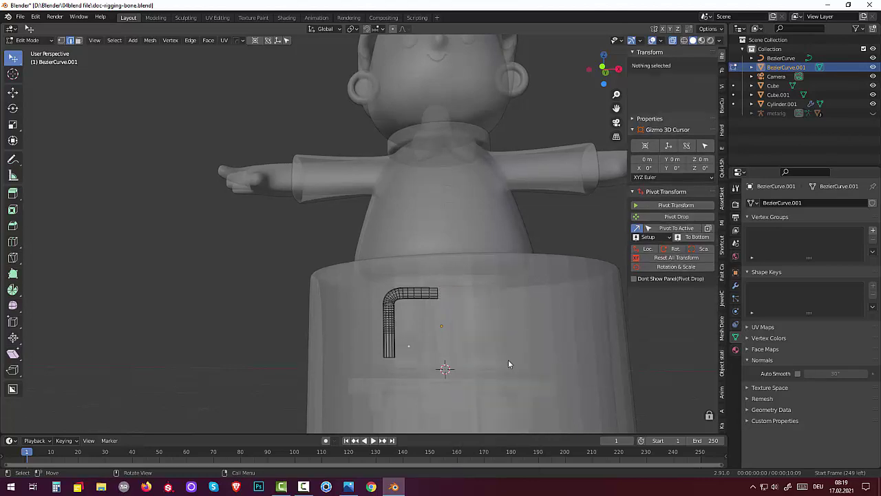
pyautogui.moveTo(376, 282); pyautogui.dragTo(379, 312)
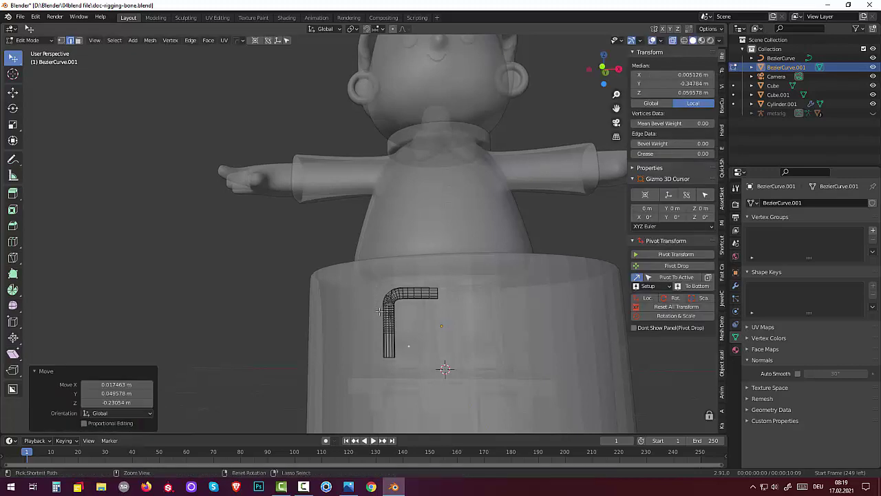
pyautogui.keyDown('ctrl'); pyautogui.click(379, 311); pyautogui.keyUp('ctrl')
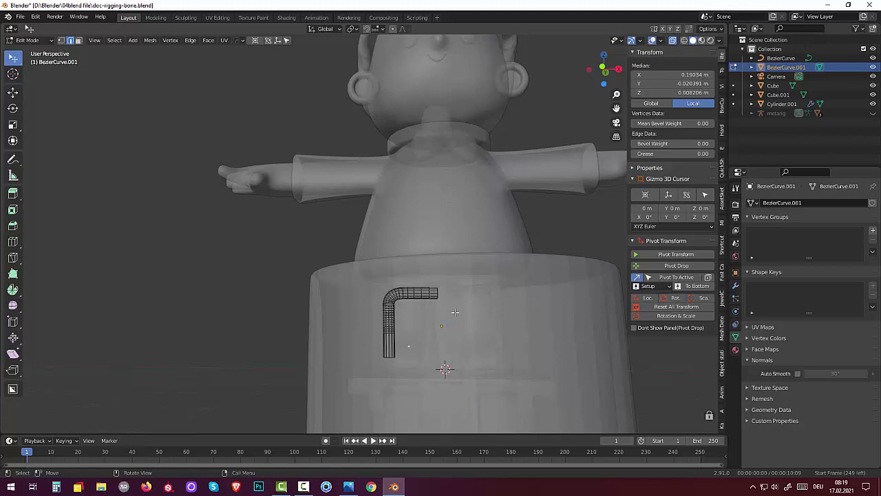
pyautogui.press('1')
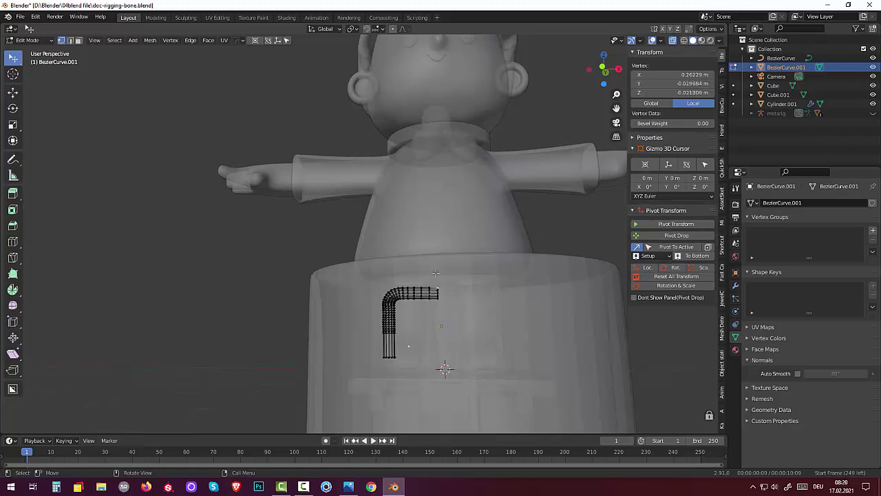
pyautogui.press('b')
pyautogui.moveTo(435, 272); pyautogui.dragTo(465, 319)
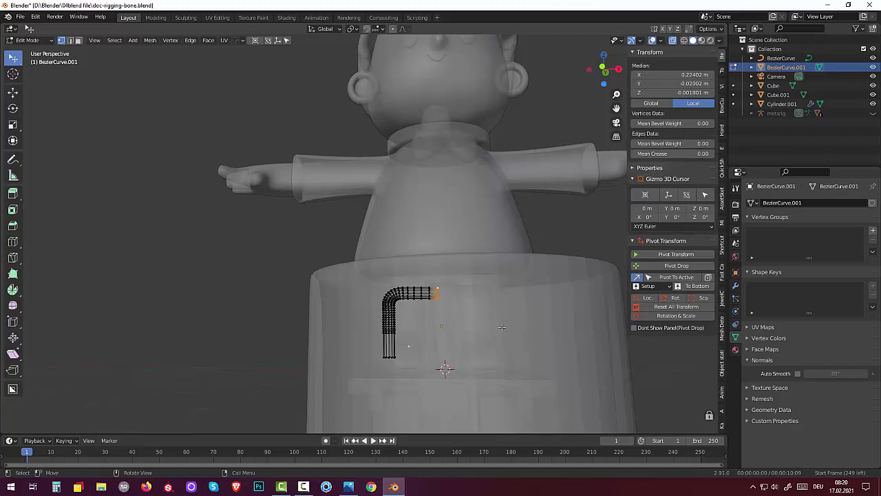
pyautogui.press('g')
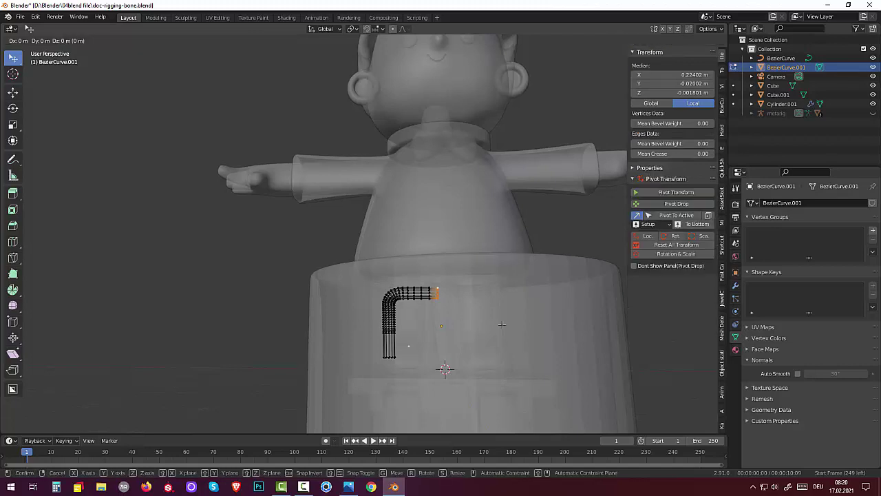
pyautogui.press('x')
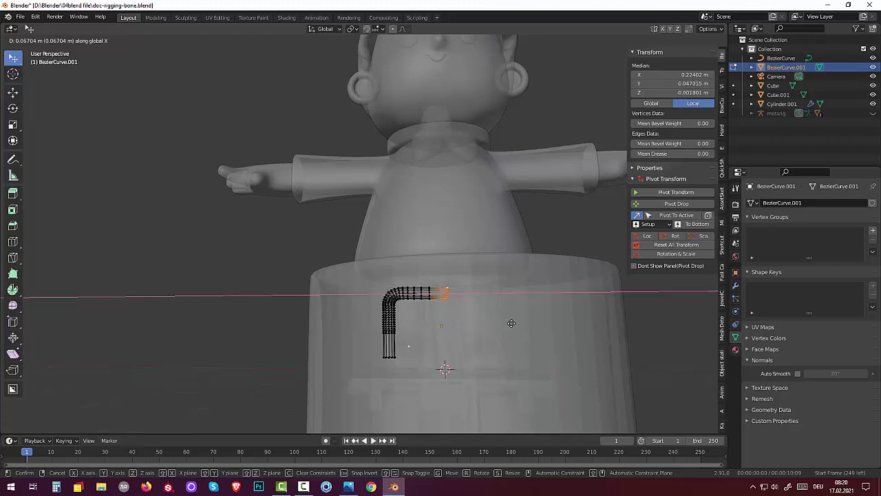
pyautogui.click(509, 325)
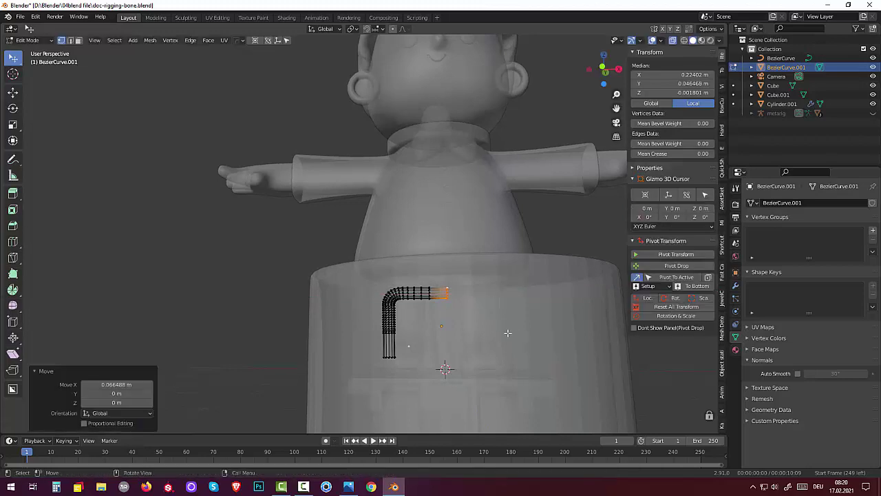
pyautogui.hotkey('alt', 'a')
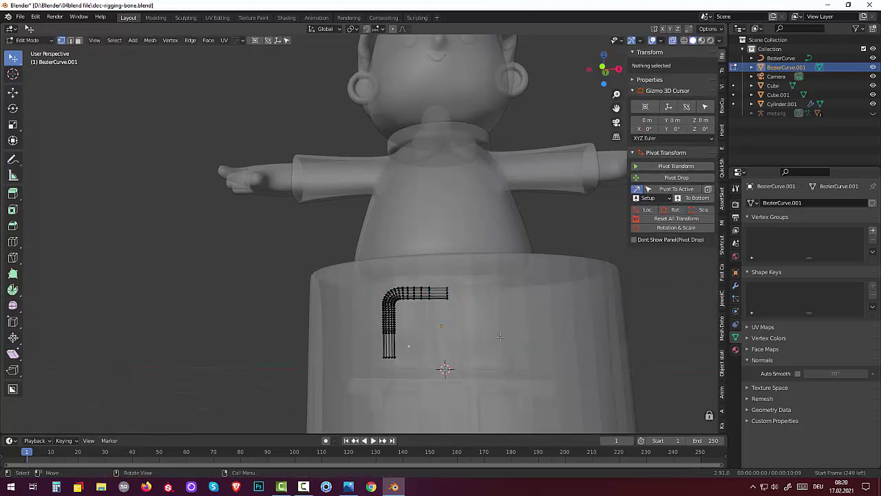
pyautogui.keyDown('shift'); pyautogui.click(484, 324); pyautogui.keyUp('shift')
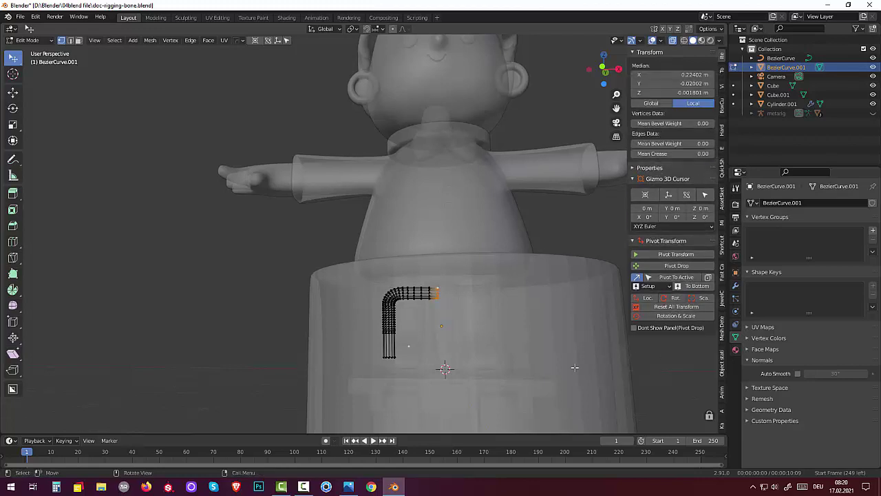
pyautogui.hotkey('alt', 'a')
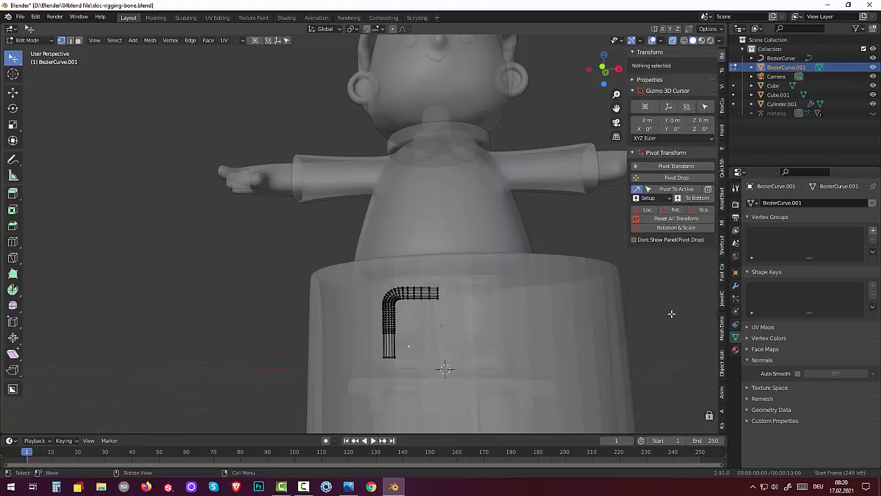
# Return to Object Mode and select the BezierCurve.001 handle object.
pyautogui.click(28, 40)
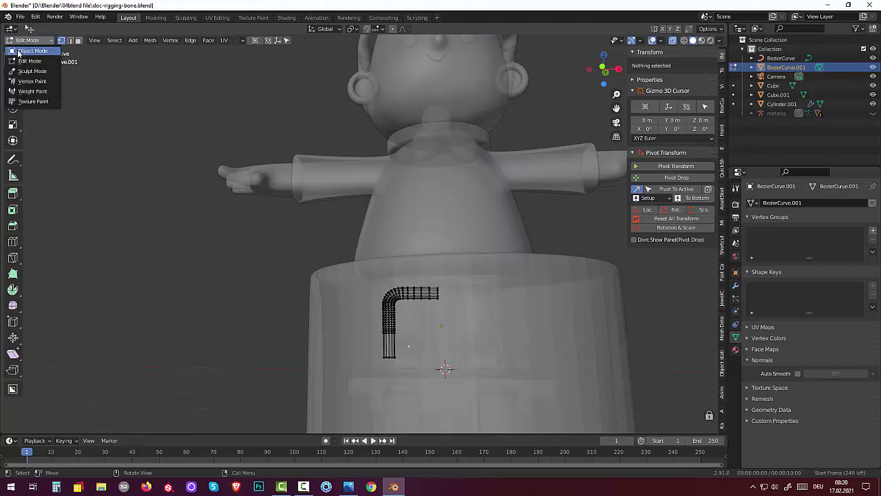
pyautogui.click(27, 53)
pyautogui.click(390, 327)
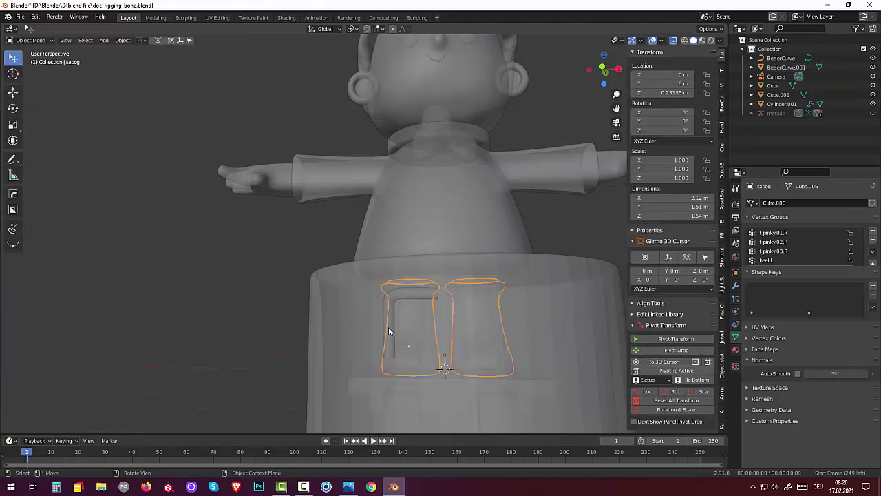
pyautogui.click(385, 313)
pyautogui.click(385, 309)
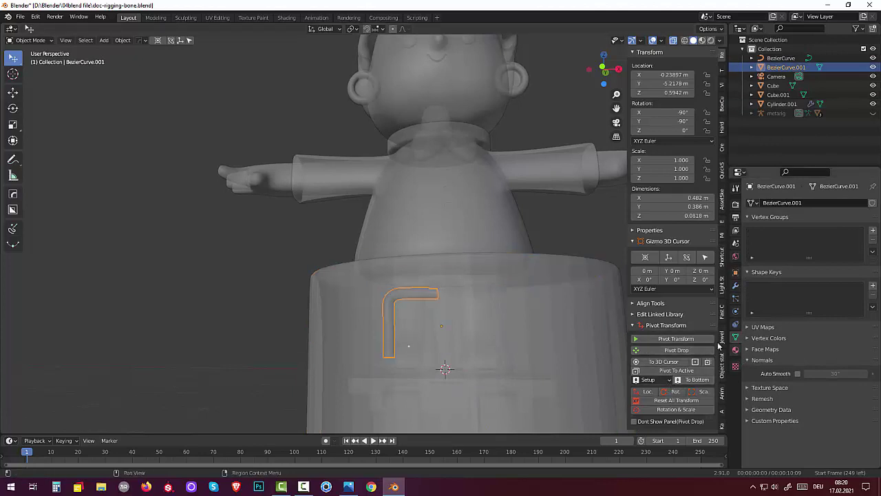
# Add a Mirror modifier to the handle, mirroring on Y only with X turned off.
pyautogui.click(735, 285)
pyautogui.click(759, 204)
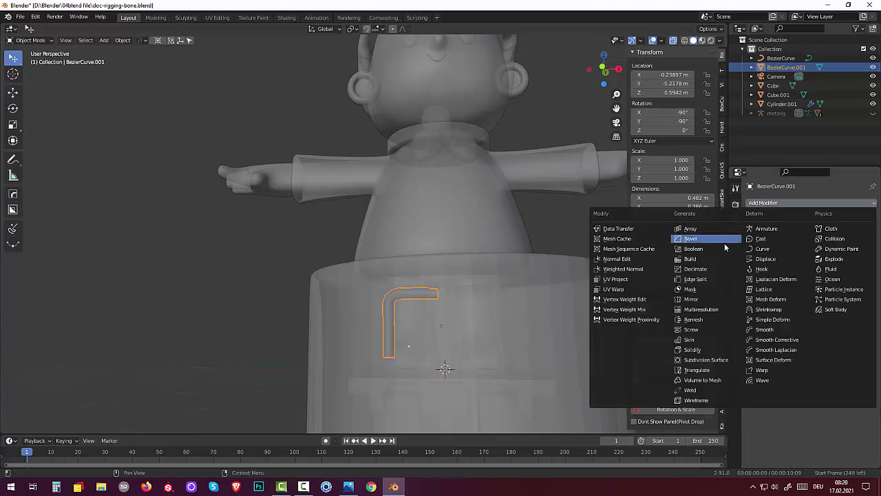
pyautogui.click(697, 299)
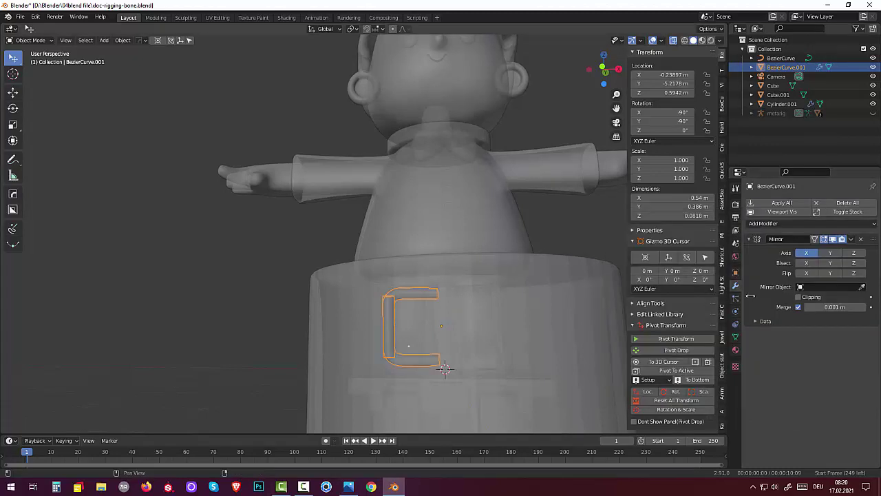
pyautogui.click(830, 252)
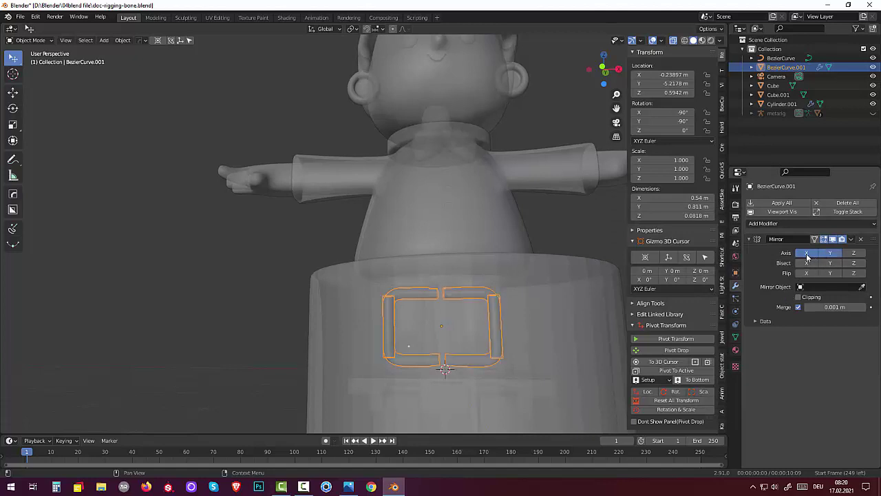
pyautogui.click(807, 254)
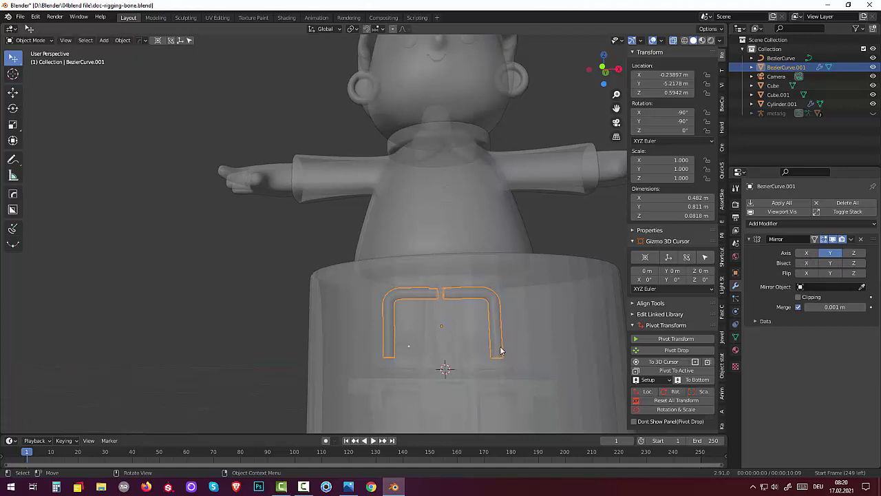
pyautogui.click(30, 41)
# Box-select the half handle in Edit Mode and move it so the halves meet at the centre.
pyautogui.click(28, 61)
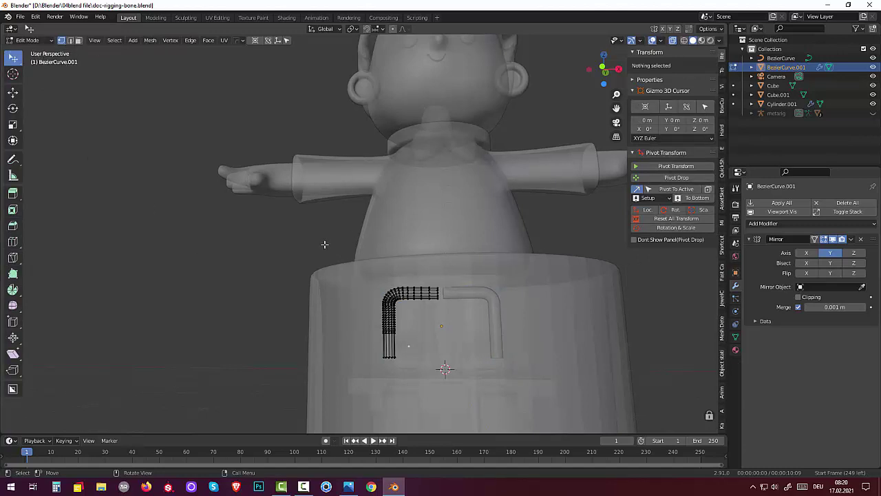
pyautogui.press('b')
pyautogui.moveTo(369, 269)
pyautogui.mouseDown()
pyautogui.moveTo(443, 391)
pyautogui.moveTo(444, 368)
pyautogui.mouseUp()
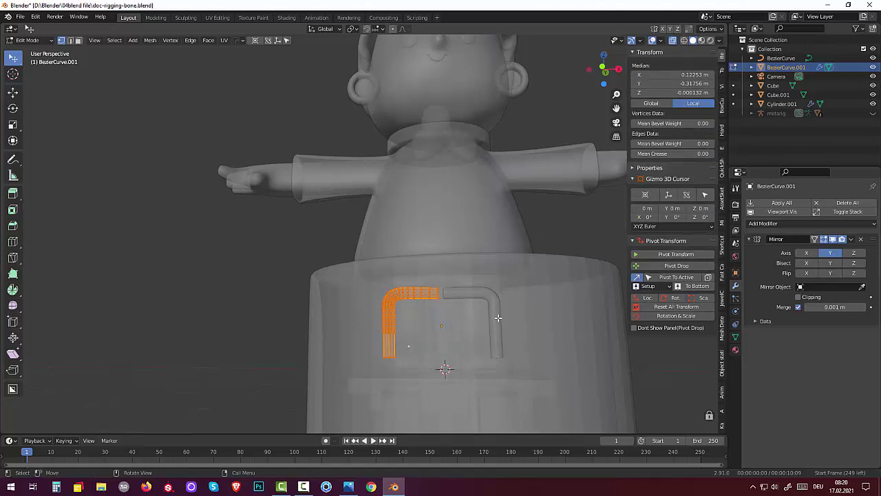
pyautogui.press('g')
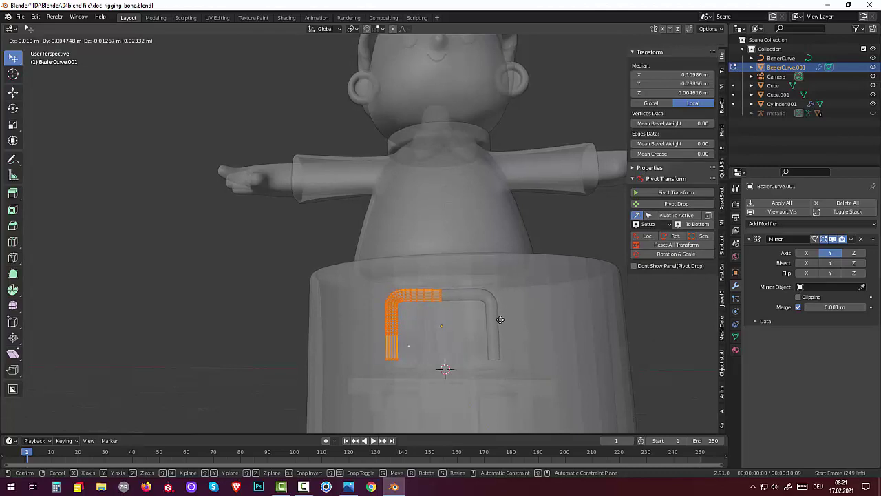
pyautogui.click(500, 319)
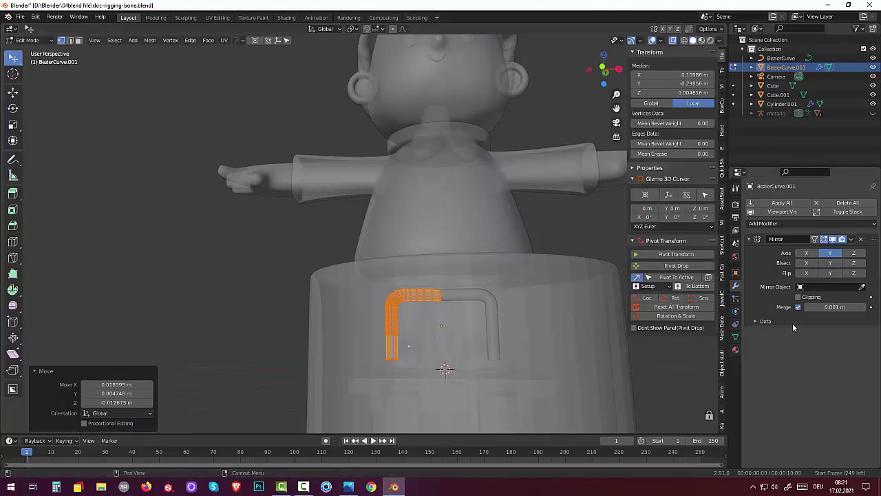
pyautogui.click(572, 338)
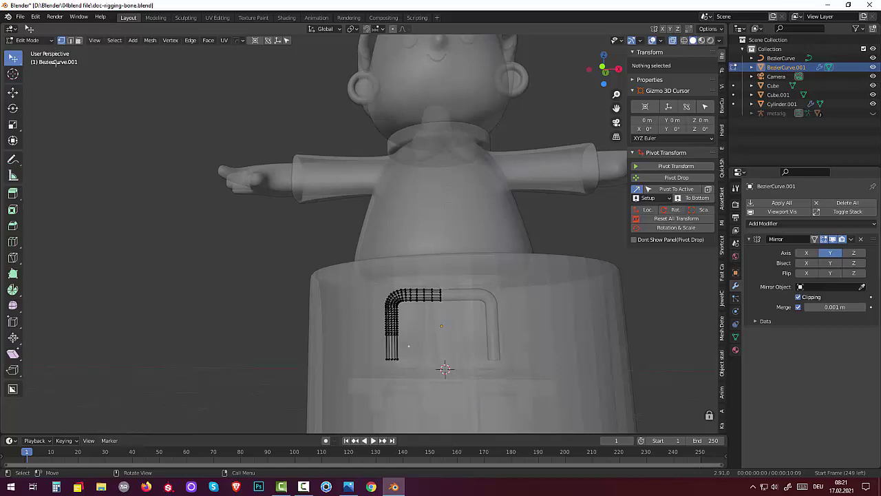
# Return to Object Mode and check the joined 0.482 m arch handle.
pyautogui.click(24, 39)
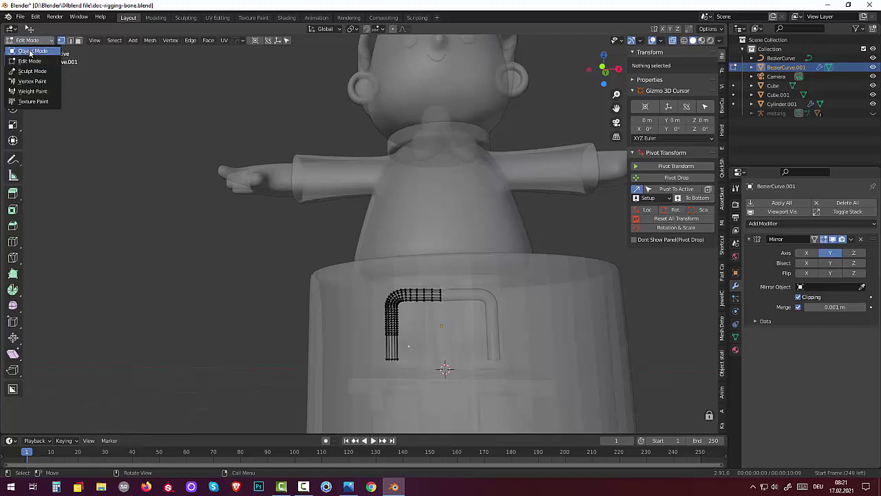
pyautogui.click(29, 49)
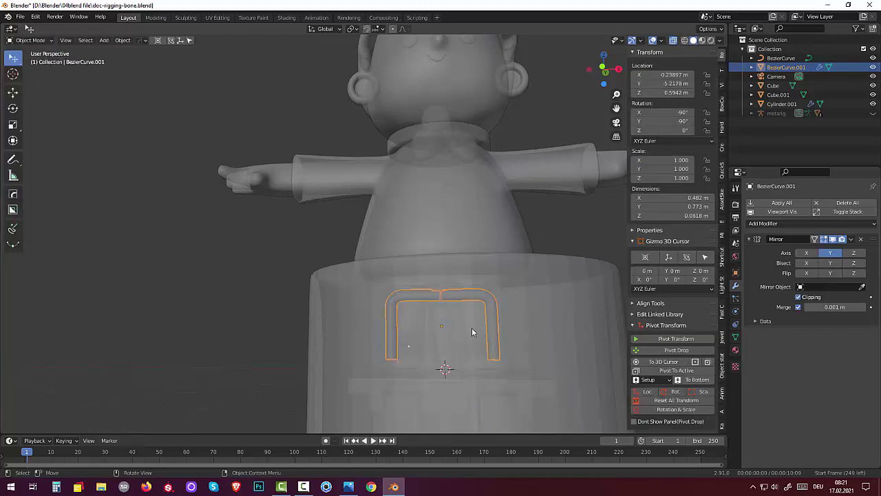
pyautogui.scroll(4, 472, 328)
pyautogui.scroll(-2, 472, 328)
pyautogui.scroll(-2, 471, 331)
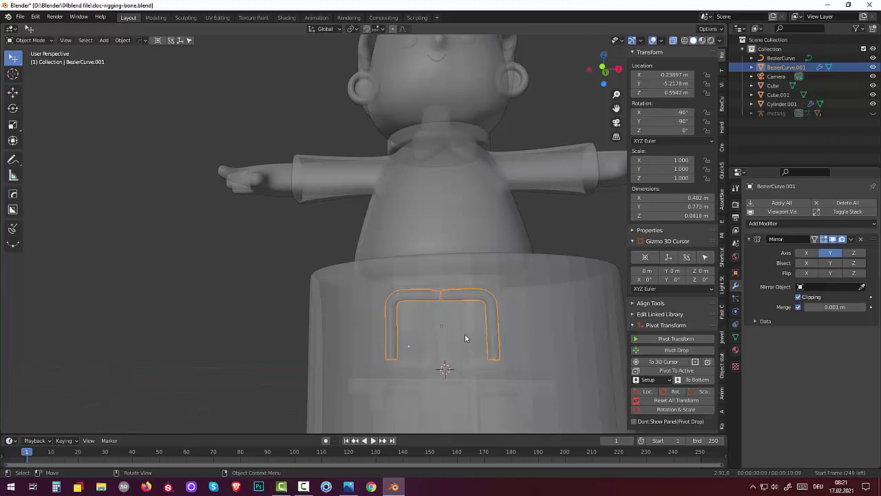
# Delete BezierCurve.001 and switch to the Right Orthographic side view.
pyautogui.click(305, 488)
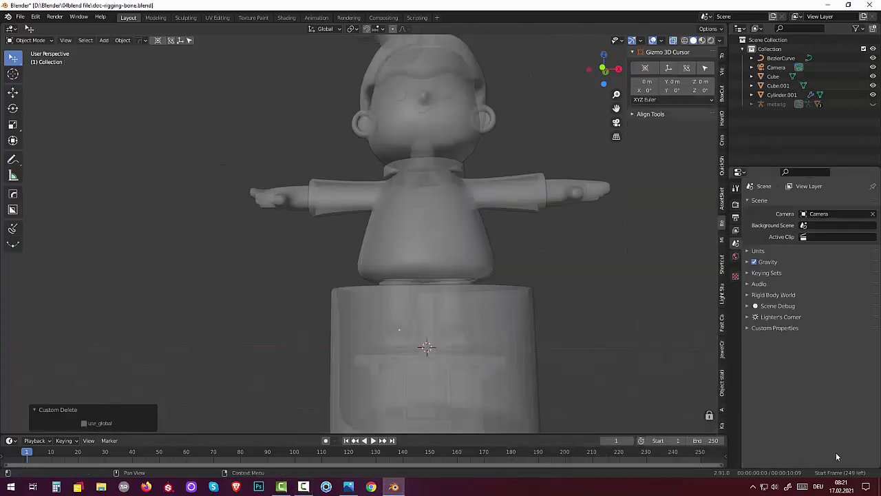
pyautogui.scroll(-2, 554, 383)
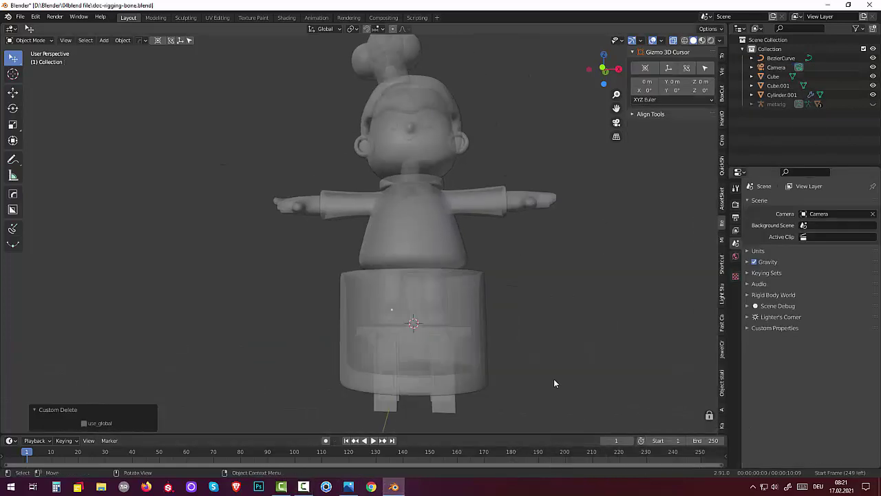
pyautogui.moveTo(548, 384)
pyautogui.mouseDown(button='middle')
pyautogui.moveTo(591, 391)
pyautogui.moveTo(520, 399)
pyautogui.mouseUp(button='middle')
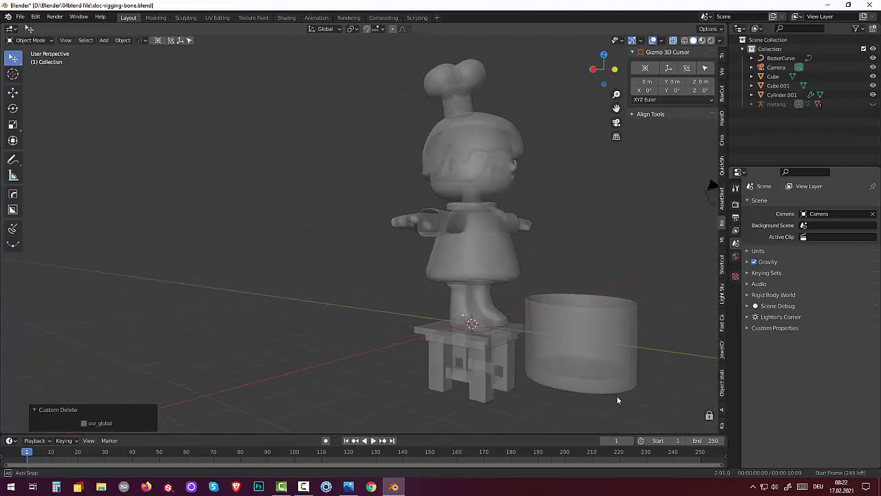
pyautogui.moveTo(520, 399); pyautogui.dragTo(635, 387, button='middle')
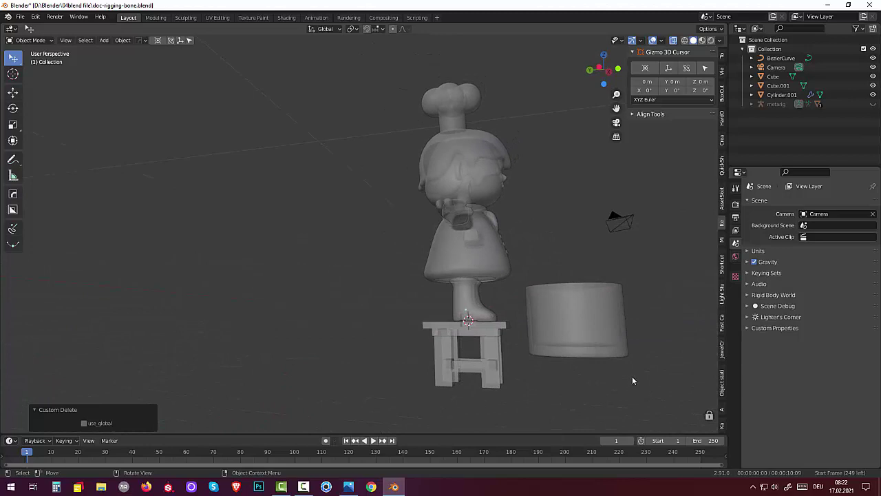
pyautogui.press('KP_3')
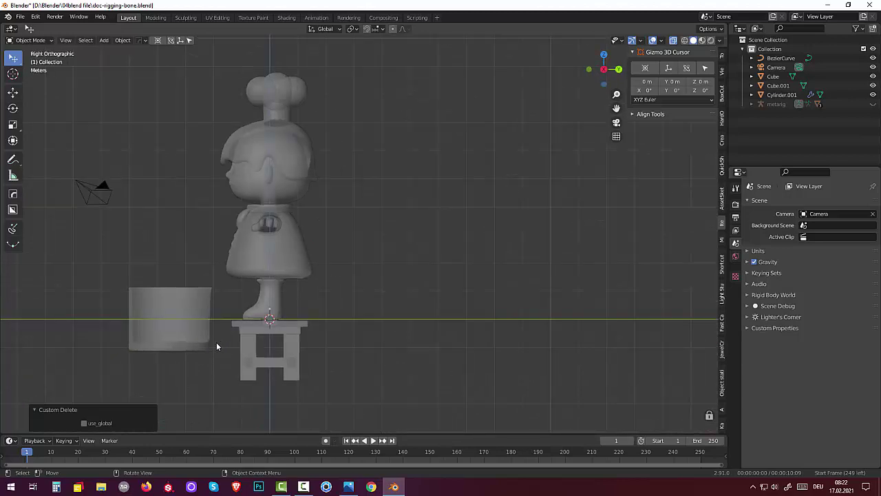
# Zoom and pan onto the pot and stool, then bring up the Add > Mesh primitives list.
pyautogui.scroll(2, 215, 344)
pyautogui.scroll(1, 210, 347)
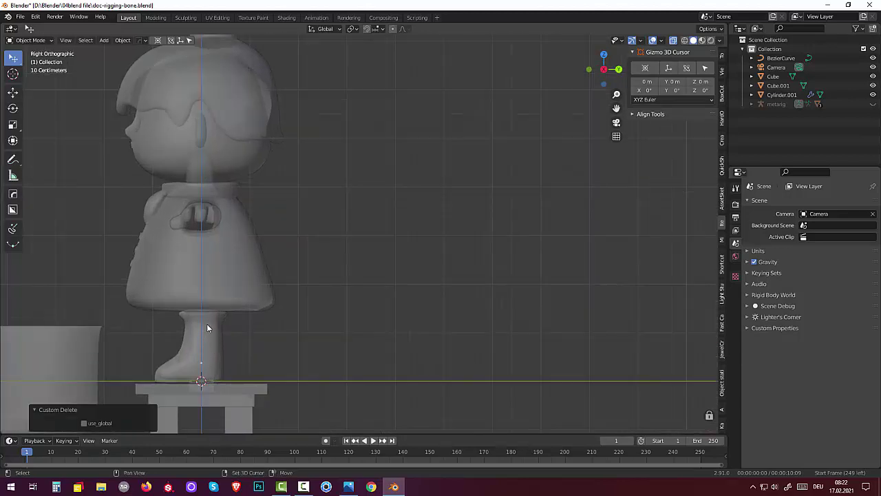
pyautogui.moveTo(207, 323)
pyautogui.keyDown('shift'); pyautogui.mouseDown(button='middle')
pyautogui.moveTo(432, 312)
pyautogui.moveTo(482, 295)
pyautogui.mouseUp(button='middle'); pyautogui.keyUp('shift')
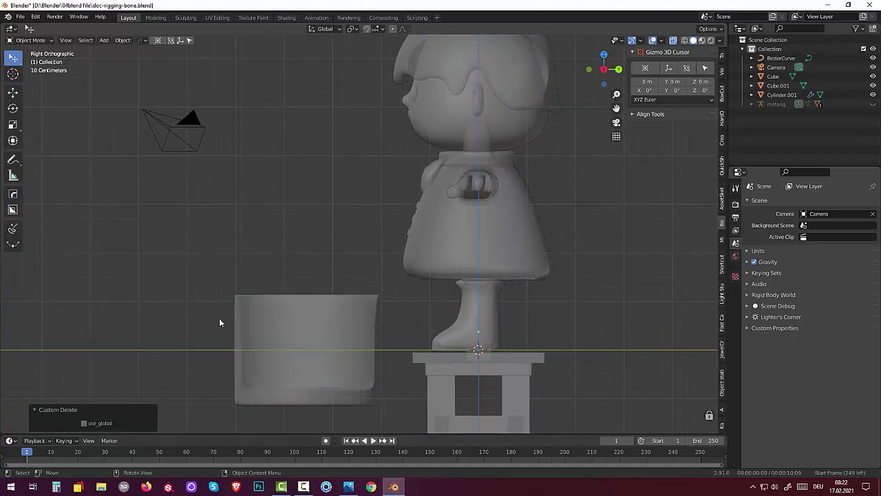
pyautogui.click(27, 41)
pyautogui.hotkey('shift', 'a')
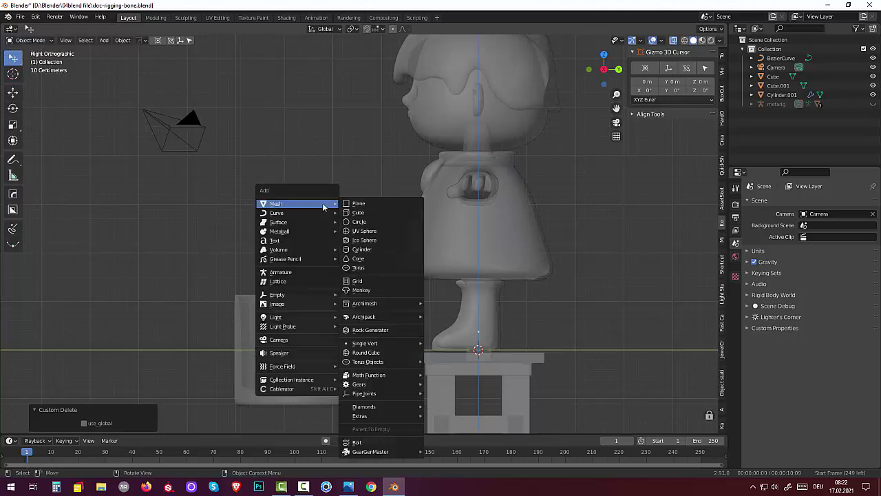
# Add a cube, scale it to 0.091 and drop it onto the pot's side.
pyautogui.click(359, 213)
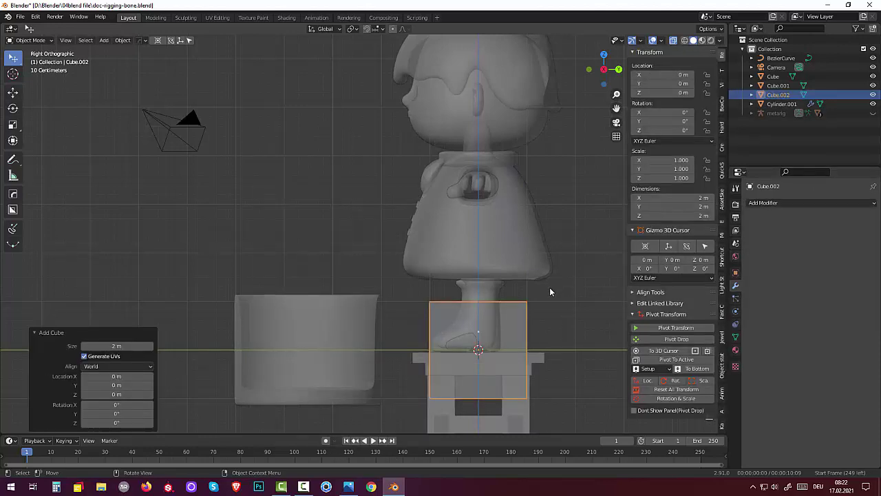
pyautogui.press('s')
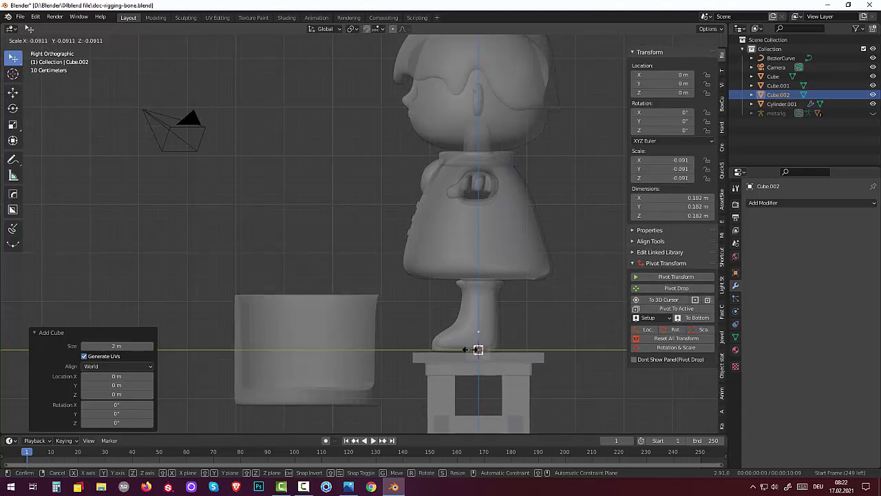
pyautogui.click(478, 350)
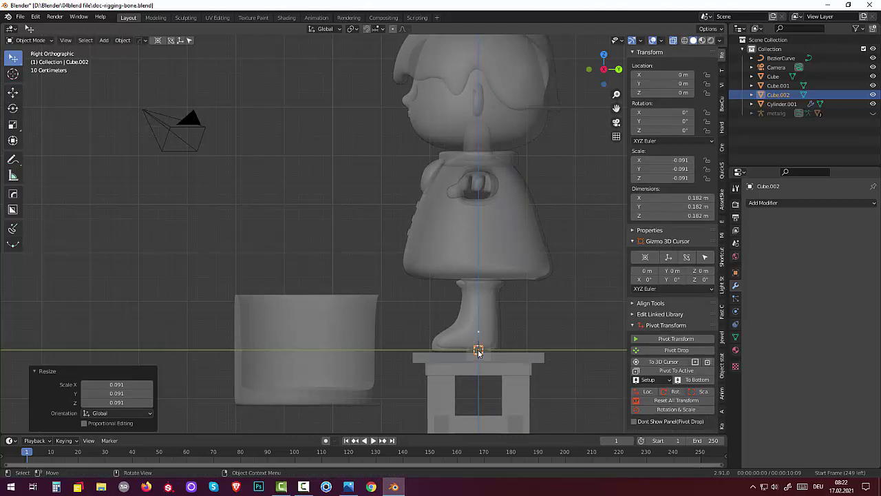
pyautogui.press('g')
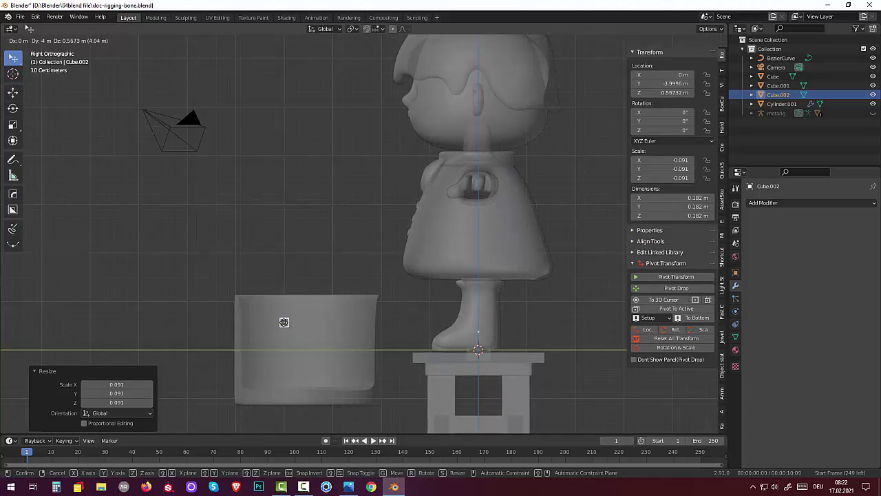
pyautogui.click(285, 319)
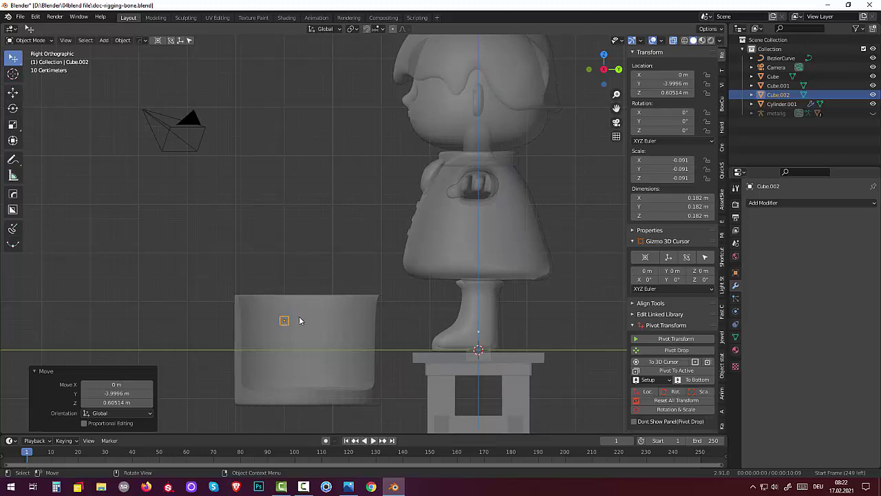
# Move the small cube along X to 1.6114 m against the pot's outer wall.
pyautogui.moveTo(301, 321)
pyautogui.mouseDown(button='middle')
pyautogui.moveTo(300, 349)
pyautogui.moveTo(396, 326)
pyautogui.moveTo(424, 333)
pyautogui.moveTo(409, 324)
pyautogui.moveTo(421, 336)
pyautogui.mouseUp(button='middle')
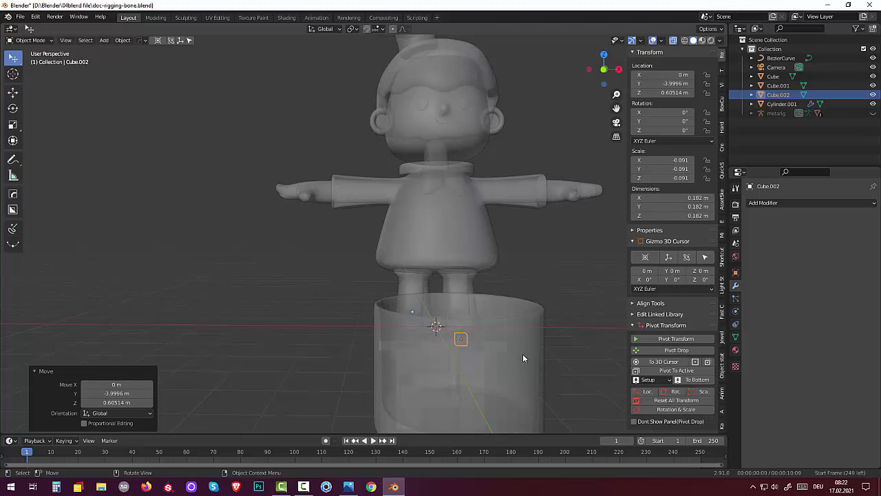
pyautogui.press('g')
pyautogui.press('x')
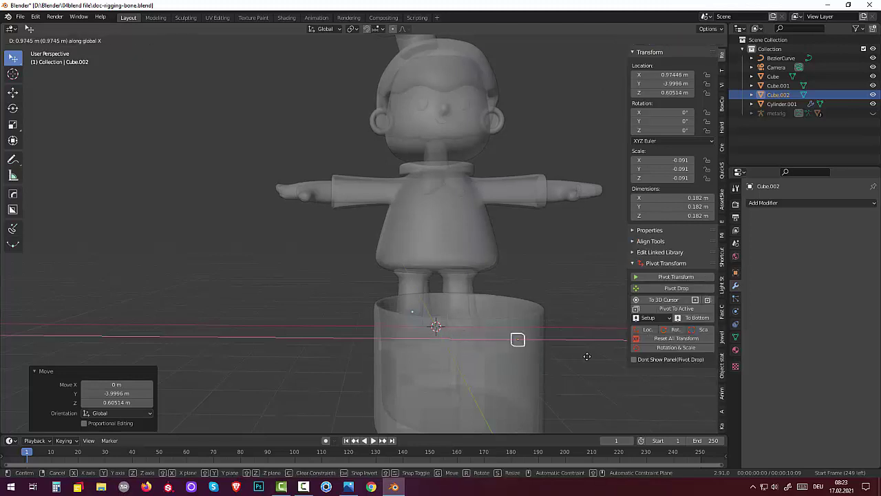
pyautogui.click(612, 354)
pyautogui.moveTo(596, 356)
pyautogui.mouseDown(button='middle')
pyautogui.moveTo(510, 361)
pyautogui.moveTo(502, 370)
pyautogui.mouseUp(button='middle')
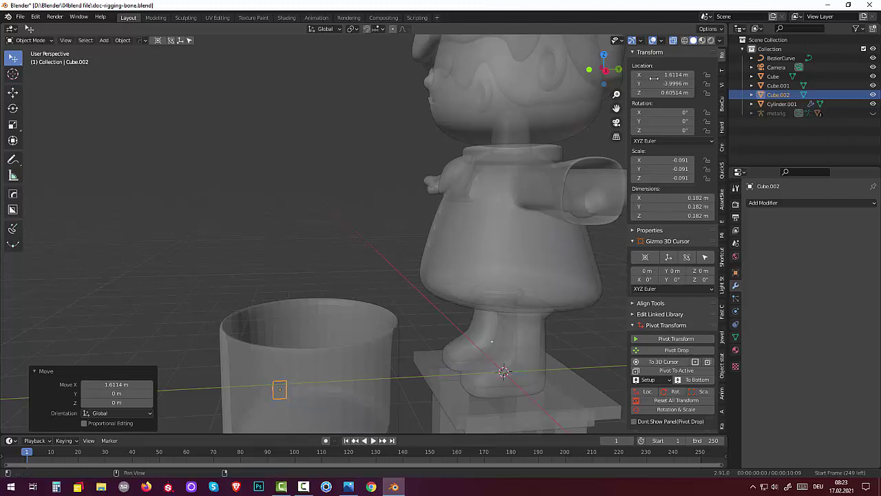
# Turn off X-ray for opaque shading and reselect the small cube.
pyautogui.click(674, 40)
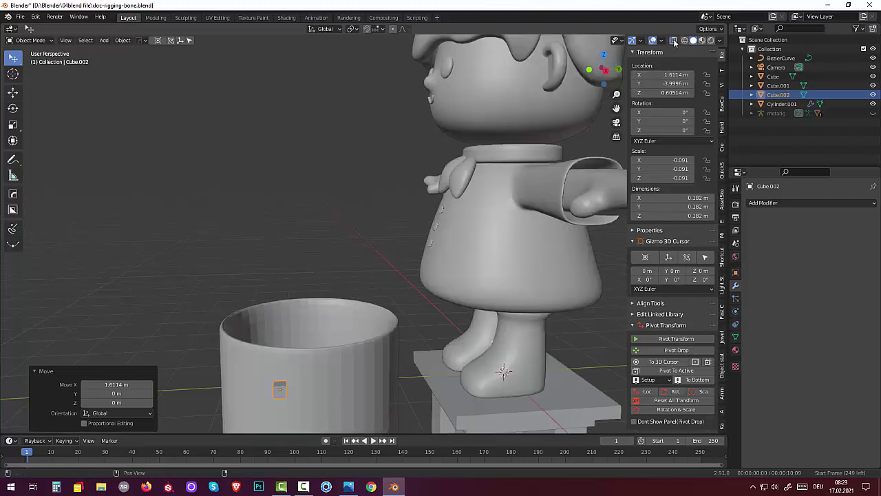
pyautogui.moveTo(324, 336); pyautogui.dragTo(332, 382, button='middle')
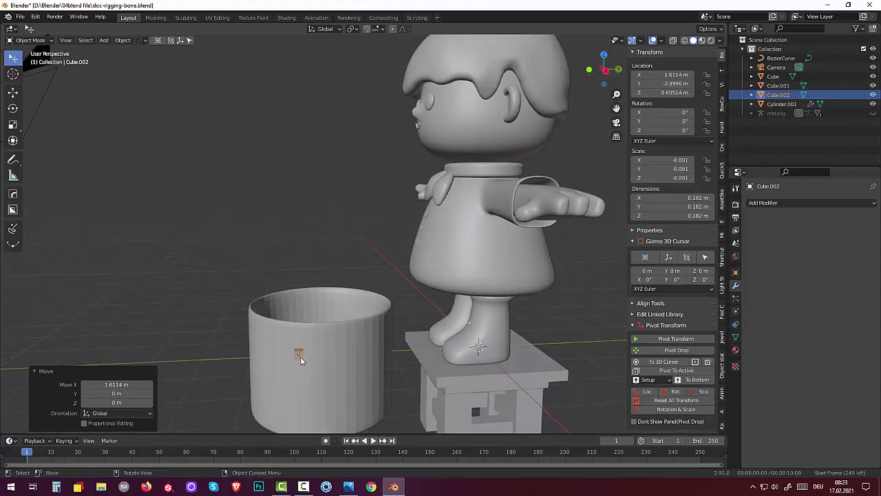
pyautogui.scroll(2, 303, 365)
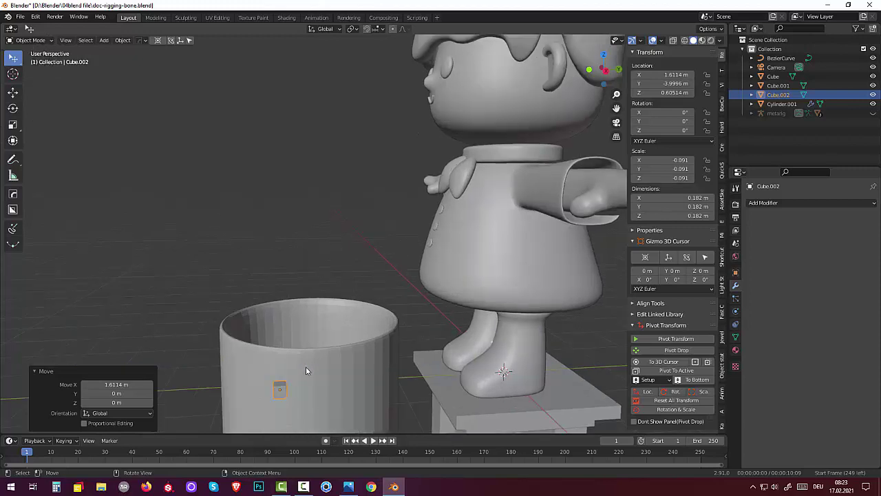
pyautogui.moveTo(306, 370); pyautogui.dragTo(289, 326, button='middle')
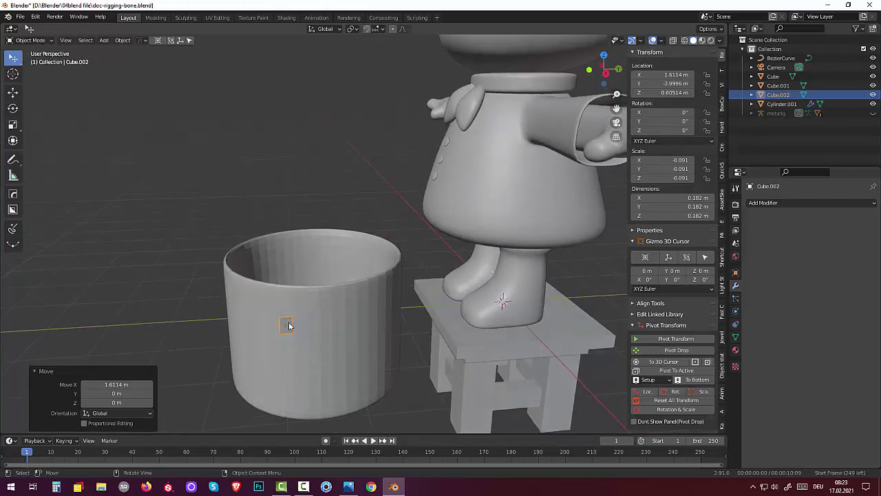
pyautogui.click(286, 323)
pyautogui.click(285, 323)
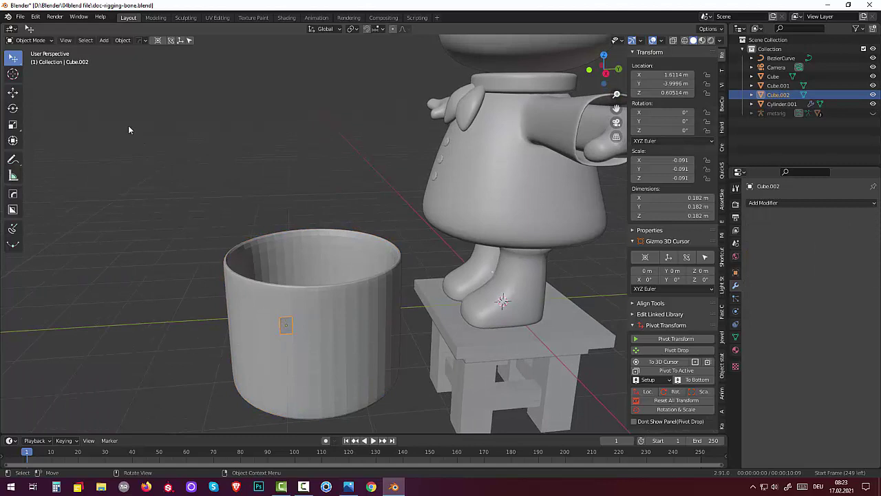
# Enter Edit Mode in face select and extrude the cube's top face upward.
pyautogui.click(123, 41)
pyautogui.press('Tab')
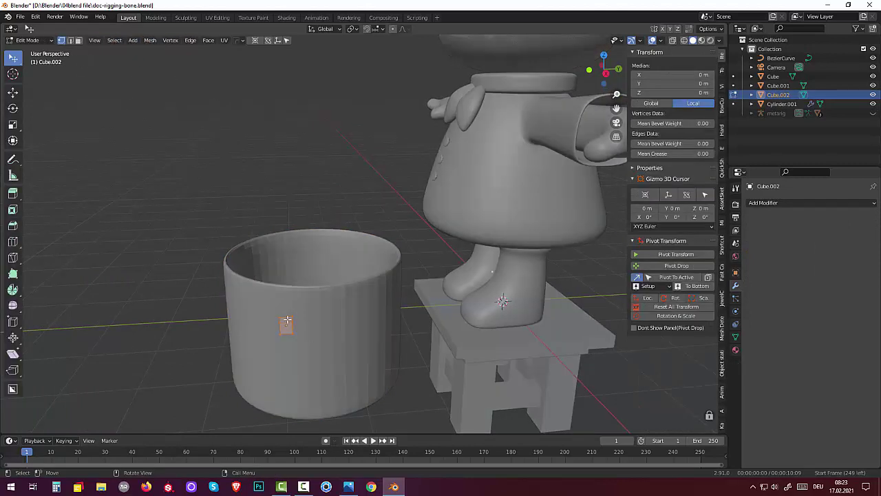
pyautogui.press('3')
pyautogui.moveTo(285, 321); pyautogui.dragTo(294, 294, button='middle')
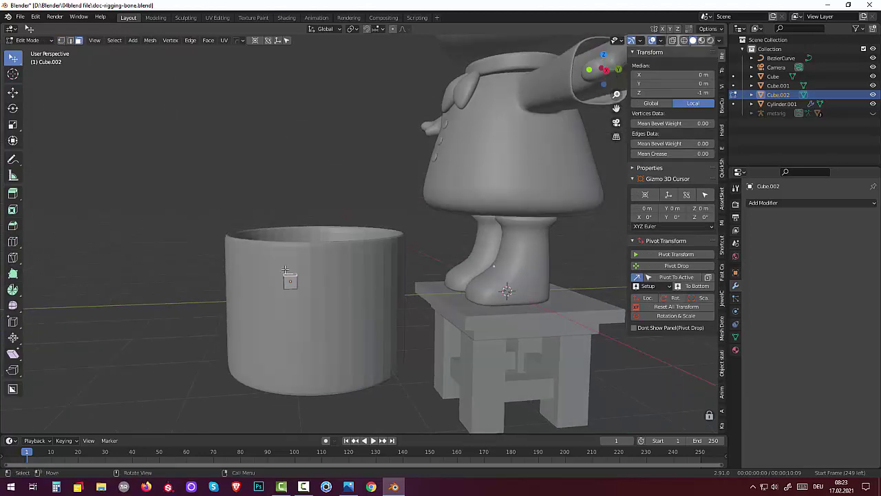
pyautogui.press('e')
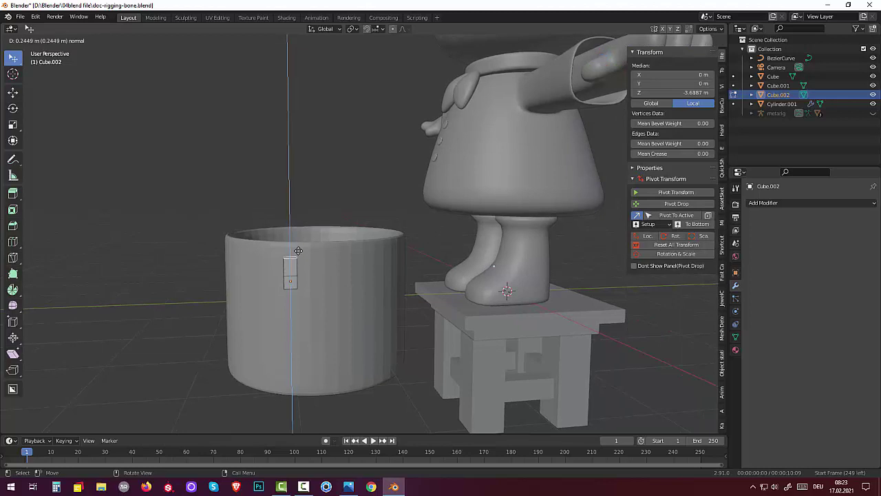
pyautogui.click(298, 250)
# Extrude the top face up another 0.16612 m, deselect all, and return to Object Mode.
pyautogui.press('e')
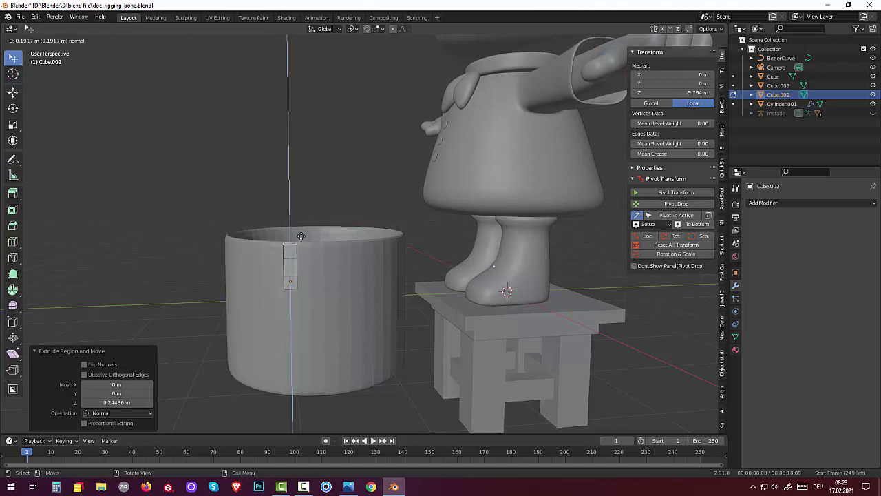
pyautogui.click(301, 238)
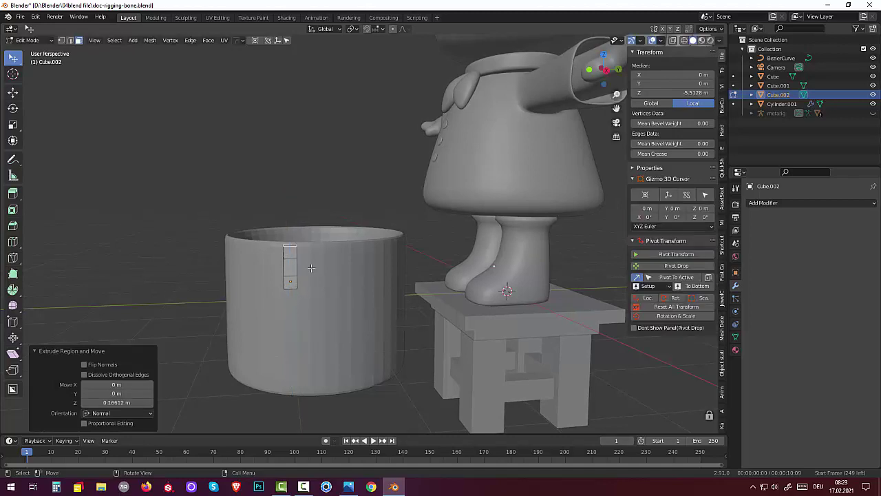
pyautogui.moveTo(311, 267); pyautogui.dragTo(2, 90, button='middle')
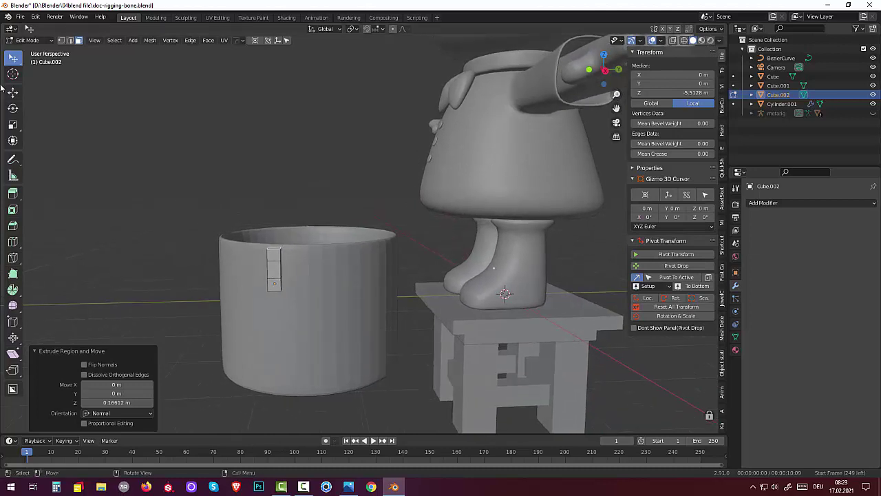
pyautogui.click(36, 41)
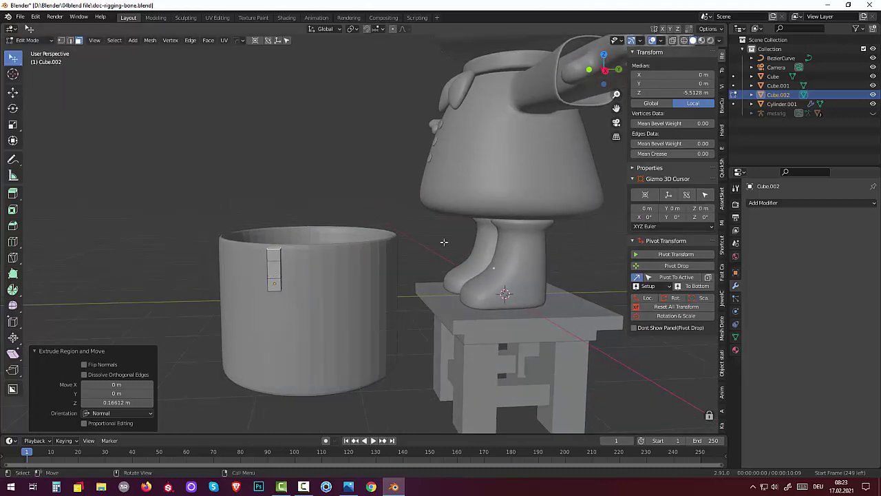
pyautogui.click(258, 240)
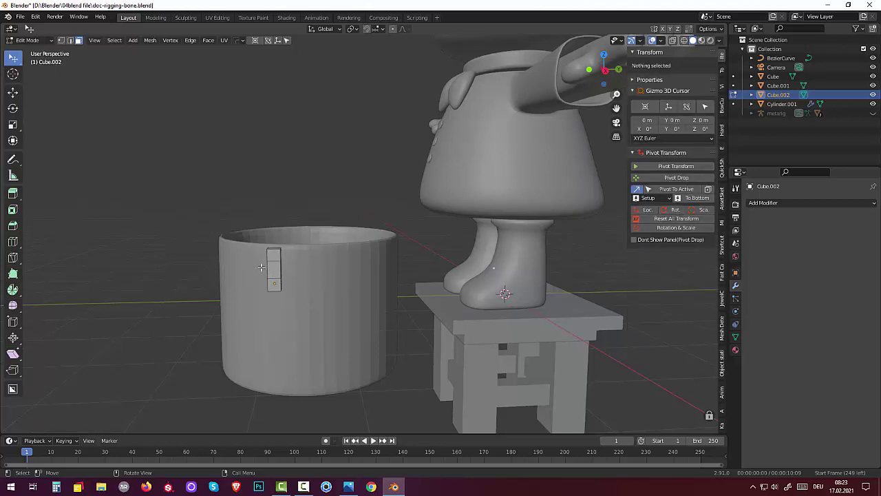
pyautogui.click(35, 41)
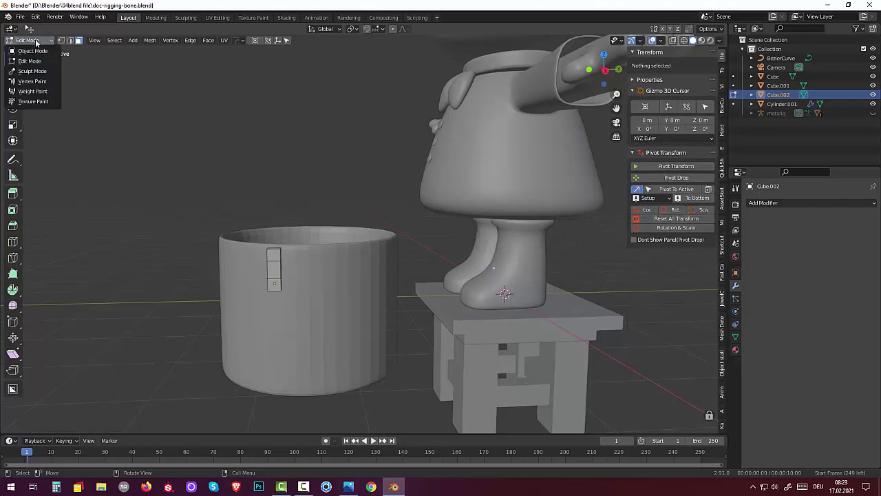
pyautogui.click(33, 51)
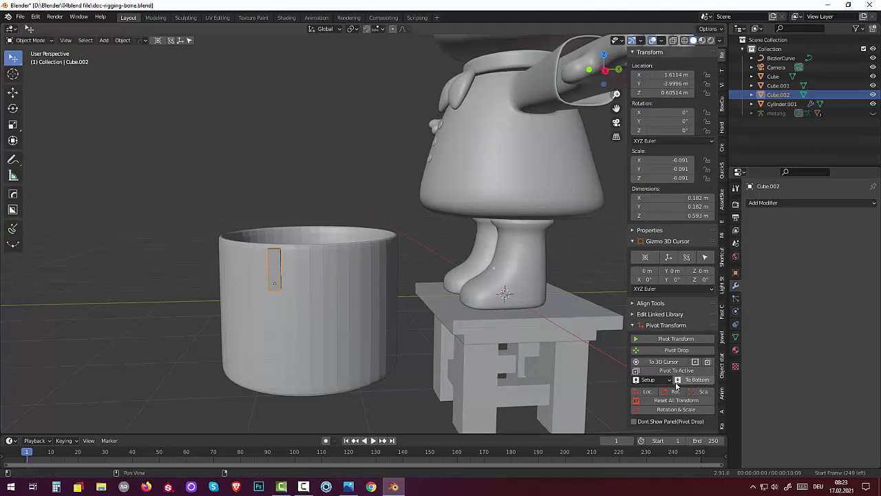
# Reset the box's transforms and add a Mirror modifier on the X axis only.
pyautogui.click(677, 400)
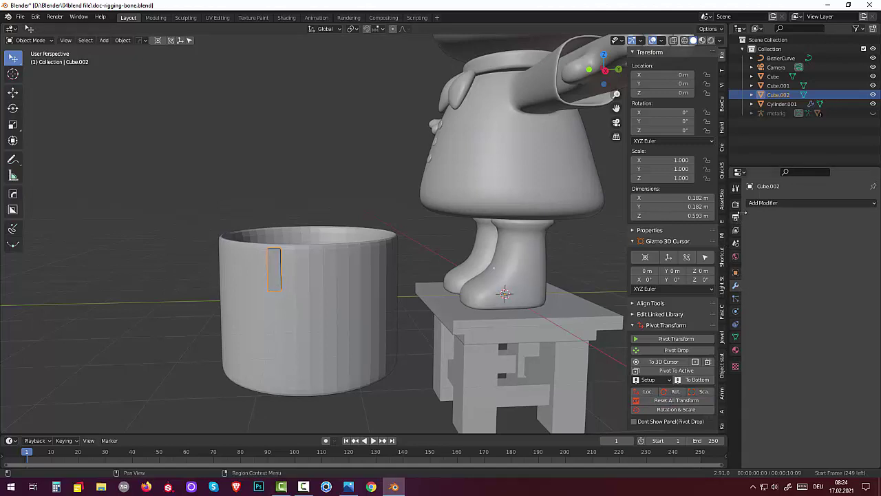
pyautogui.click(755, 203)
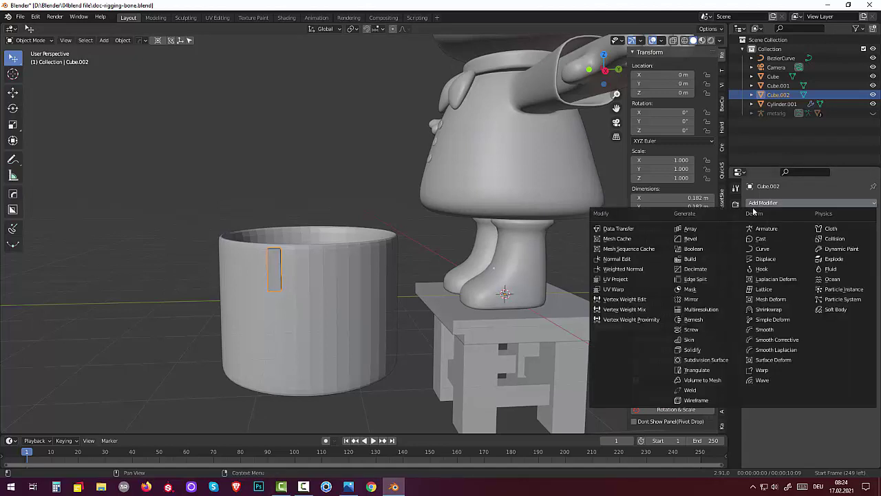
pyautogui.click(695, 300)
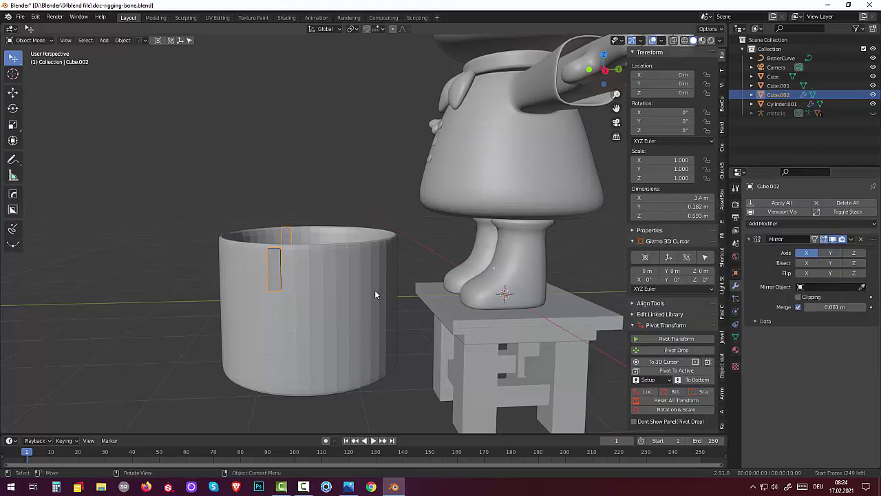
pyautogui.click(830, 253)
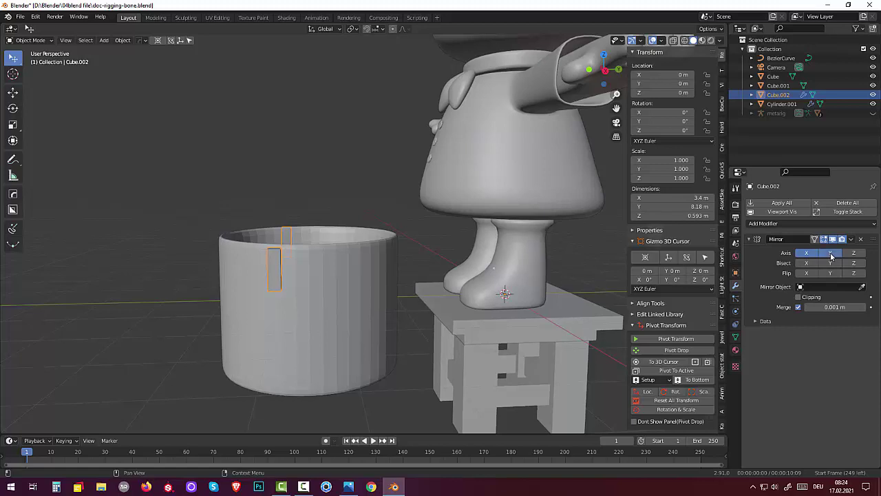
pyautogui.click(830, 254)
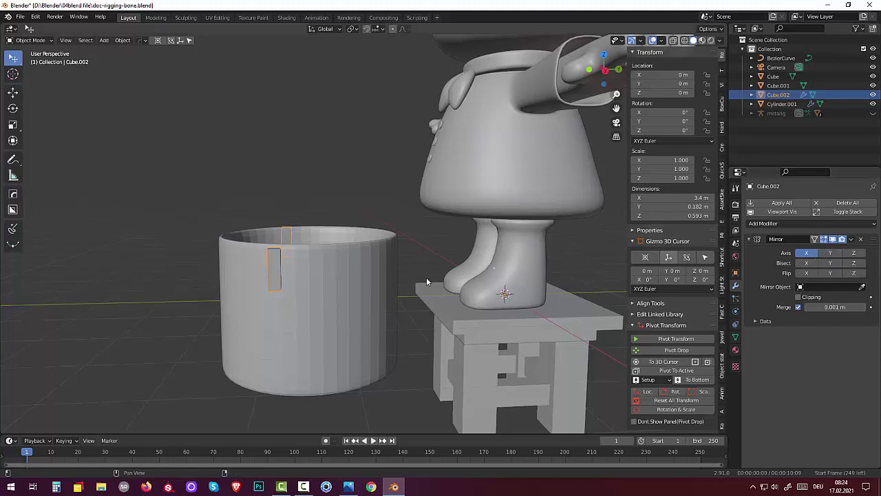
pyautogui.moveTo(426, 276)
pyautogui.mouseDown(button='middle')
pyautogui.moveTo(300, 333)
pyautogui.moveTo(353, 320)
pyautogui.moveTo(358, 309)
pyautogui.mouseUp(button='middle')
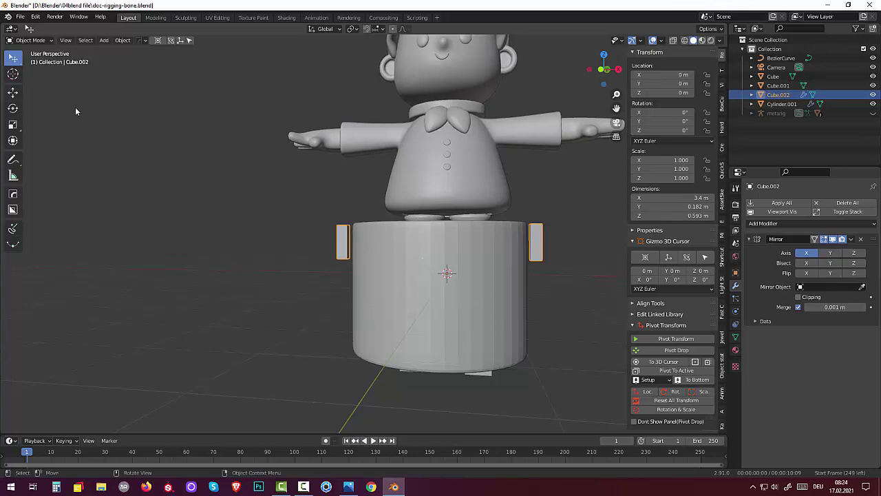
# Switch to Edit Mode and select the whole connected box with L.
pyautogui.click(33, 40)
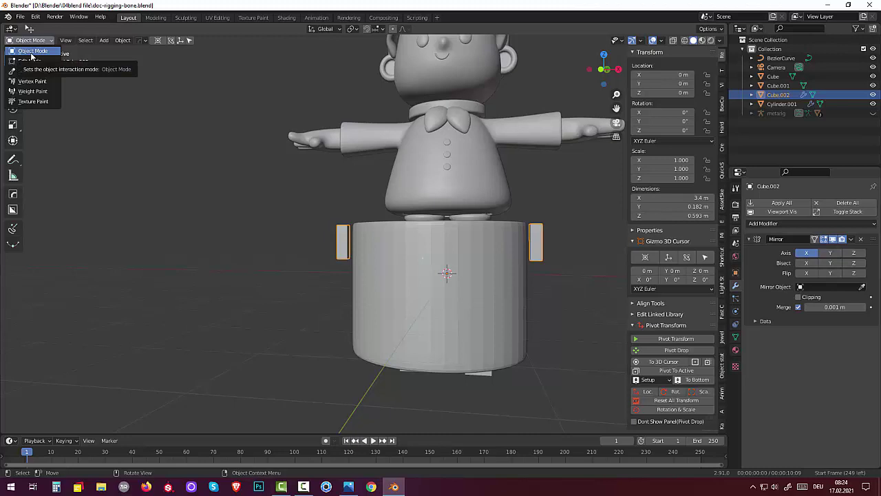
pyautogui.click(31, 51)
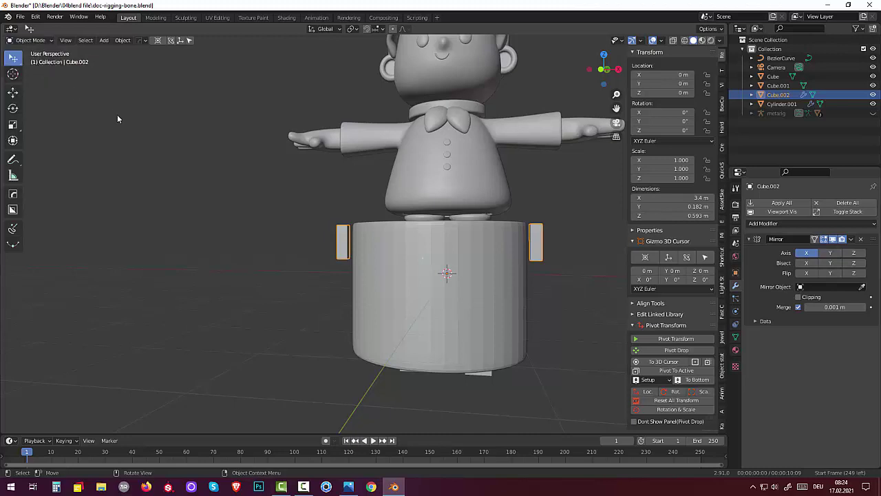
pyautogui.click(40, 43)
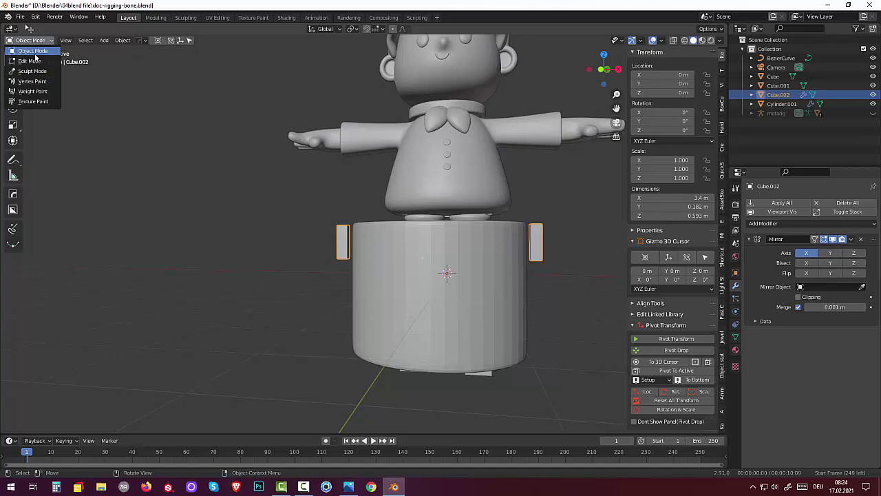
pyautogui.click(34, 54)
pyautogui.click(31, 41)
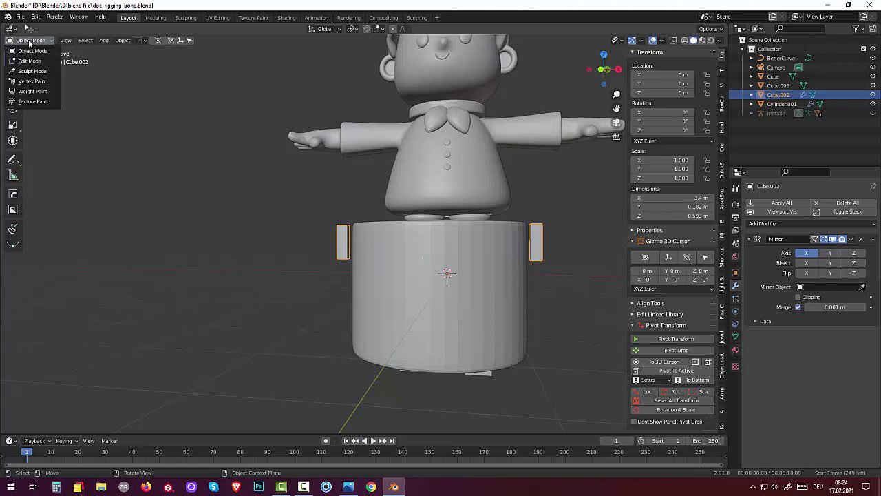
pyautogui.click(29, 62)
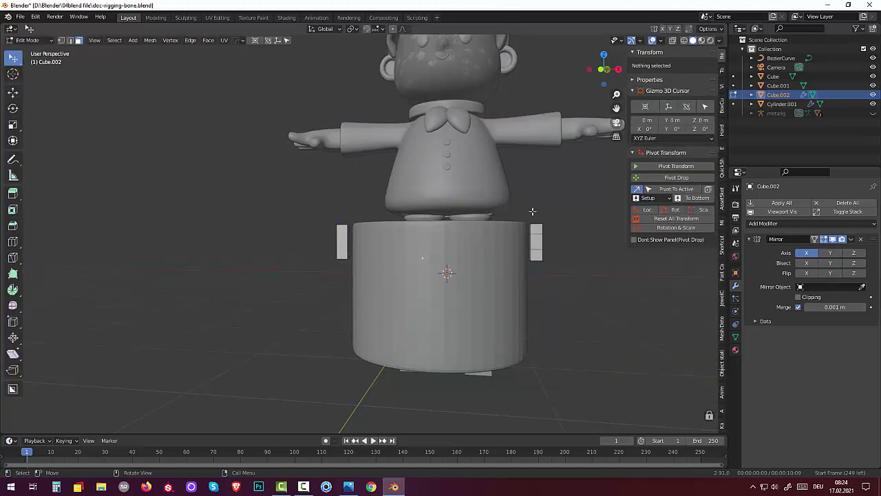
pyautogui.click(536, 252)
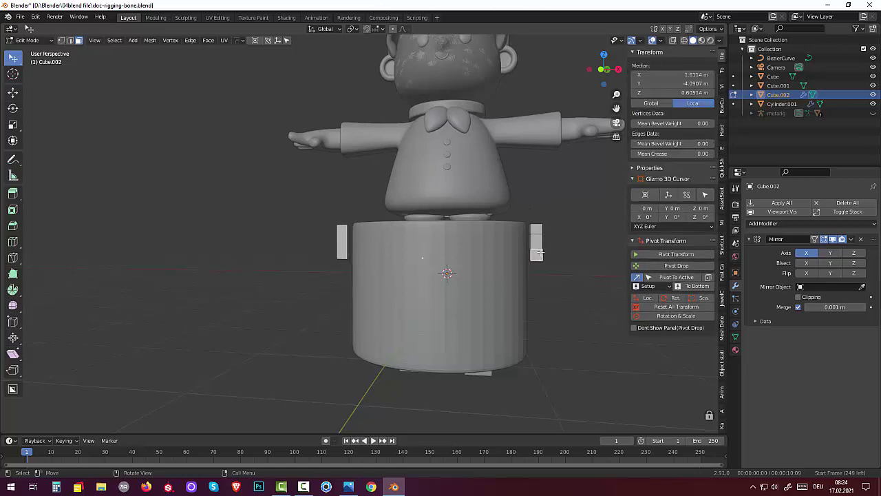
pyautogui.press('l')
# Slide the box pair toward the bucket's centre, then raise it 0.85295 m along Z.
pyautogui.press('g')
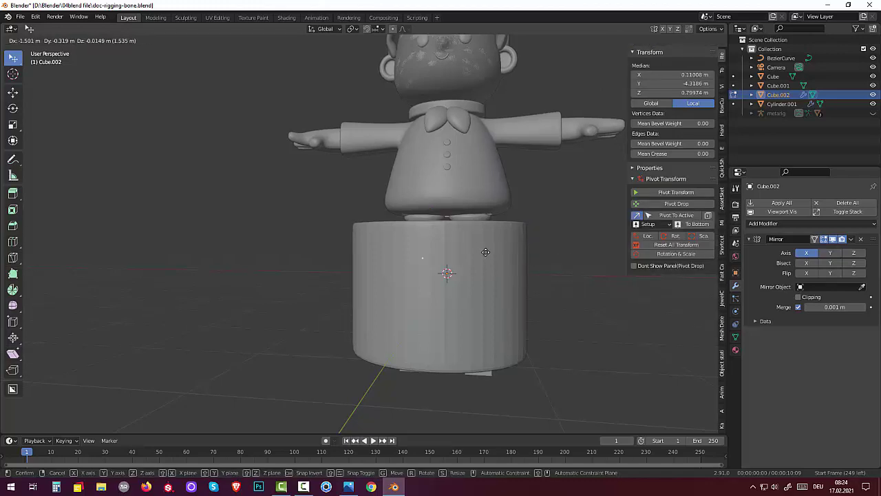
pyautogui.click(510, 253)
pyautogui.moveTo(511, 248)
pyautogui.mouseDown(button='middle')
pyautogui.moveTo(527, 314)
pyautogui.moveTo(519, 295)
pyautogui.mouseUp(button='middle')
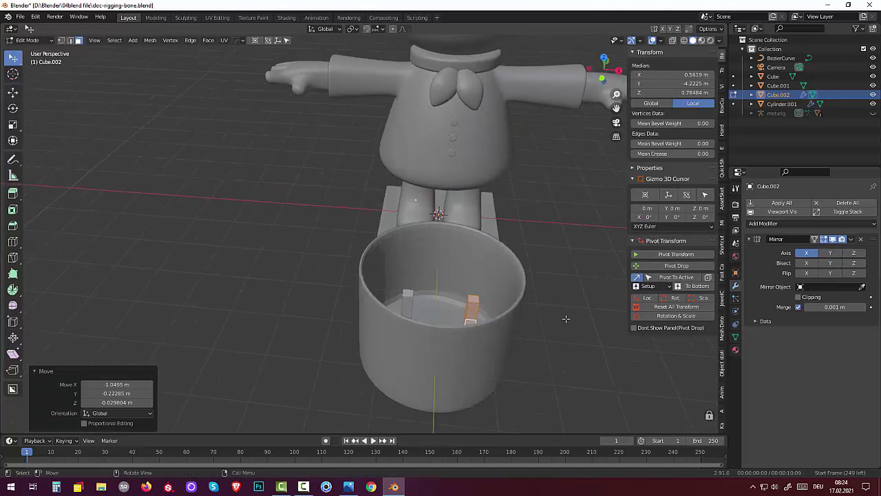
pyautogui.press('g')
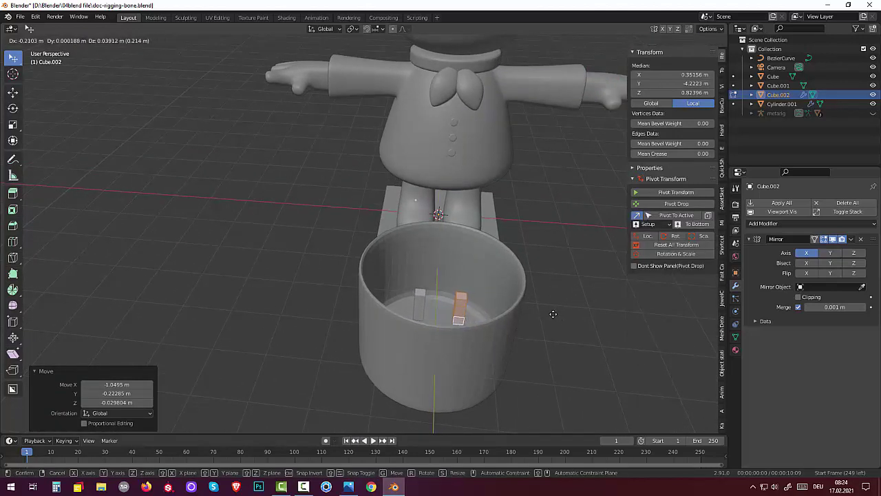
pyautogui.click(553, 314)
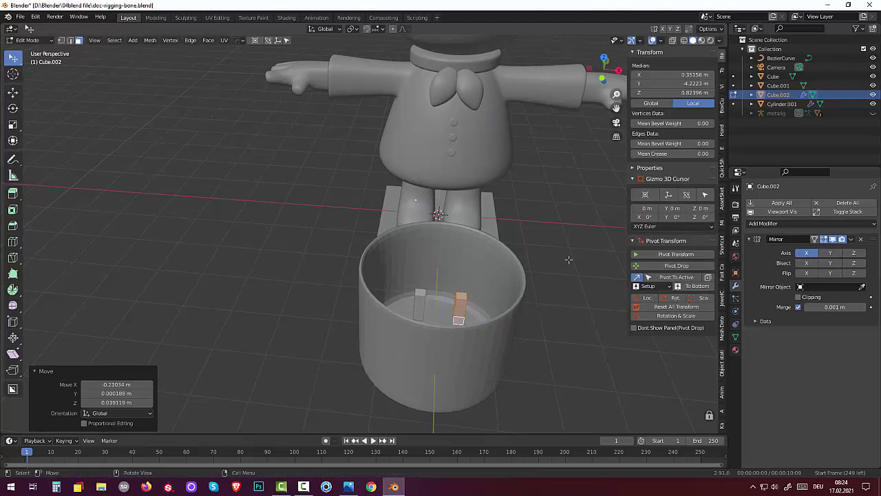
pyautogui.moveTo(568, 260); pyautogui.dragTo(564, 223, button='middle')
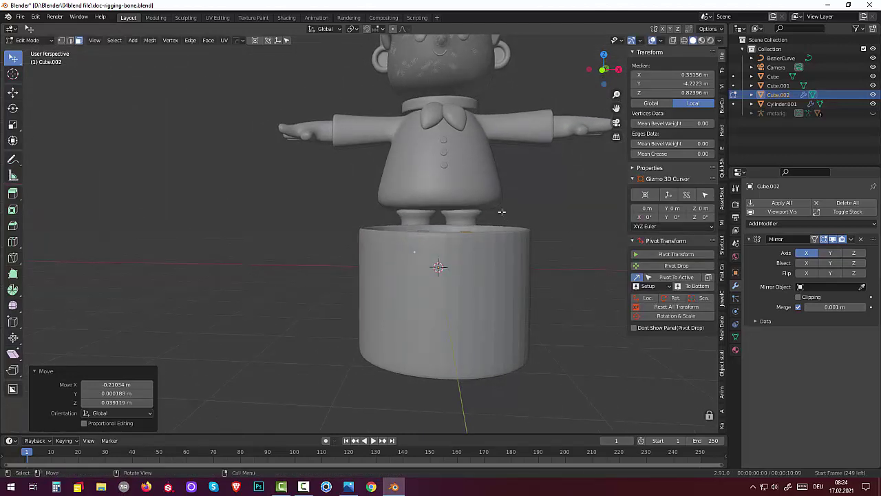
pyautogui.press('g')
pyautogui.press('z')
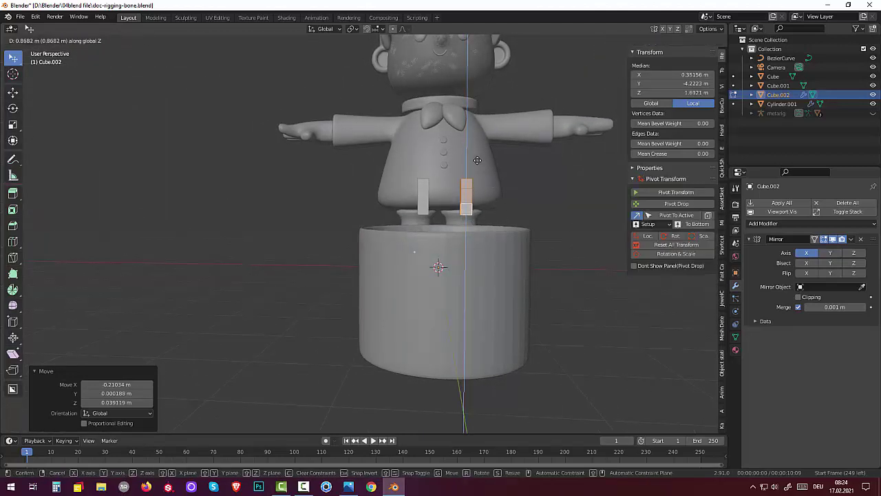
pyautogui.click(477, 160)
pyautogui.moveTo(477, 159); pyautogui.dragTo(490, 202, button='middle')
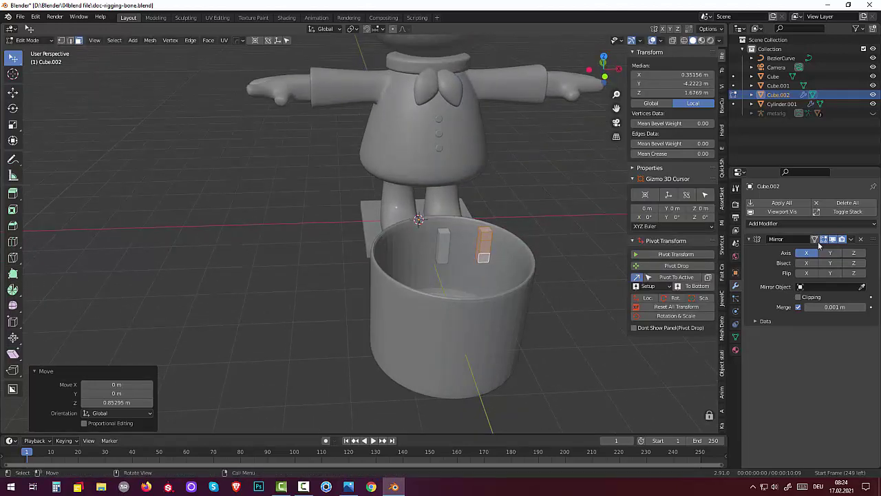
pyautogui.click(851, 239)
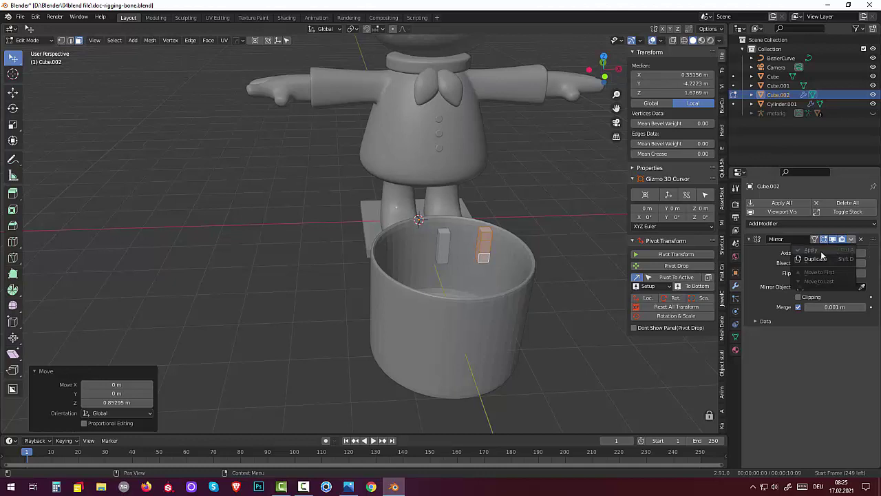
# Return to Object Mode and apply the Mirror modifier.
pyautogui.click(27, 42)
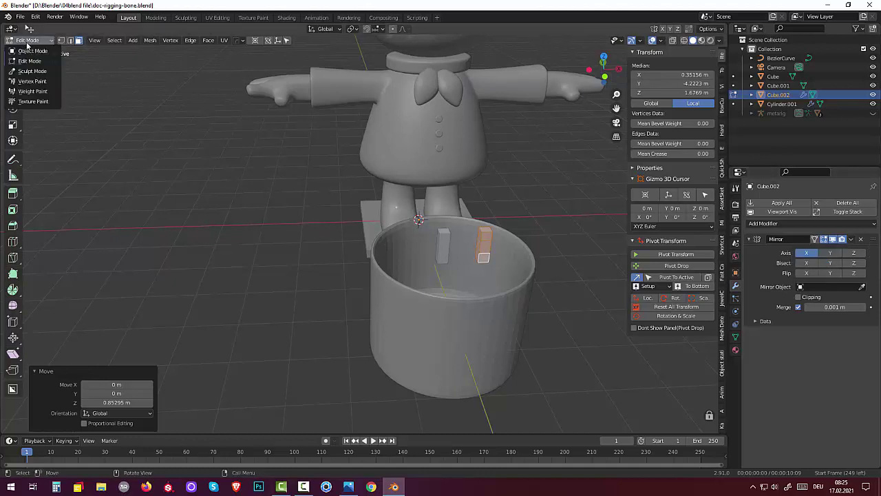
pyautogui.click(29, 51)
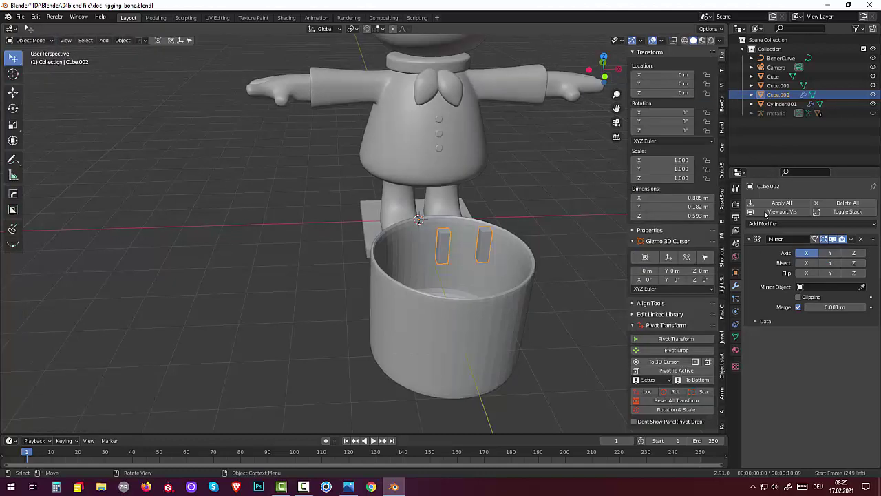
pyautogui.click(851, 239)
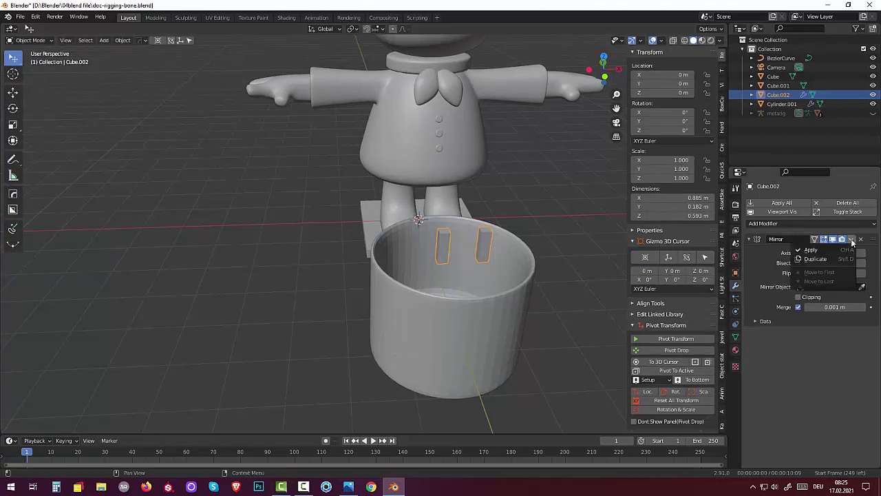
pyautogui.click(809, 250)
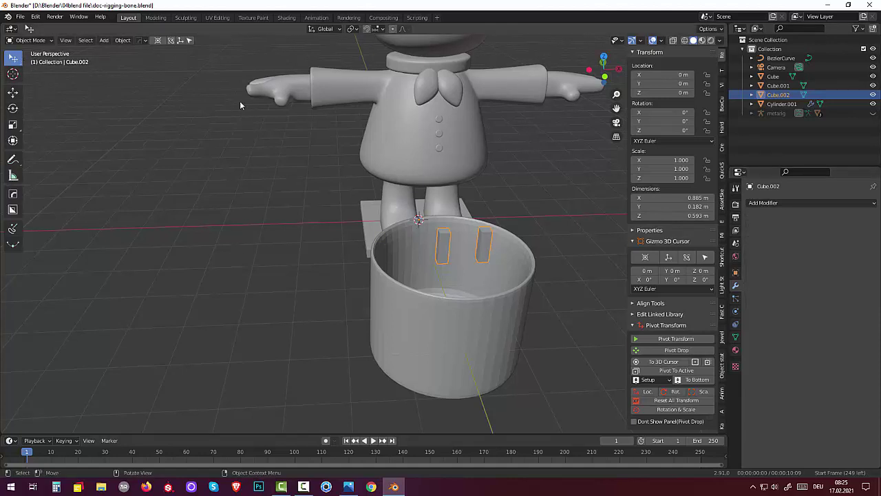
# Re-enter Edit Mode on the applied handle pair and clear the selection.
pyautogui.press('Tab')
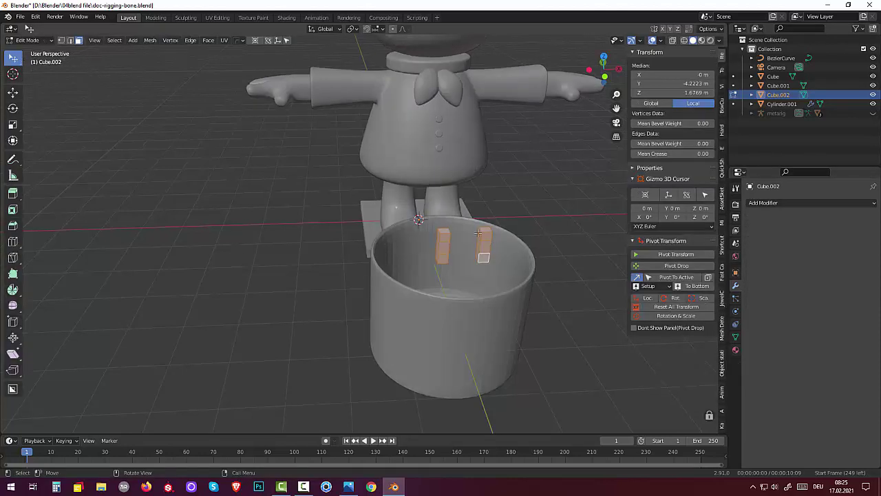
pyautogui.hotkey('alt', 'a')
pyautogui.moveTo(490, 245); pyautogui.dragTo(446, 269, button='middle')
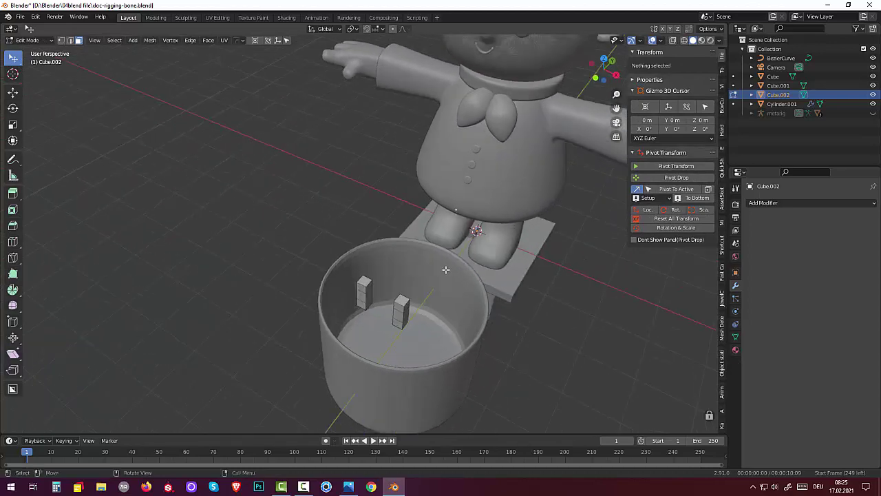
pyautogui.click(370, 289)
pyautogui.moveTo(404, 295); pyautogui.dragTo(460, 284, button='middle')
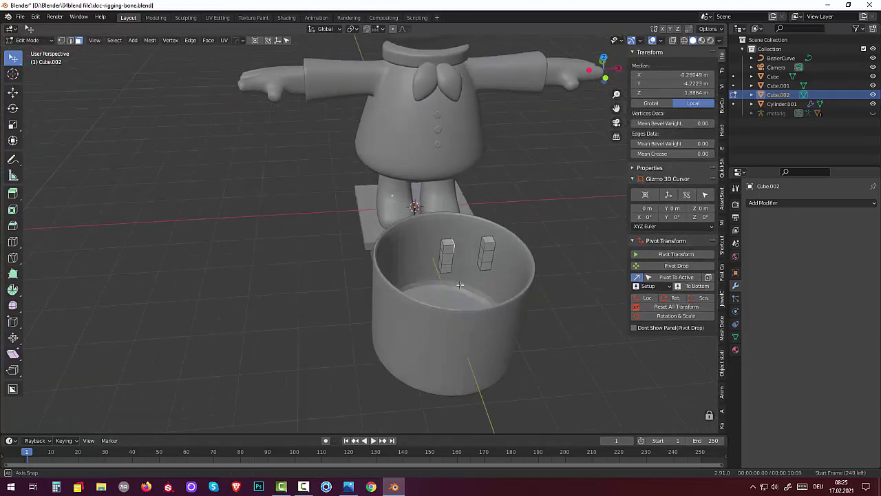
pyautogui.press('Tab')
pyautogui.moveTo(475, 255); pyautogui.dragTo(488, 232, button='middle')
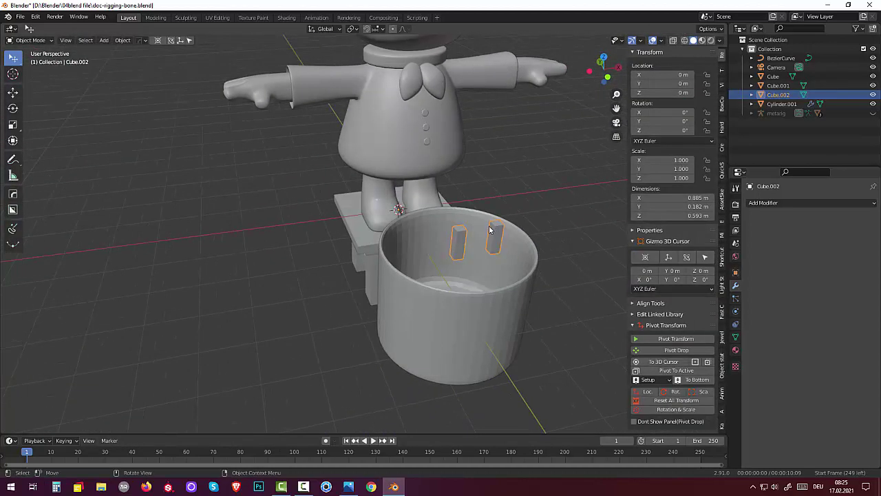
pyautogui.press('Tab')
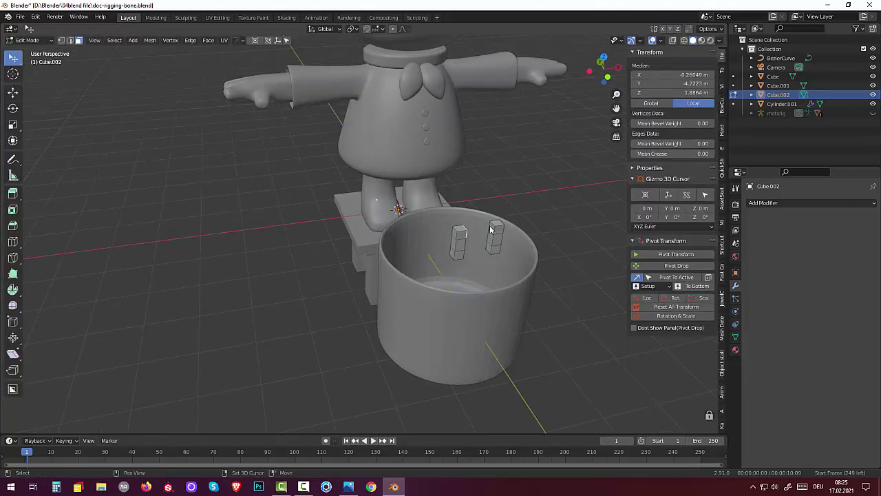
pyautogui.moveTo(505, 244); pyautogui.dragTo(355, 178, button='middle')
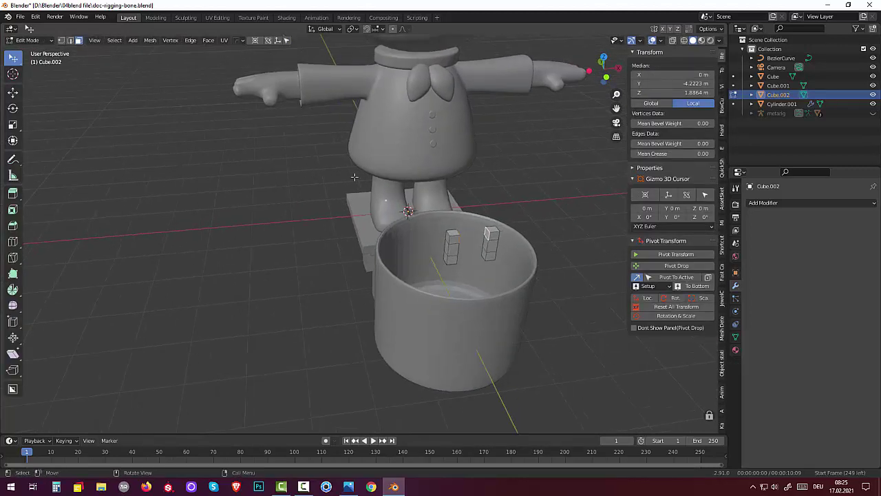
# Bridge the two column-top edge loops into one arch, deselect, and leave Edit Mode.
pyautogui.click(190, 39)
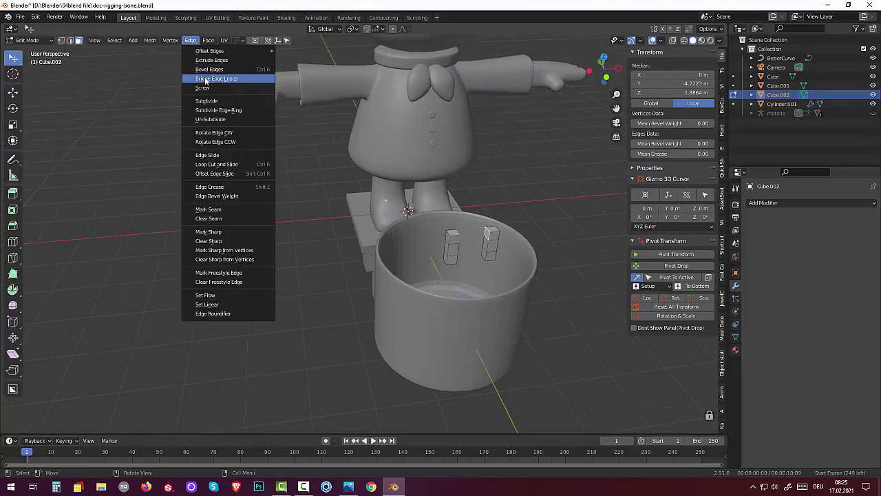
pyautogui.click(207, 69)
pyautogui.moveTo(401, 152)
pyautogui.mouseDown(button='middle')
pyautogui.moveTo(379, 145)
pyautogui.moveTo(377, 121)
pyautogui.mouseUp(button='middle')
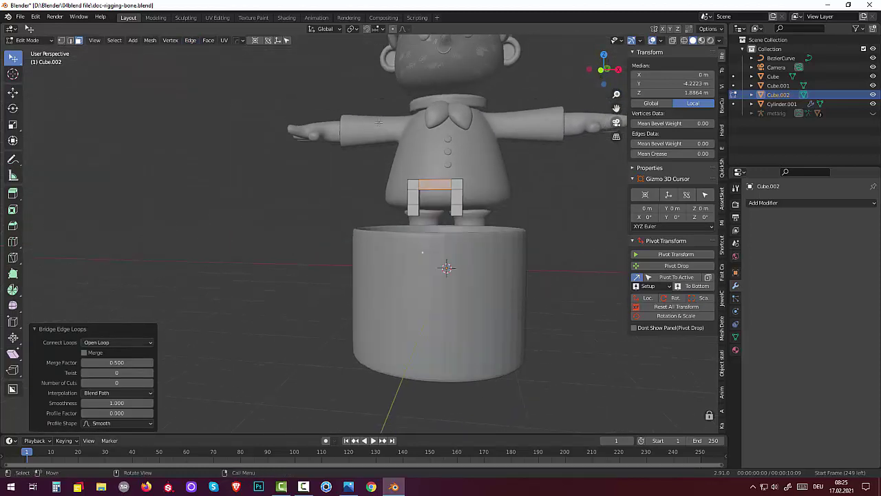
pyautogui.moveTo(448, 168); pyautogui.dragTo(383, 224, button='middle')
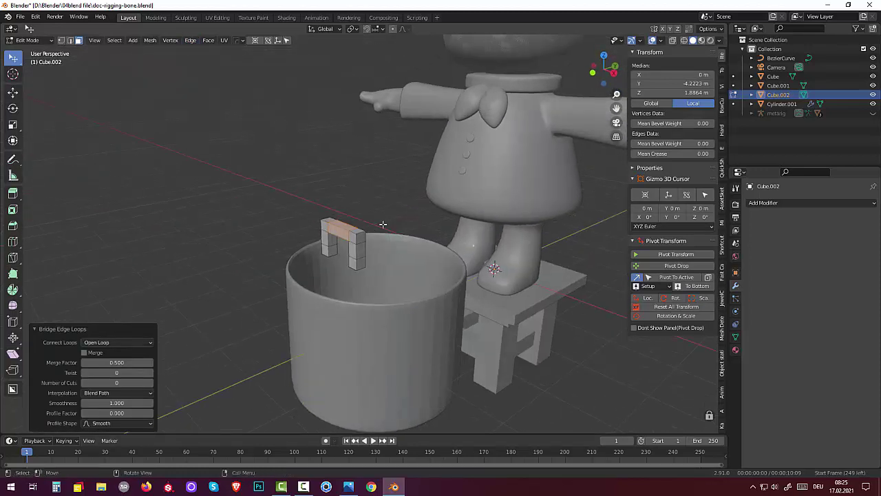
pyautogui.click(225, 159)
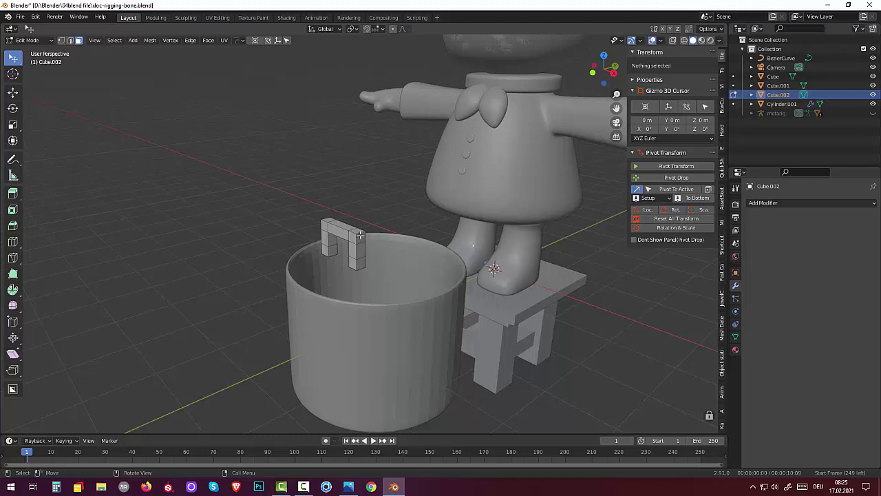
pyautogui.press('Tab')
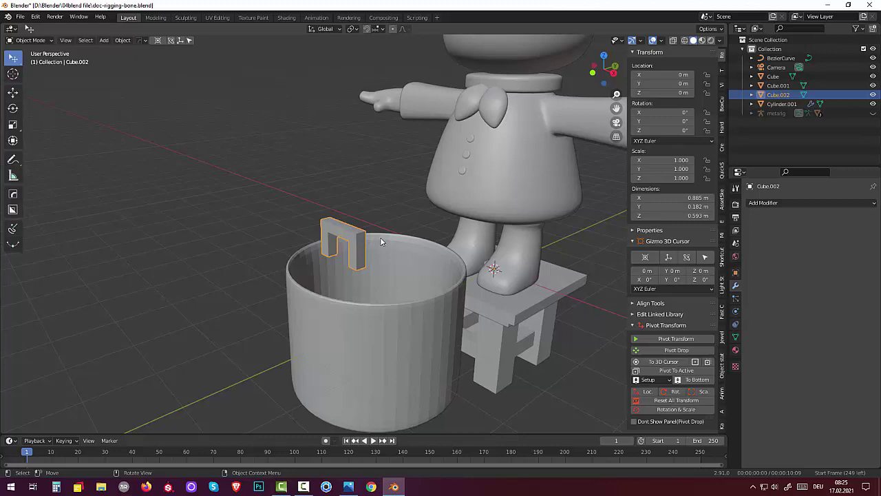
# Move the handle along Y to −1.4744 m in front of the bucket.
pyautogui.press('g')
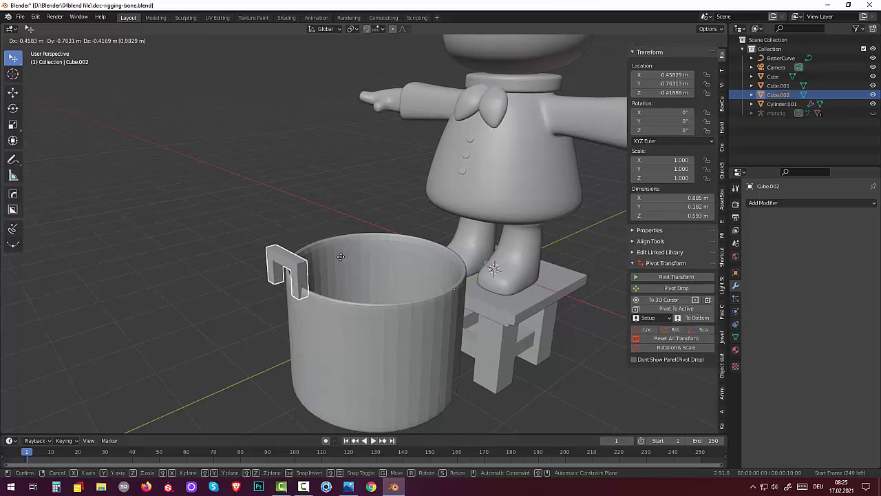
pyautogui.press('y')
pyautogui.click(373, 242)
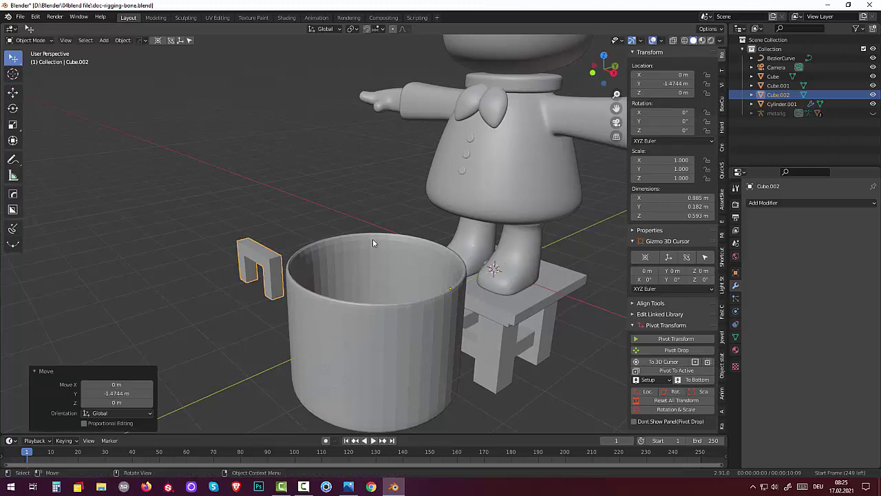
pyautogui.moveTo(372, 242)
pyautogui.mouseDown(button='middle')
pyautogui.moveTo(407, 207)
pyautogui.moveTo(398, 239)
pyautogui.mouseUp(button='middle')
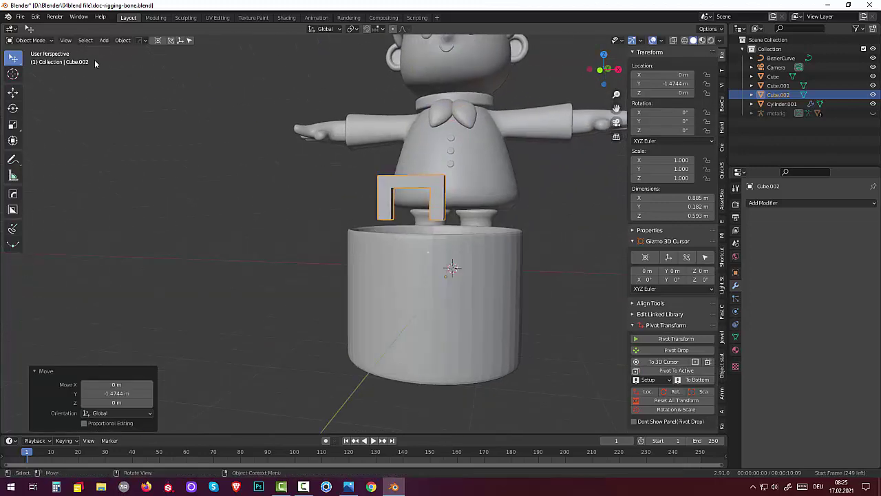
# In Edit Mode, extrude the handle's leg-end faces down 0.081934 m.
pyautogui.click(32, 41)
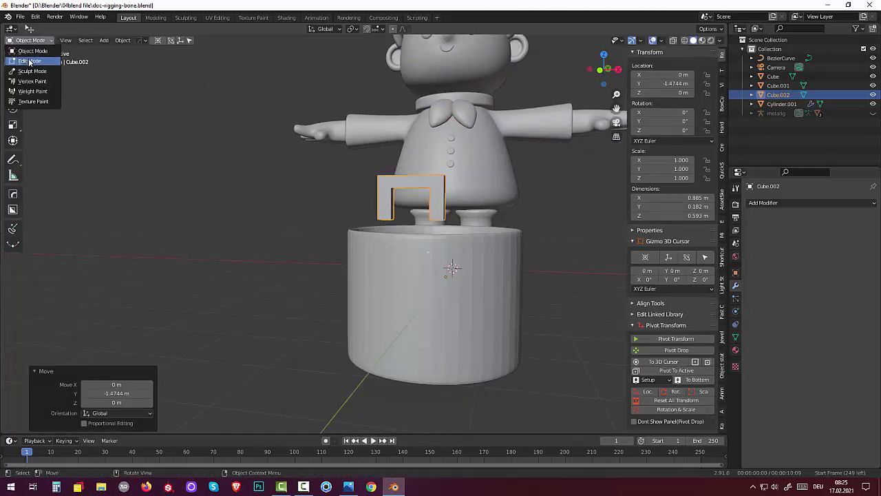
pyautogui.click(29, 62)
pyautogui.moveTo(285, 112)
pyautogui.mouseDown(button='middle')
pyautogui.moveTo(334, 83)
pyautogui.moveTo(355, 83)
pyautogui.mouseUp(button='middle')
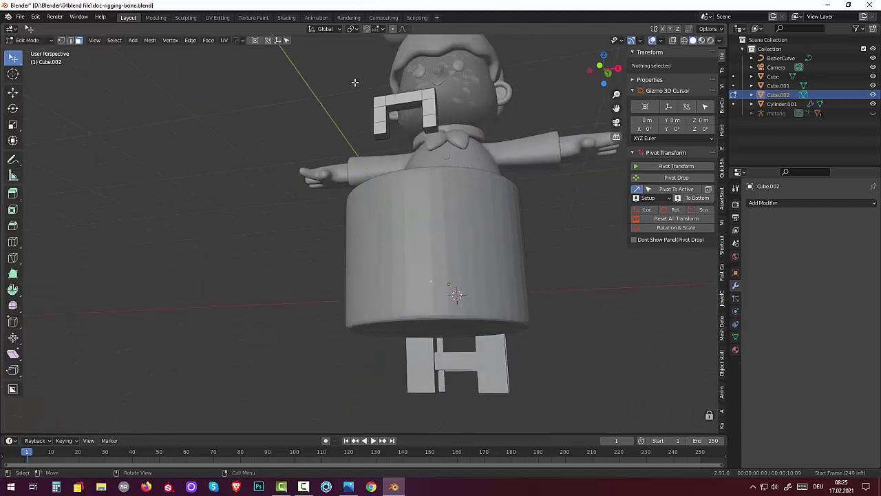
pyautogui.click(427, 128)
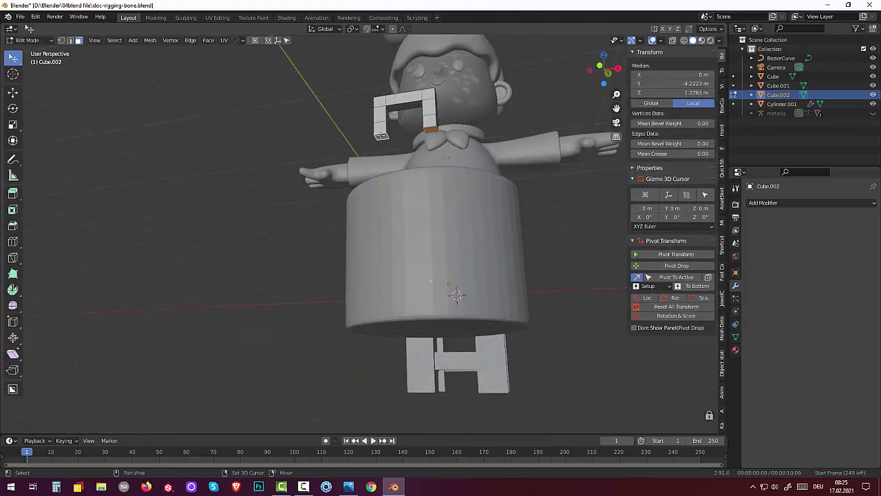
pyautogui.moveTo(399, 146); pyautogui.dragTo(415, 166, button='middle')
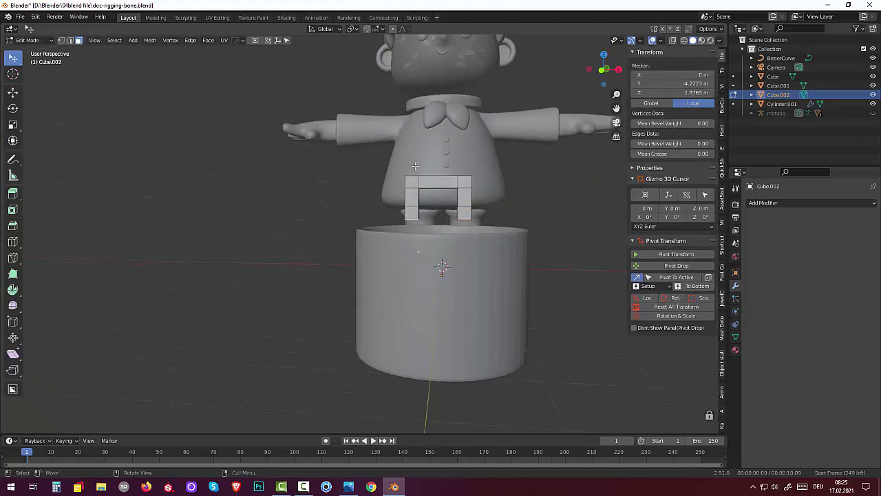
pyautogui.press('g')
pyautogui.press('z')
pyautogui.press('z')
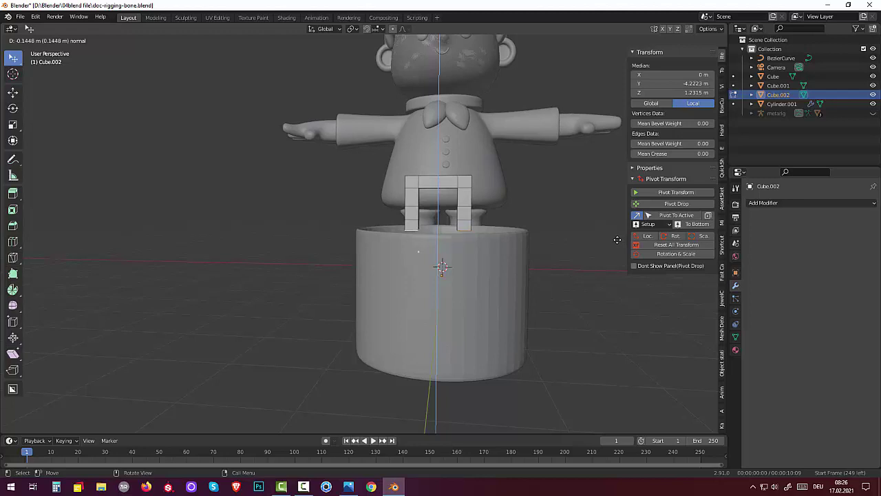
pyautogui.click(617, 238)
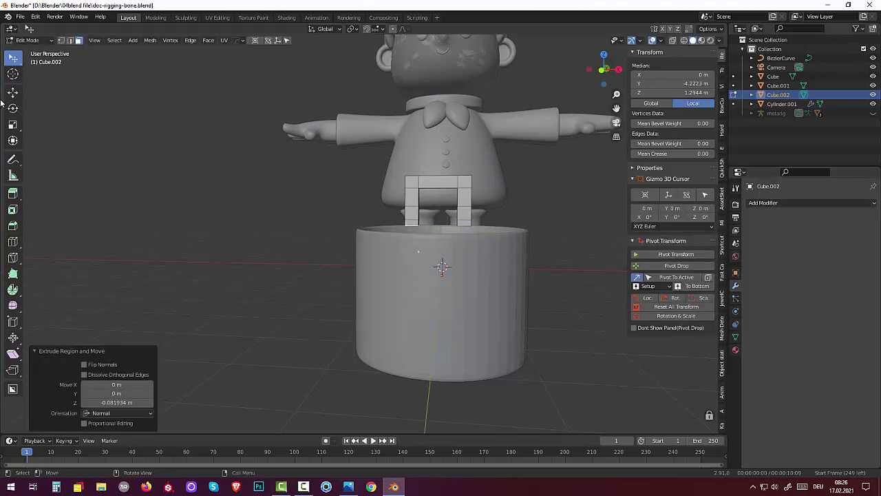
pyautogui.click(30, 39)
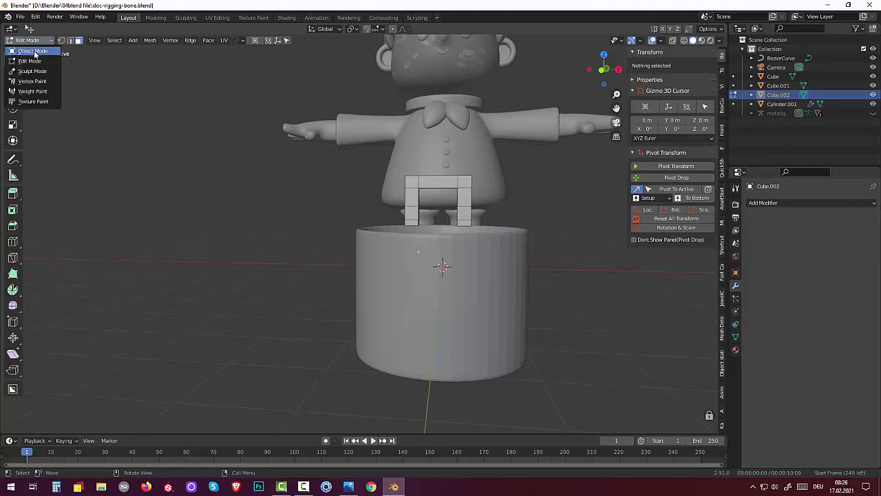
# Add a Catmull-Clark Subdivision Surface modifier (viewport 1, render 2) to the handle.
pyautogui.click(35, 54)
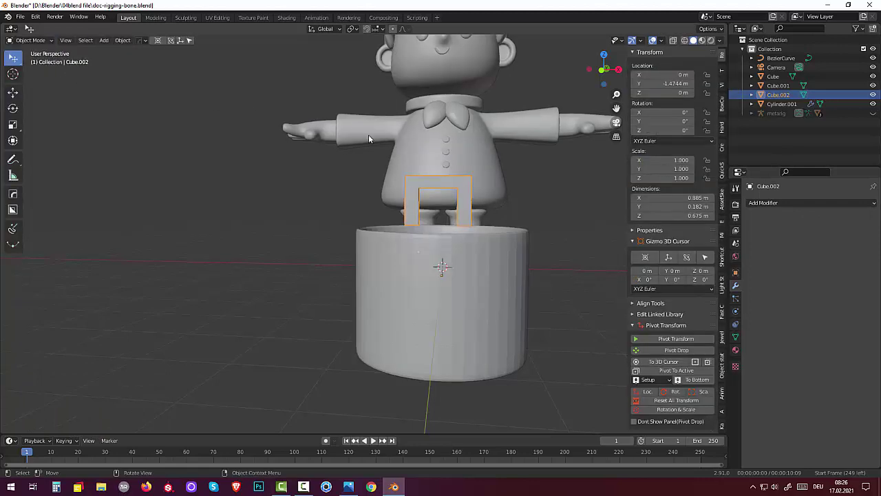
pyautogui.click(762, 204)
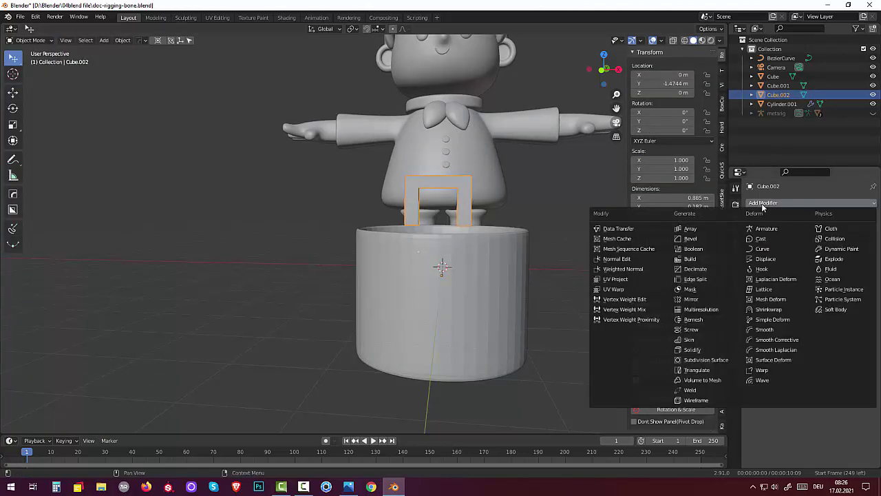
pyautogui.click(709, 360)
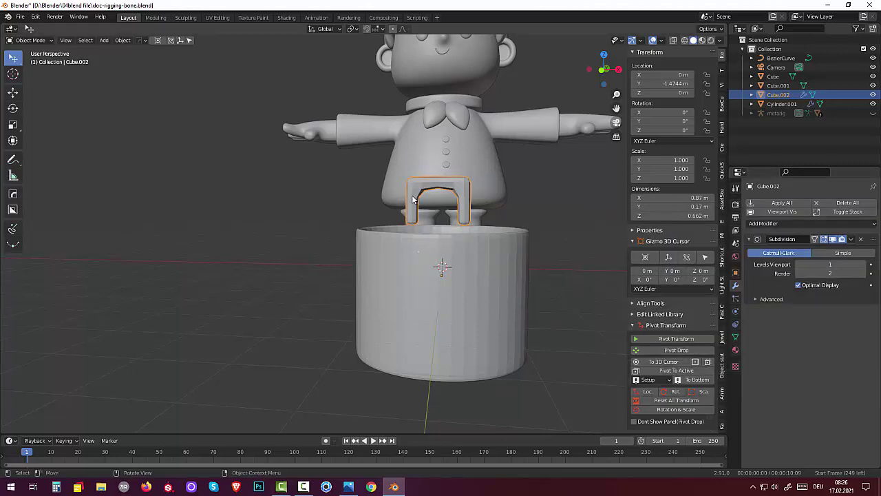
pyautogui.scroll(2, 413, 199)
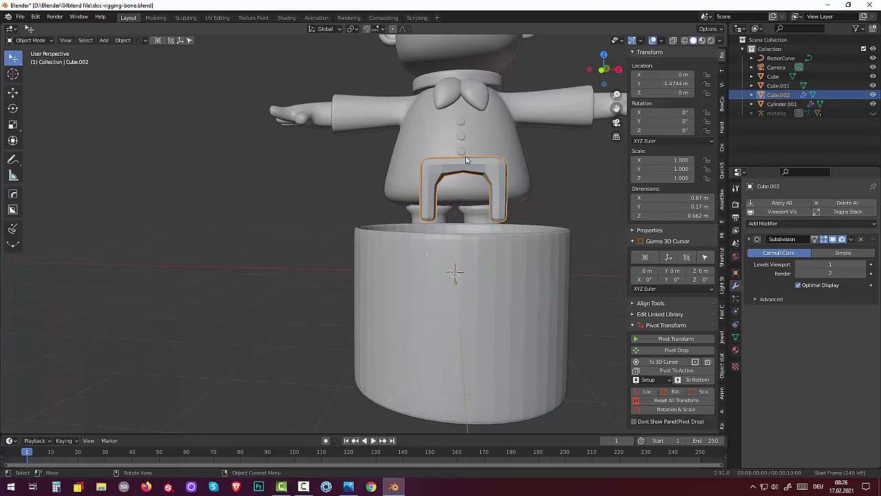
pyautogui.click(28, 40)
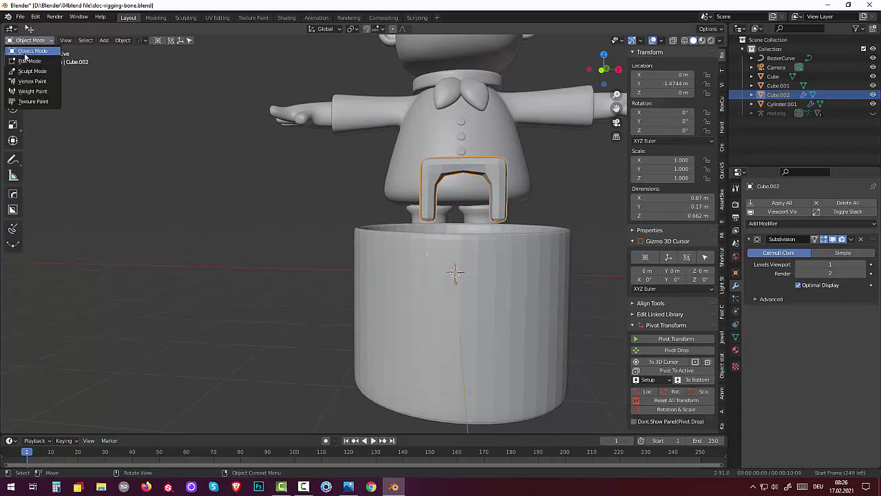
# Loop-cut the handle's top bar and slide the new loop to factor 0.927 near one end.
pyautogui.click(29, 60)
pyautogui.click(448, 168)
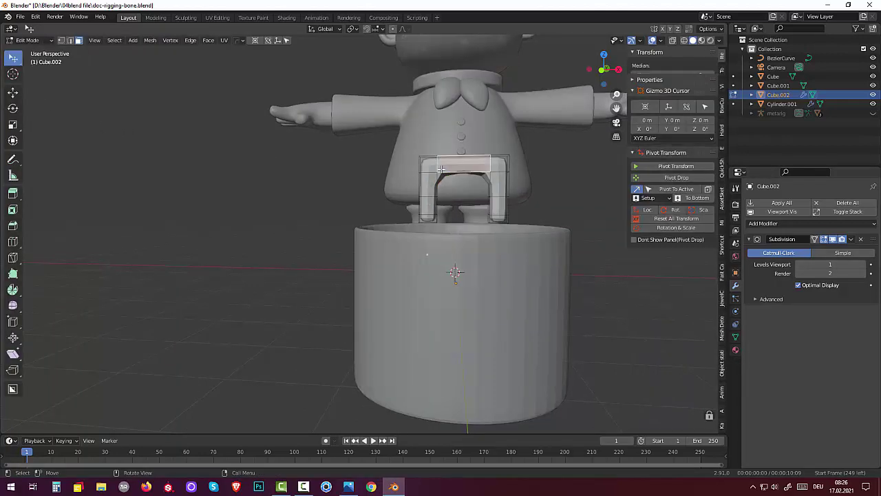
pyautogui.hotkey('ctrl', 'r')
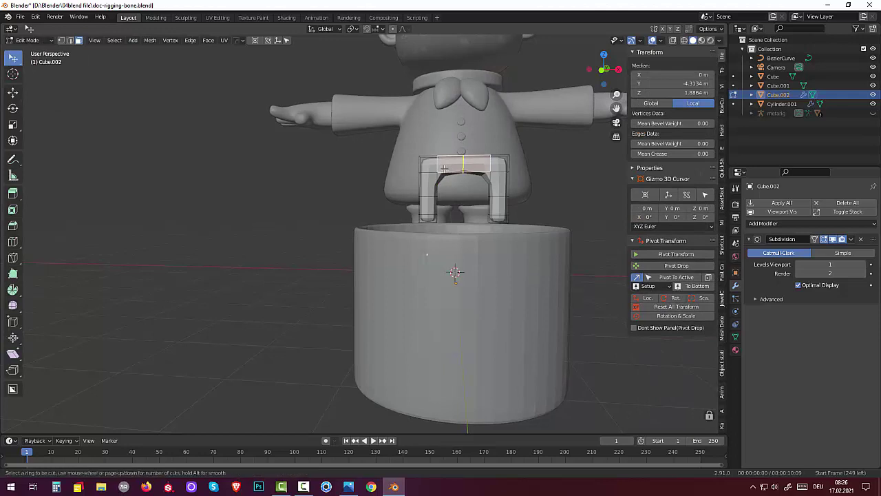
pyautogui.click(446, 168)
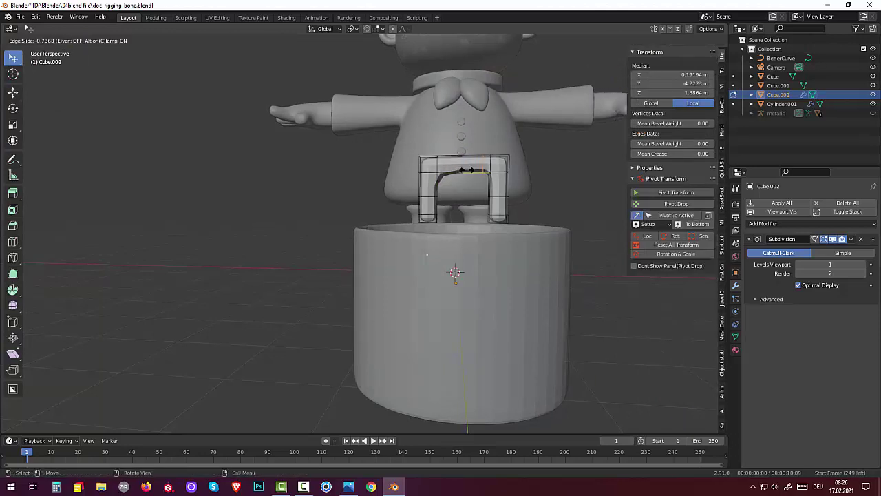
pyautogui.click(474, 170)
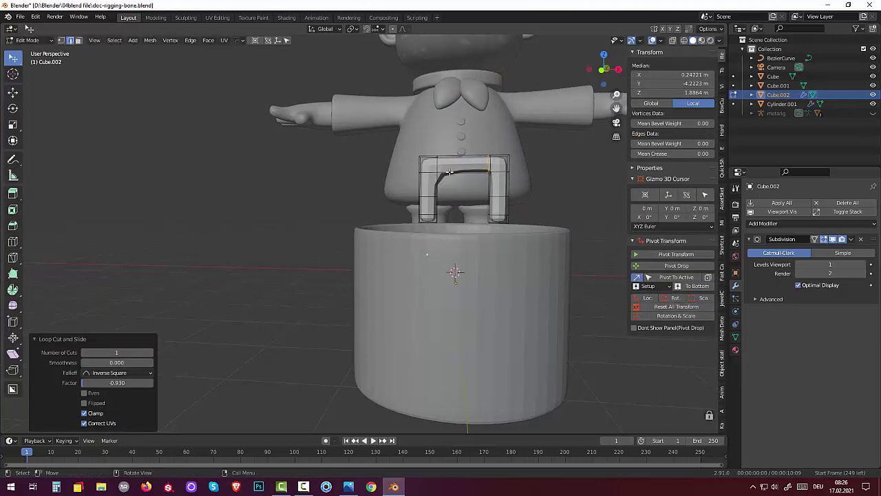
pyautogui.click(448, 169)
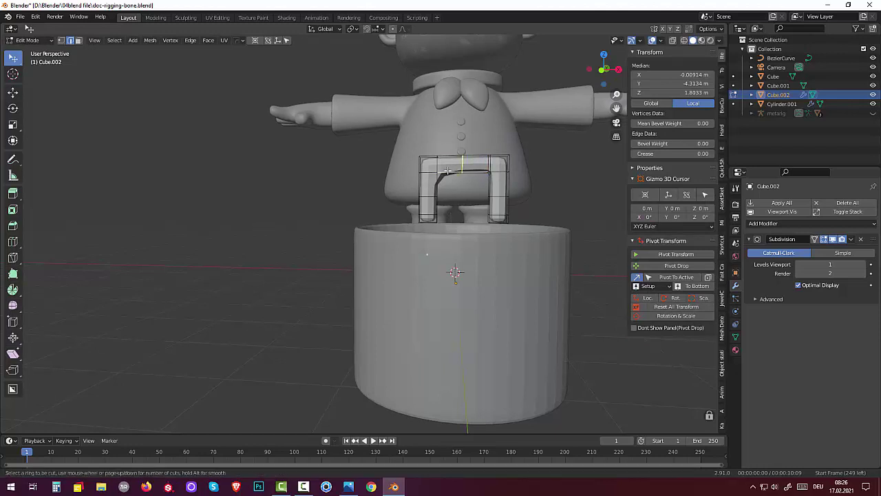
# Add a second loop near the bar's other end, then clear the selection.
pyautogui.press('g')
pyautogui.press('g')
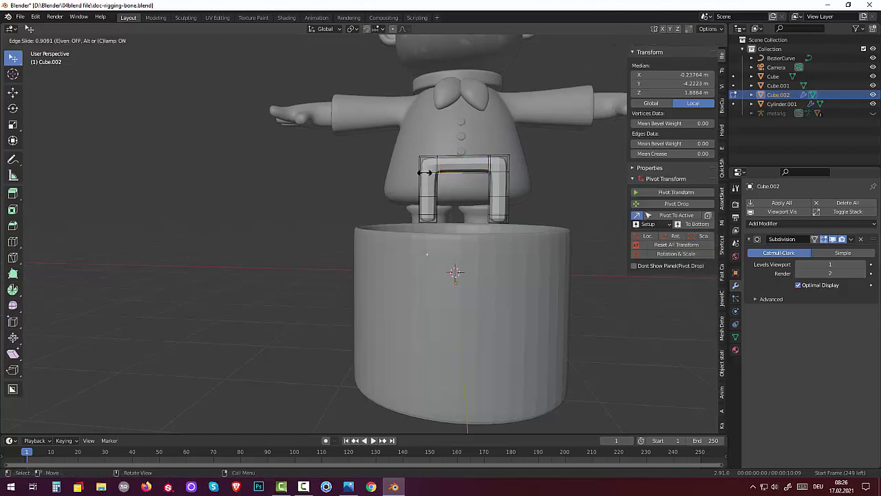
pyautogui.click(426, 172)
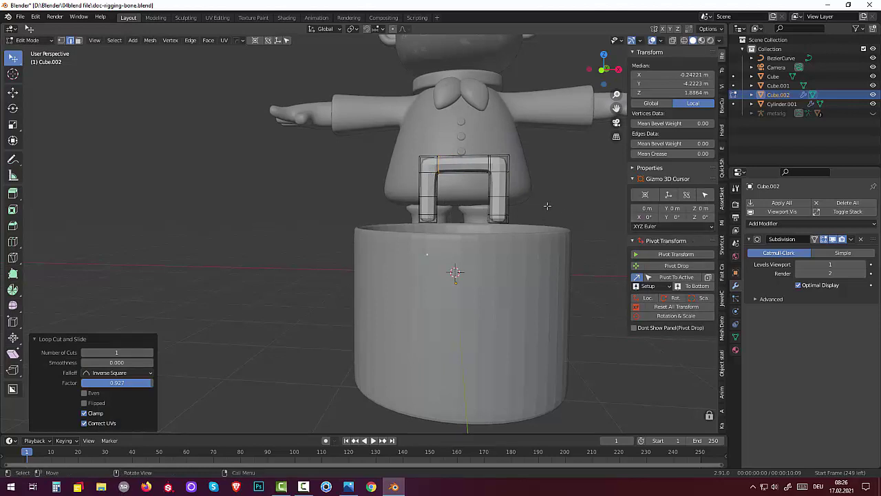
pyautogui.moveTo(544, 207)
pyautogui.mouseDown(button='middle')
pyautogui.moveTo(536, 232)
pyautogui.moveTo(535, 199)
pyautogui.moveTo(467, 216)
pyautogui.mouseUp(button='middle')
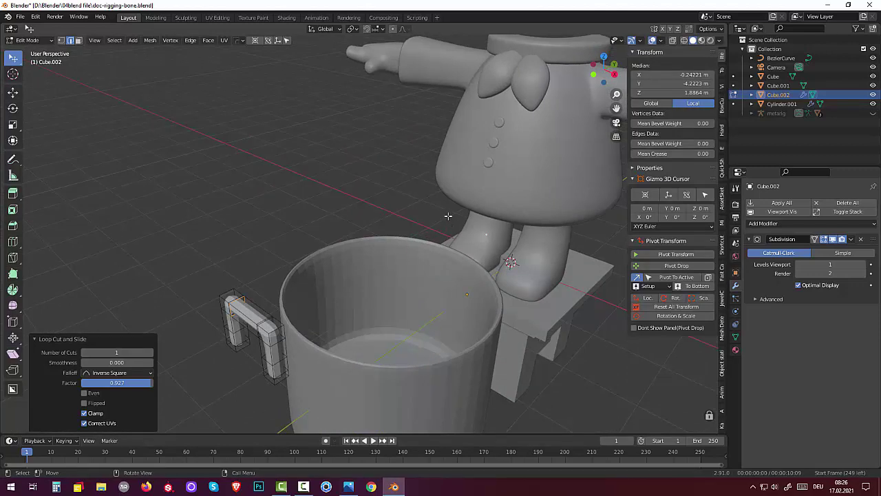
pyautogui.scroll(-3, 448, 216)
pyautogui.moveTo(448, 216); pyautogui.dragTo(489, 213, button='middle')
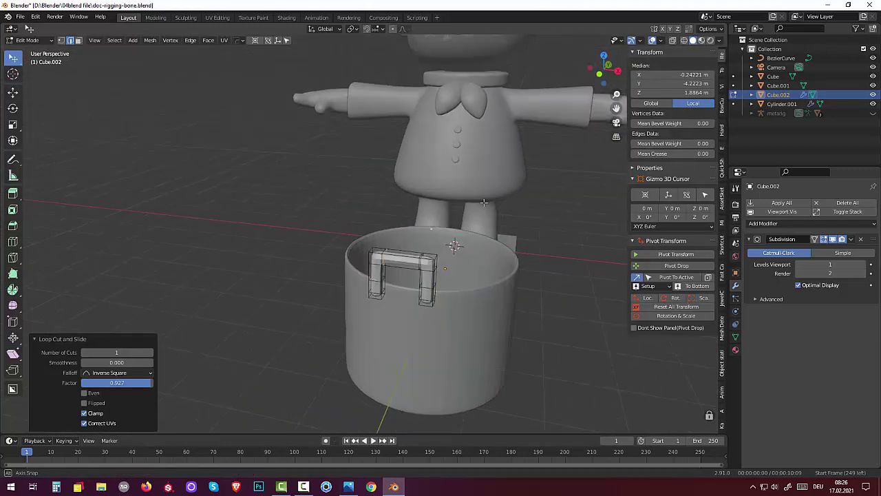
pyautogui.click(526, 257)
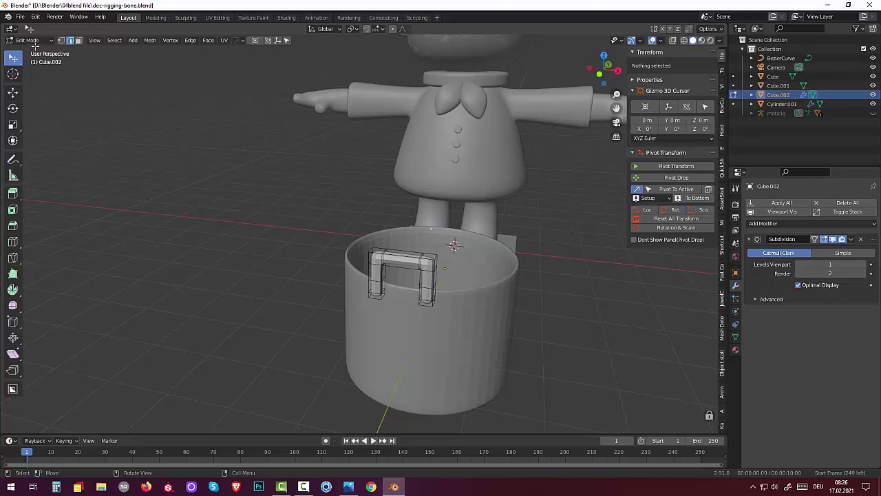
# Switch the handle into another interaction mode and back to Object Mode.
pyautogui.click(31, 41)
pyautogui.click(39, 61)
pyautogui.click(27, 40)
pyautogui.click(32, 53)
# Set Cube.002's origin to its surface centre of mass and scale it down to 0.482.
pyautogui.click(122, 41)
pyautogui.moveTo(137, 60)
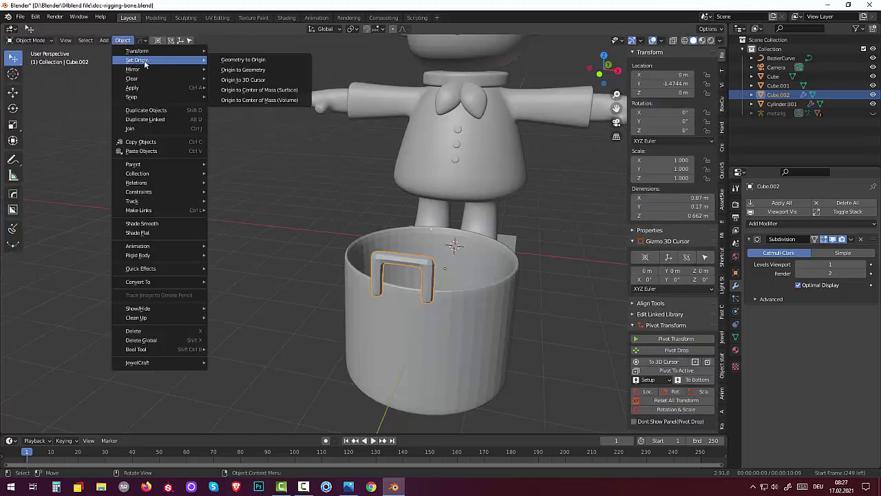
pyautogui.click(263, 80)
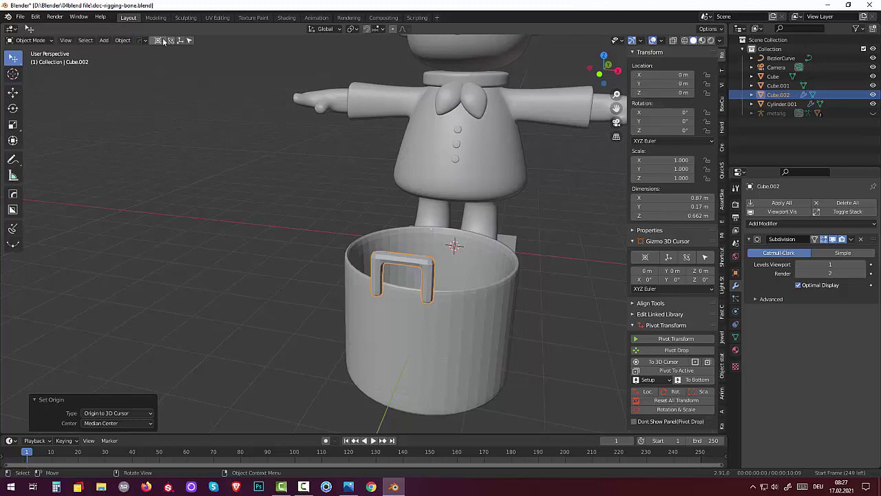
pyautogui.click(124, 41)
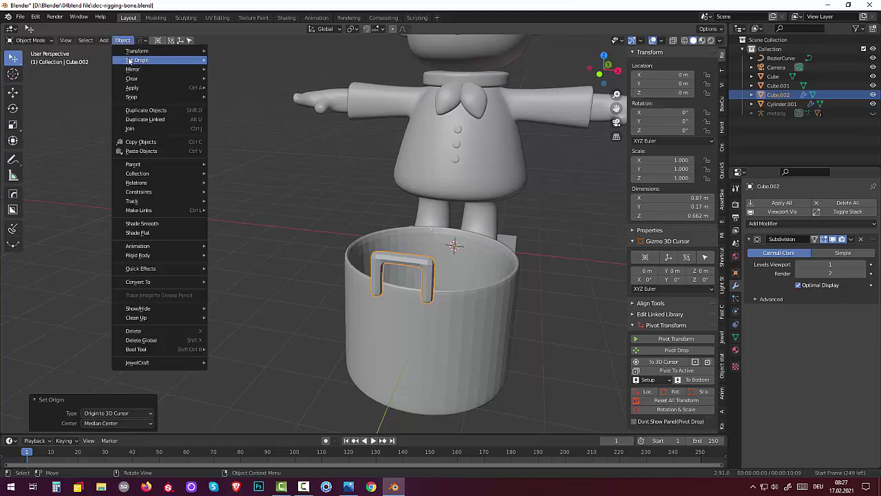
pyautogui.moveTo(138, 60)
pyautogui.click(253, 90)
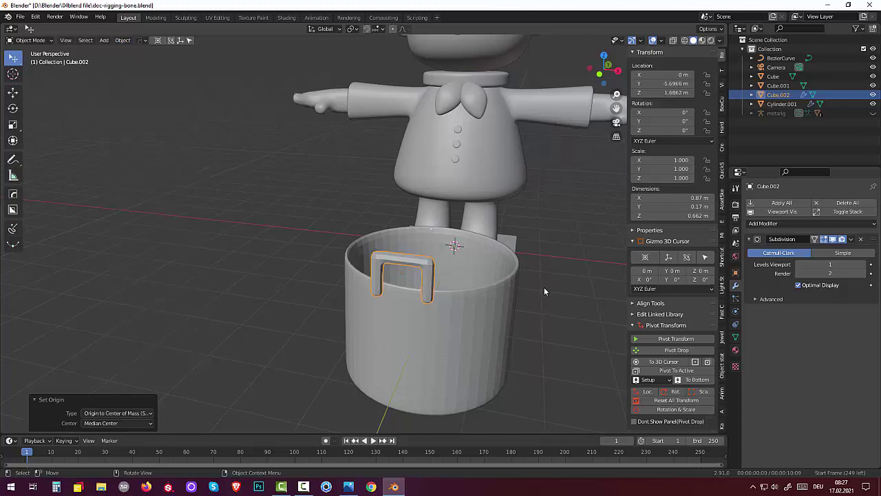
pyautogui.press('s')
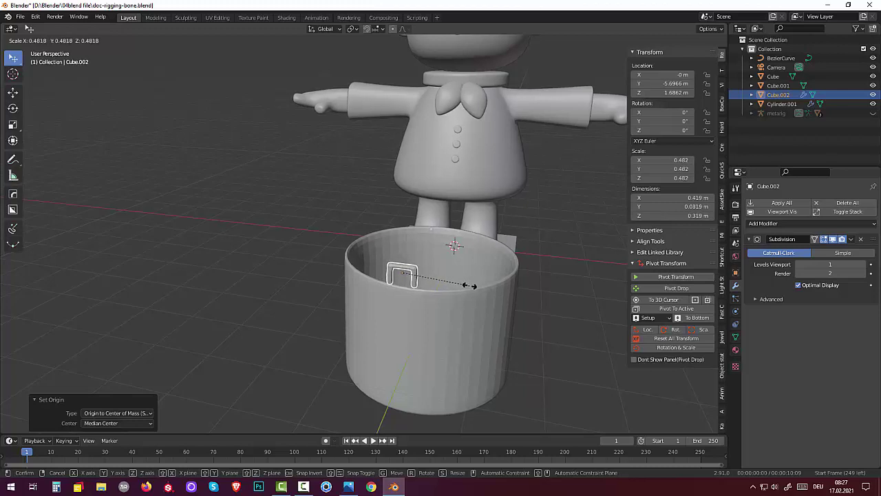
pyautogui.click(469, 285)
pyautogui.moveTo(473, 274); pyautogui.dragTo(476, 260, button='middle')
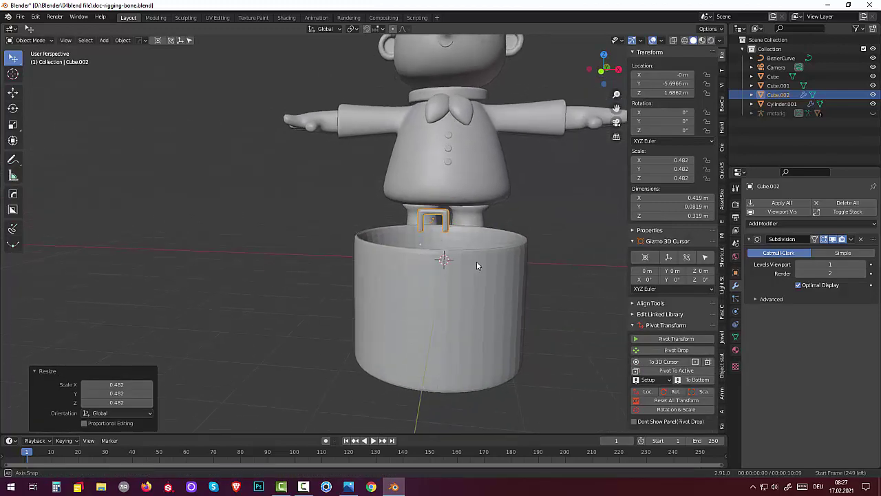
pyautogui.click(472, 251)
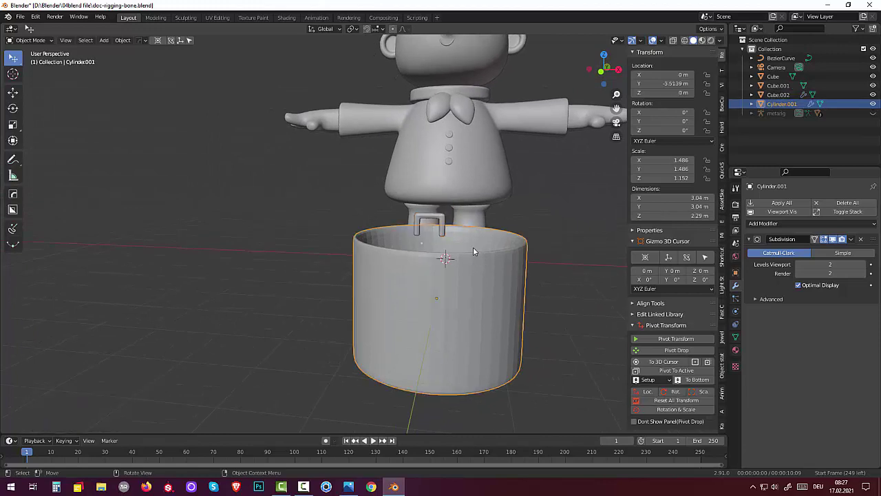
pyautogui.click(31, 39)
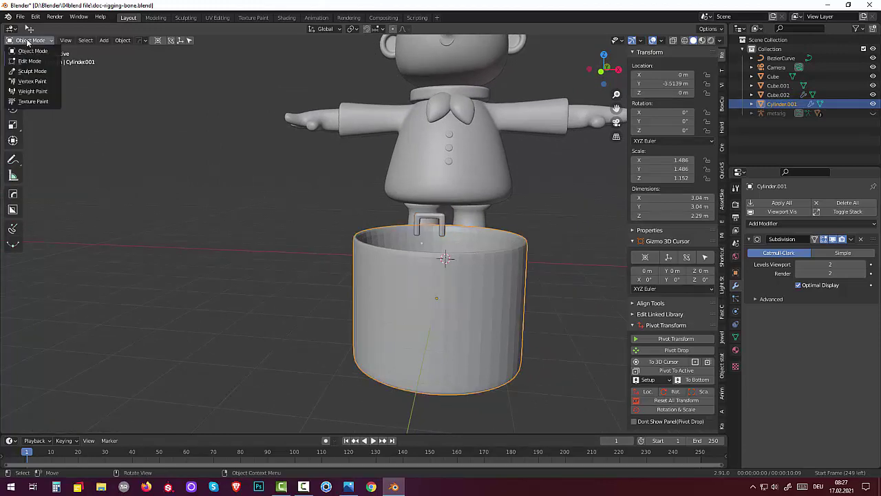
pyautogui.click(36, 61)
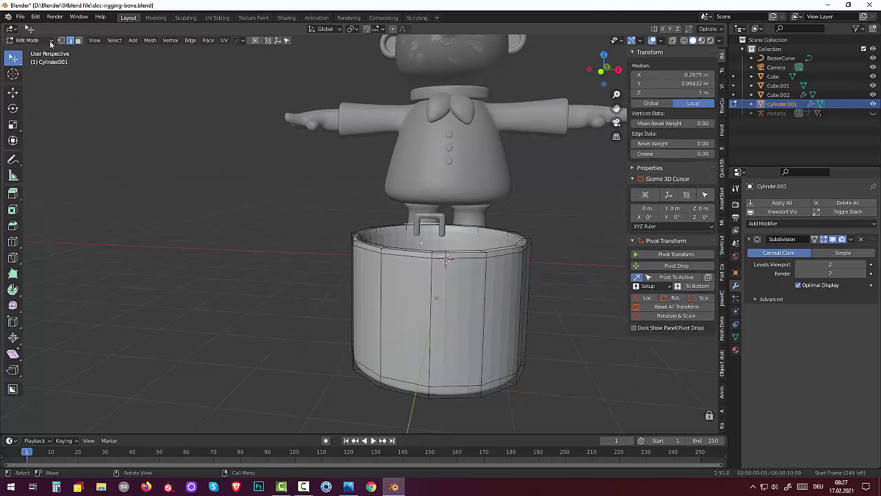
pyautogui.click(28, 39)
pyautogui.click(36, 51)
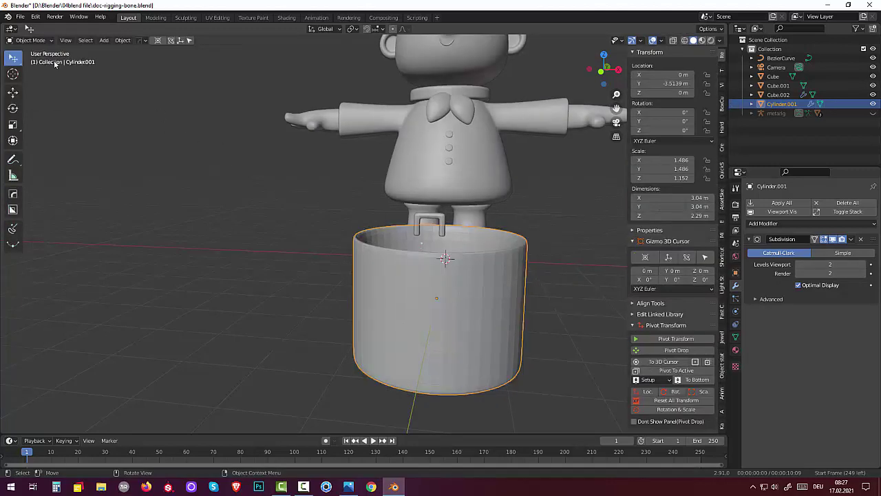
pyautogui.click(441, 226)
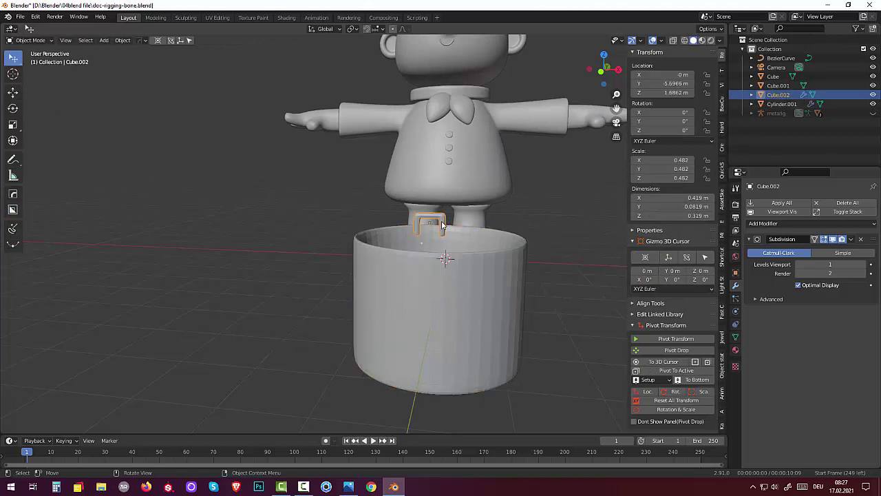
pyautogui.click(31, 40)
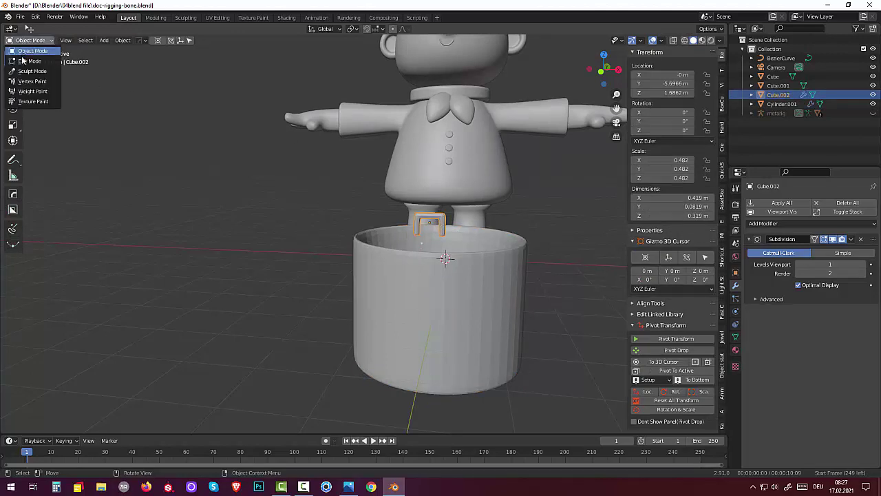
# Enter Edit Mode on the handle, zoom in, and move all its geometry slightly.
pyautogui.click(27, 50)
pyautogui.scroll(2, 286, 186)
pyautogui.scroll(2, 312, 181)
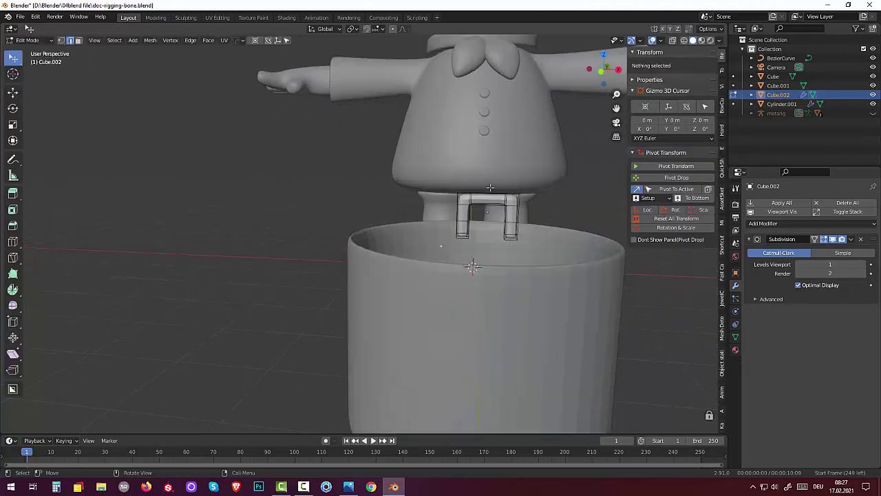
pyautogui.press('a')
pyautogui.press('g')
pyautogui.click(501, 210)
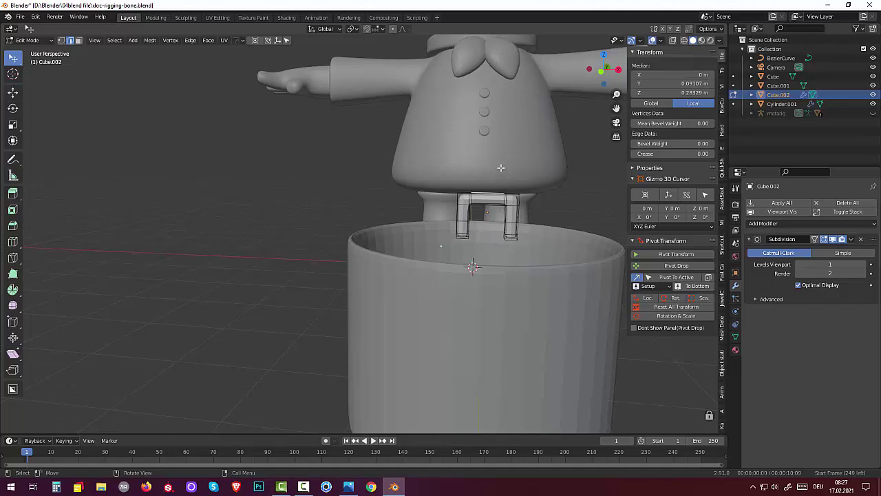
# With X-ray on, box-select the handle's right bar and move it 0.091484 m outward along X.
pyautogui.press('b')
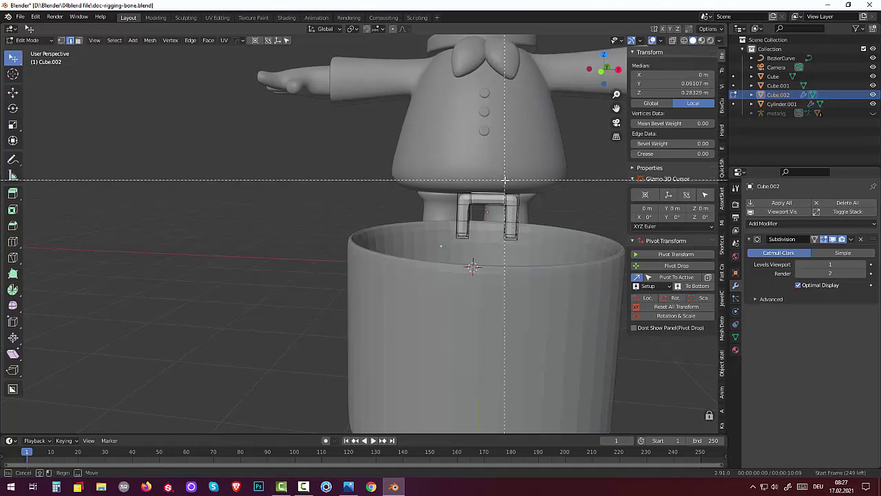
pyautogui.moveTo(504, 180); pyautogui.dragTo(540, 249)
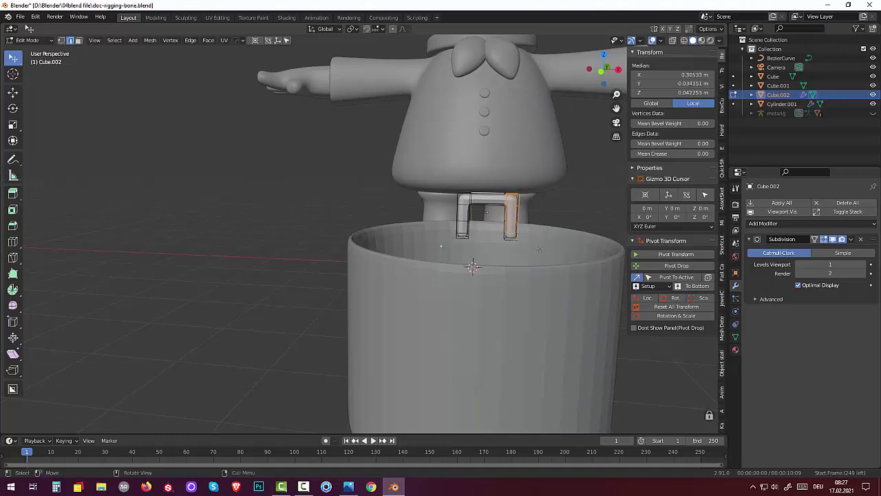
pyautogui.click(673, 40)
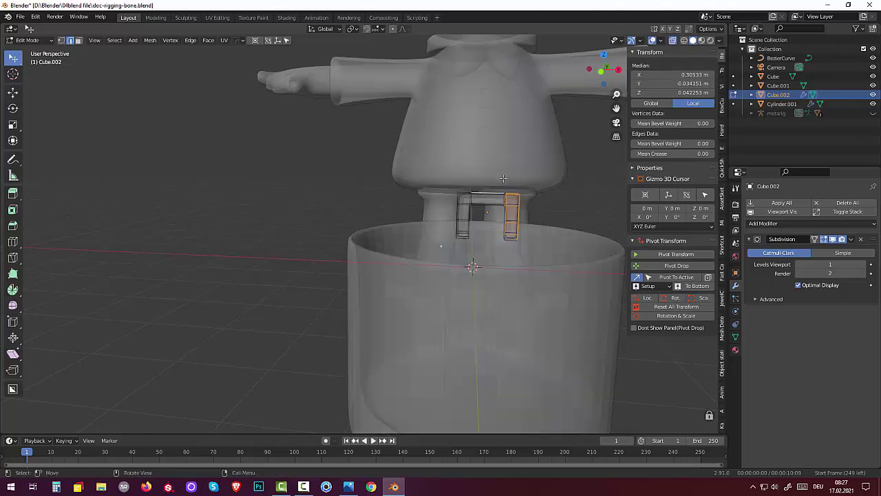
pyautogui.press('b')
pyautogui.moveTo(503, 179); pyautogui.dragTo(536, 269)
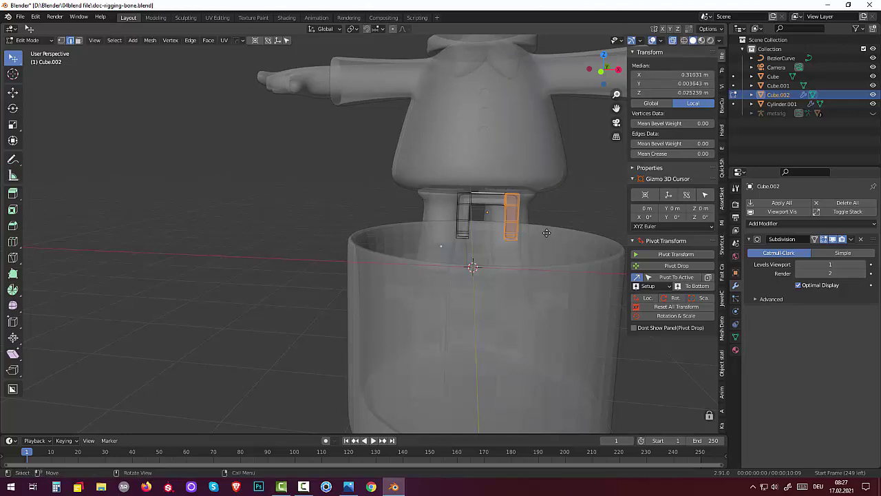
pyautogui.press('g')
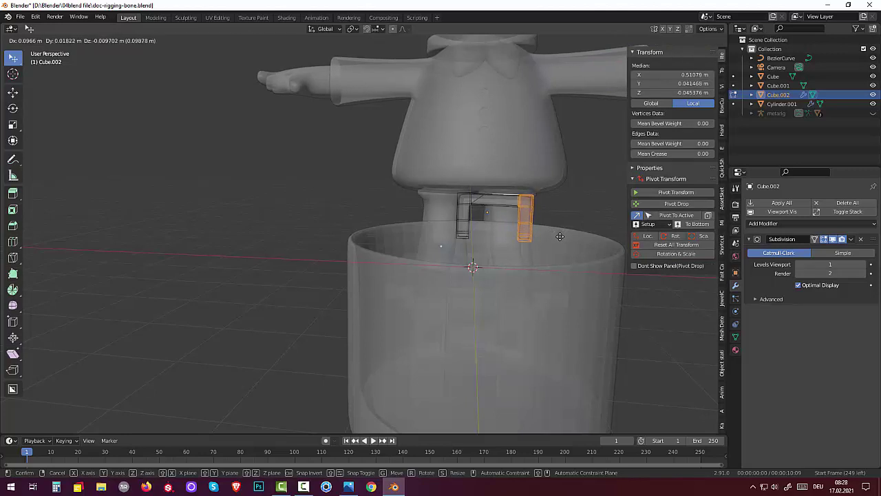
pyautogui.click(560, 236)
pyautogui.moveTo(559, 237); pyautogui.dragTo(531, 211, button='middle')
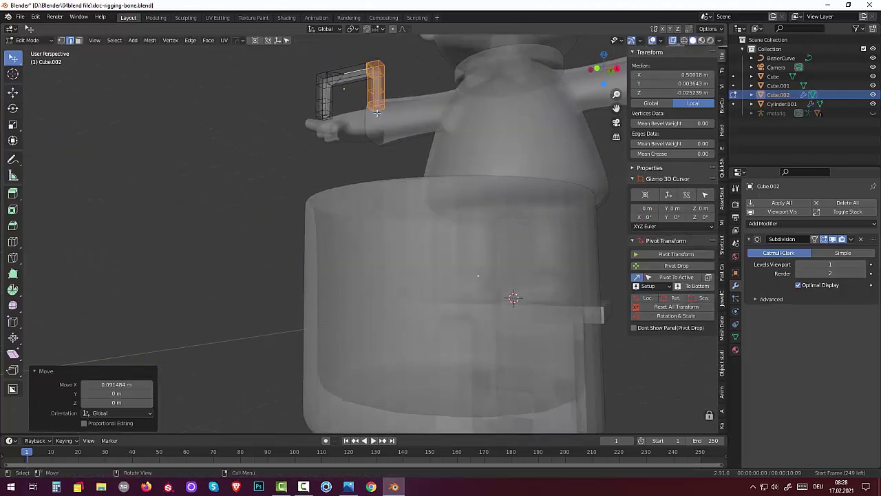
pyautogui.click(375, 108)
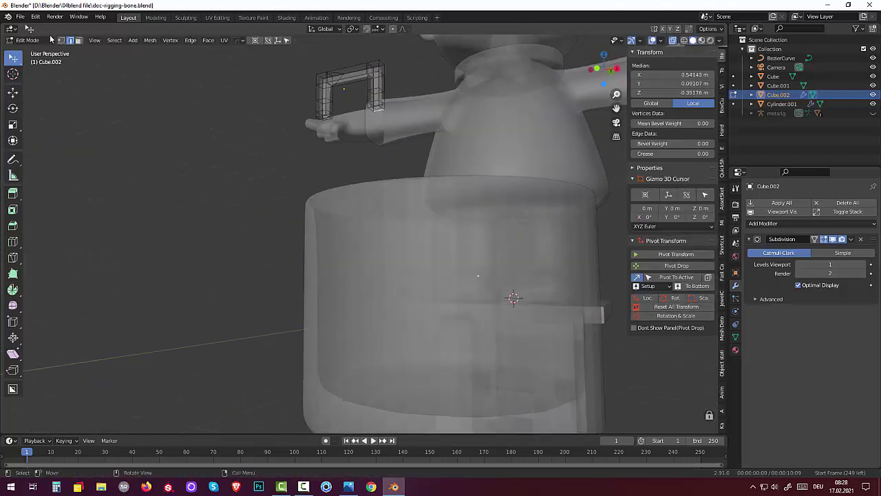
# Select both legs' bottom faces and lower them 0.063991 m along Z.
pyautogui.click(215, 104)
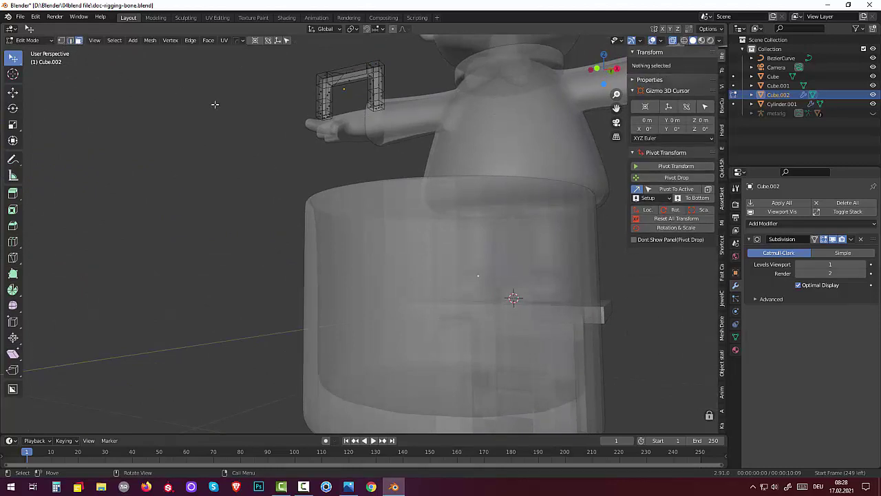
pyautogui.click(377, 106)
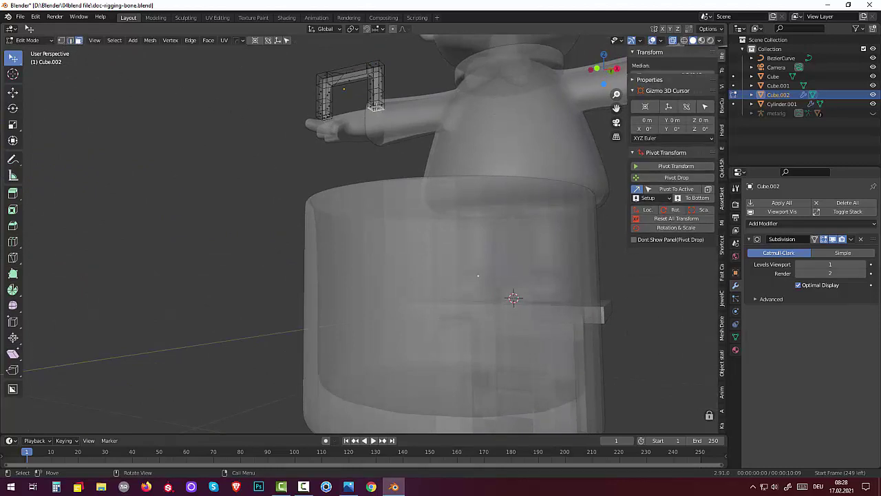
pyautogui.keyDown('shift'); pyautogui.click(324, 116); pyautogui.keyUp('shift')
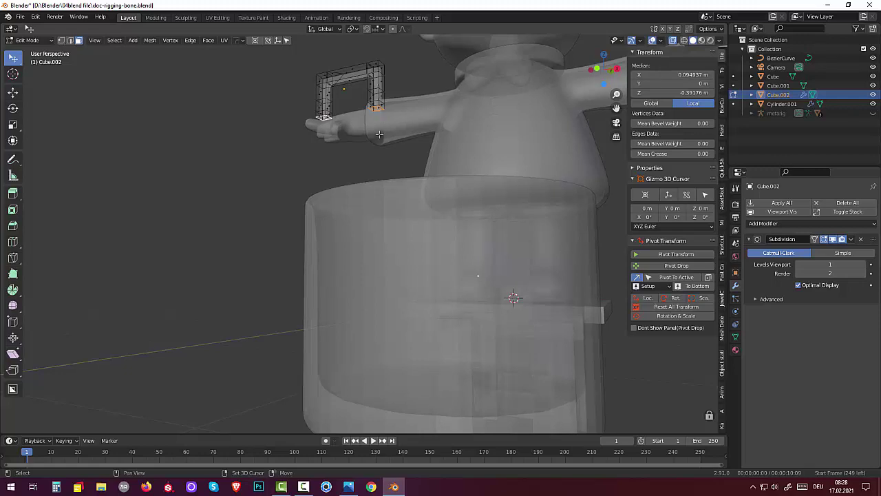
pyautogui.moveTo(378, 134); pyautogui.dragTo(477, 163, button='middle')
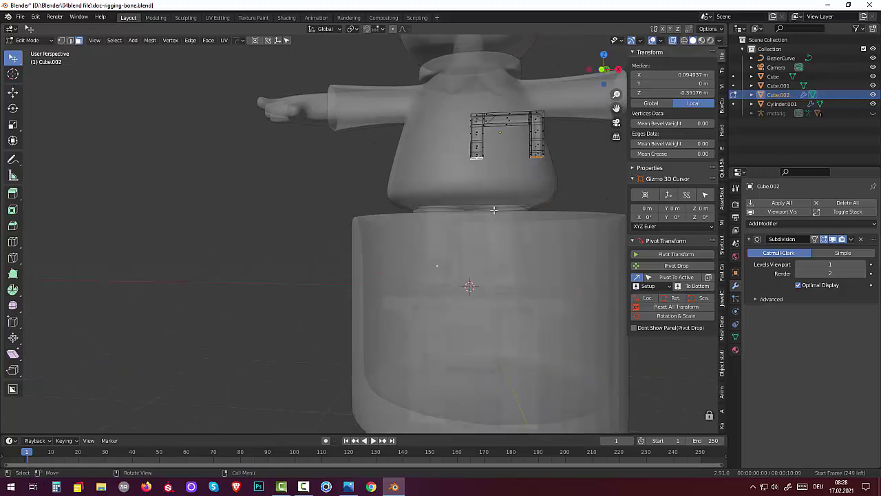
pyautogui.press('g')
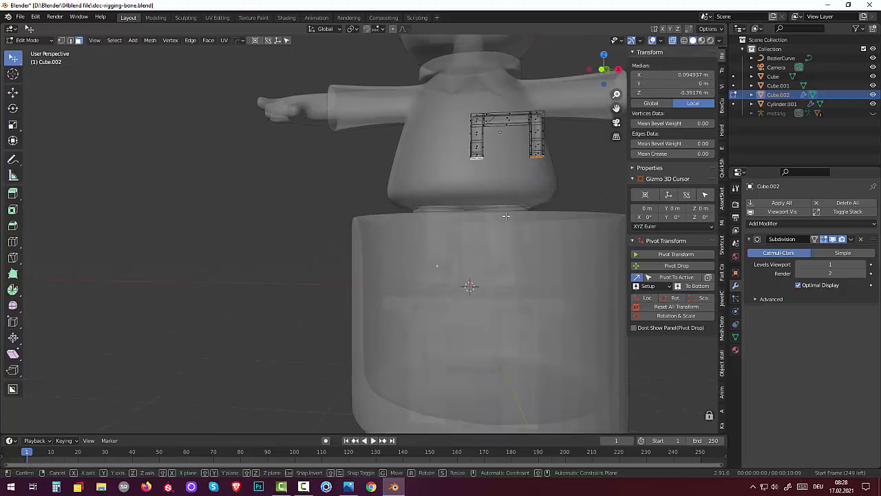
pyautogui.press('z')
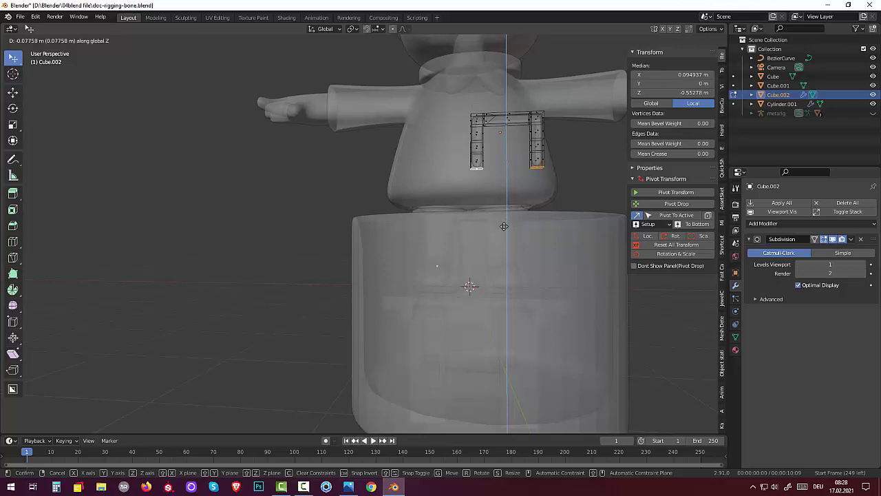
pyautogui.click(504, 225)
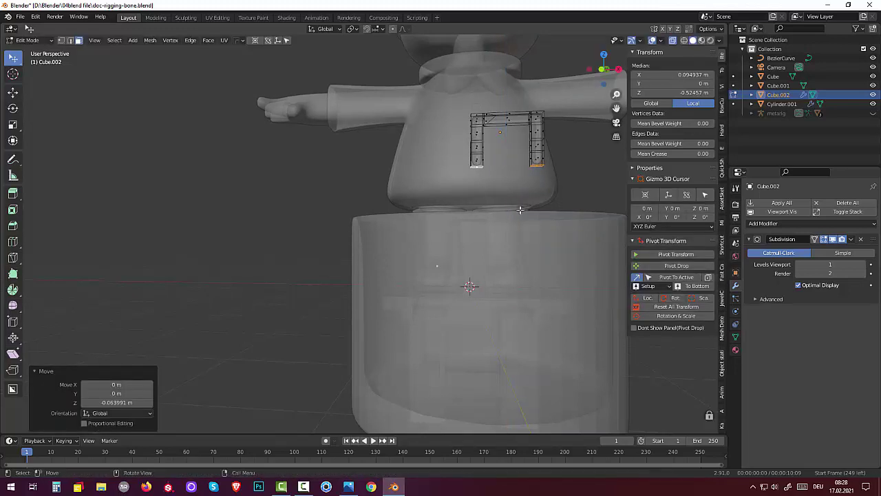
# Extrude the leg bottoms 0.024236 m to add a foot section to each leg.
pyautogui.press('g')
pyautogui.press('z')
pyautogui.press('z')
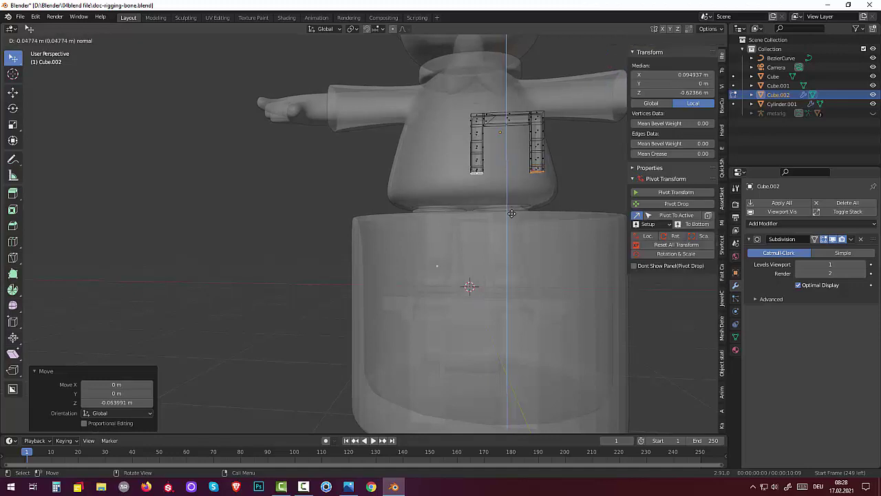
pyautogui.click(513, 210)
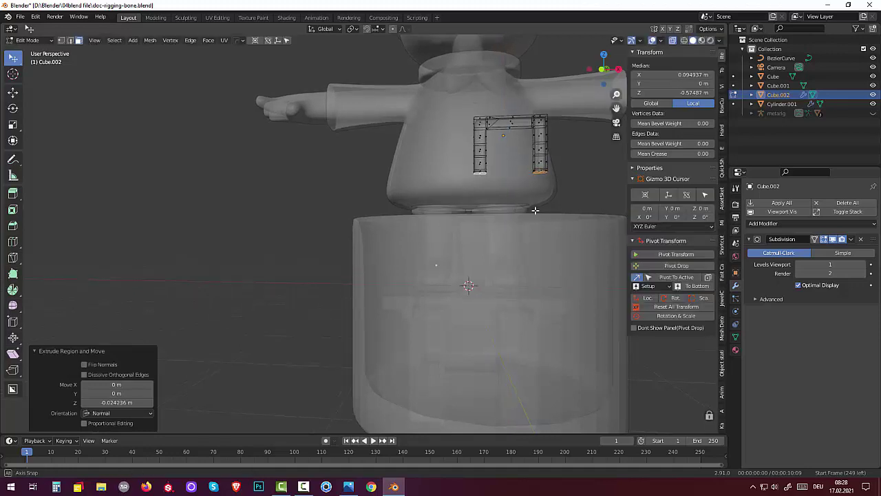
pyautogui.moveTo(513, 210)
pyautogui.mouseDown(button='middle')
pyautogui.moveTo(536, 219)
pyautogui.moveTo(508, 216)
pyautogui.moveTo(469, 190)
pyautogui.moveTo(454, 193)
pyautogui.mouseUp(button='middle')
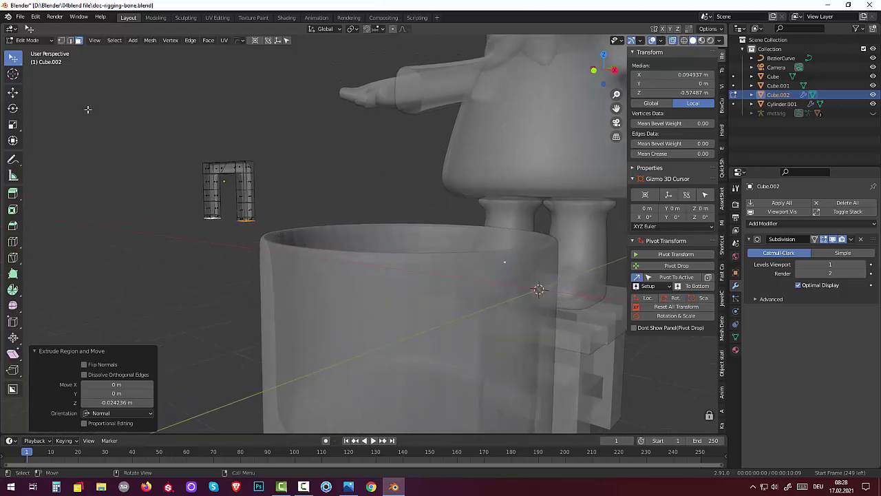
pyautogui.click(36, 40)
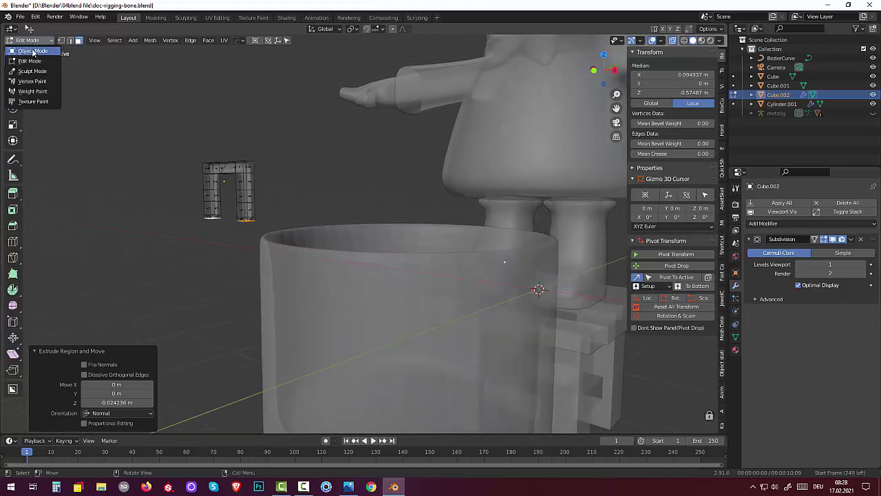
# Put the handle back into Edit Mode with solid, opaque display.
pyautogui.click(33, 51)
pyautogui.moveTo(211, 184); pyautogui.dragTo(283, 206, button='middle')
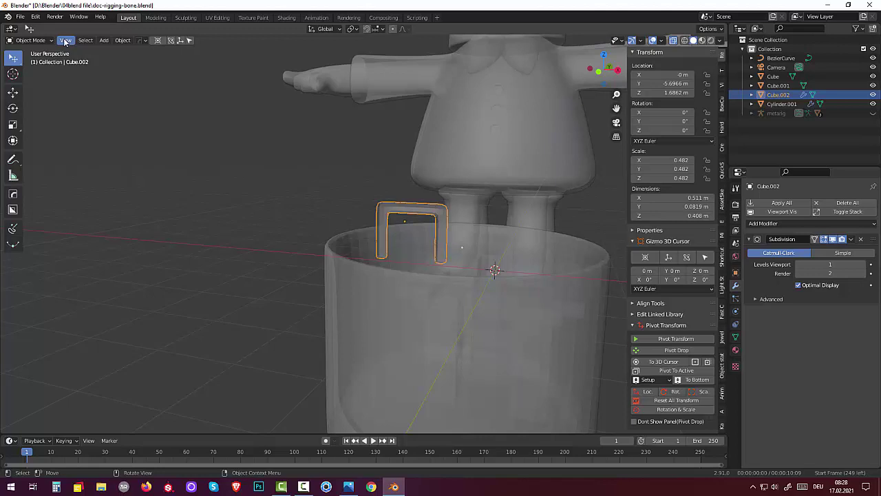
pyautogui.click(31, 40)
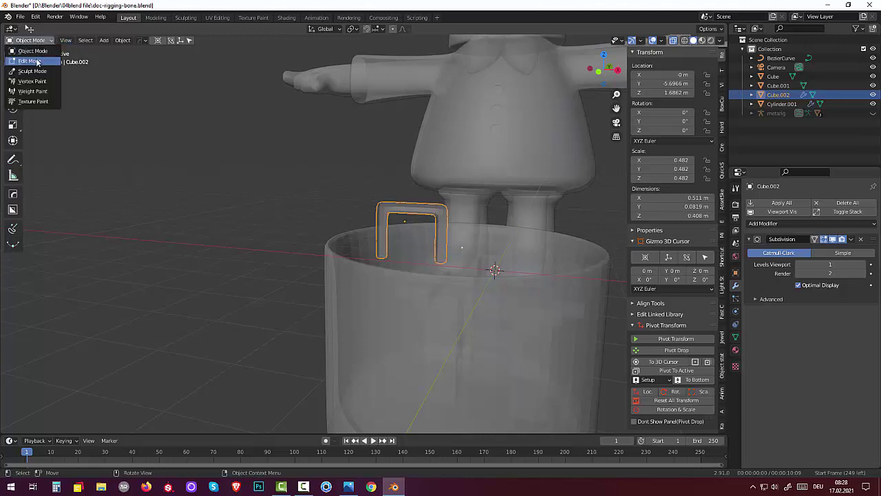
pyautogui.click(37, 62)
pyautogui.click(673, 41)
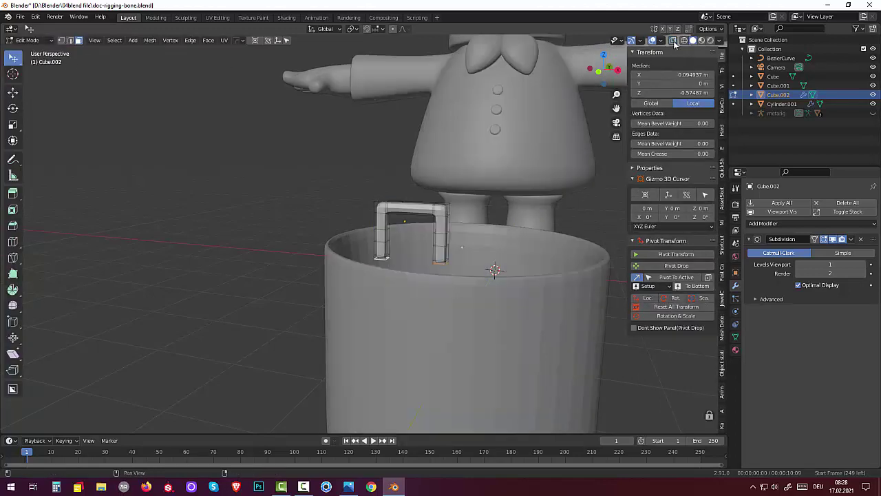
# Turn on X-ray and box-select every vertex of the handle mesh.
pyautogui.click(441, 241)
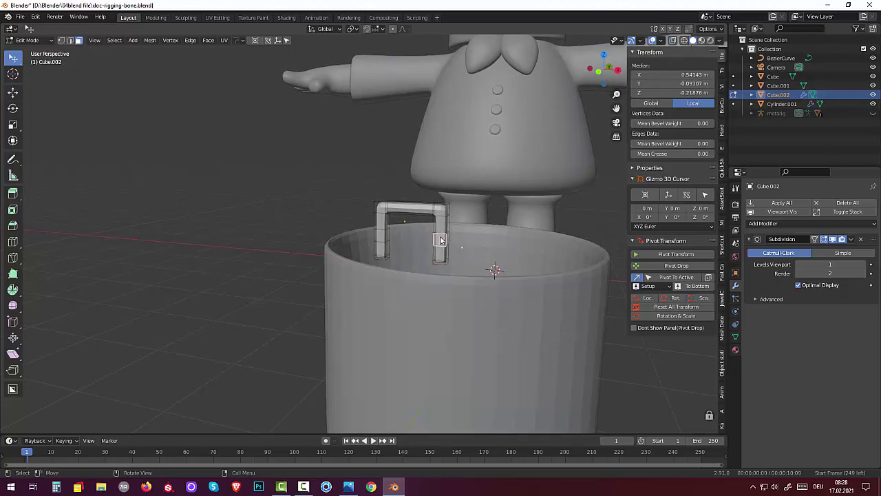
pyautogui.moveTo(441, 241); pyautogui.dragTo(475, 237, button='middle')
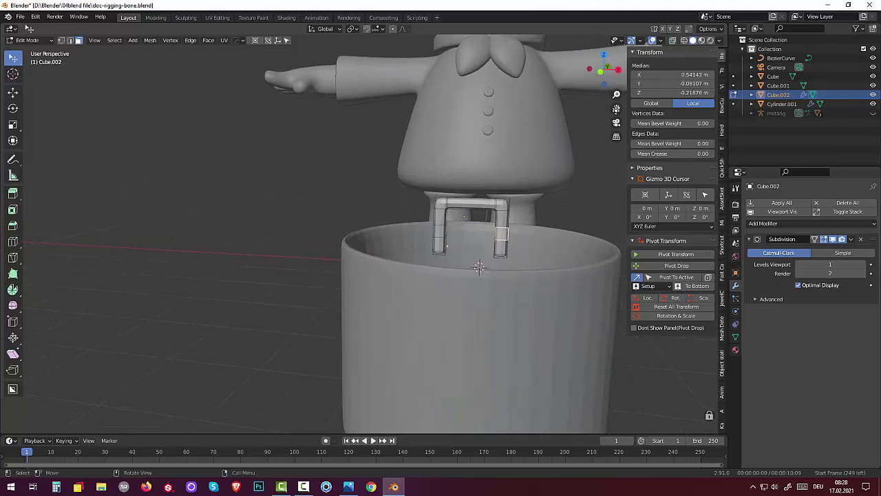
pyautogui.click(673, 40)
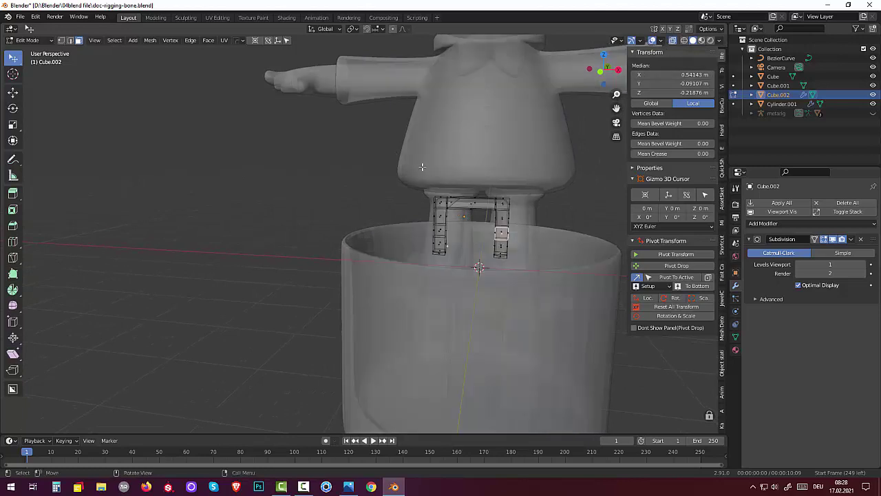
pyautogui.press('b')
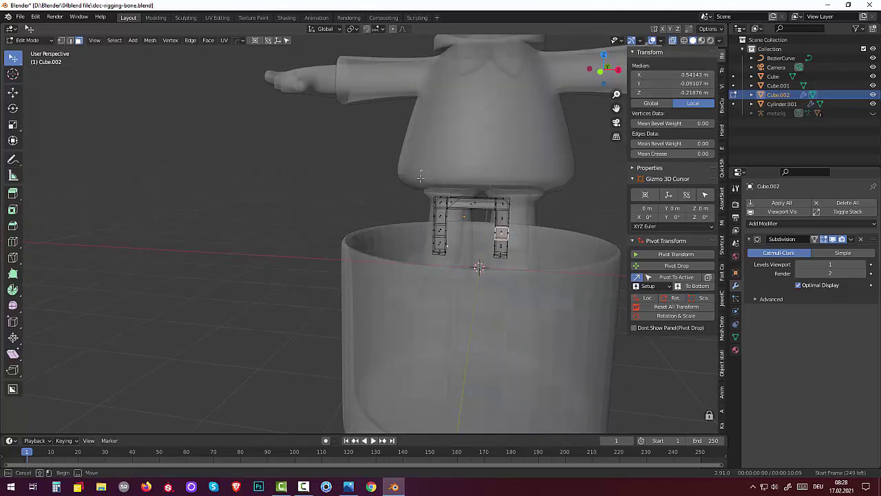
pyautogui.moveTo(422, 167); pyautogui.dragTo(538, 236)
pyautogui.moveTo(537, 233); pyautogui.dragTo(500, 236, button='middle')
pyautogui.moveTo(294, 201); pyautogui.dragTo(278, 180, button='middle')
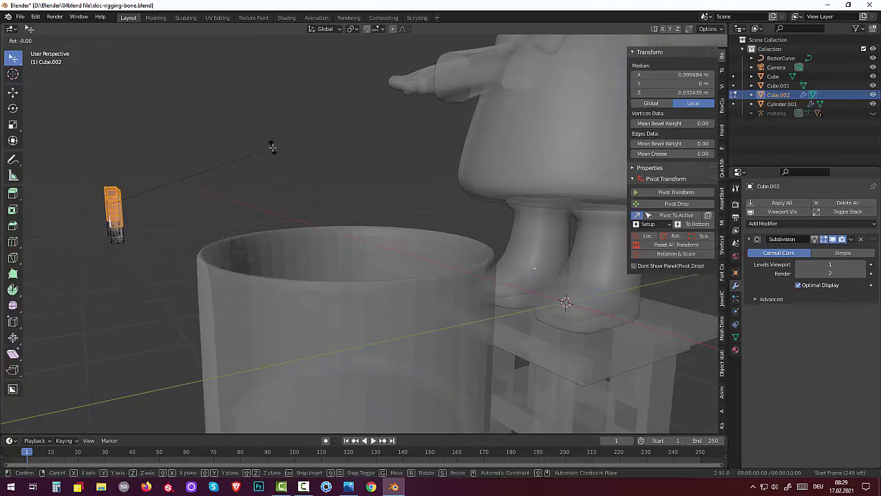
# Rotate the handle mesh 18.4° about the global X axis and inspect it around the bucket.
pyautogui.press('r')
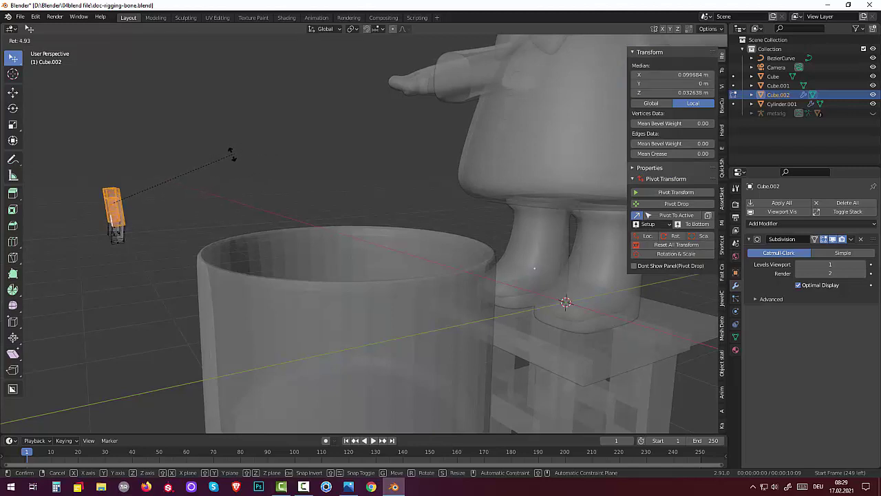
pyautogui.press('x')
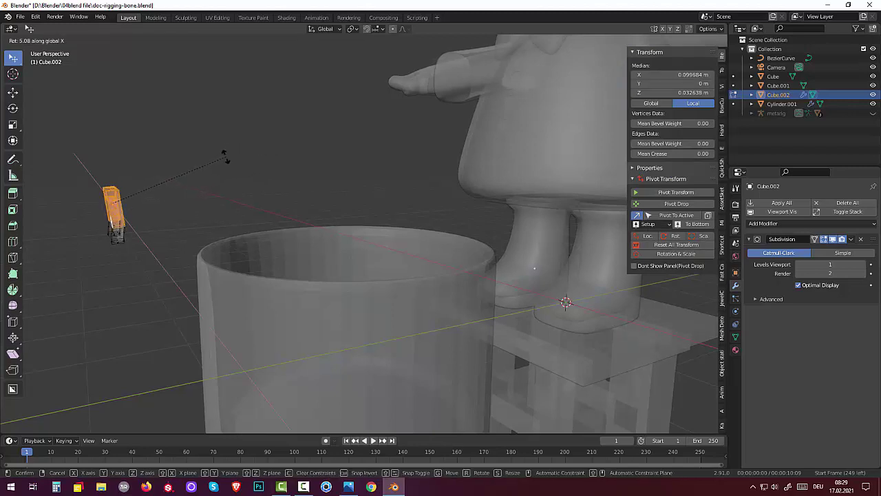
pyautogui.click(161, 169)
pyautogui.press('KP_Decimal')
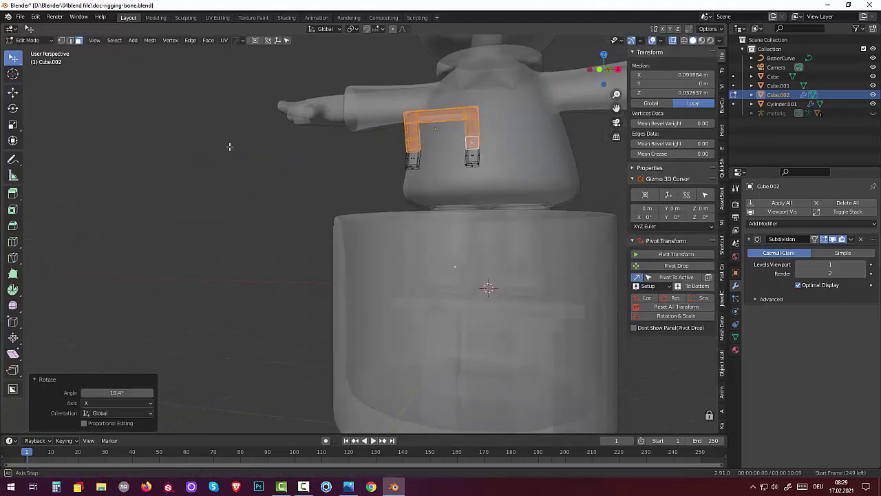
pyautogui.moveTo(223, 146)
pyautogui.mouseDown(button='middle')
pyautogui.moveTo(183, 143)
pyautogui.moveTo(193, 147)
pyautogui.moveTo(172, 166)
pyautogui.mouseUp(button='middle')
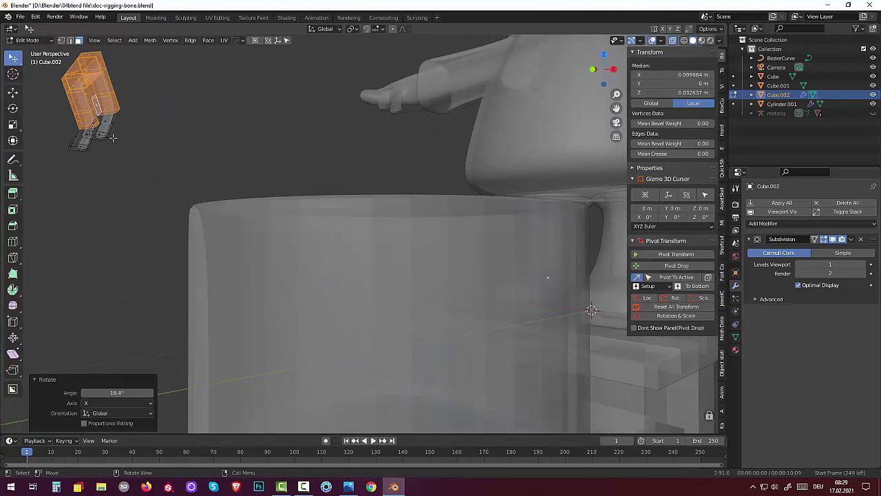
pyautogui.moveTo(129, 135)
pyautogui.mouseDown(button='middle')
pyautogui.moveTo(118, 142)
pyautogui.moveTo(127, 143)
pyautogui.mouseUp(button='middle')
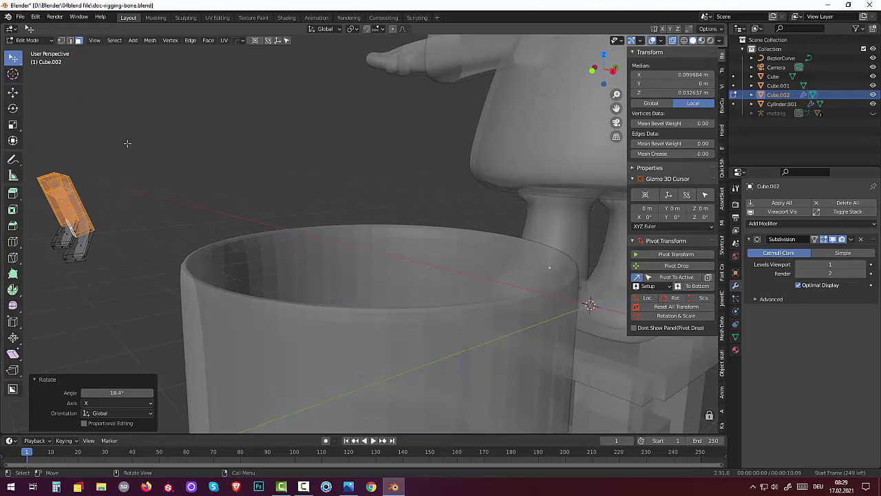
pyautogui.moveTo(123, 147)
pyautogui.mouseDown(button='middle')
pyautogui.moveTo(114, 137)
pyautogui.moveTo(128, 152)
pyautogui.mouseUp(button='middle')
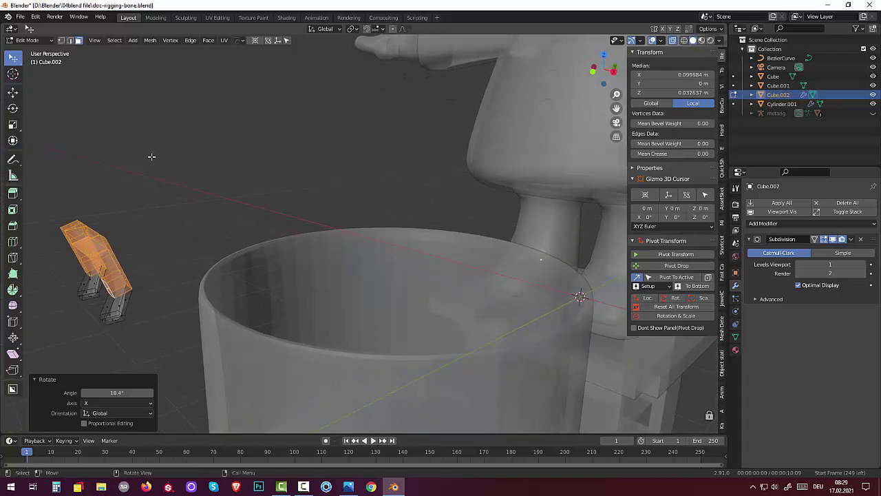
# Rotate the handle a further -12° about X and deselect its vertices.
pyautogui.press('r')
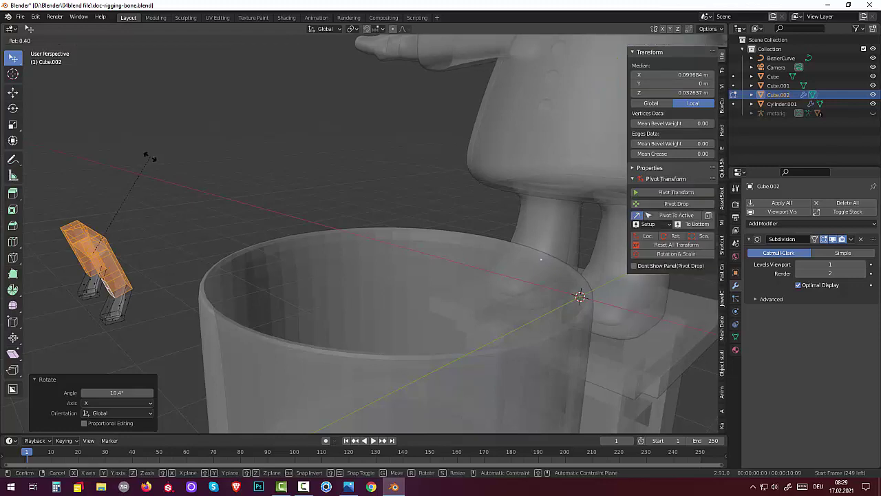
pyautogui.press('x')
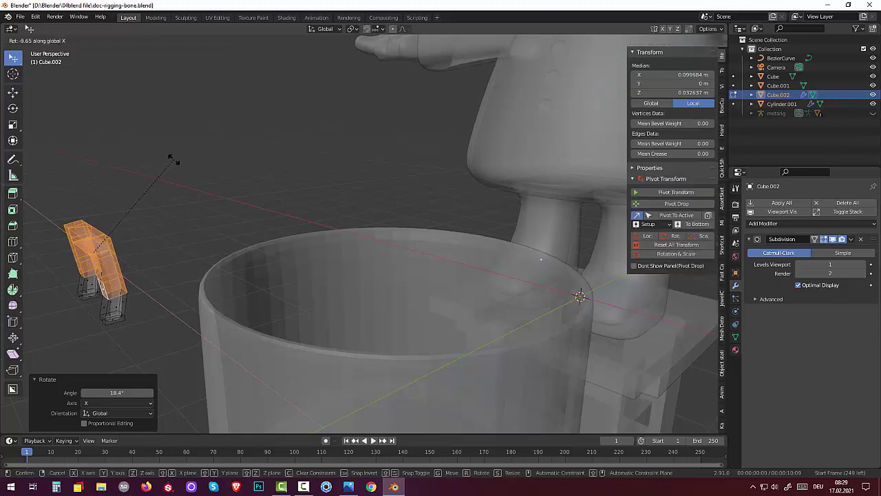
pyautogui.click(178, 160)
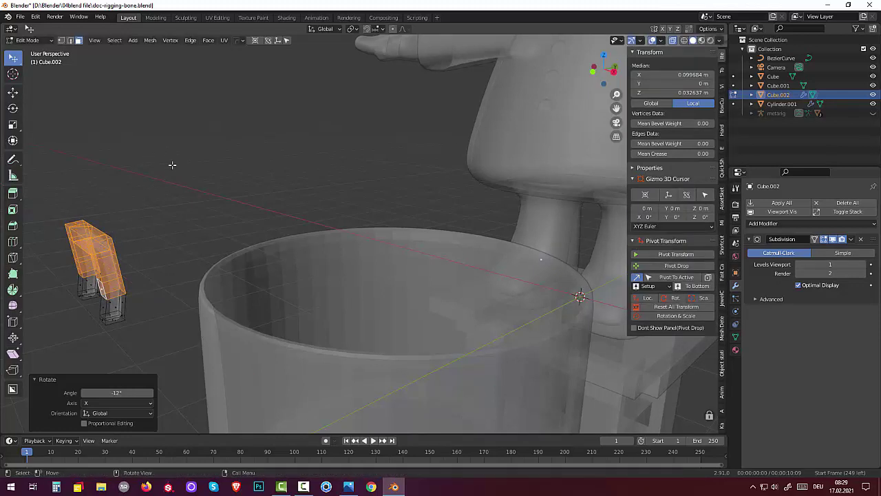
pyautogui.press('Tab')
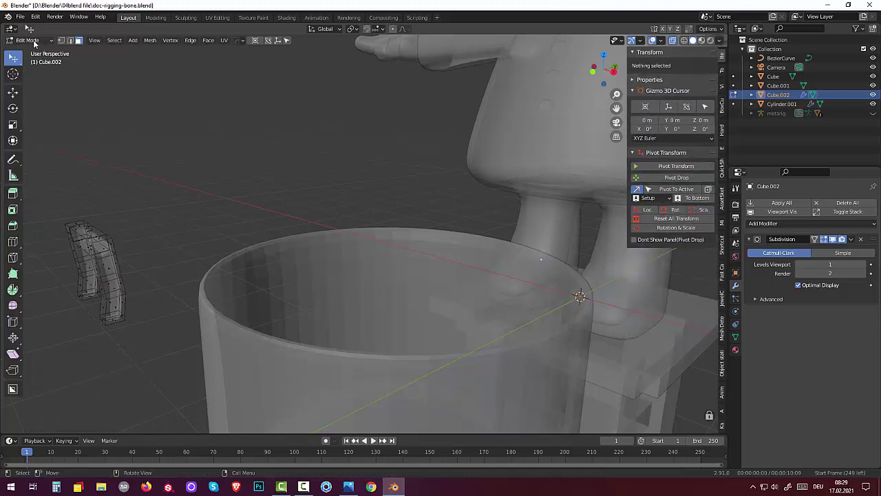
pyautogui.click(31, 40)
# Return to Object Mode with X-ray off, viewing the bucket from an angle.
pyautogui.click(34, 52)
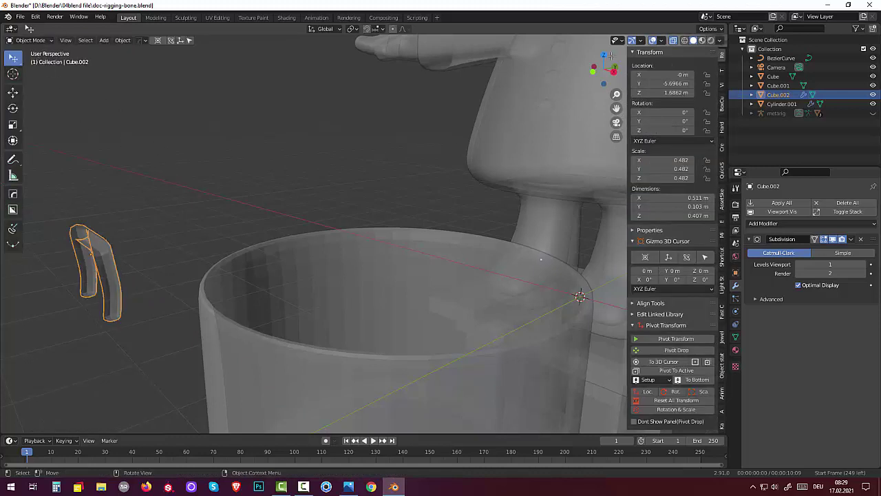
pyautogui.click(673, 41)
pyautogui.moveTo(616, 80); pyautogui.dragTo(429, 165)
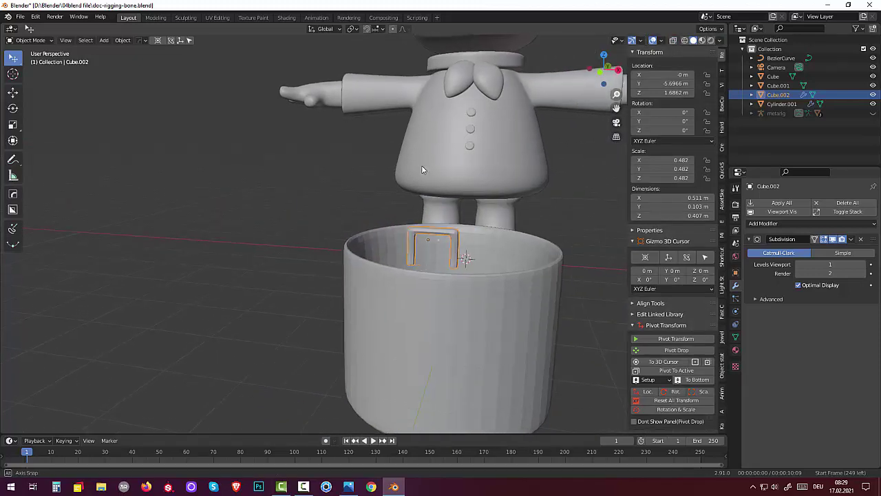
pyautogui.moveTo(428, 165); pyautogui.dragTo(409, 175)
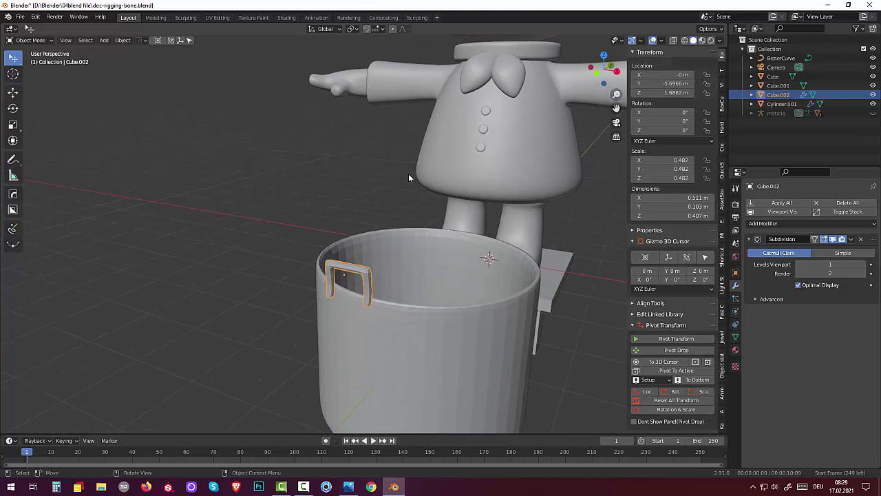
pyautogui.hotkey('shift', 's')
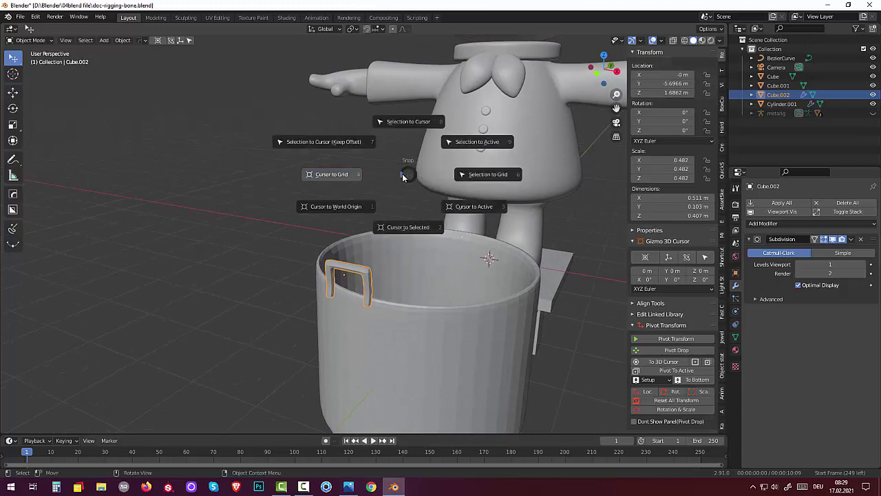
pyautogui.click(404, 177)
# Enlarge the handle slightly and slide it along Y toward the bucket.
pyautogui.press('s')
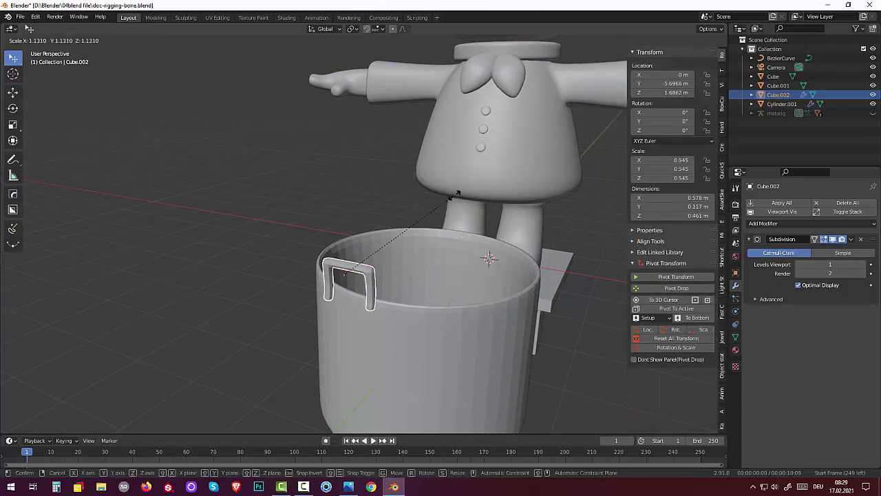
pyautogui.click(461, 193)
pyautogui.moveTo(459, 194)
pyautogui.mouseDown(button='middle')
pyautogui.moveTo(489, 186)
pyautogui.moveTo(590, 198)
pyautogui.mouseUp(button='middle')
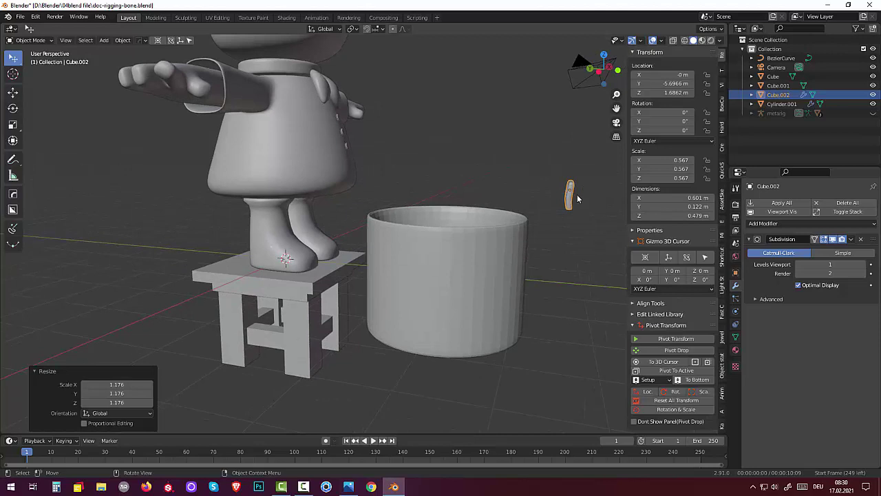
pyautogui.press('g')
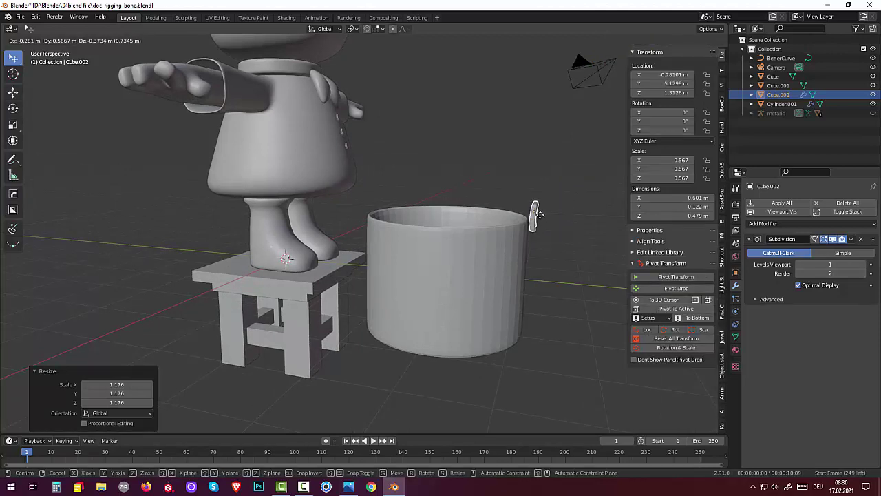
pyautogui.press('y')
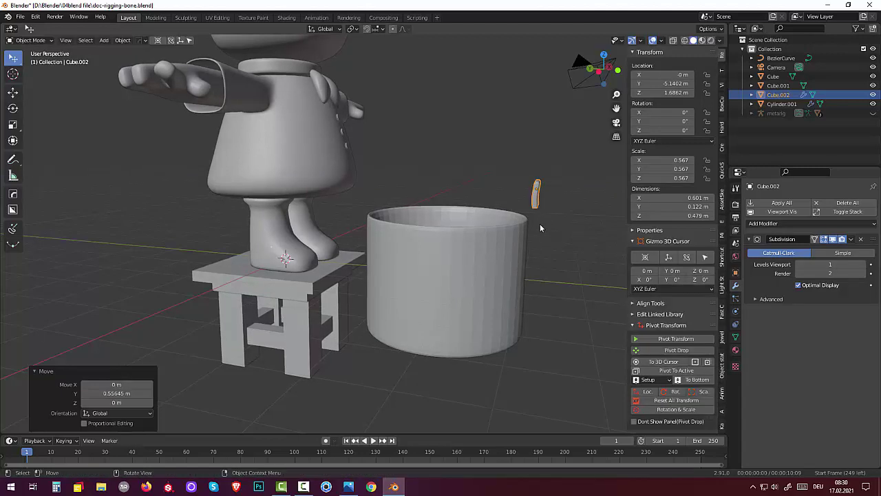
pyautogui.press('KP_3')
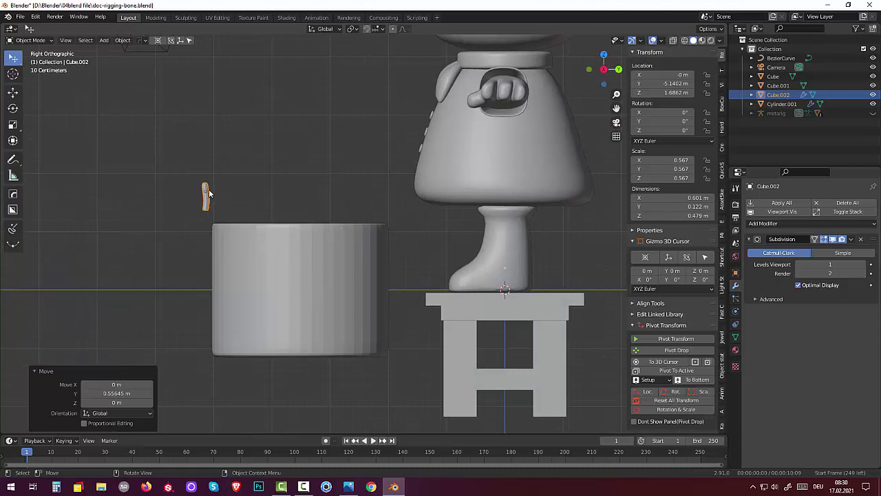
# In right side view, lower the handle about 0.4255 m onto the rim and tilt it 6.15°.
pyautogui.press('g')
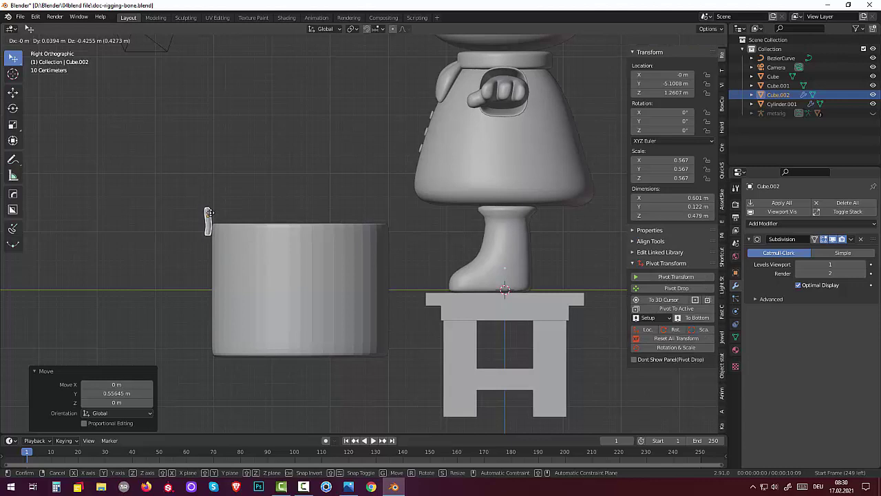
pyautogui.click(210, 212)
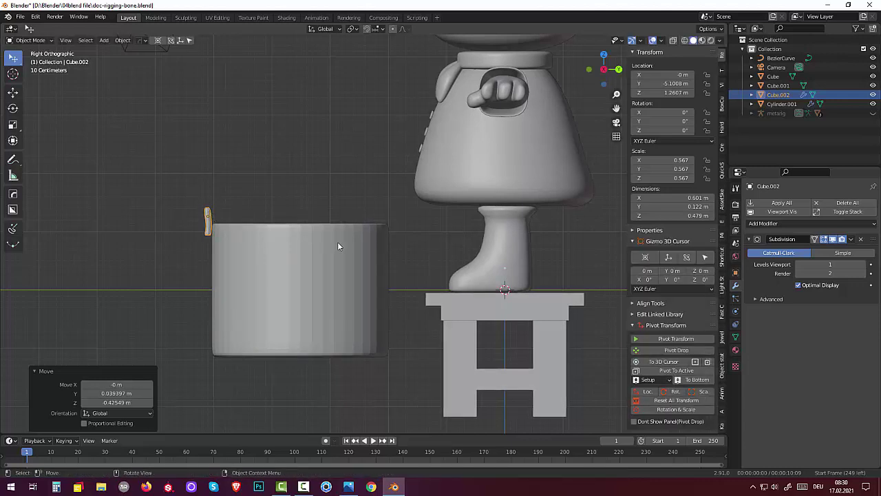
pyautogui.press('r')
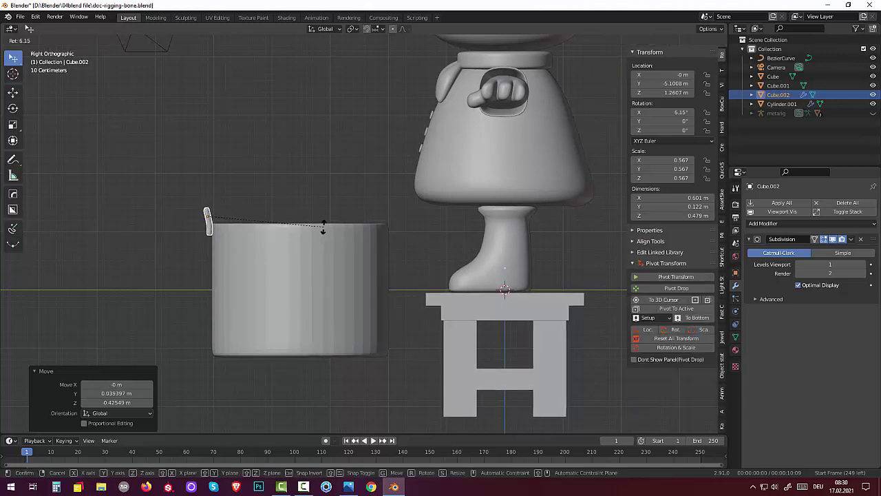
pyautogui.click(324, 229)
pyautogui.click(301, 243)
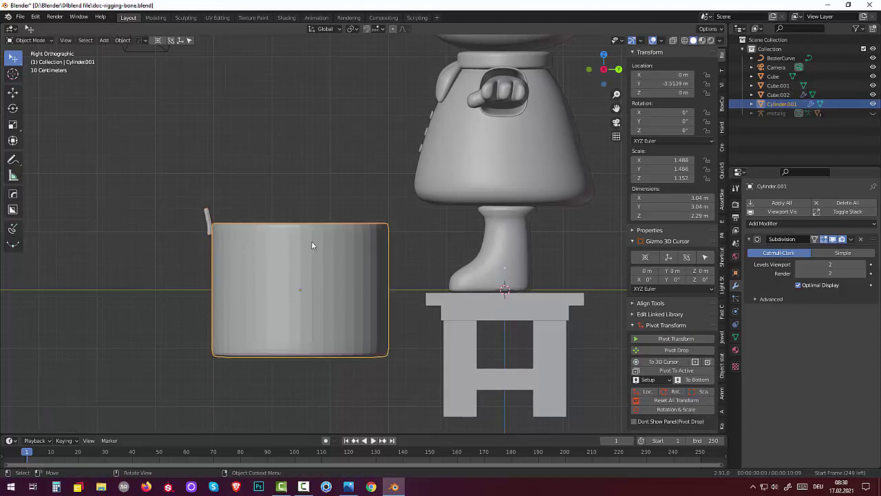
# From the top view, enlarge the handle, cancelling an accidental bucket resize.
pyautogui.moveTo(312, 245)
pyautogui.mouseDown(button='middle')
pyautogui.moveTo(480, 304)
pyautogui.moveTo(489, 317)
pyautogui.moveTo(453, 327)
pyautogui.moveTo(378, 309)
pyautogui.moveTo(330, 283)
pyautogui.moveTo(322, 258)
pyautogui.moveTo(323, 268)
pyautogui.moveTo(304, 256)
pyautogui.mouseUp(button='middle')
pyautogui.press('KP_7')
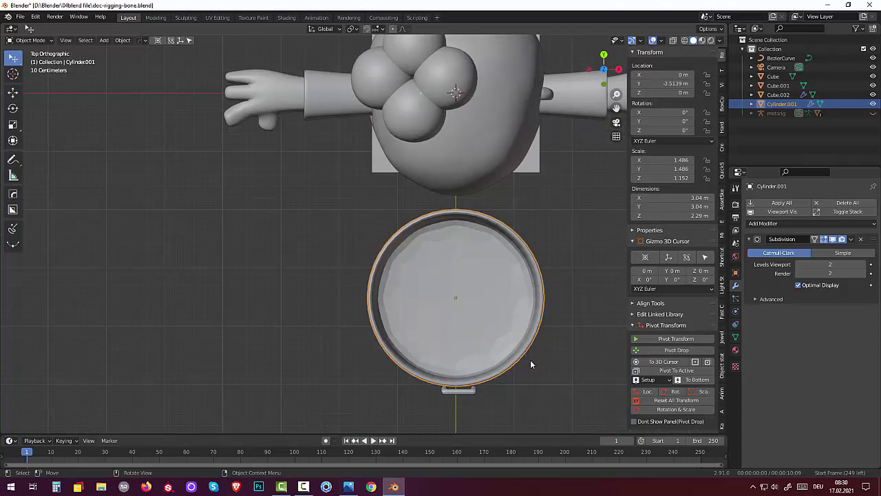
pyautogui.press('s')
pyautogui.rightClick(451, 403)
pyautogui.click(453, 391)
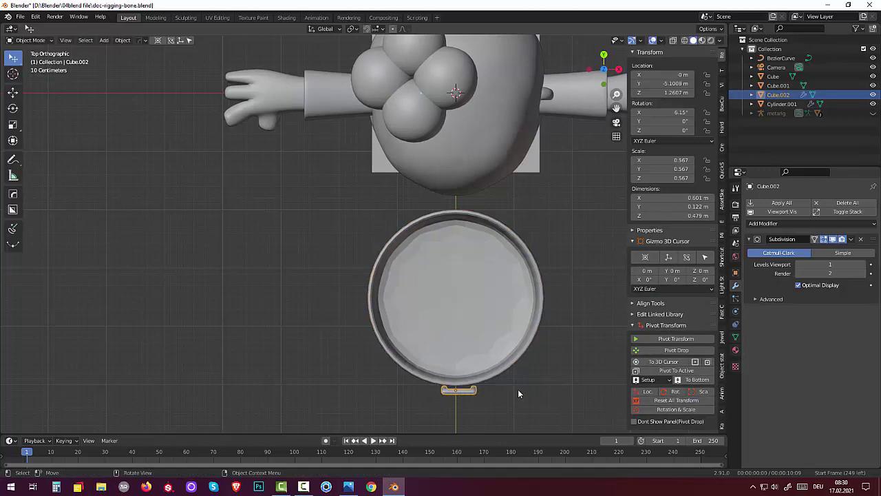
pyautogui.press('s')
pyautogui.click(535, 390)
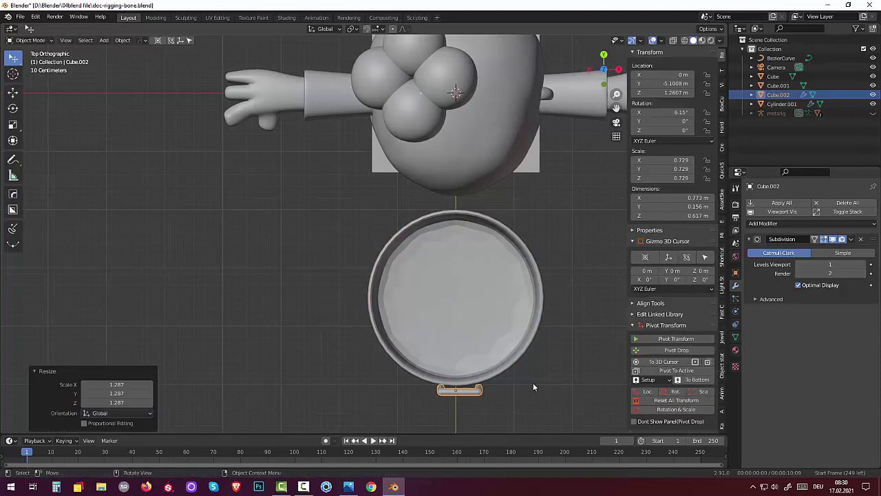
# Slide the handle along Y to sit beside the bucket.
pyautogui.moveTo(533, 382)
pyautogui.mouseDown(button='middle')
pyautogui.moveTo(485, 283)
pyautogui.moveTo(444, 282)
pyautogui.moveTo(450, 323)
pyautogui.moveTo(509, 276)
pyautogui.moveTo(560, 360)
pyautogui.moveTo(547, 361)
pyautogui.moveTo(442, 291)
pyautogui.mouseUp(button='middle')
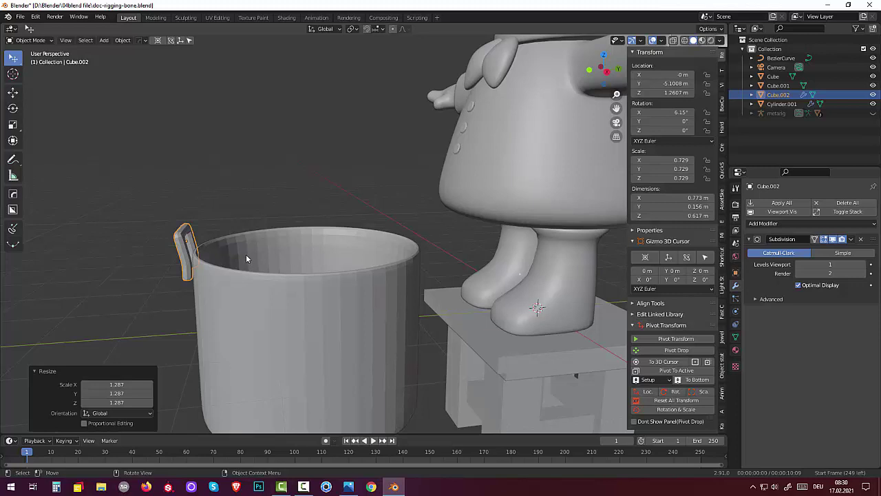
pyautogui.press('g')
pyautogui.press('y')
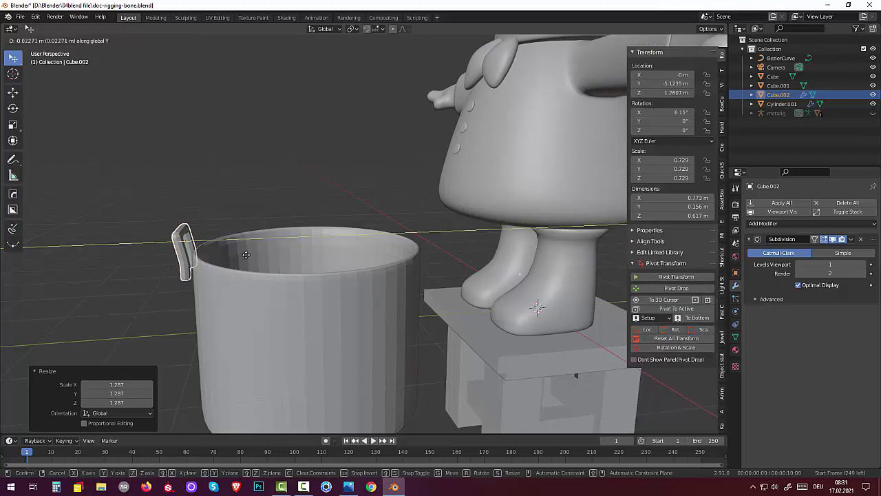
pyautogui.click(250, 254)
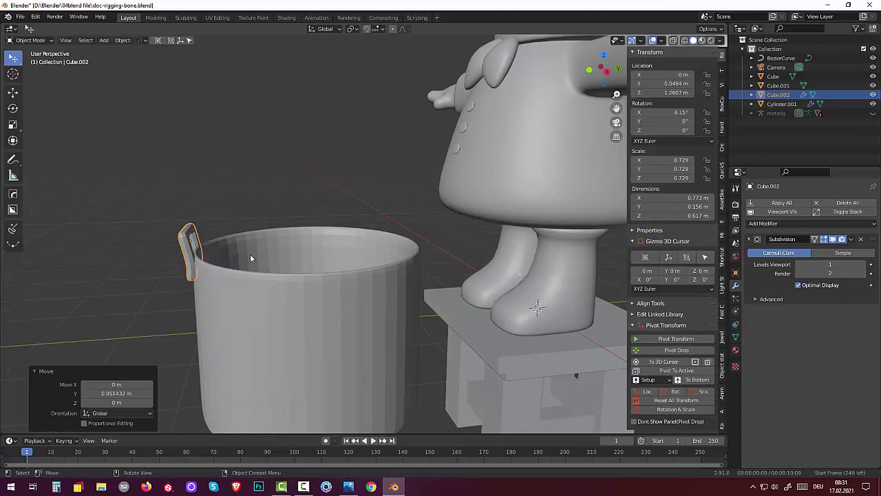
# Set the handle's viewport subdivision levels to 2.
pyautogui.click(228, 324)
pyautogui.moveTo(228, 318)
pyautogui.mouseDown(button='middle')
pyautogui.moveTo(300, 335)
pyautogui.moveTo(402, 290)
pyautogui.mouseUp(button='middle')
pyautogui.click(431, 297)
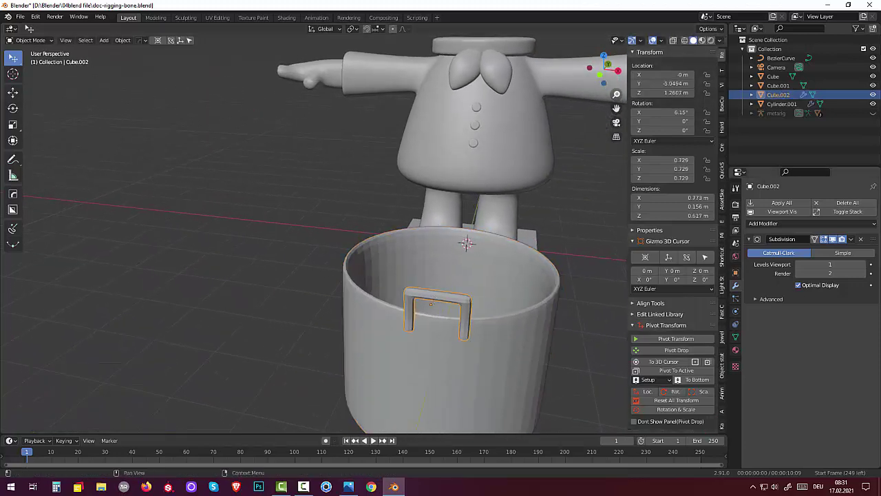
pyautogui.click(863, 265)
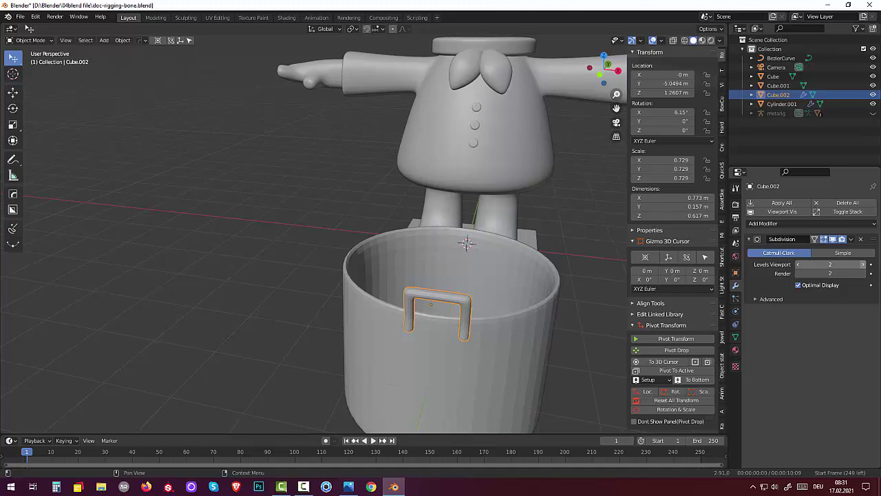
# Reset the handle's location, rotation and scale with Reset All Transform.
pyautogui.moveTo(557, 339); pyautogui.dragTo(469, 329, button='middle')
pyautogui.scroll(-5, 470, 329)
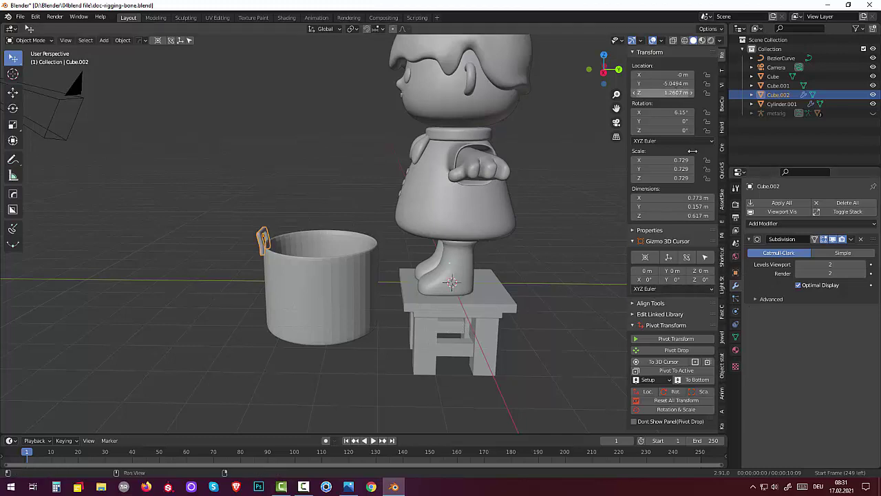
pyautogui.click(686, 402)
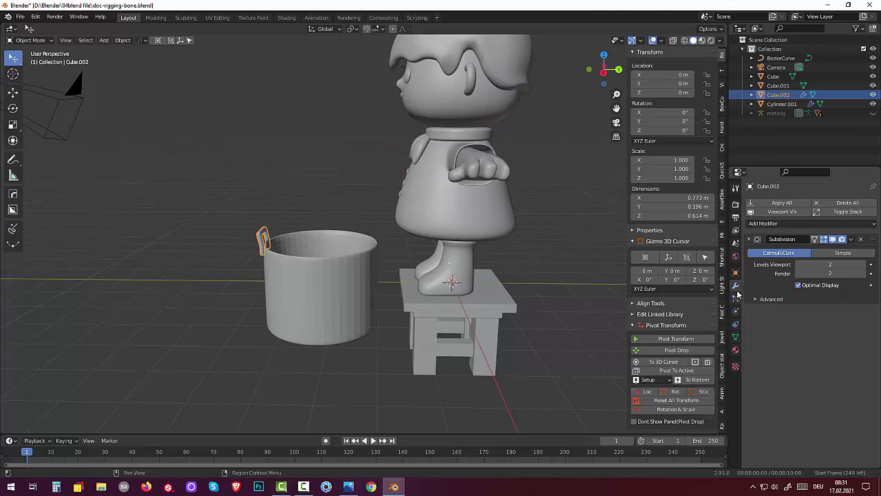
pyautogui.click(753, 224)
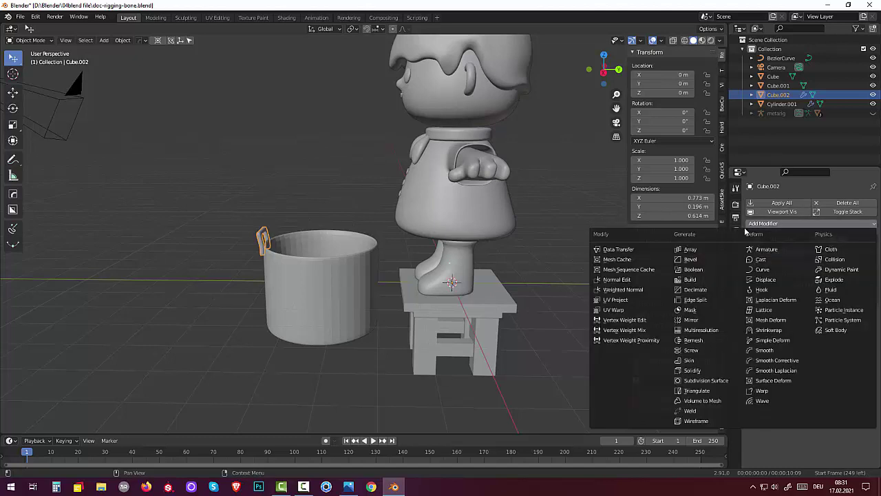
pyautogui.click(691, 320)
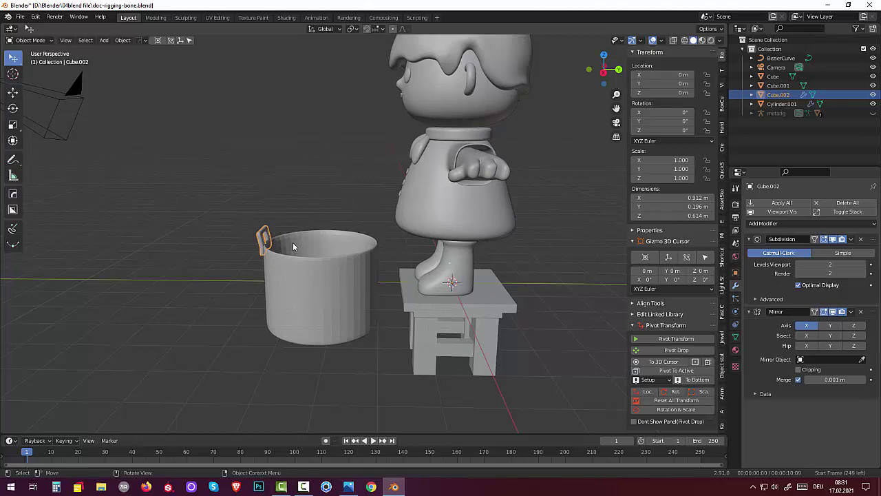
pyautogui.press('g')
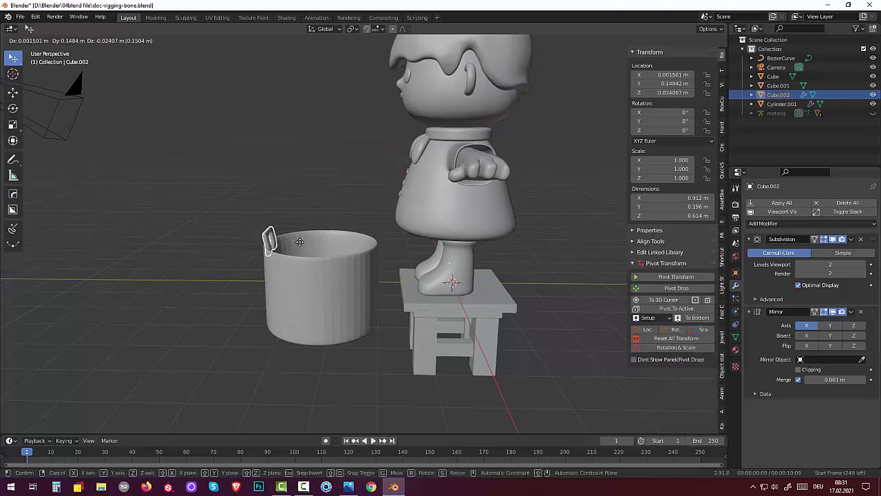
pyautogui.press('Escape')
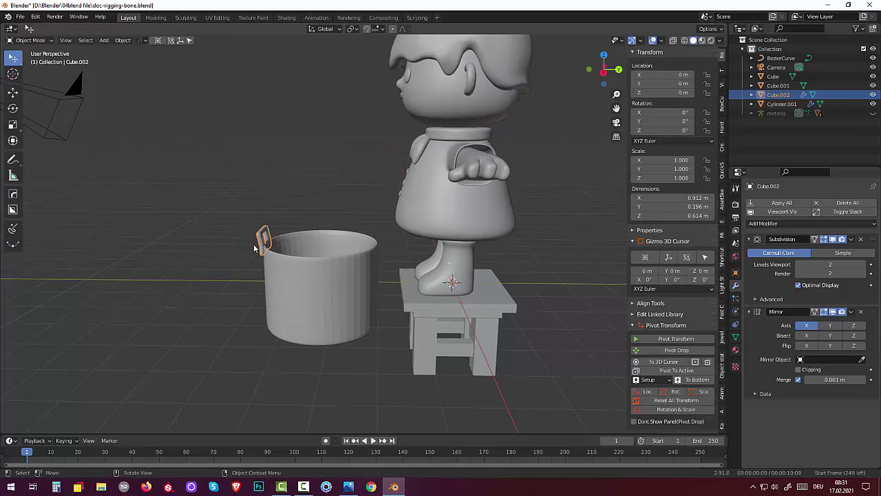
pyautogui.scroll(2, 265, 256)
pyautogui.scroll(2, 271, 253)
pyautogui.scroll(2, 270, 253)
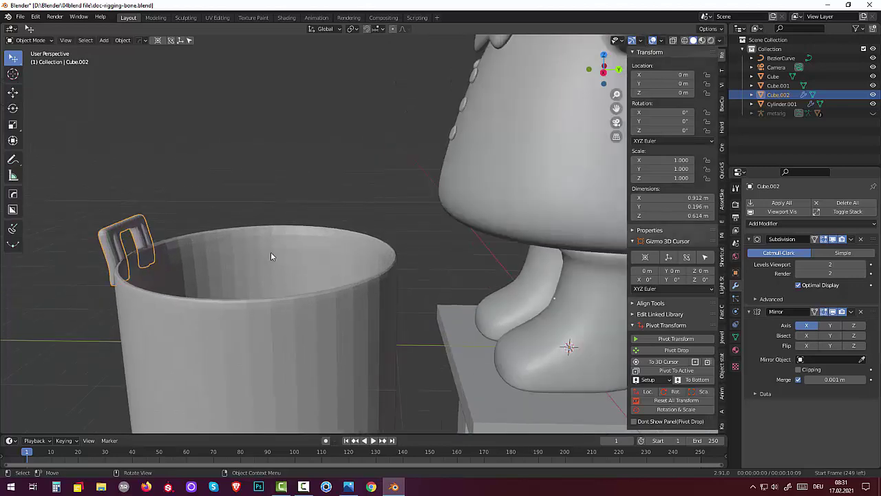
pyautogui.press('KP_4')
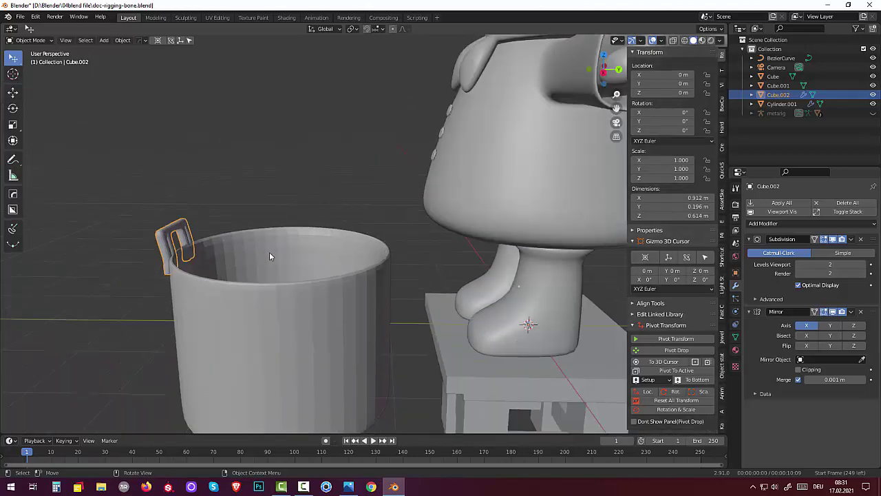
pyautogui.press('ctrl')
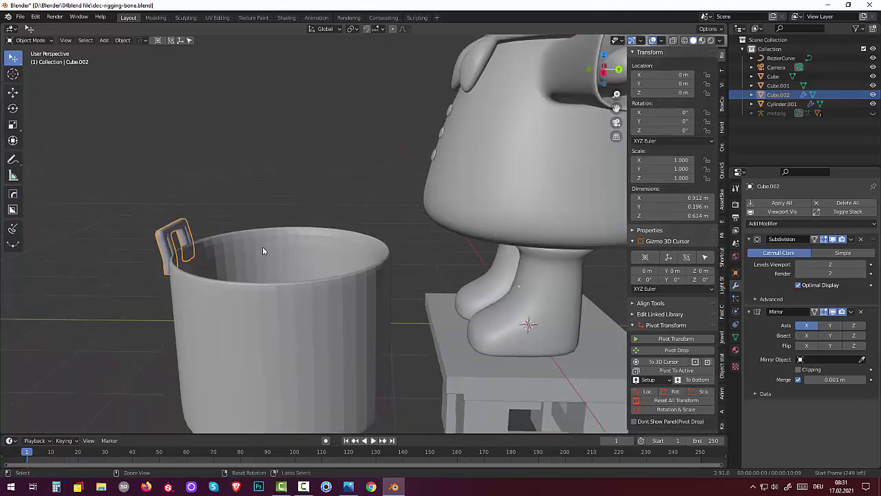
pyautogui.hotkey('ctrl', 'z')
pyautogui.click(321, 319)
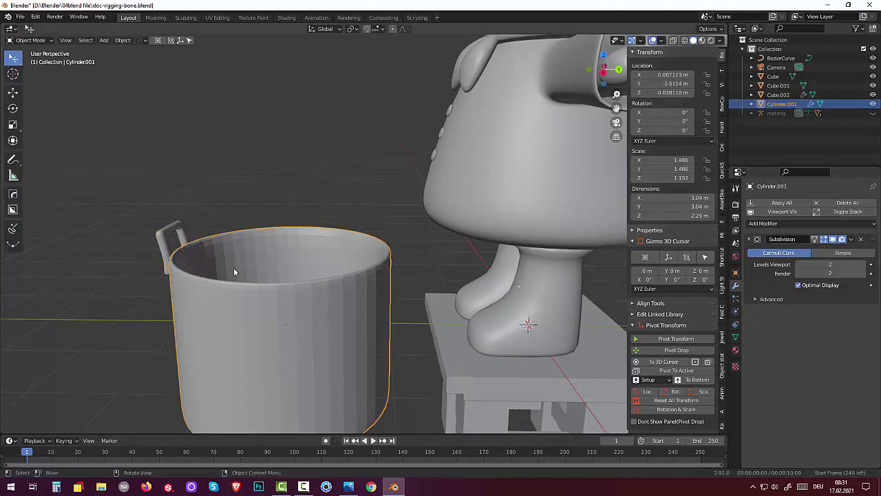
pyautogui.click(170, 255)
pyautogui.moveTo(169, 255); pyautogui.dragTo(191, 253, button='middle')
# In right view, duplicate the handle and rotate the copy 180° about Z, then undo it.
pyautogui.press('KP_3')
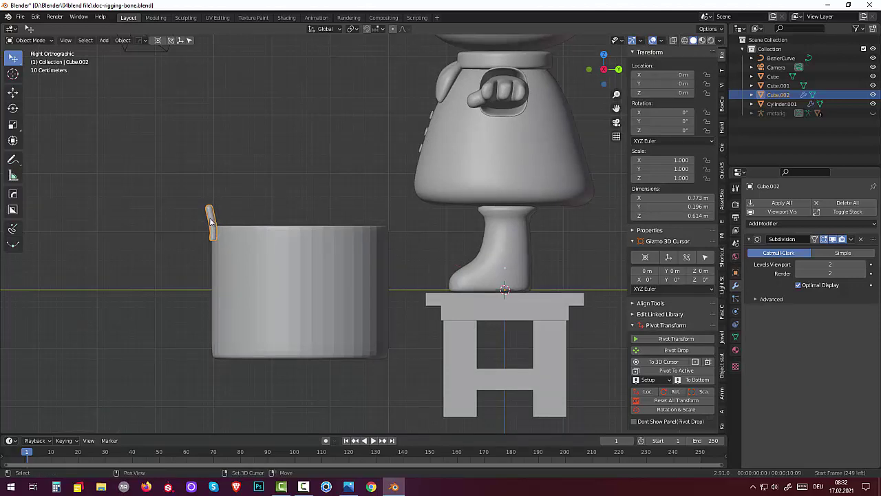
pyautogui.hotkey('shift', 'd')
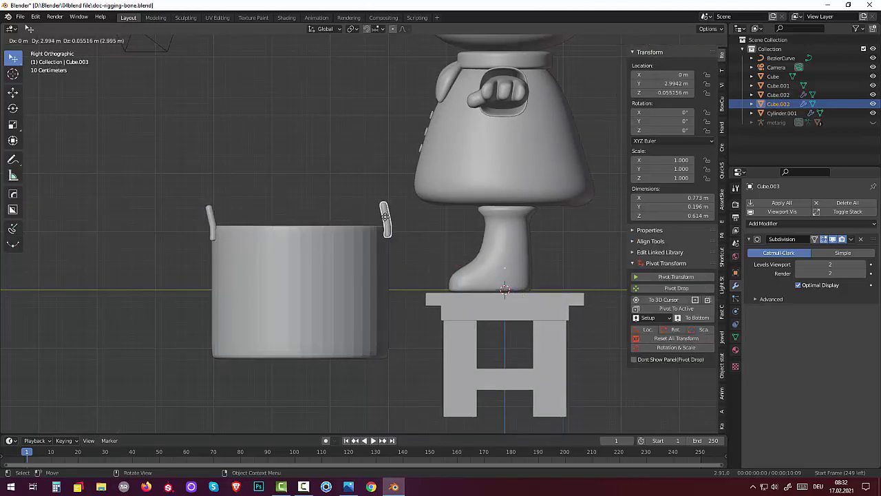
pyautogui.click(386, 218)
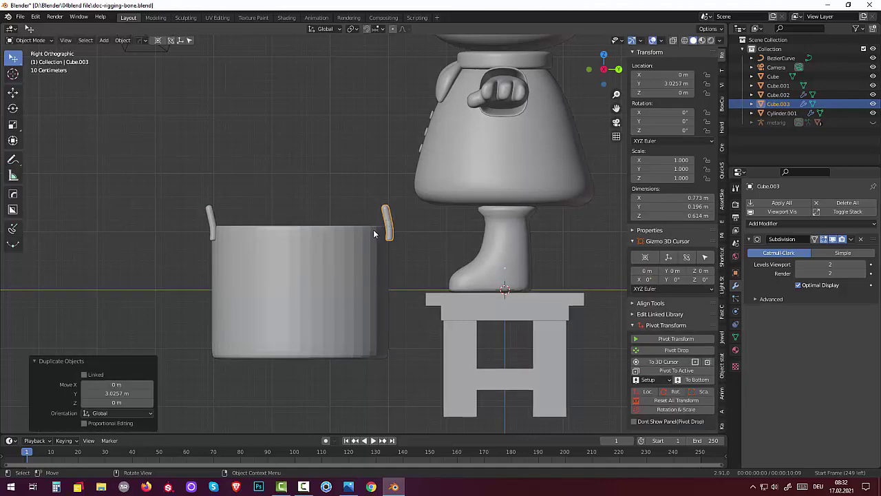
pyautogui.press('r')
pyautogui.press('z')
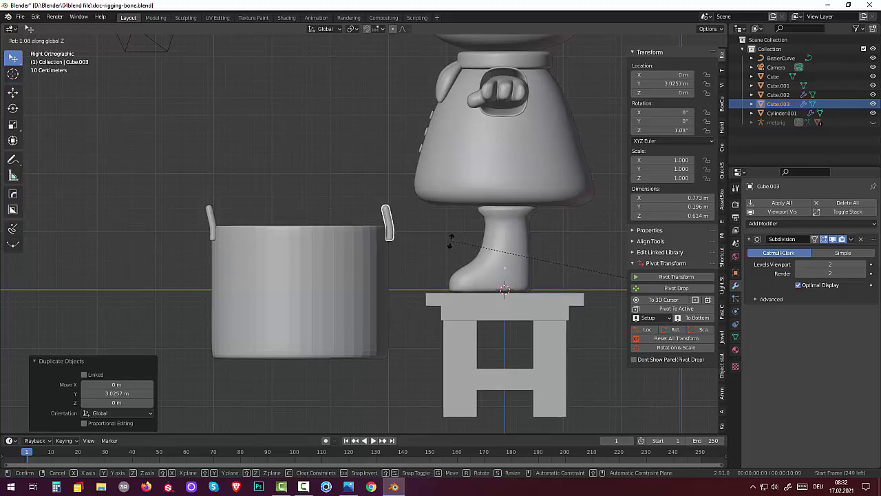
pyautogui.press('1')
pyautogui.press('8')
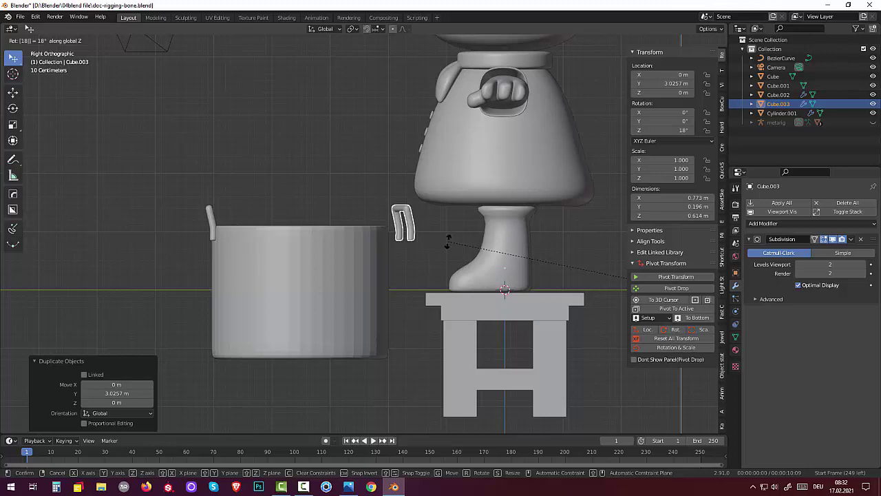
pyautogui.write('0')
pyautogui.press('Return')
pyautogui.scroll(-2, 449, 243)
pyautogui.scroll(-2, 449, 243)
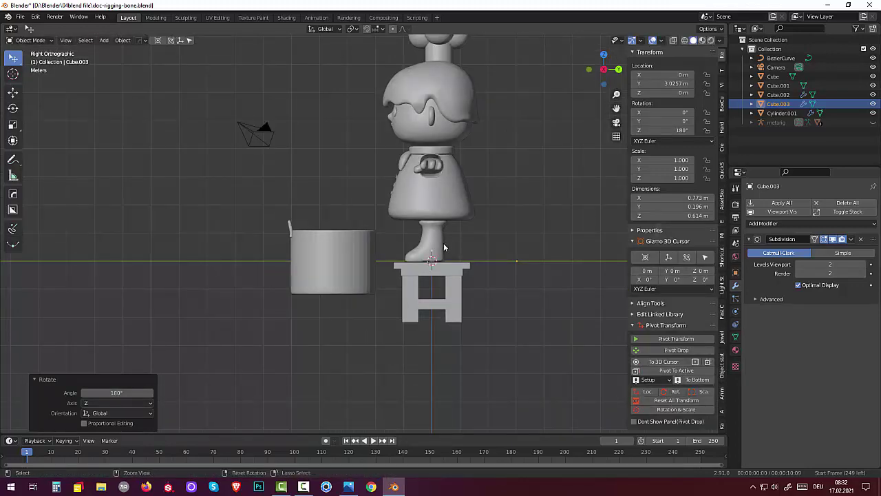
pyautogui.hotkey('ctrl', 'z')
pyautogui.hotkey('ctrl', 'z')
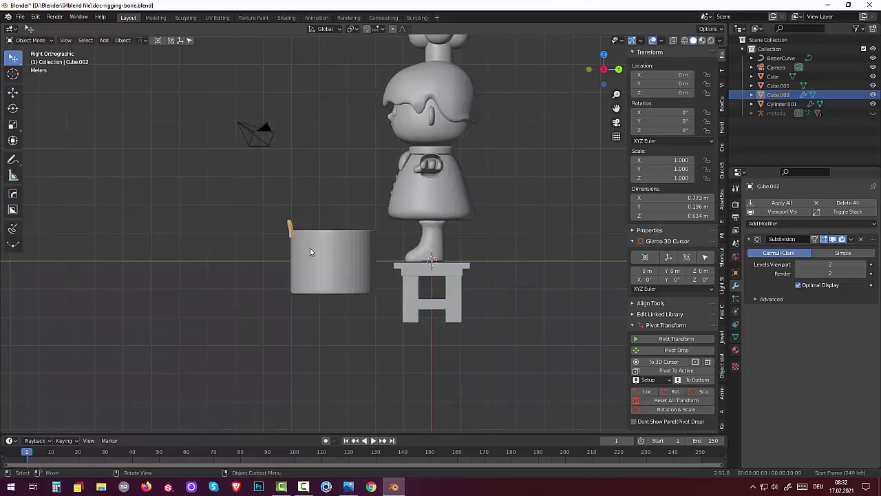
pyautogui.scroll(3, 309, 239)
# Duplicate the handle along Y past the bucket and turn the copy 180° about Z.
pyautogui.hotkey('shift', 'd')
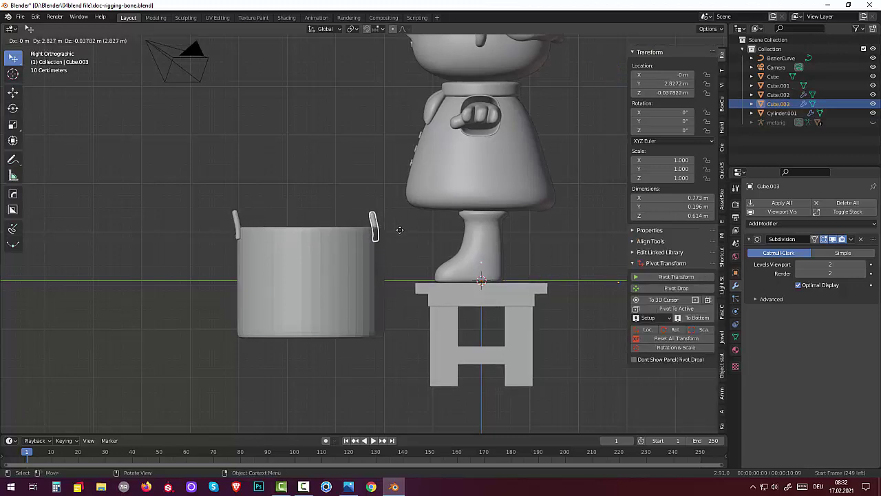
pyautogui.press('y')
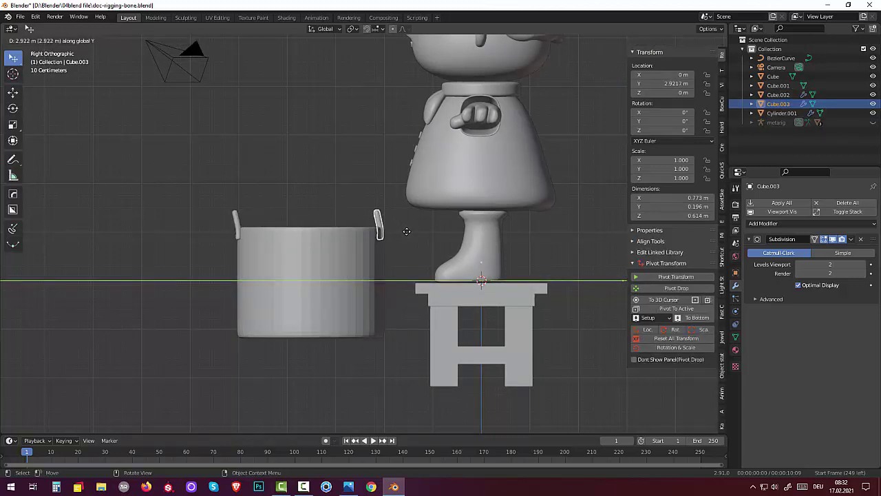
pyautogui.click(409, 235)
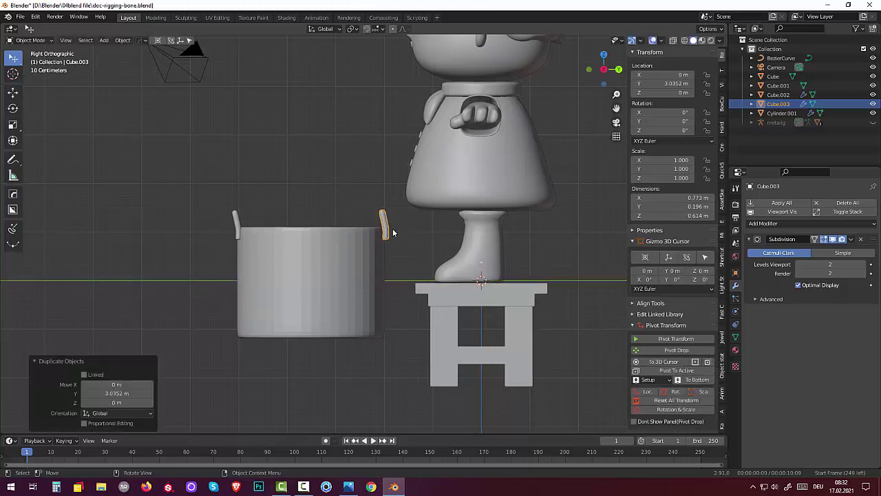
pyautogui.press('r')
pyautogui.write('z1')
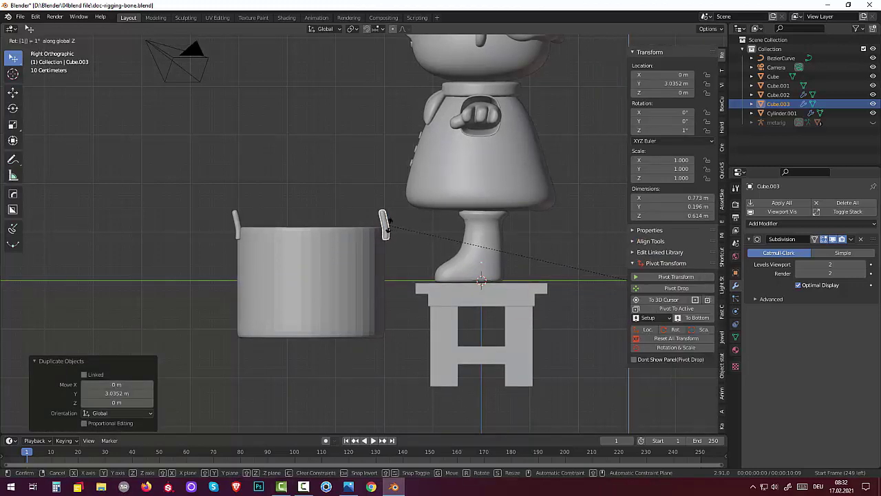
pyautogui.write('80')
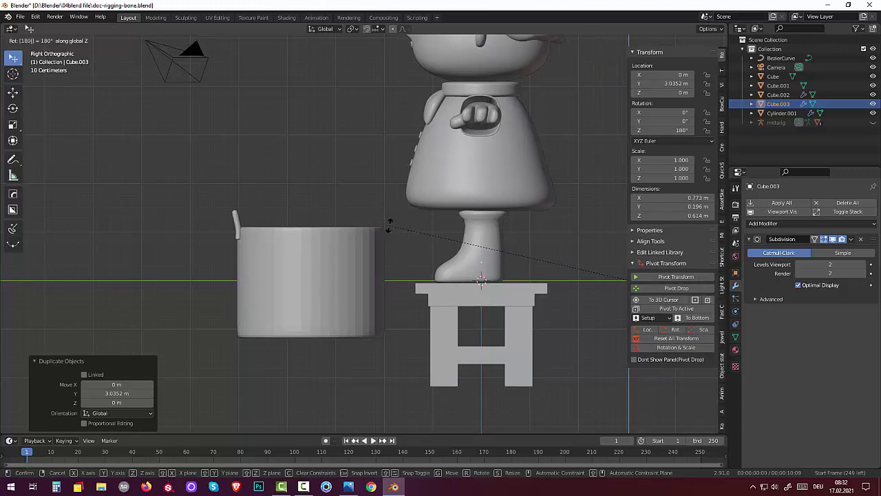
pyautogui.press('Return')
pyautogui.scroll(-3, 413, 237)
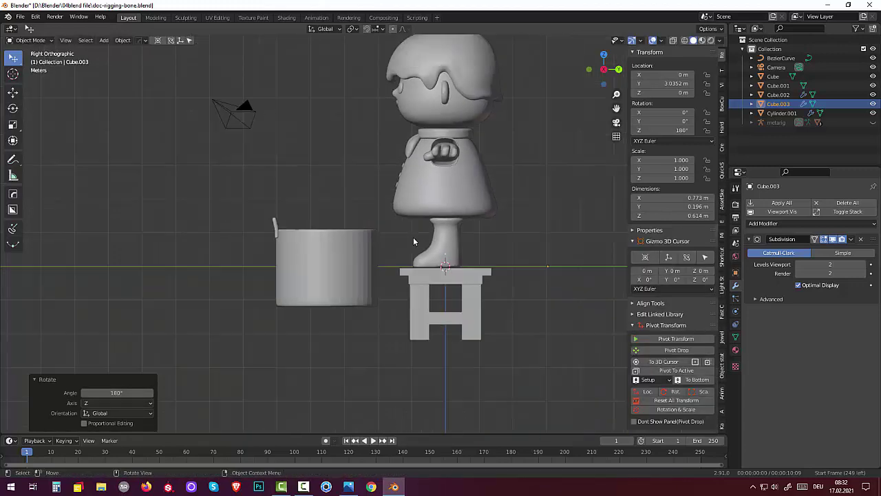
pyautogui.scroll(-5, 413, 236)
pyautogui.scroll(-2, 411, 241)
pyautogui.scroll(4, 410, 244)
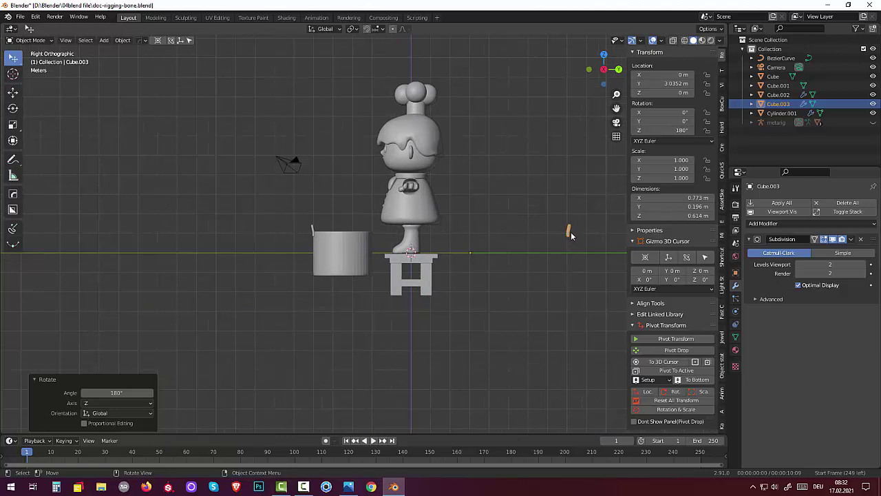
# Move the turned copy along Y onto the bucket's opposite rim at Y −6.9893 m.
pyautogui.press('g')
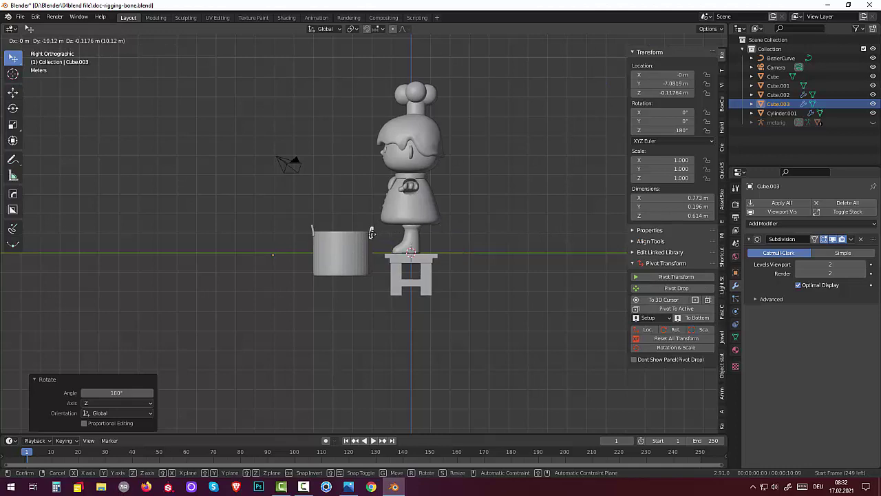
pyautogui.press('y')
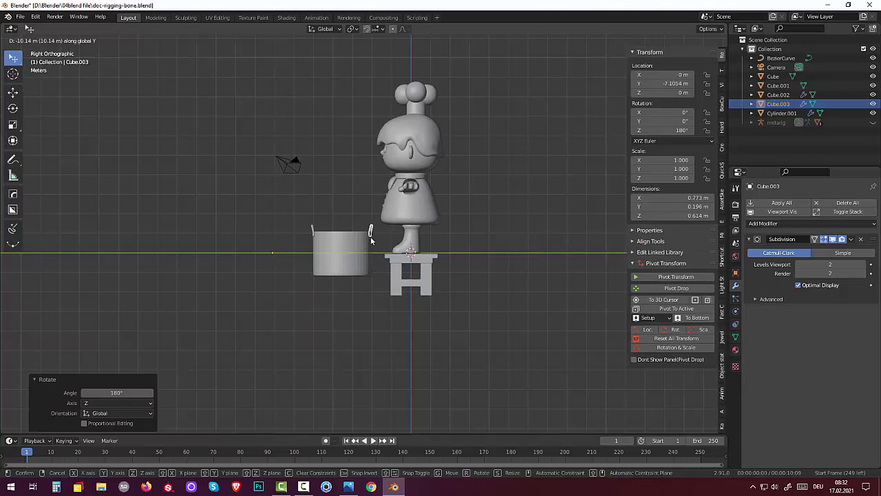
pyautogui.click(371, 239)
pyautogui.scroll(5, 361, 240)
pyautogui.scroll(3, 360, 240)
pyautogui.scroll(2, 359, 239)
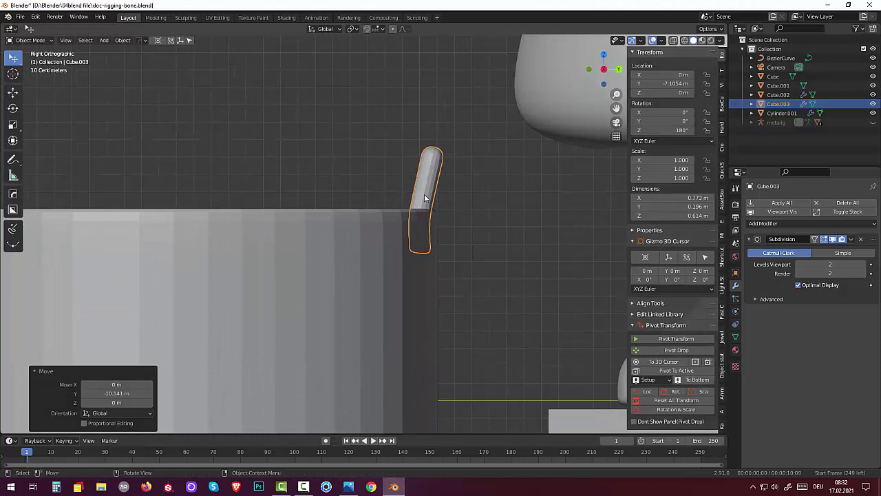
pyautogui.press('g')
pyautogui.press('y')
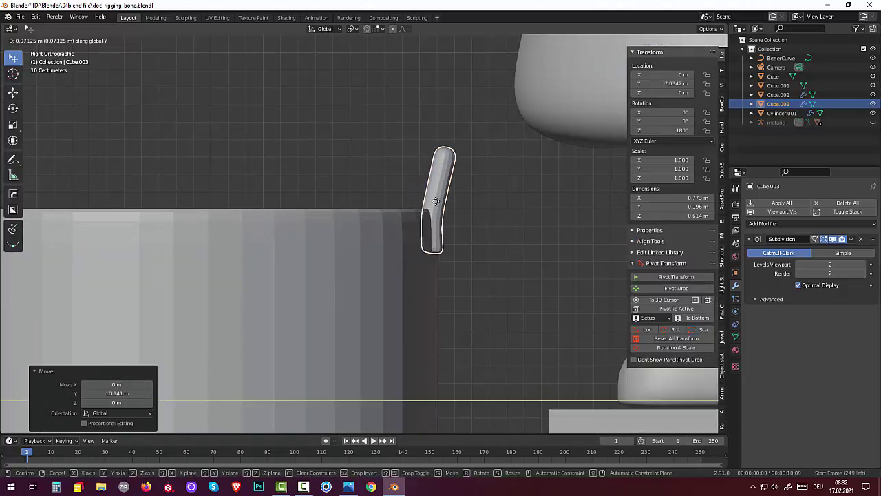
pyautogui.click(441, 203)
pyautogui.click(496, 253)
pyautogui.scroll(-2, 495, 252)
pyautogui.scroll(-3, 492, 245)
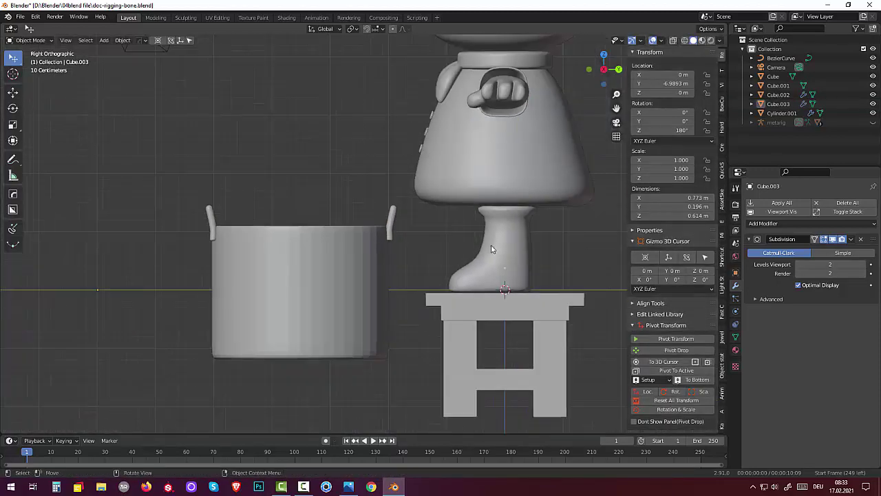
pyautogui.moveTo(491, 244); pyautogui.dragTo(604, 252, button='middle')
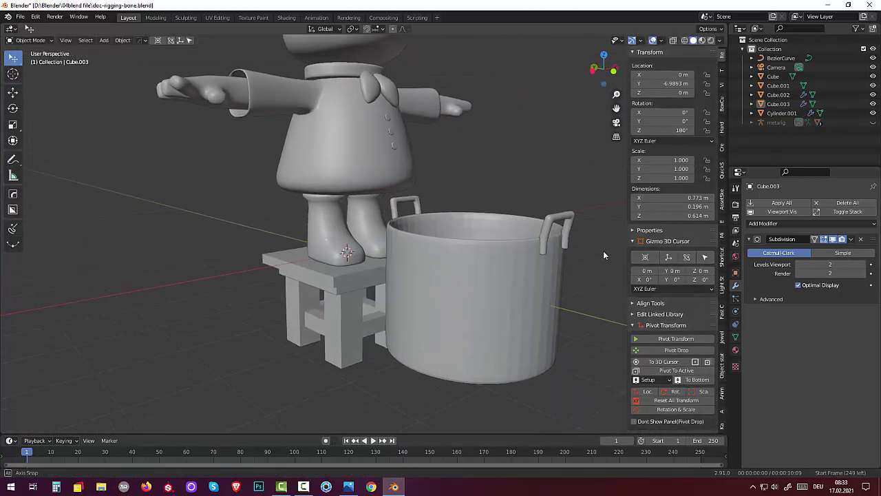
# Shade the right handle smooth and show its mesh data settings.
pyautogui.click(549, 232)
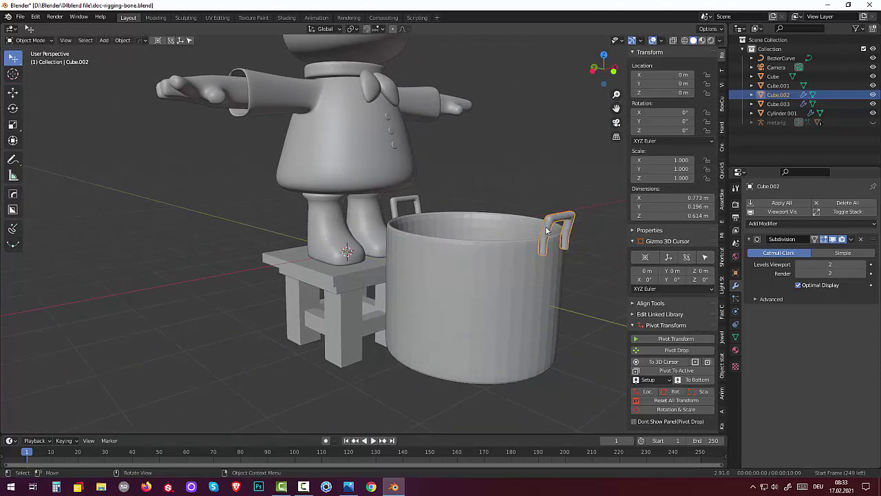
pyautogui.rightClick(546, 230)
pyautogui.click(527, 230)
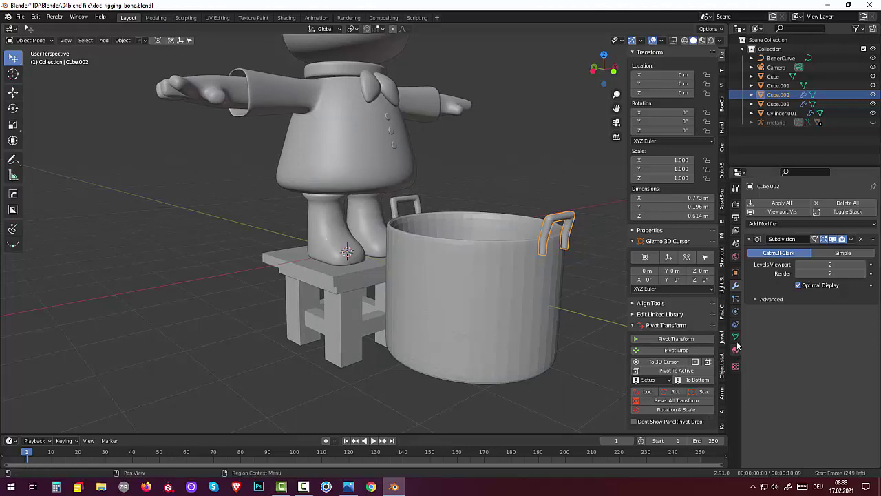
pyautogui.click(735, 337)
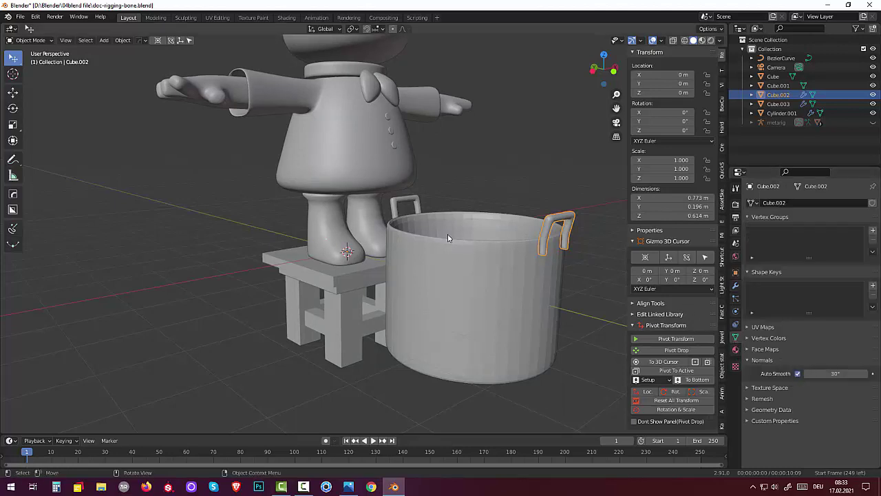
# Shade the other handle smooth, then select the pot body.
pyautogui.click(402, 203)
pyautogui.rightClick(401, 201)
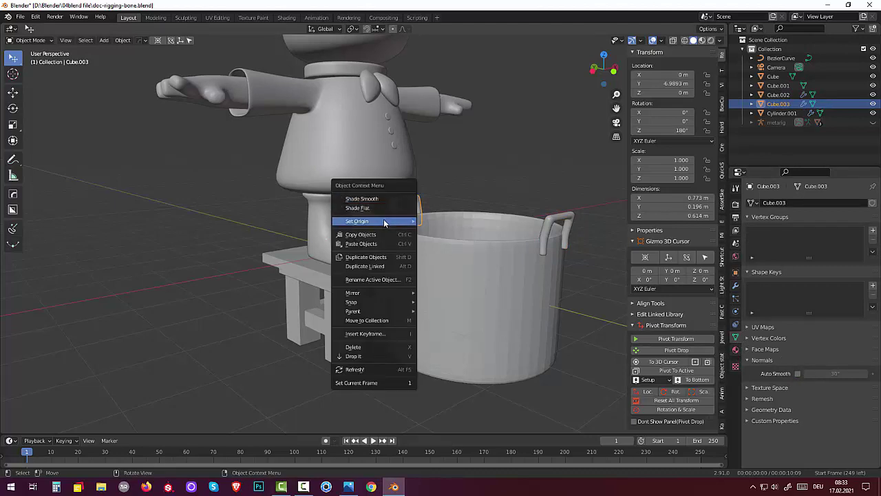
pyautogui.click(377, 201)
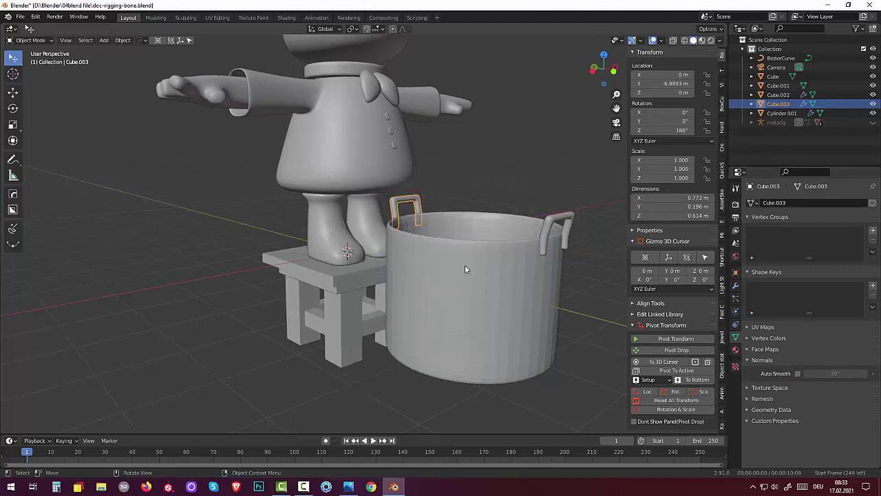
pyautogui.click(465, 274)
pyautogui.moveTo(465, 271)
pyautogui.mouseDown(button='middle')
pyautogui.moveTo(485, 293)
pyautogui.moveTo(486, 261)
pyautogui.mouseUp(button='middle')
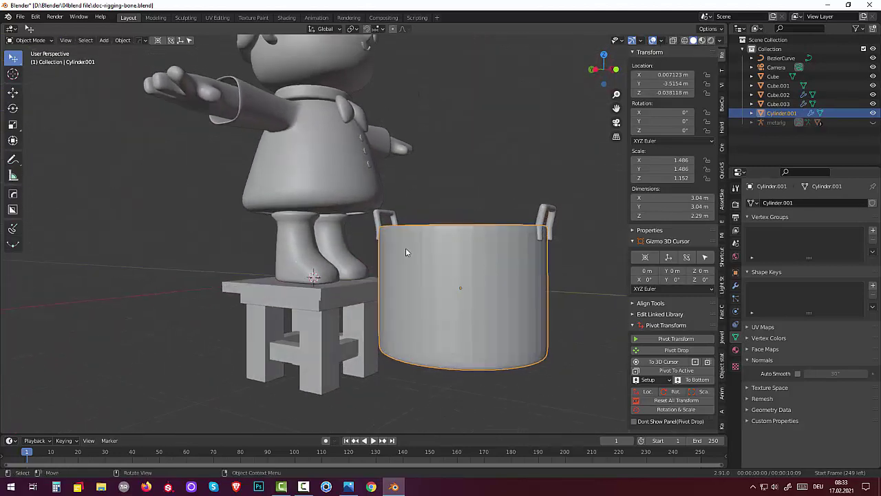
# In Edit Mode, add a loop cut near the pot body's top rim.
pyautogui.click(21, 42)
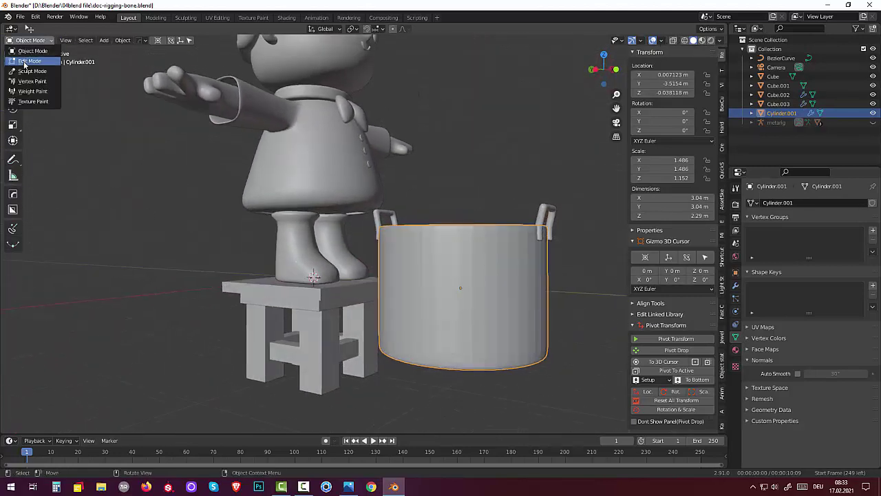
pyautogui.click(28, 61)
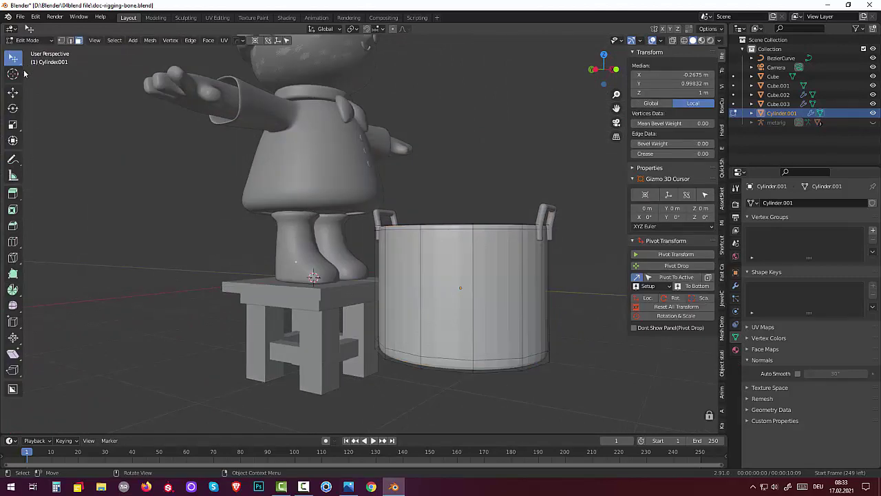
pyautogui.click(473, 226)
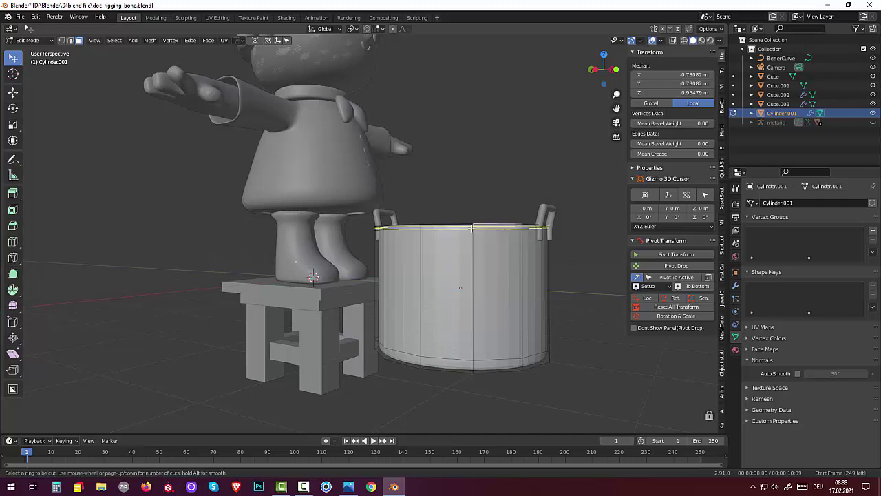
pyautogui.click(473, 225)
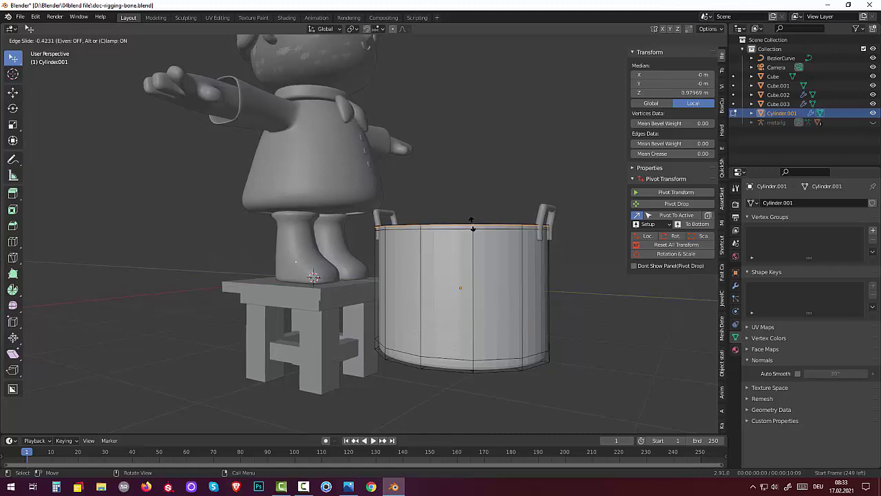
pyautogui.click(472, 227)
pyautogui.click(455, 285)
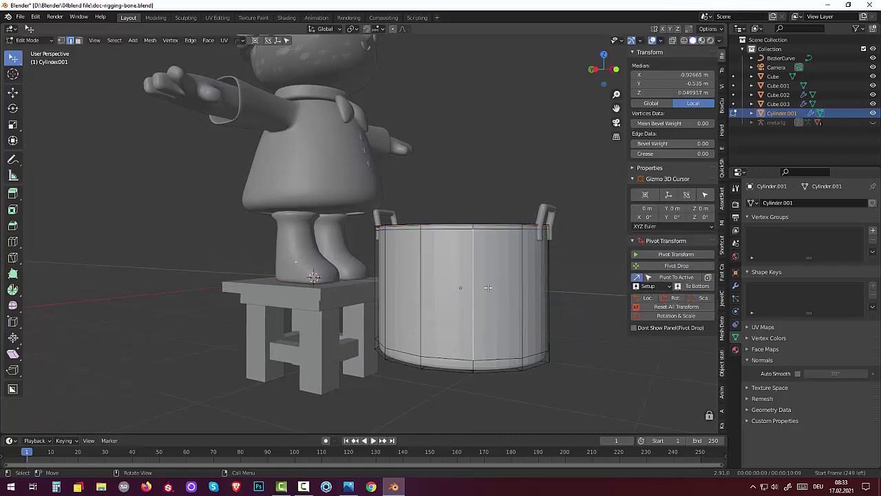
pyautogui.rightClick(487, 287)
# Back in Object Mode, shade the pot body smooth with Auto Smooth at 30°.
pyautogui.click(27, 40)
pyautogui.click(28, 50)
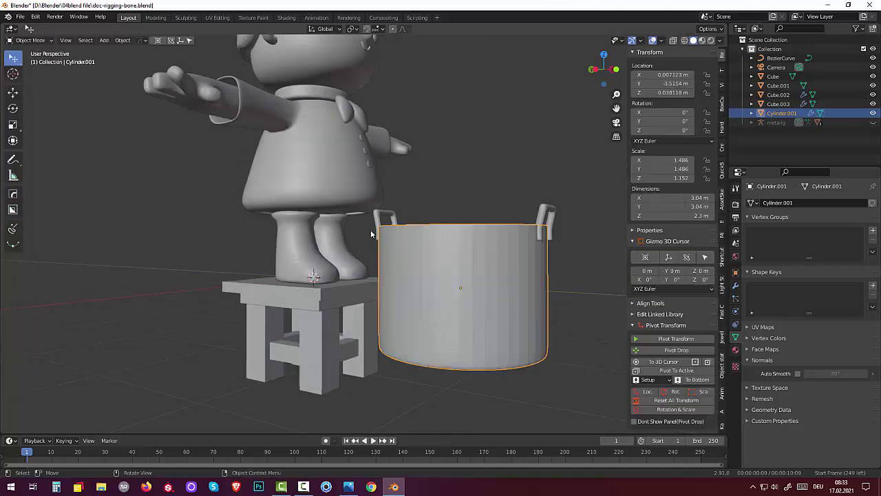
pyautogui.rightClick(455, 275)
pyautogui.click(442, 278)
pyautogui.click(797, 373)
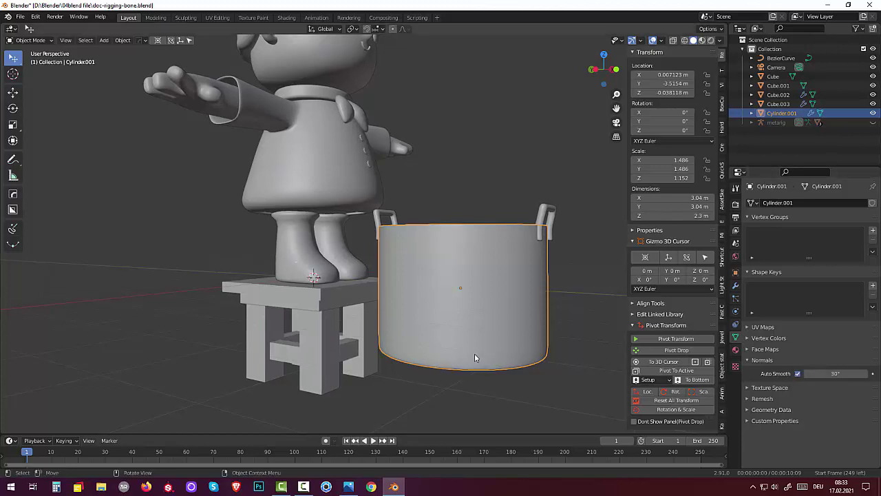
pyautogui.moveTo(474, 358)
pyautogui.mouseDown(button='middle')
pyautogui.moveTo(417, 374)
pyautogui.moveTo(429, 355)
pyautogui.mouseUp(button='middle')
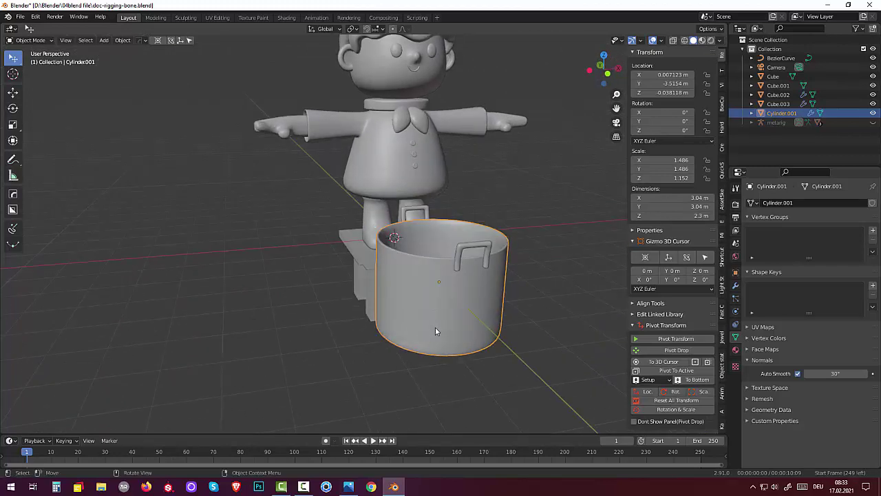
# Rotate the pot 90°, then join both handles into the pot body with Ctrl+J.
pyautogui.write('r')
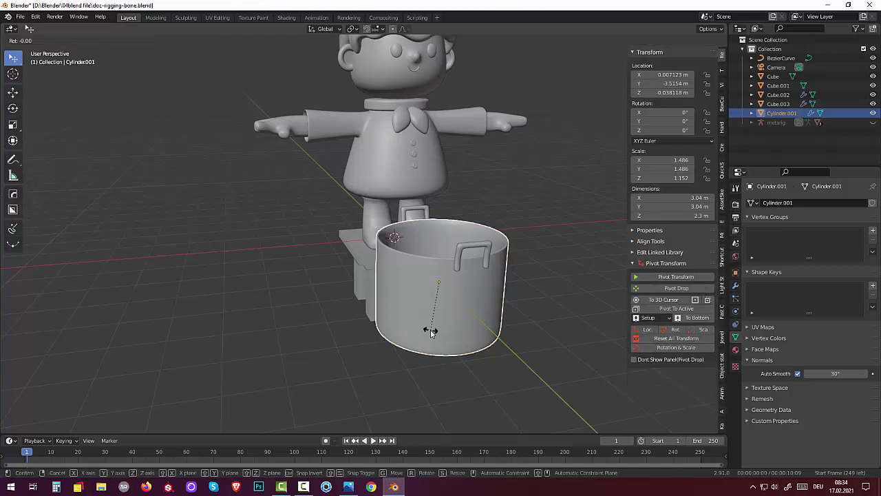
pyautogui.write('z90')
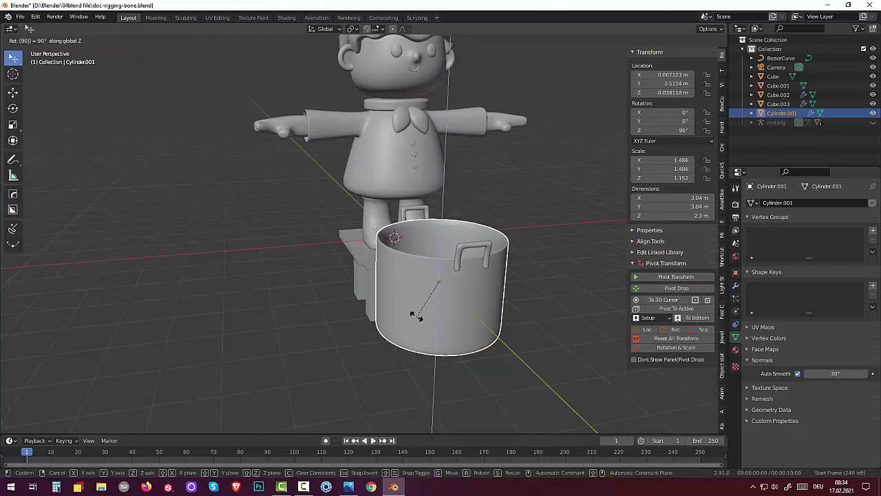
pyautogui.press('Return')
pyautogui.click(435, 293)
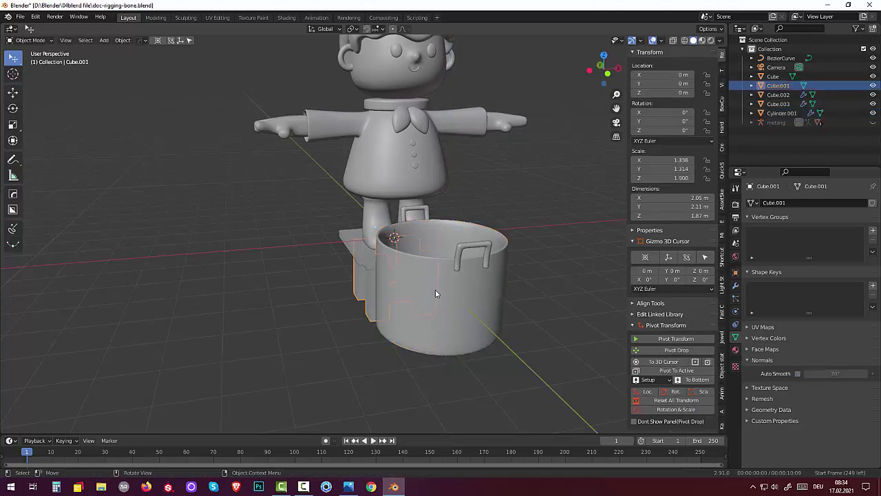
pyautogui.click(480, 248)
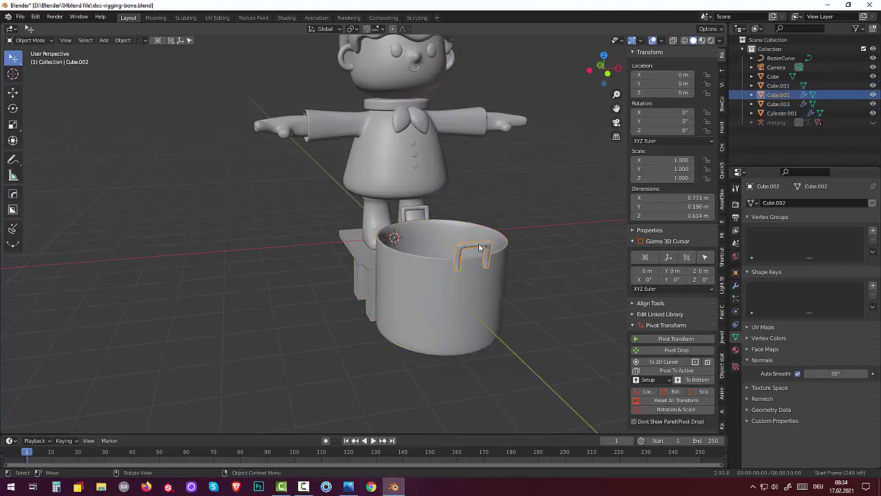
pyautogui.keyDown('shift'); pyautogui.click(415, 206); pyautogui.keyUp('shift')
pyautogui.keyDown('shift'); pyautogui.click(417, 286); pyautogui.keyUp('shift')
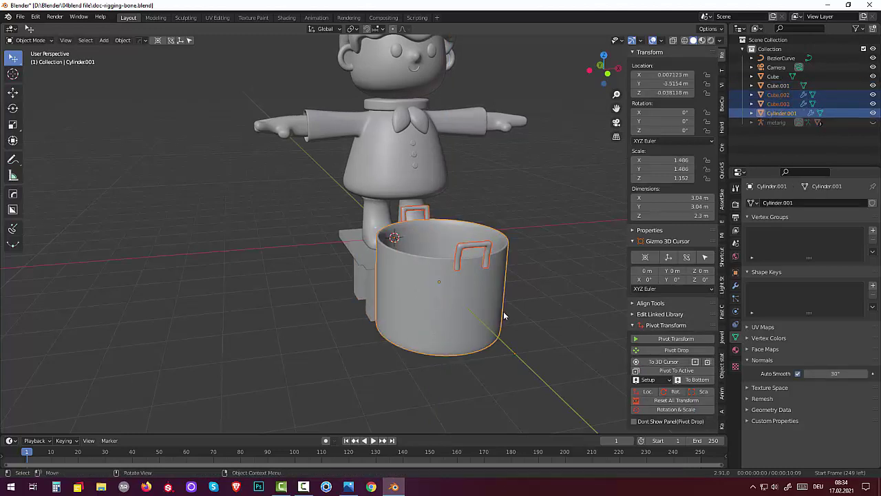
pyautogui.hotkey('ctrl', 'j')
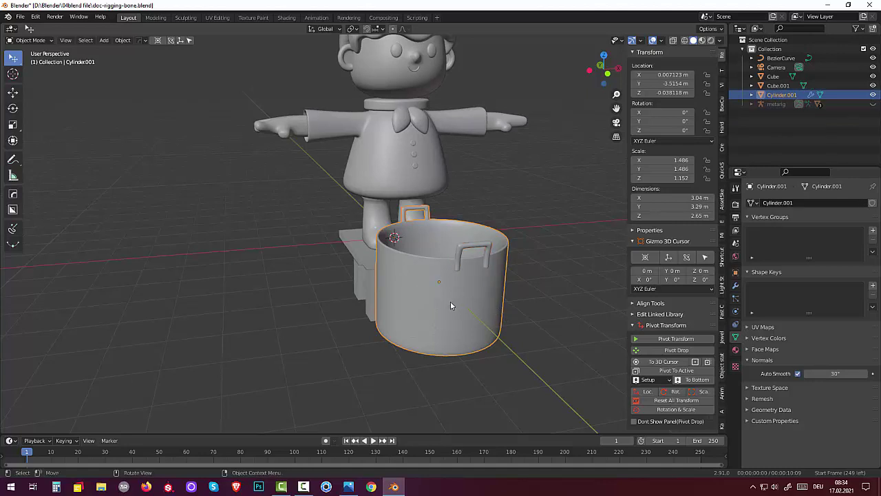
# Turn the joined pot 90° about the vertical Z axis.
pyautogui.press('r')
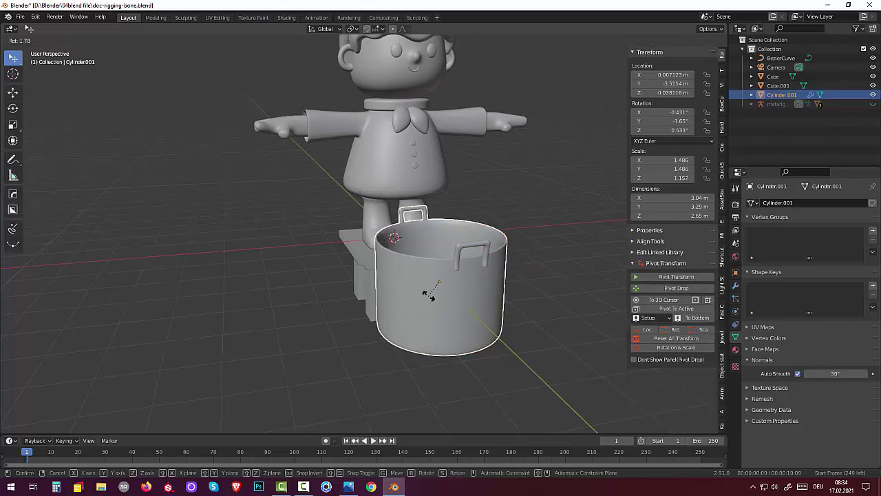
pyautogui.press('z')
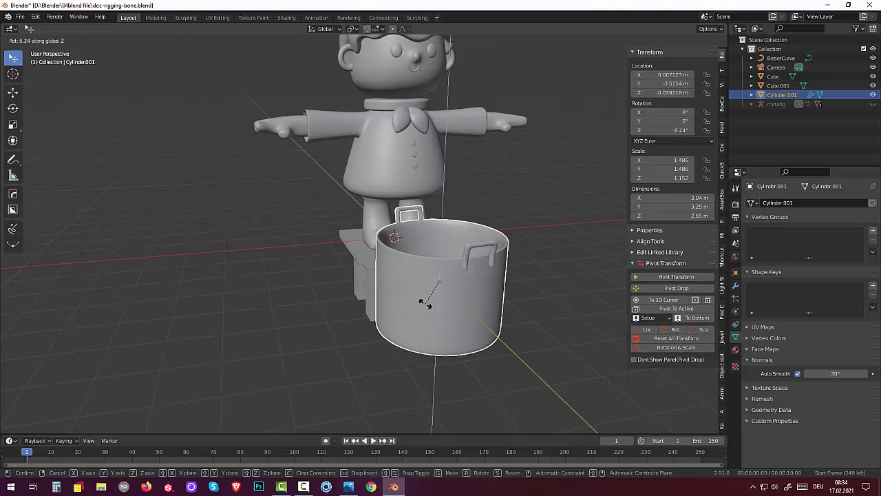
pyautogui.write('90')
pyautogui.press('Return')
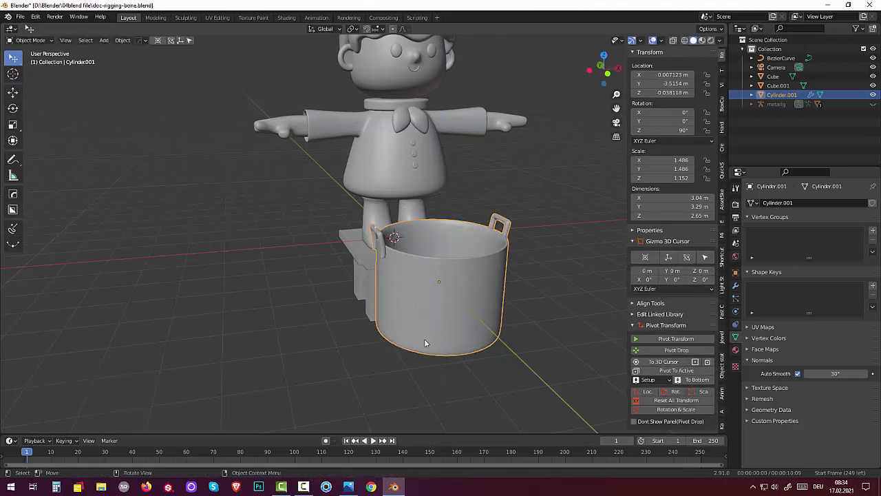
pyautogui.scroll(-2, 435, 329)
pyautogui.scroll(-2, 435, 326)
pyautogui.moveTo(435, 326)
pyautogui.mouseDown(button='middle')
pyautogui.moveTo(526, 309)
pyautogui.moveTo(496, 301)
pyautogui.moveTo(507, 299)
pyautogui.mouseUp(button='middle')
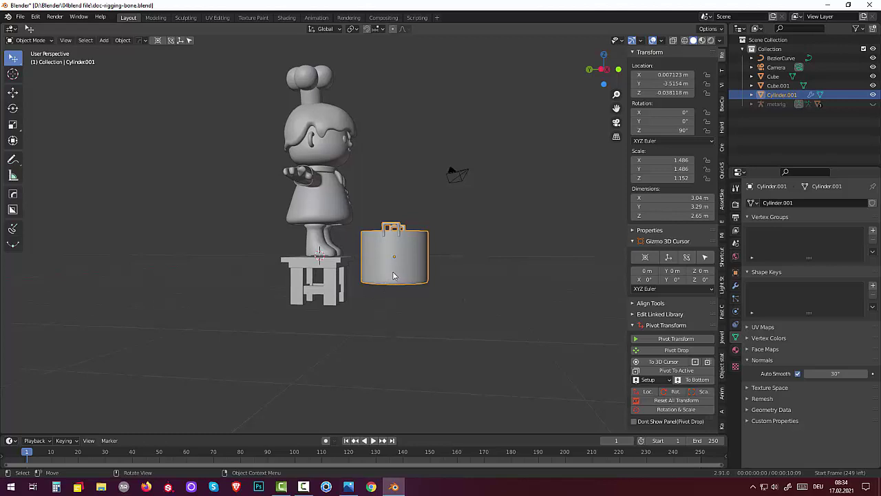
# Raise the pot 2.2261 m to Z 2.188 m, floating beside the character.
pyautogui.press('g')
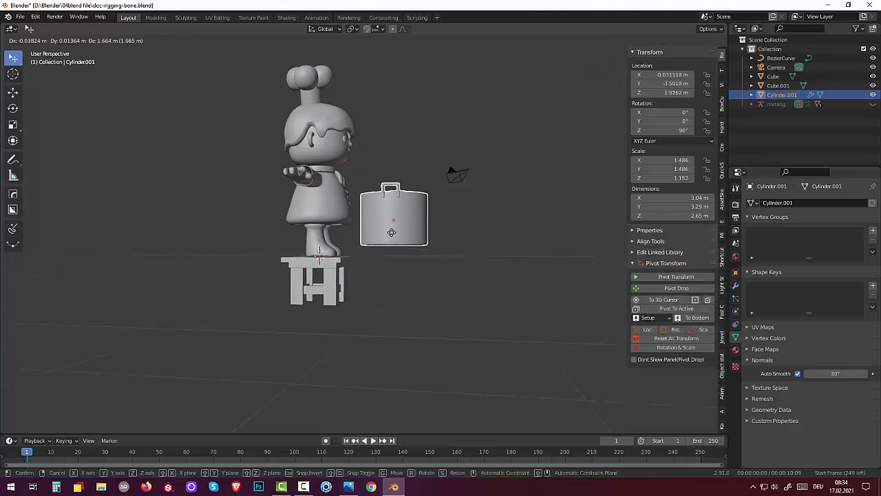
pyautogui.click(391, 220)
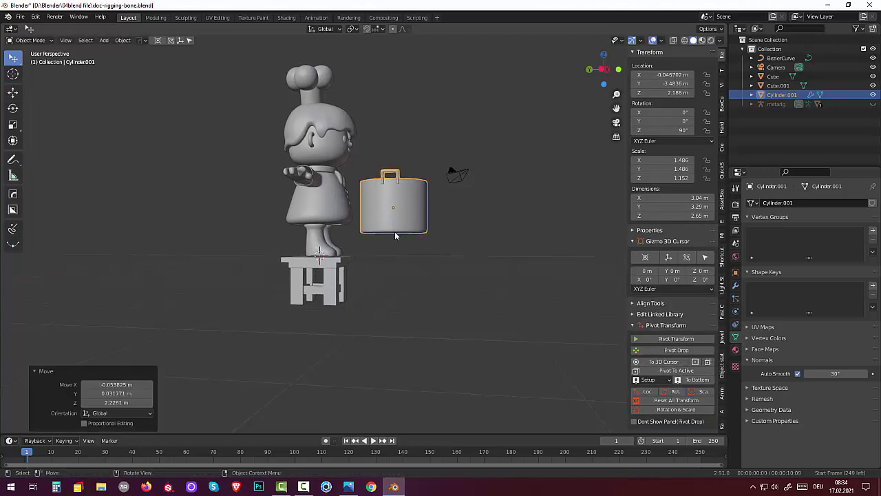
pyautogui.click(404, 283)
pyautogui.moveTo(413, 291)
pyautogui.mouseDown(button='middle')
pyautogui.moveTo(354, 319)
pyautogui.moveTo(306, 299)
pyautogui.moveTo(404, 279)
pyautogui.moveTo(425, 283)
pyautogui.moveTo(418, 313)
pyautogui.mouseUp(button='middle')
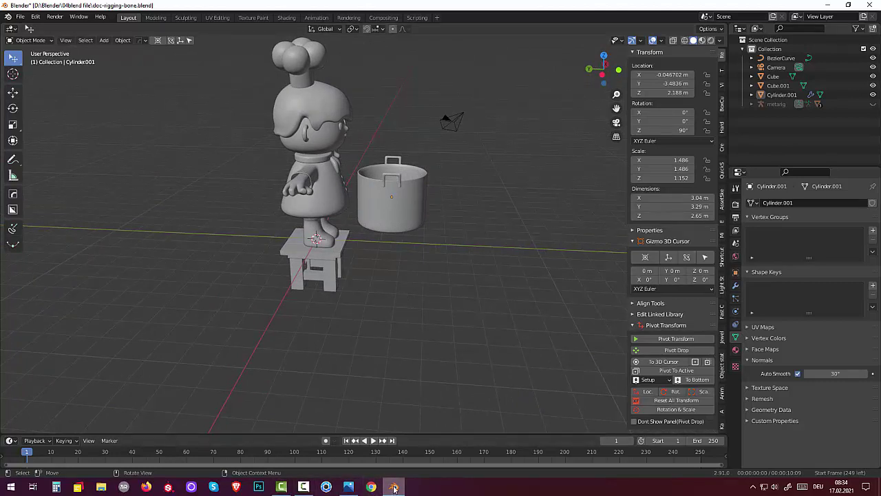
pyautogui.moveTo(394, 487)
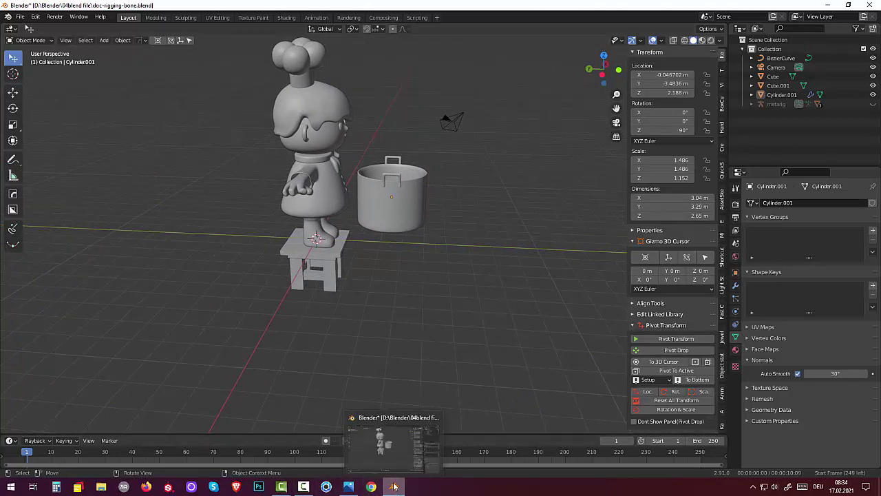
# Minimize and restore Blender, then show Camtasia's recorder controls at 0:28:06.
pyautogui.click(395, 487)
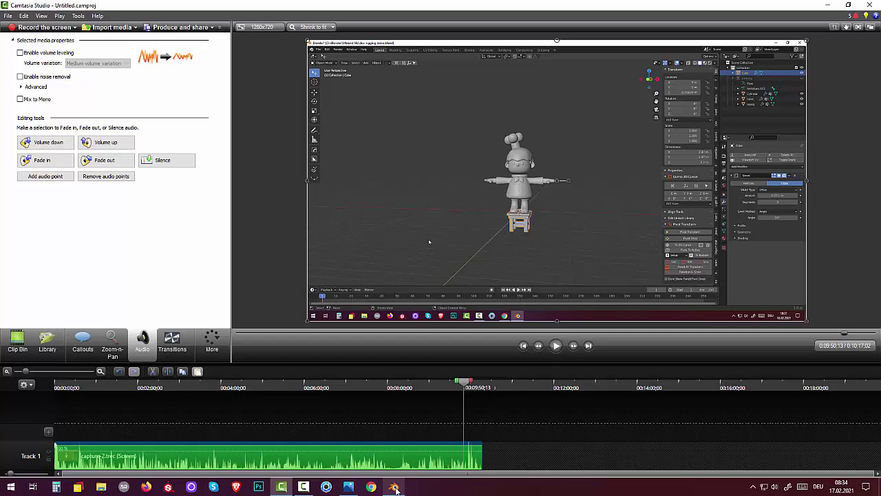
pyautogui.click(395, 486)
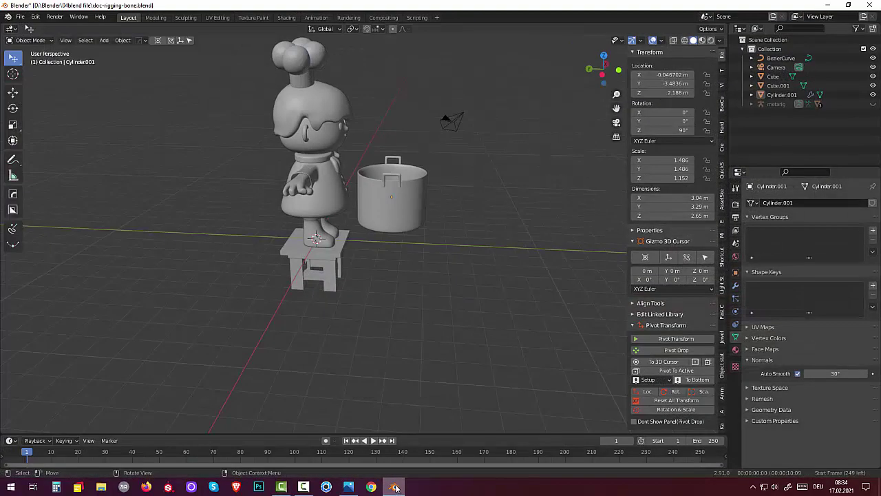
pyautogui.click(308, 490)
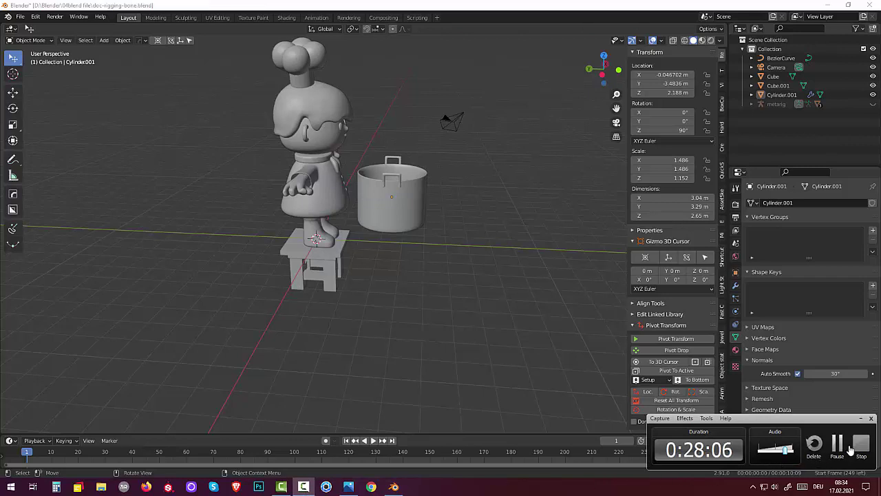